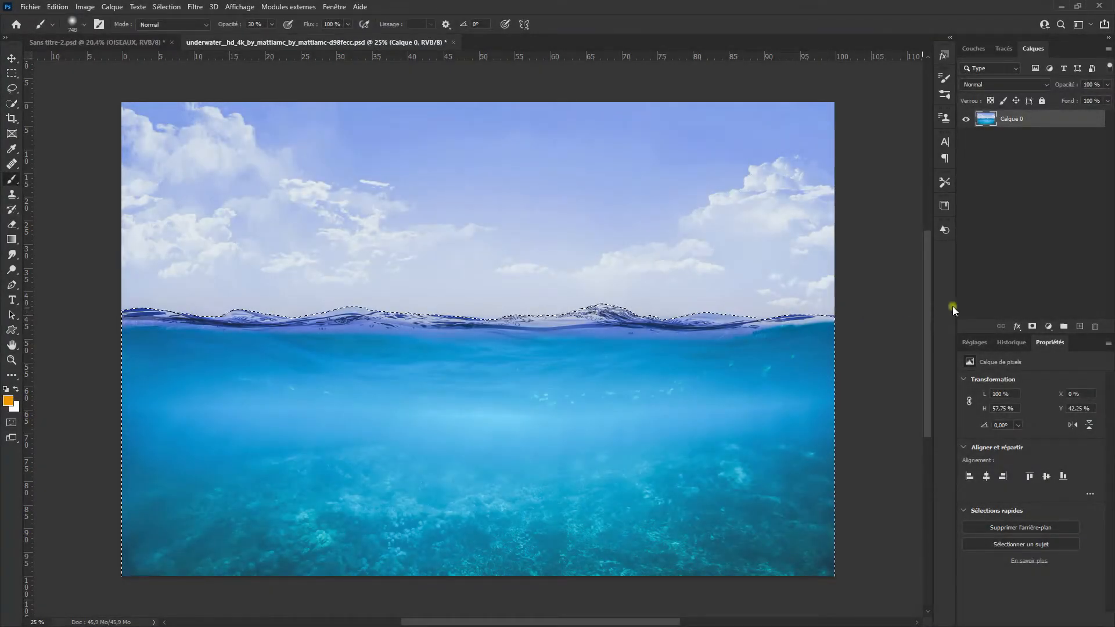
Step: Mask Calque 0 with the current water selection so the sky is hidden, and make the layer mask active
left_click(1032, 326)
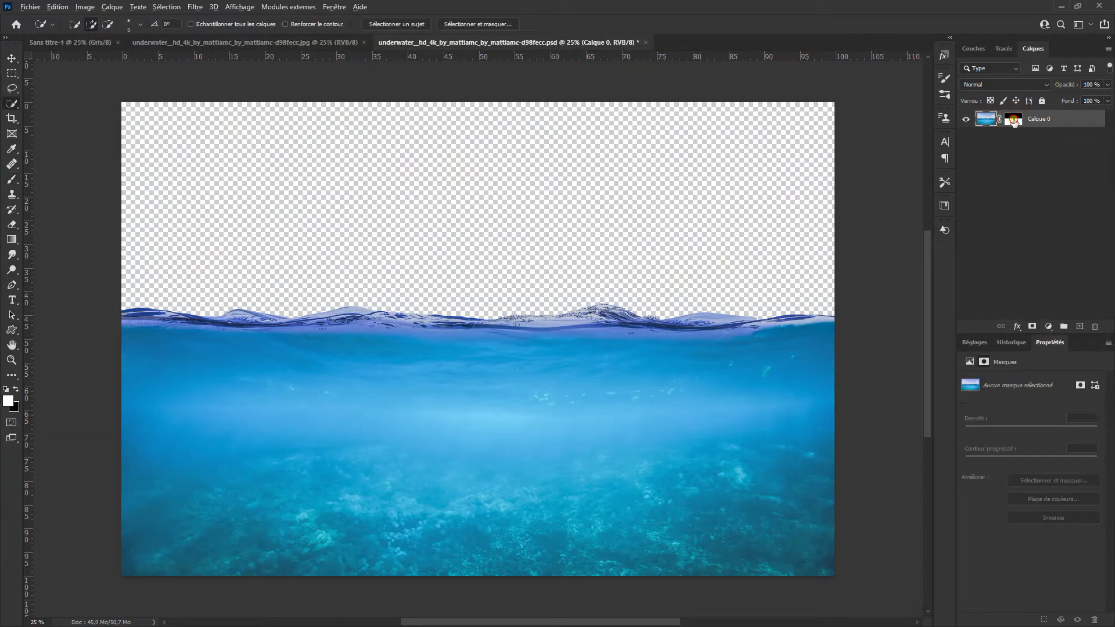
left_click(1013, 120, "alt")
left_click(1014, 121, "alt")
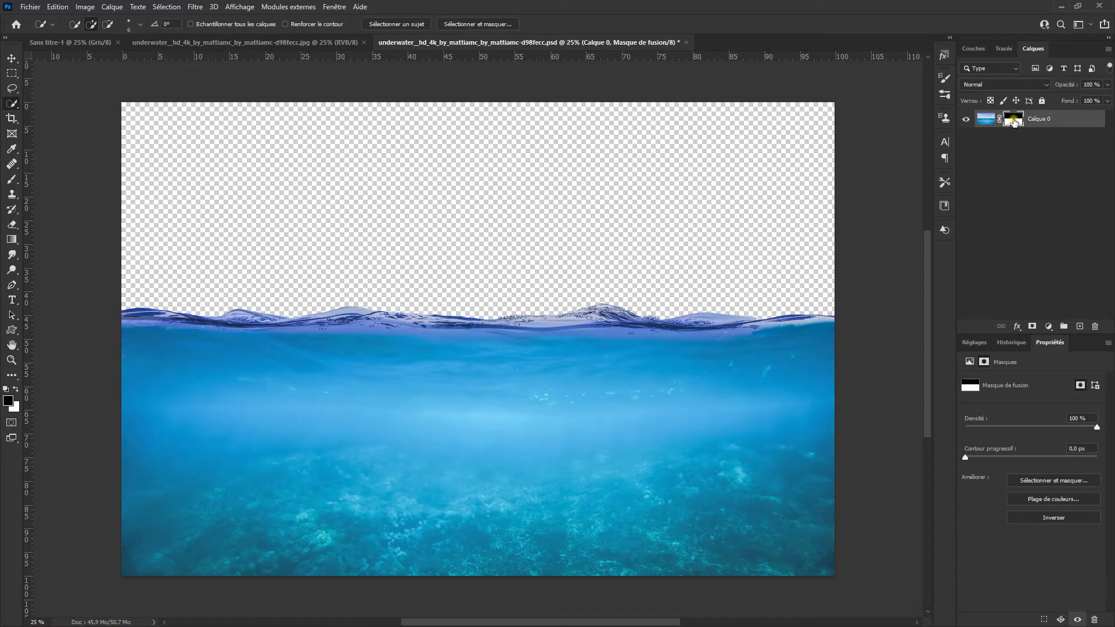
Step: Add a red solid colour fill layer and place it beneath Calque 0
scroll(651, 326, "up", 6)
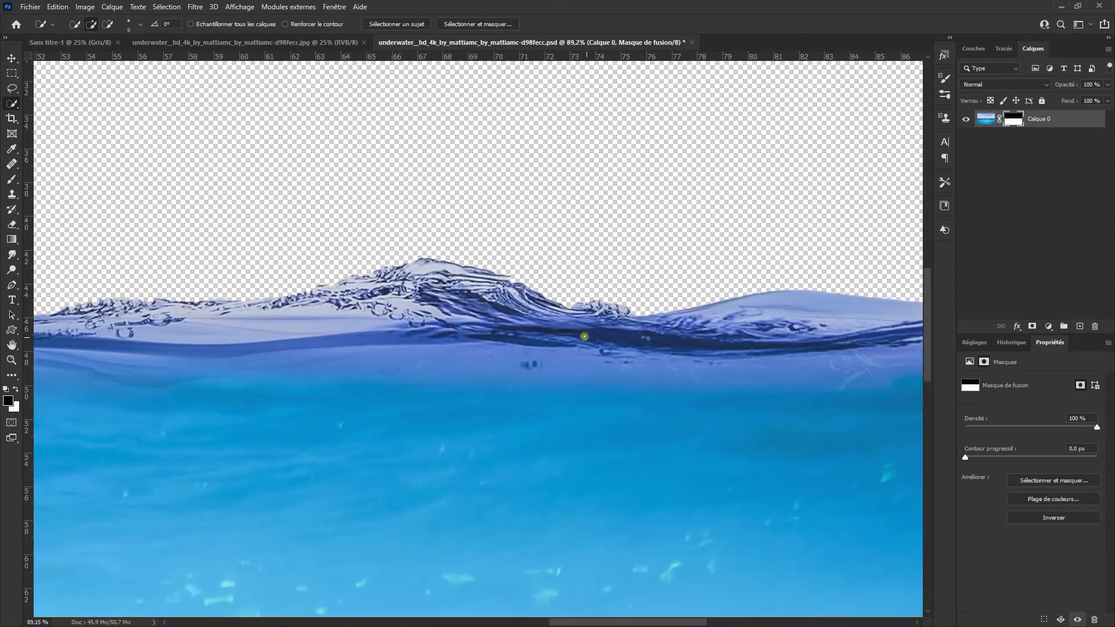
scroll(585, 336, "up", 3)
left_click(1053, 323)
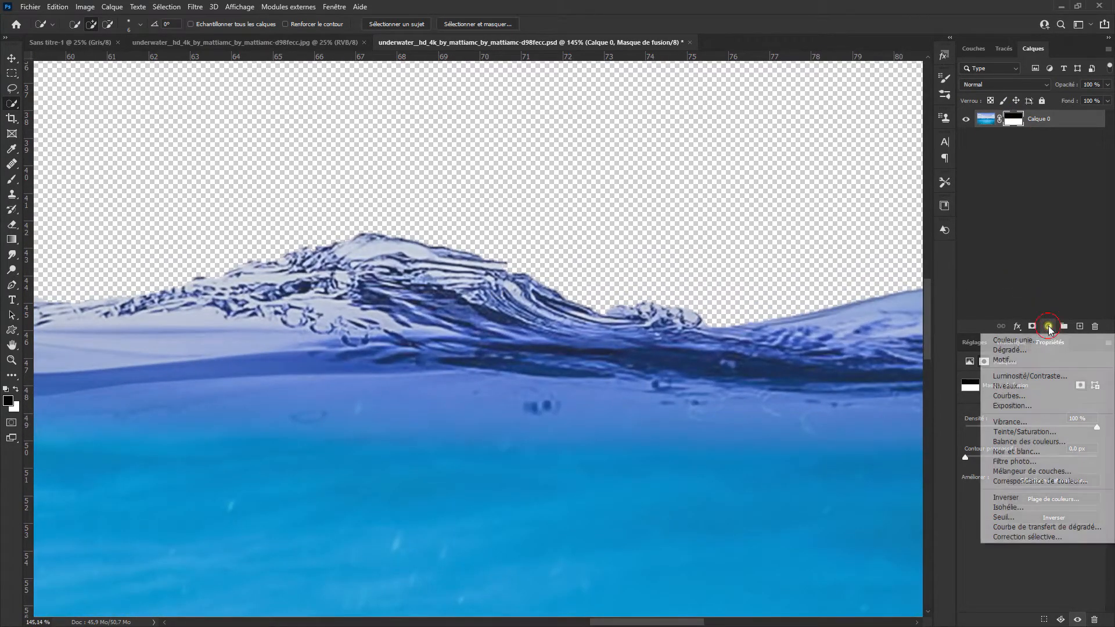
left_click(1052, 340)
left_click(915, 199)
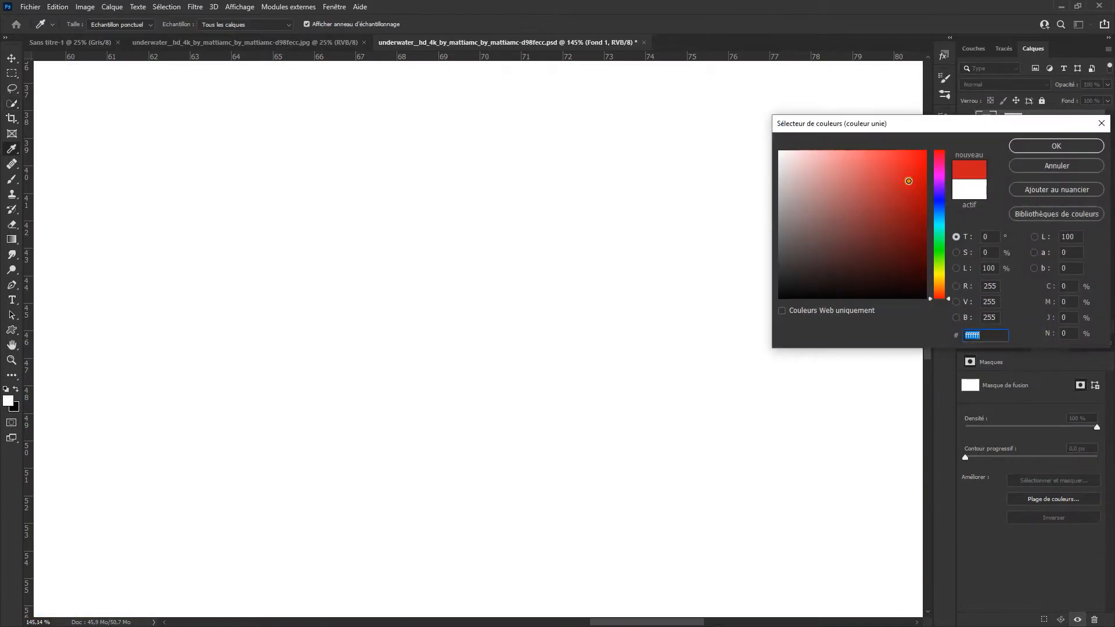
left_click(1057, 146)
left_click_drag(1053, 124, 1054, 148)
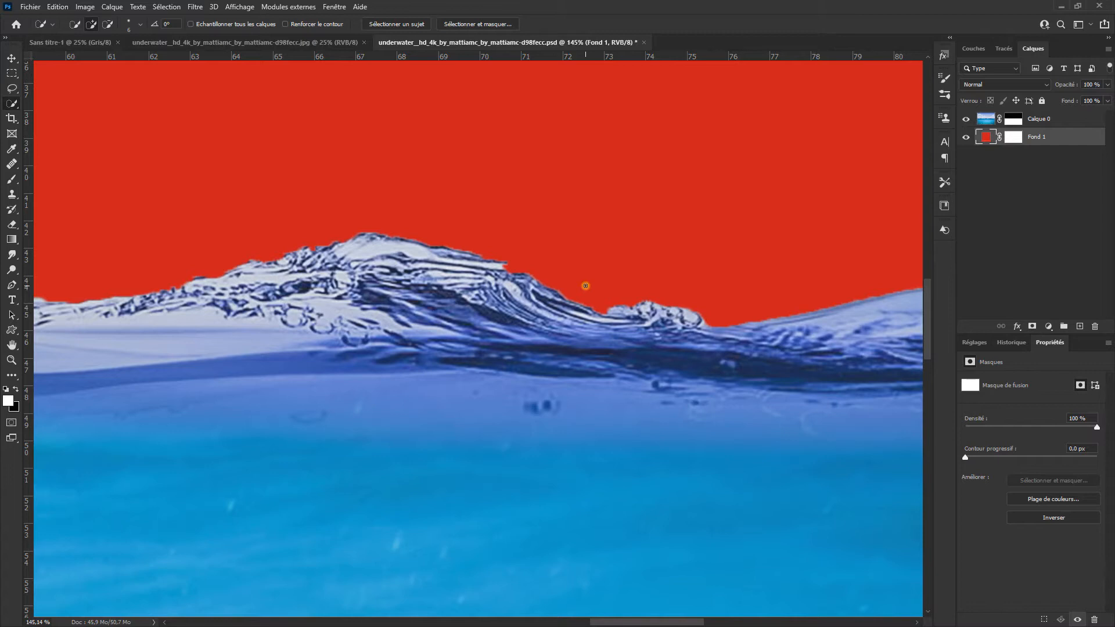
Step: Open Calque 0's mask in Select and Mask and repair the edge of the tallest wave crest with brush strokes
left_click(1014, 119)
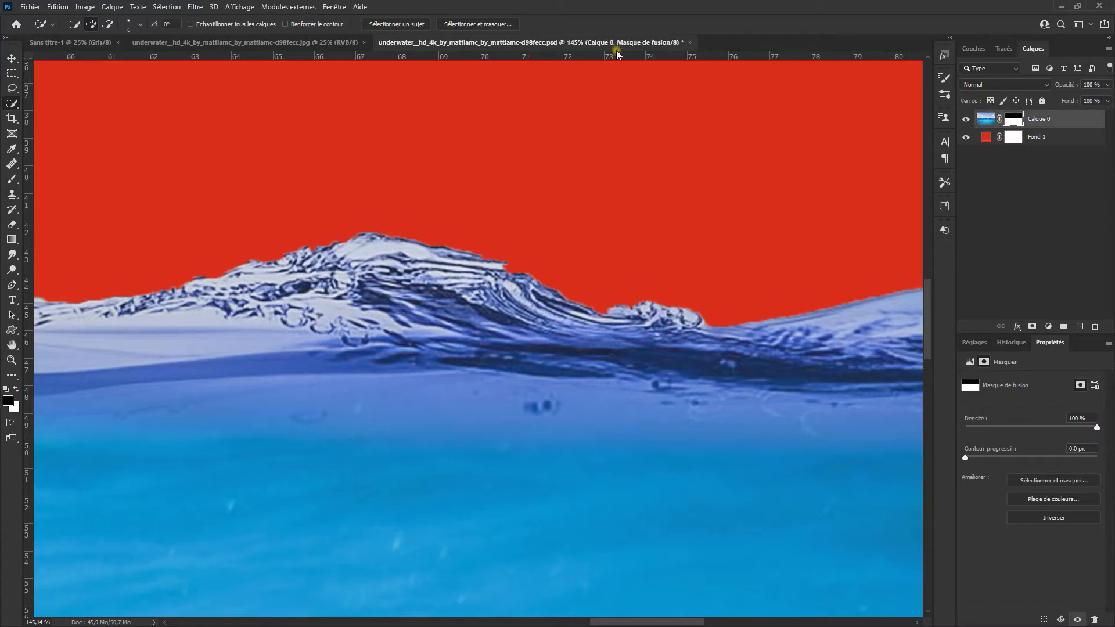
left_click(494, 24)
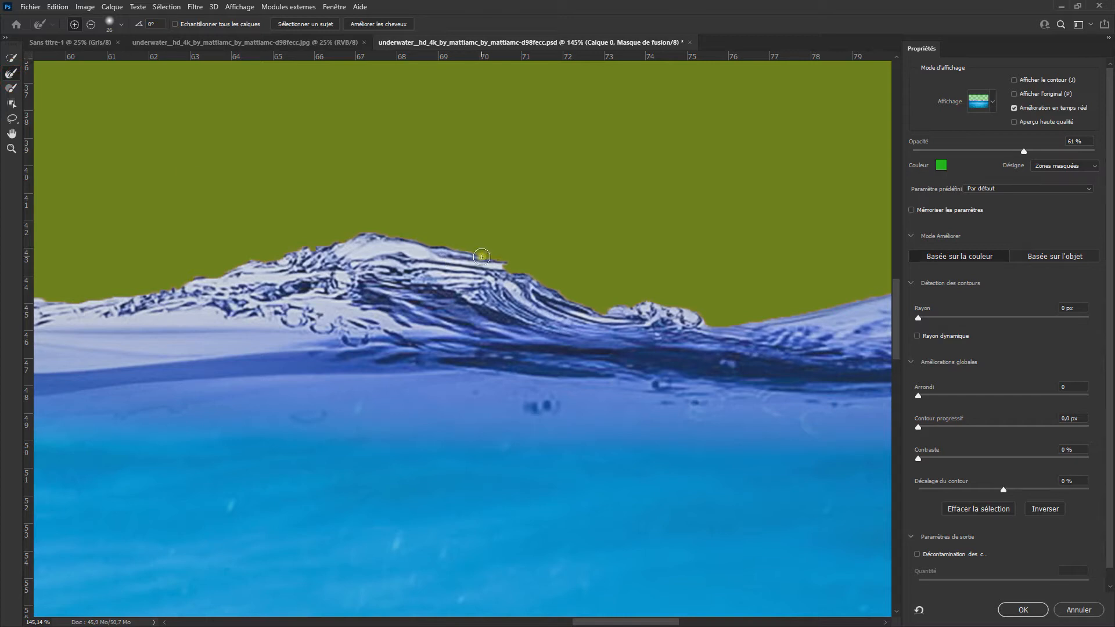
mouse_move(471, 266)
left_mouse_down()
mouse_move(535, 280)
mouse_move(548, 299)
left_mouse_up()
left_click(12, 88)
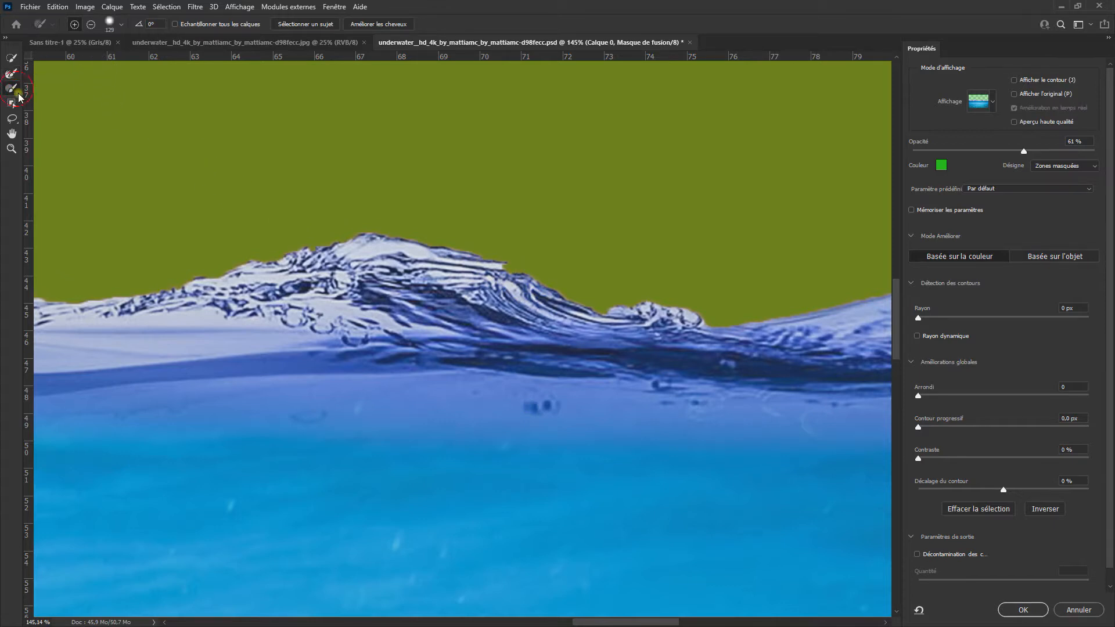
left_click_drag(519, 343, 476, 347)
scroll(591, 355, "down", 4)
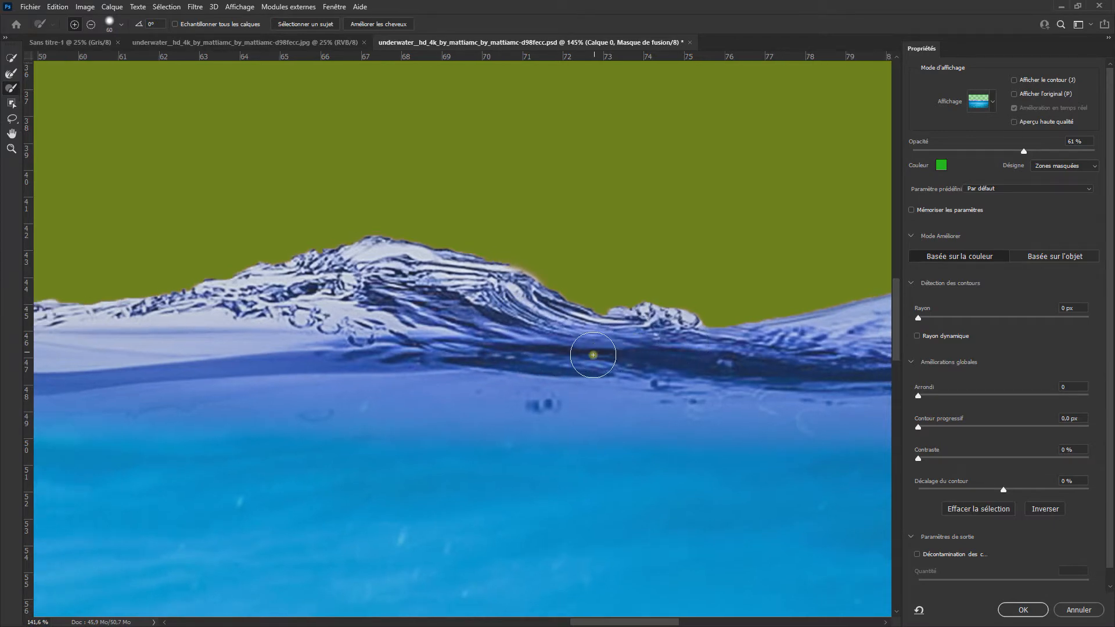
Step: Paint in the missing wave areas along the rest of the waterline with the Brush tool, out to the image's right end
left_click_drag(372, 376, 632, 349)
left_click_drag(427, 369, 674, 378)
left_click_drag(311, 393, 451, 394)
left_click_drag(349, 388, 421, 388)
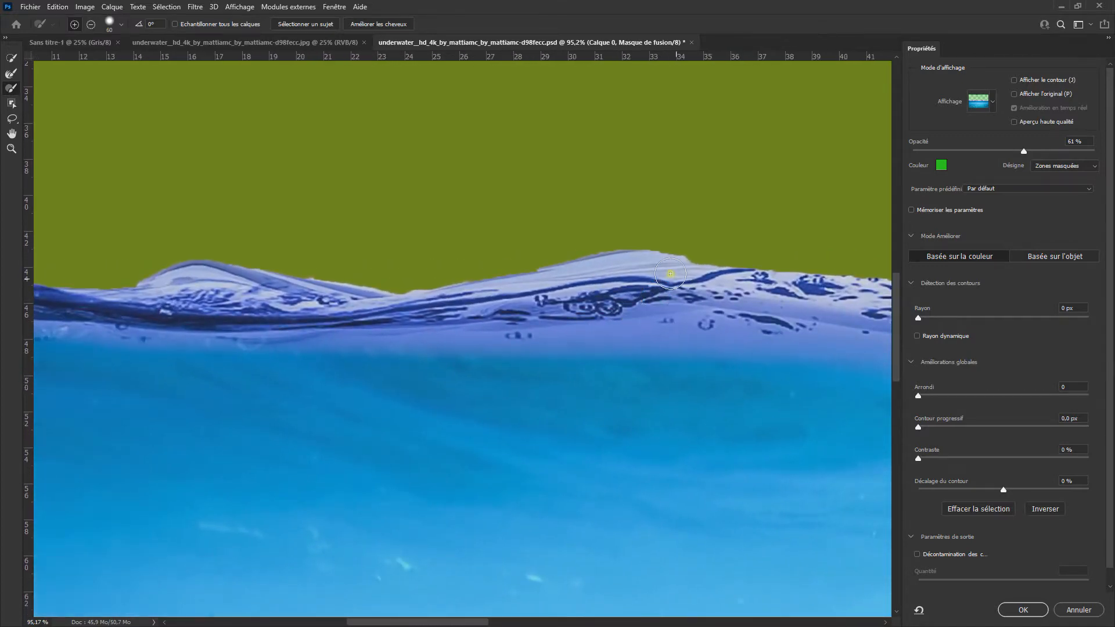
left_click_drag(363, 406, 685, 405)
mouse_move(407, 397)
left_mouse_down()
mouse_move(594, 398)
mouse_move(409, 379)
left_mouse_up()
left_click_drag(552, 402, 401, 408)
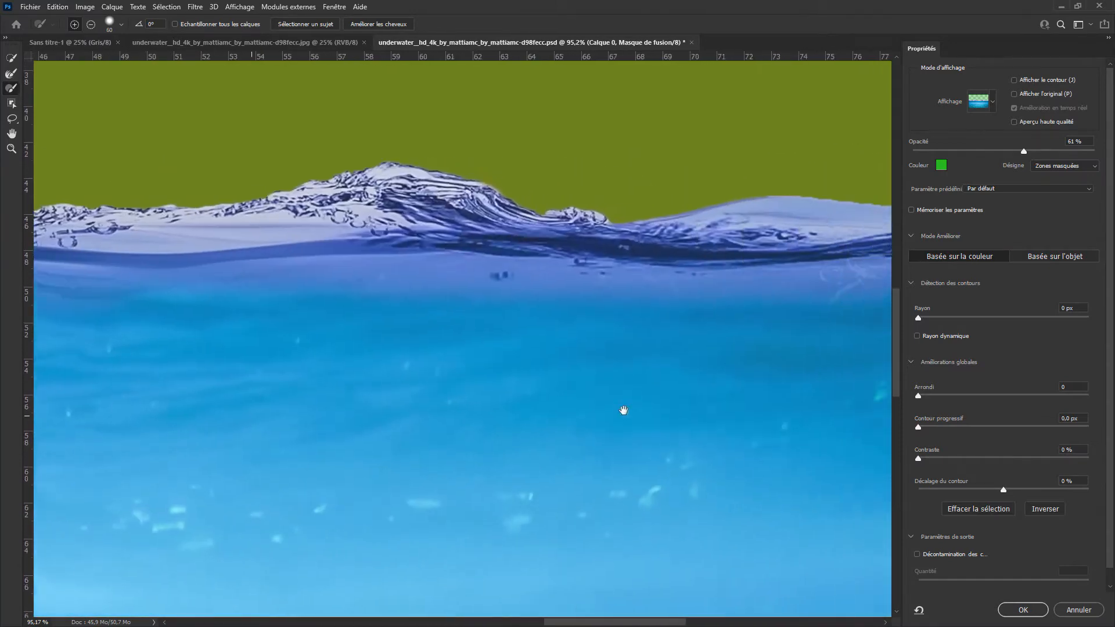
left_click_drag(626, 411, 498, 419)
left_click_drag(744, 419, 485, 433)
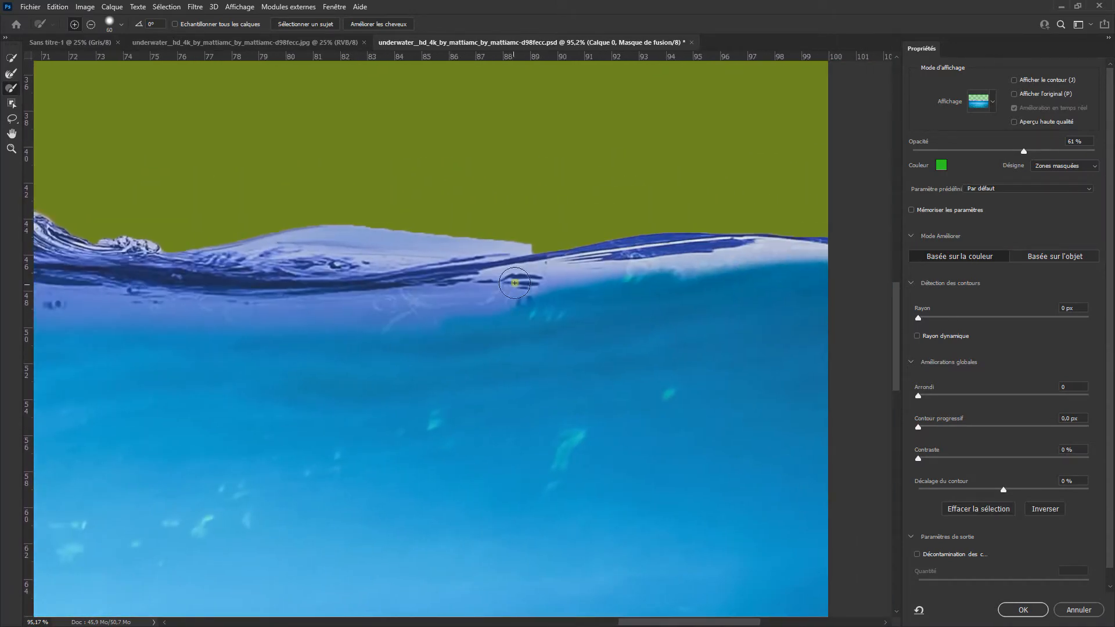
mouse_move(521, 266)
left_mouse_down()
mouse_move(559, 268)
mouse_move(548, 275)
left_mouse_up()
mouse_move(684, 395)
left_mouse_down()
mouse_move(642, 411)
mouse_move(312, 421)
mouse_move(891, 376)
left_mouse_up()
scroll(585, 366, "down", 3)
left_click_drag(393, 366, 480, 423)
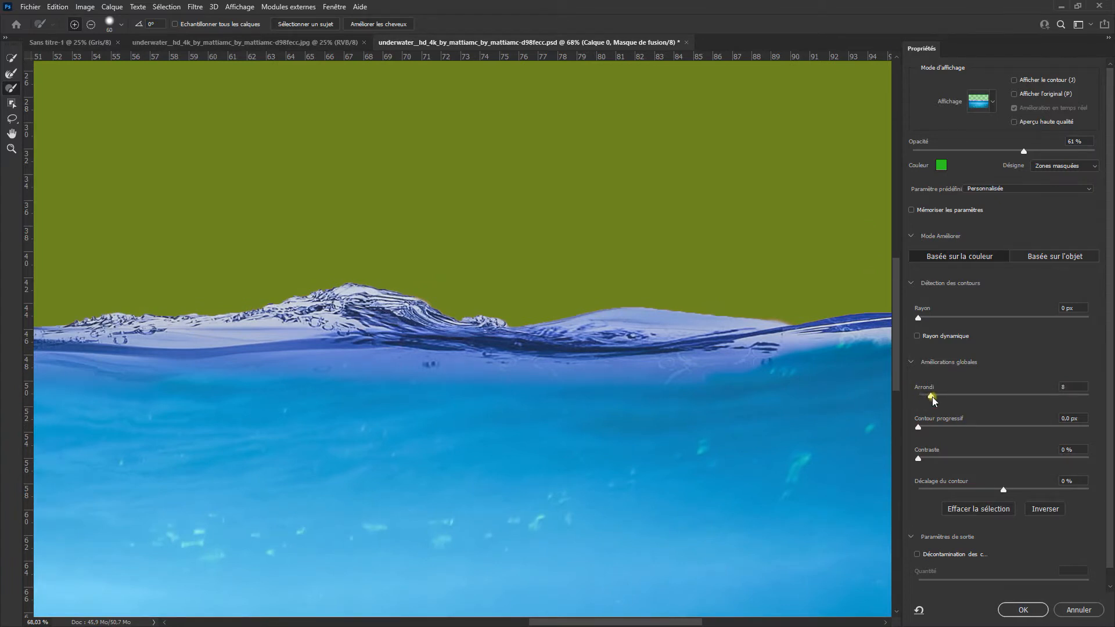
Step: Refine the mask edge with smoothing 8, feather 0.6 px, contrast 11 % and edge shift -38 %, and output it to the layer mask
left_click_drag(918, 427, 919, 428)
left_click_drag(929, 459, 938, 459)
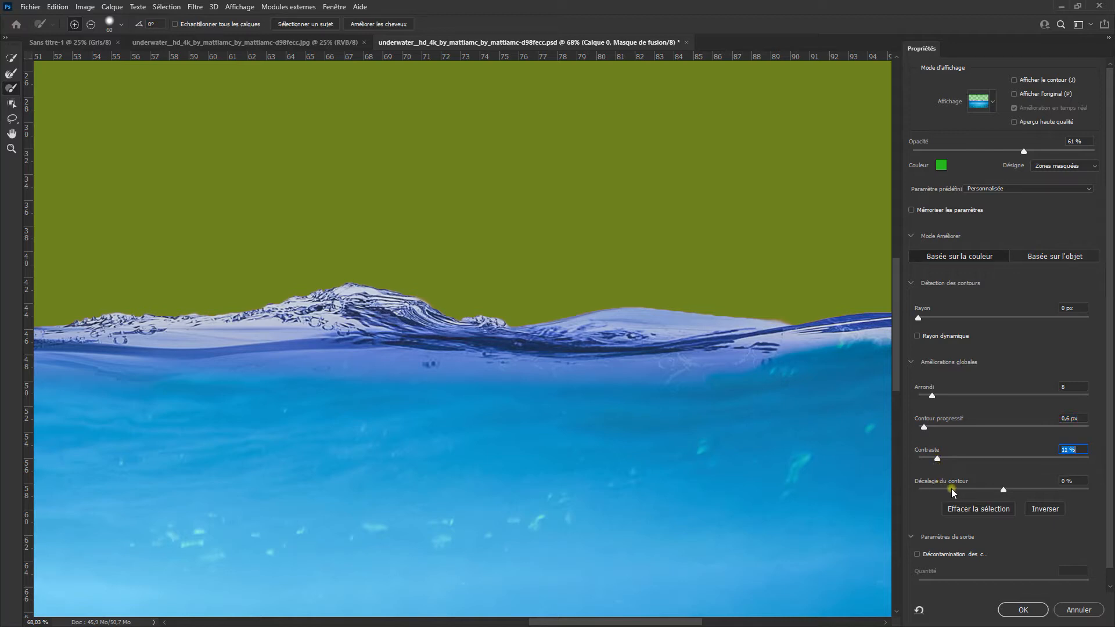
left_click_drag(949, 482, 938, 486)
key("shift+Tab")
scroll(1025, 541, "down", 1)
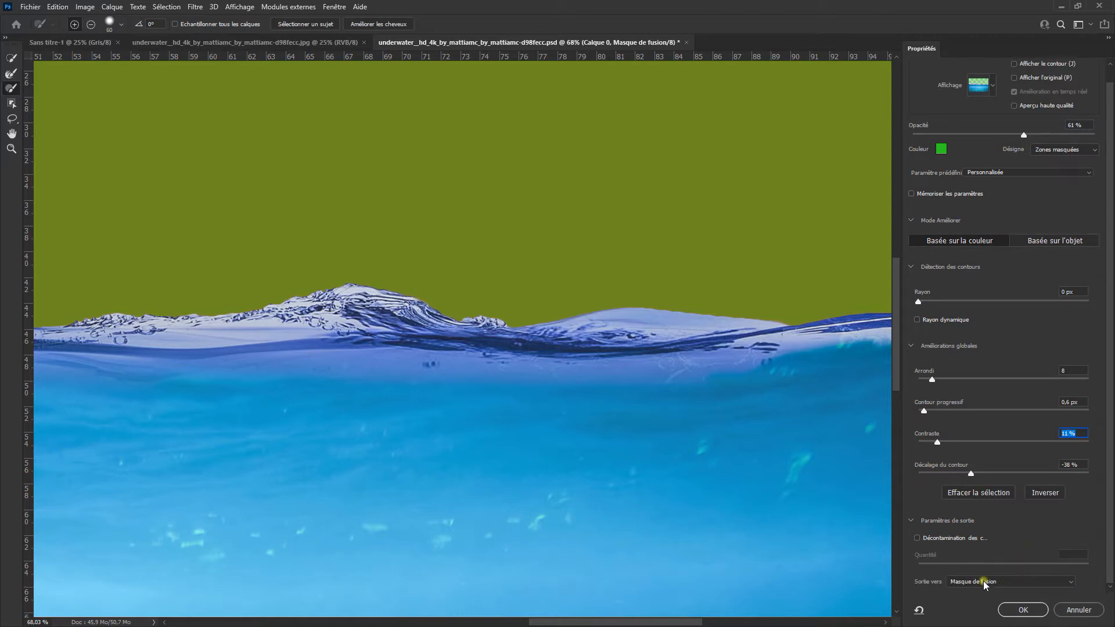
left_click(1022, 607)
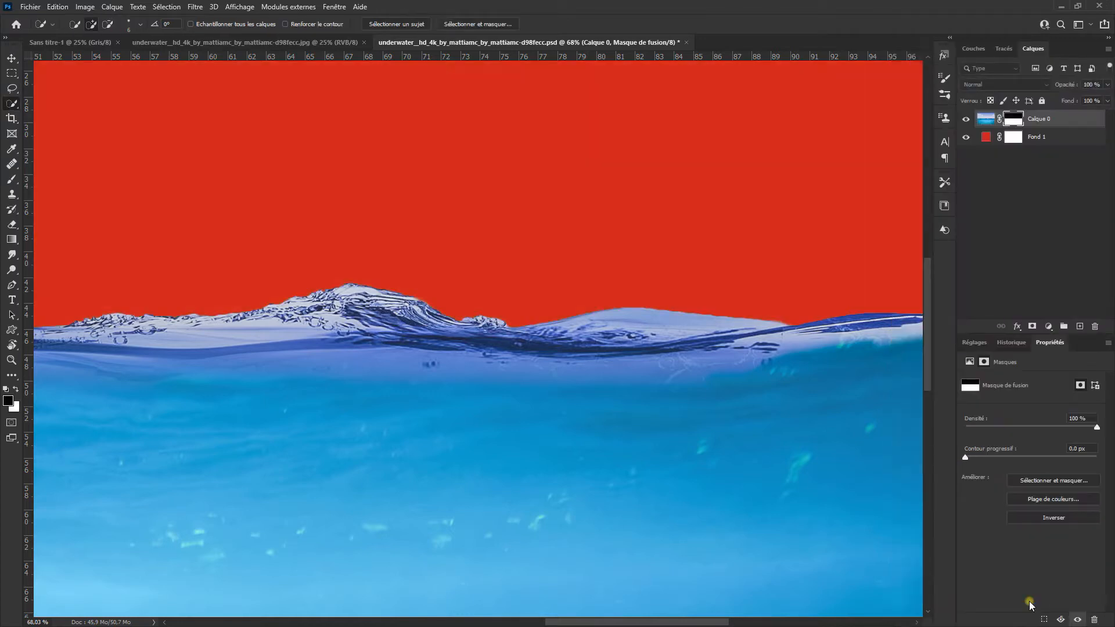
Step: Hide the red Fond 1 fill layer
scroll(639, 456, "down", 6)
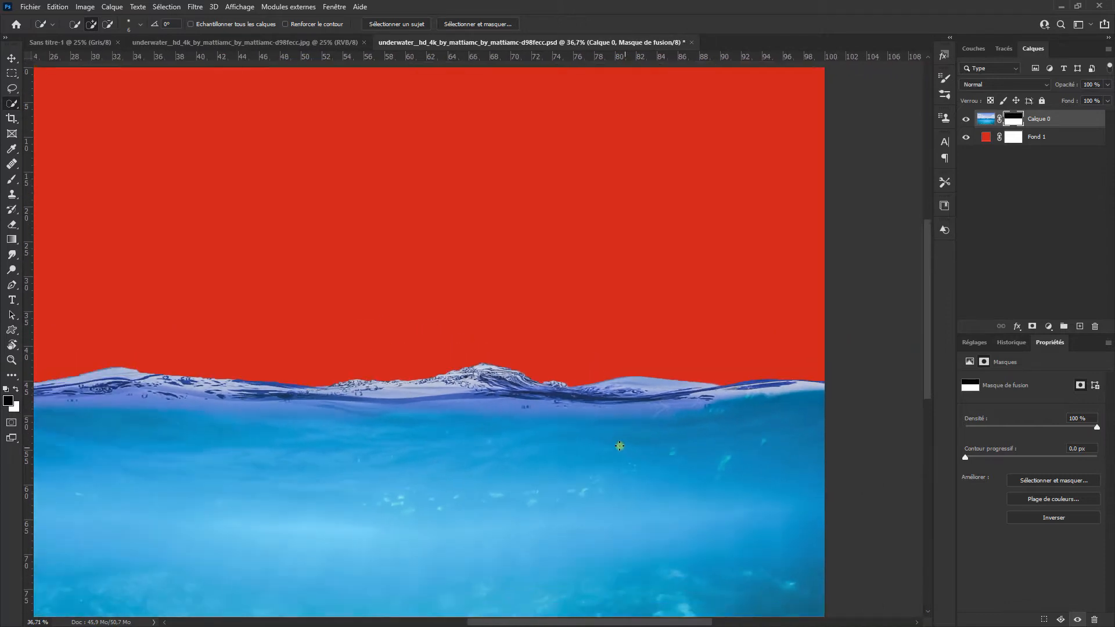
scroll(434, 465, "down", 1)
left_click_drag(434, 465, 476, 344)
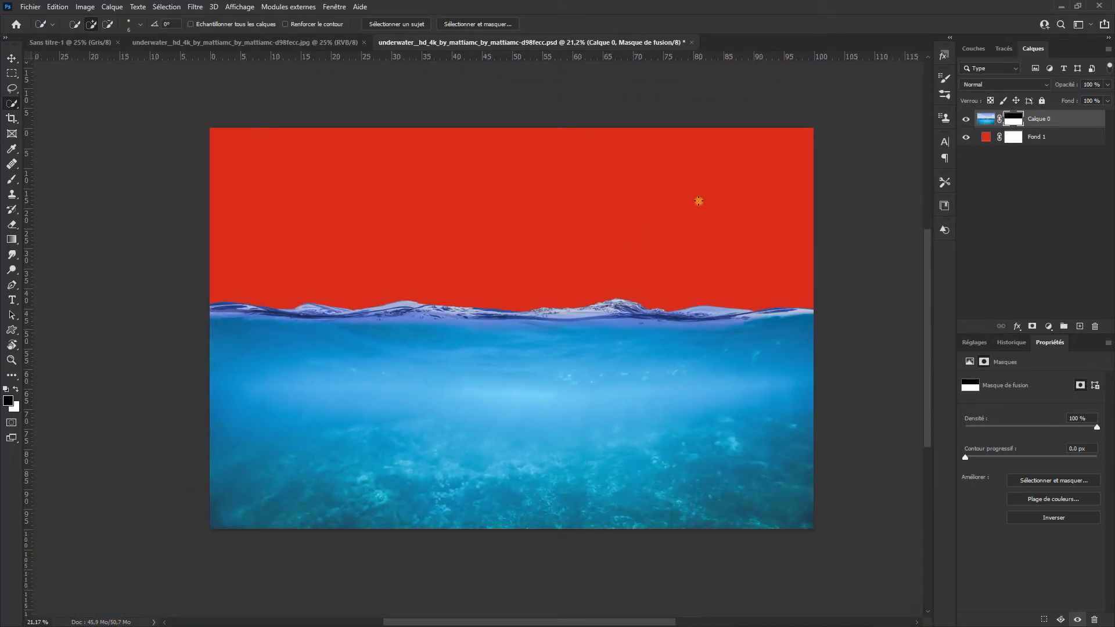
left_click(966, 137)
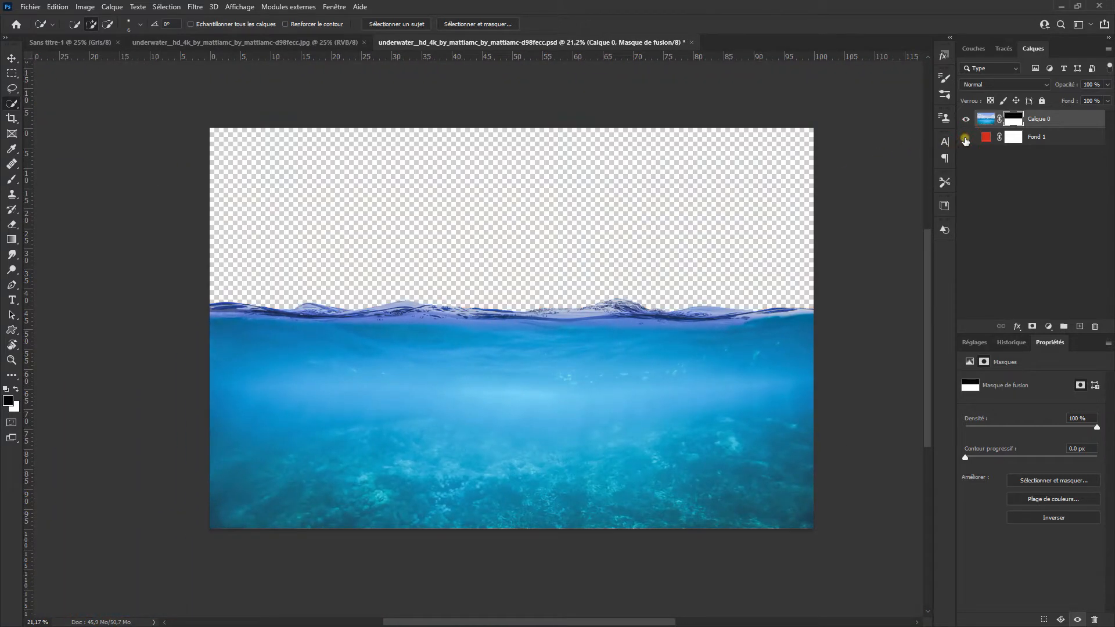
Step: Select a full-width rectangular band around the waterline and add a Color Balance adjustment layer restricted to it
left_click(12, 73)
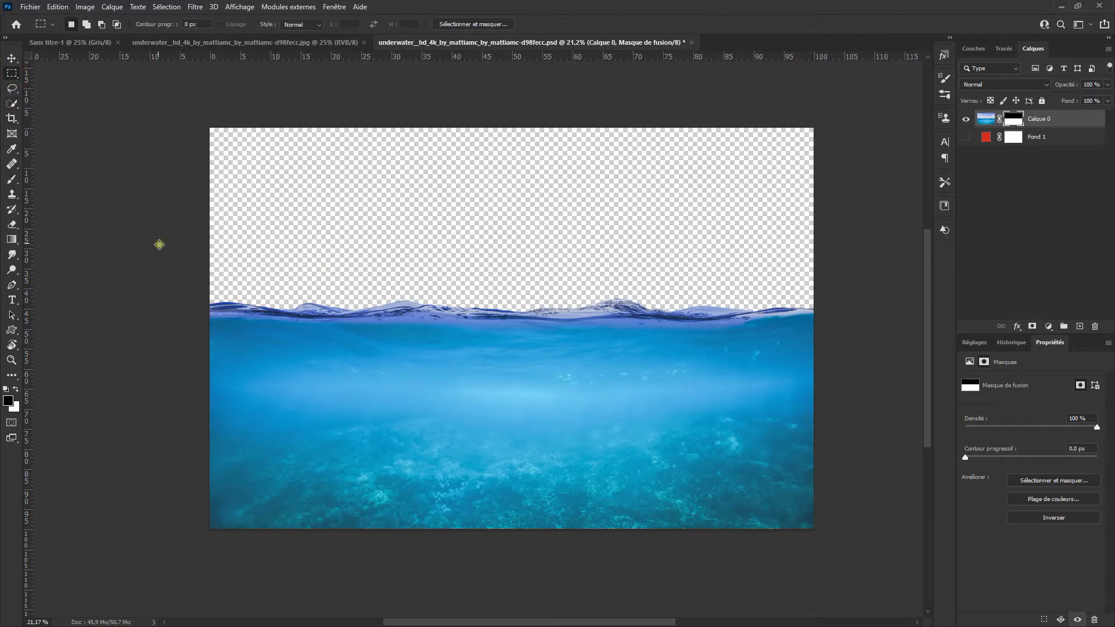
left_click_drag(202, 281, 837, 331)
left_click(974, 342)
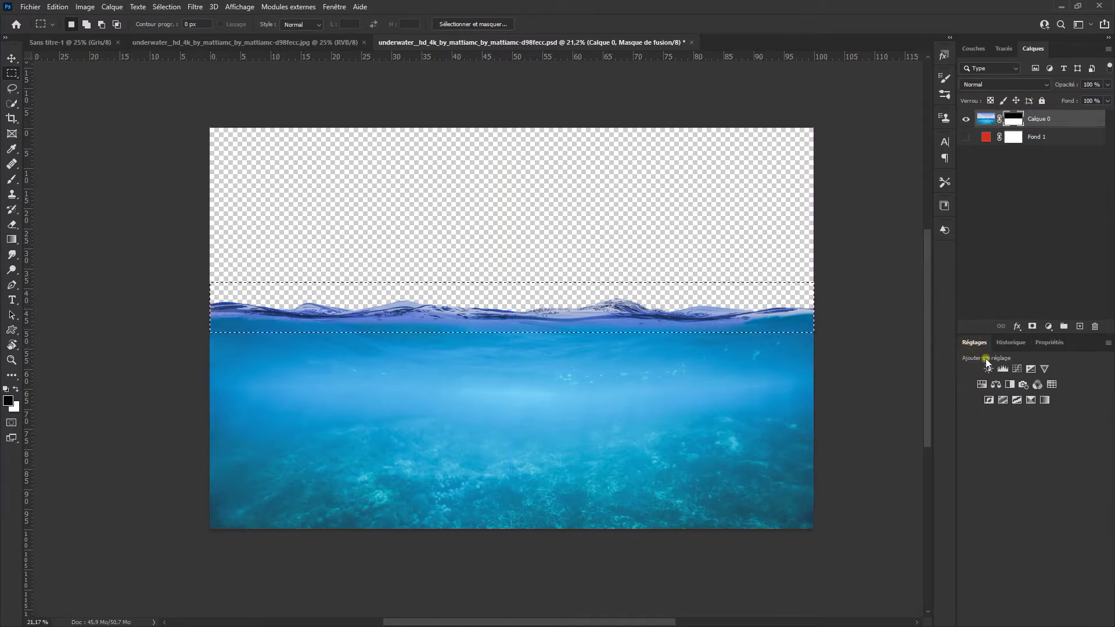
left_click(996, 385)
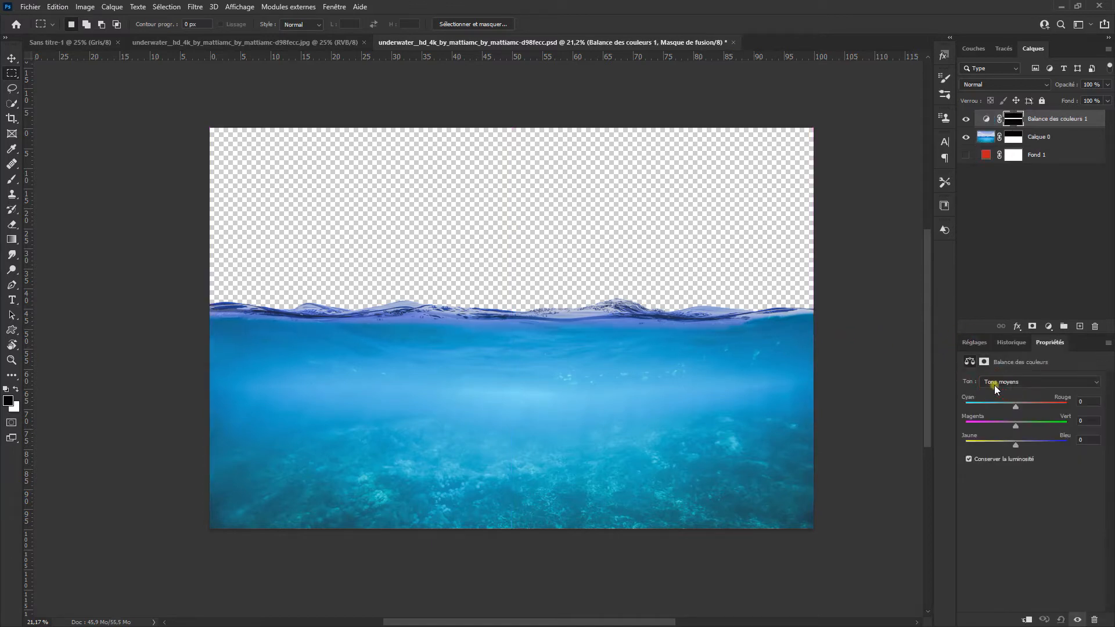
Step: Set the Color Balance midtones to Cyan/Red -100, Magenta/Green -7 and Yellow/Blue -18
left_click_drag(1015, 406, 1008, 407)
left_click_drag(1012, 418, 1022, 424)
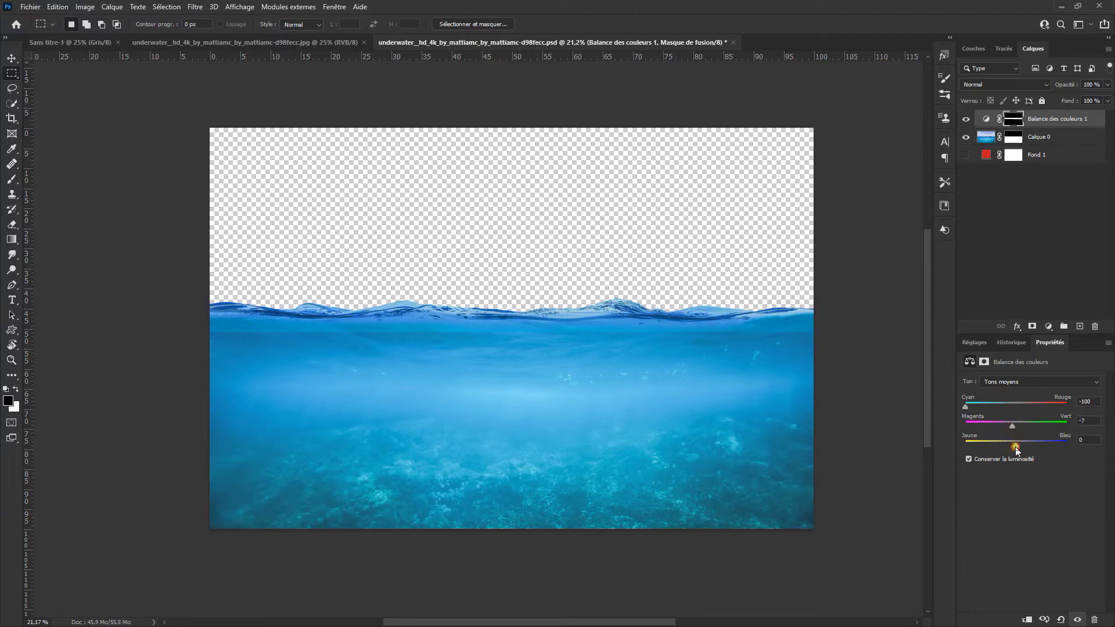
left_click_drag(1019, 445, 1014, 447)
Step: Paint black at 40 % brush opacity on the Color Balance mask to soften the tint's hard lower edge below the waterline
left_click(11, 180)
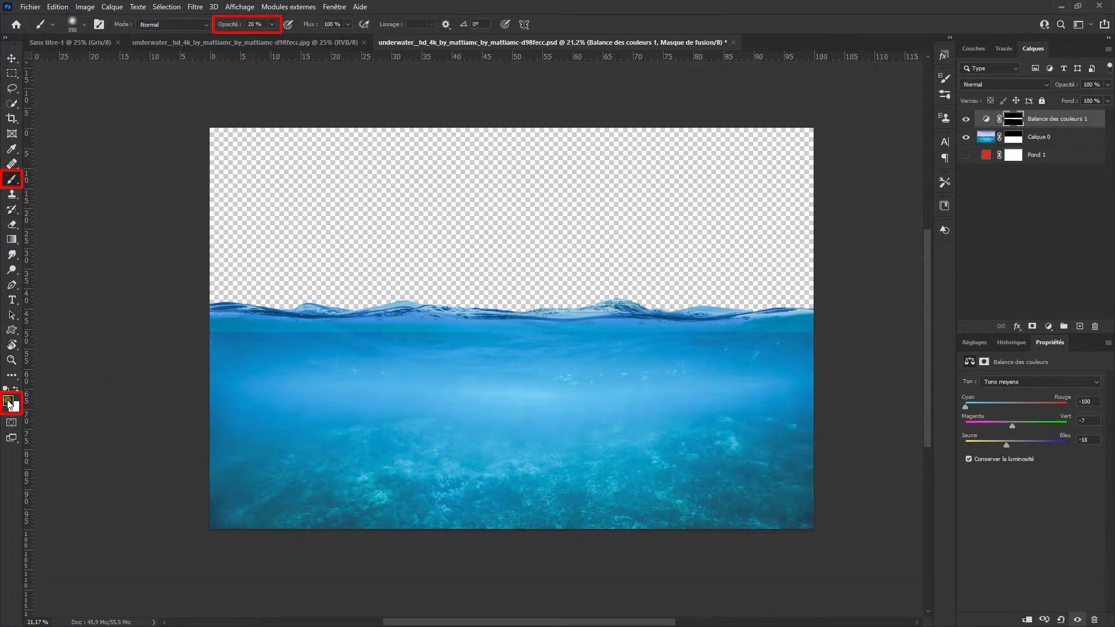
scroll(386, 323, "up", 2)
left_click_drag(319, 353, 334, 353)
left_click(255, 24)
type("40")
key("Return")
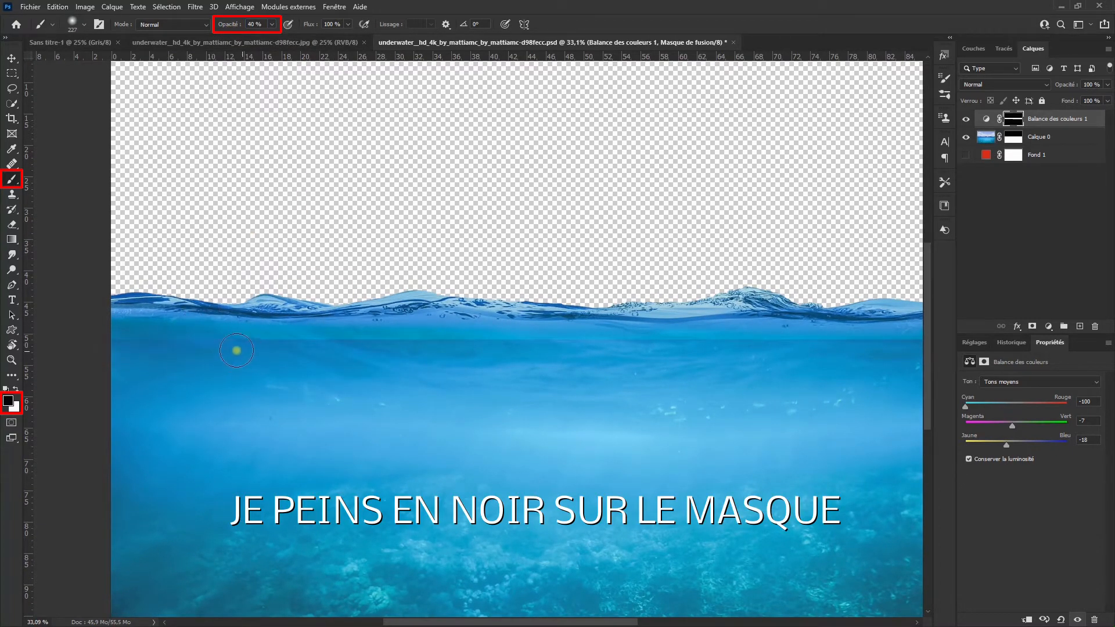
left_click_drag(217, 351, 210, 360)
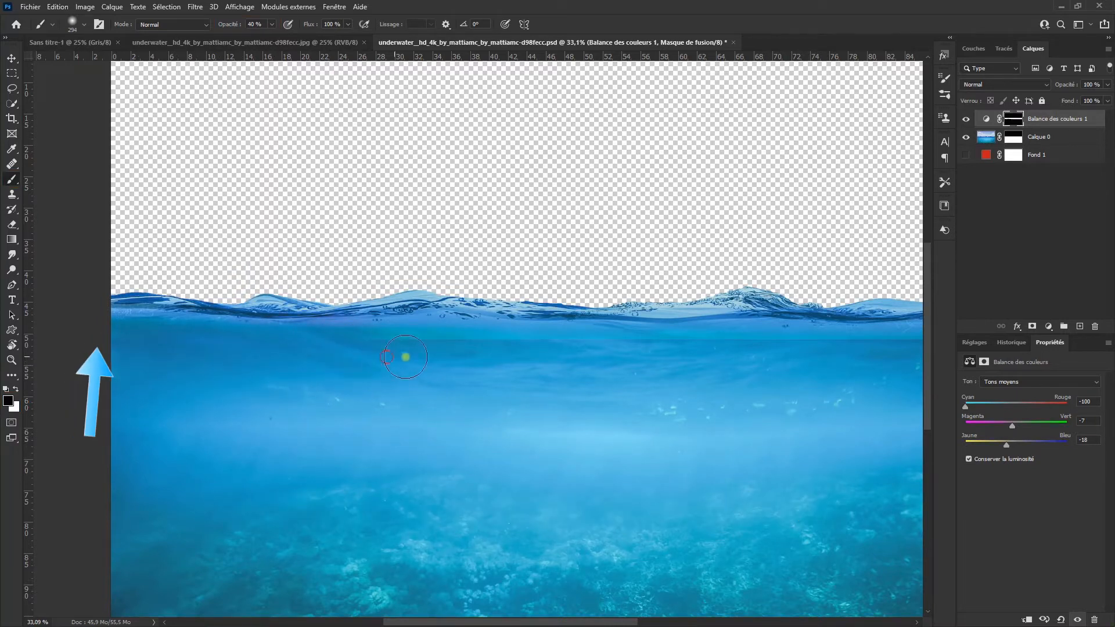
left_click_drag(461, 391, 292, 361)
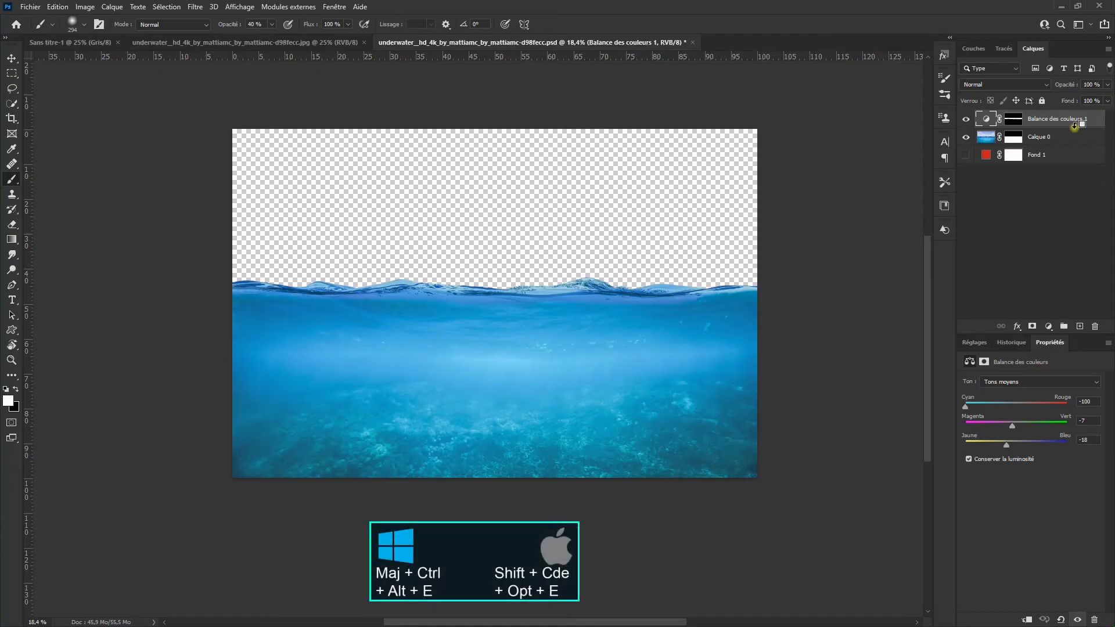
Step: Stamp all visible layers into a new layer and place it in the Sans titre-1 document
key("ctrl+shift+alt+e")
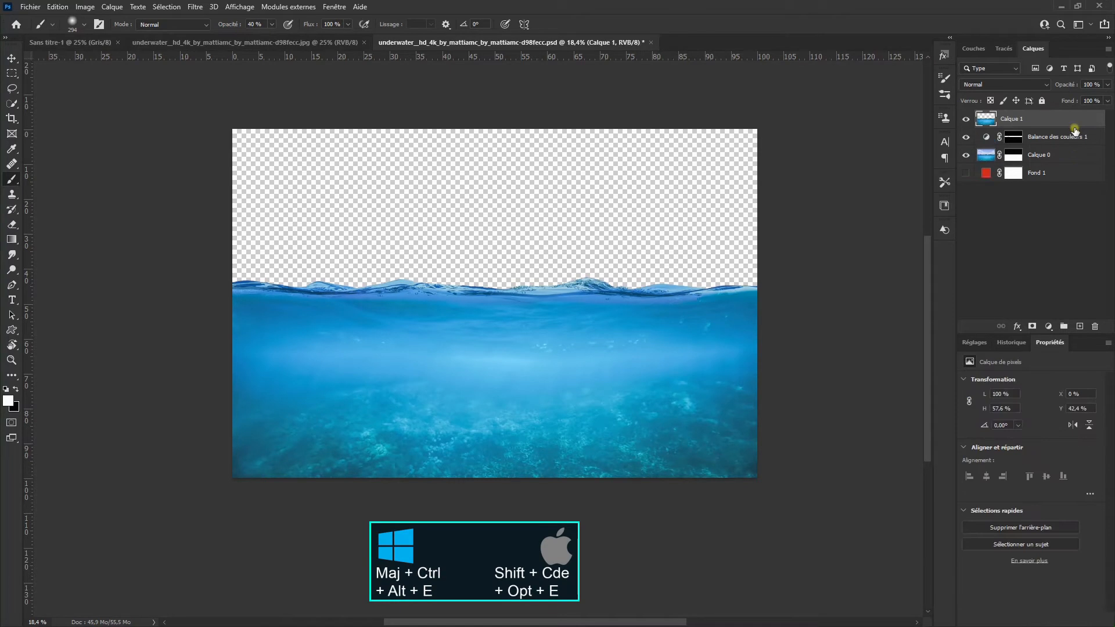
left_click_drag(1059, 124, 478, 370)
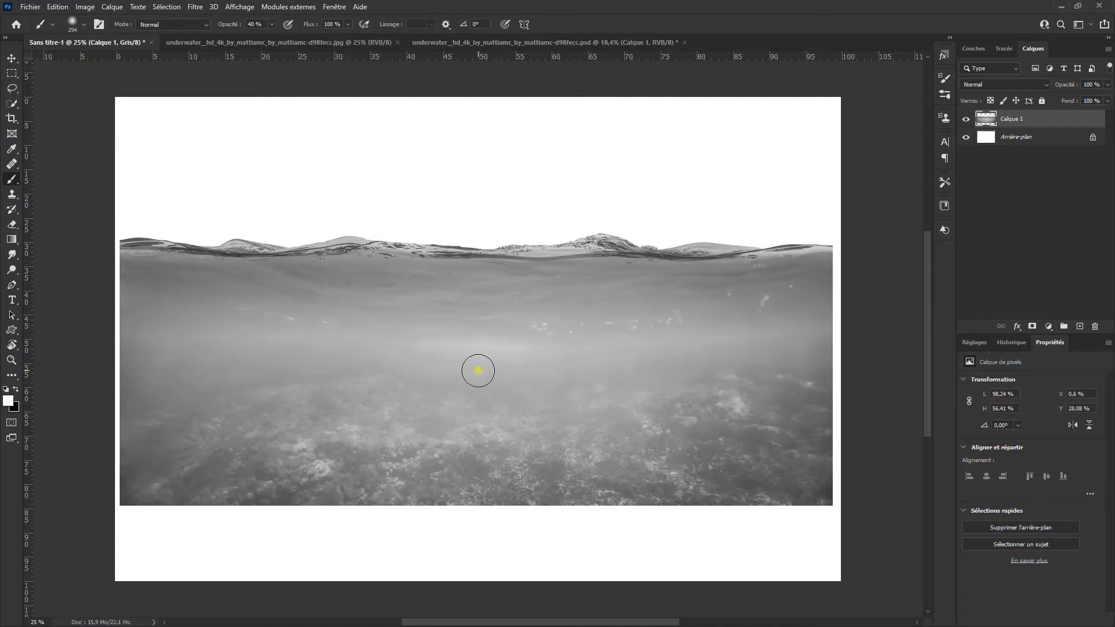
Step: Try converting Sans titre-1 to RGB colour mode with flattened layers, and undo both the conversion and the water layer's placement
left_click(85, 6)
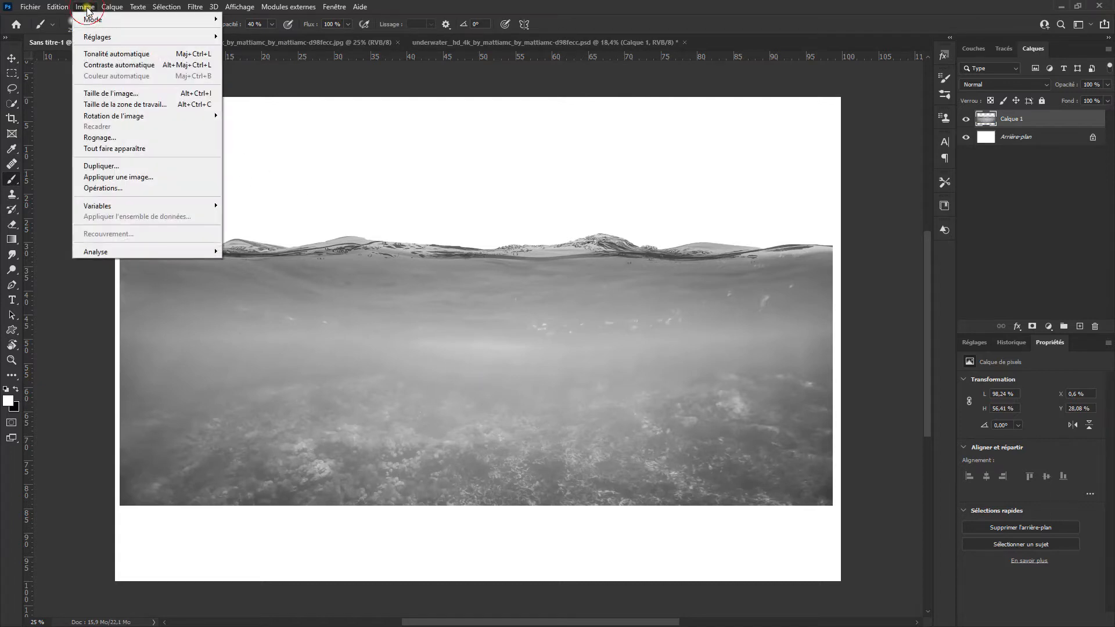
mouse_move(96, 23)
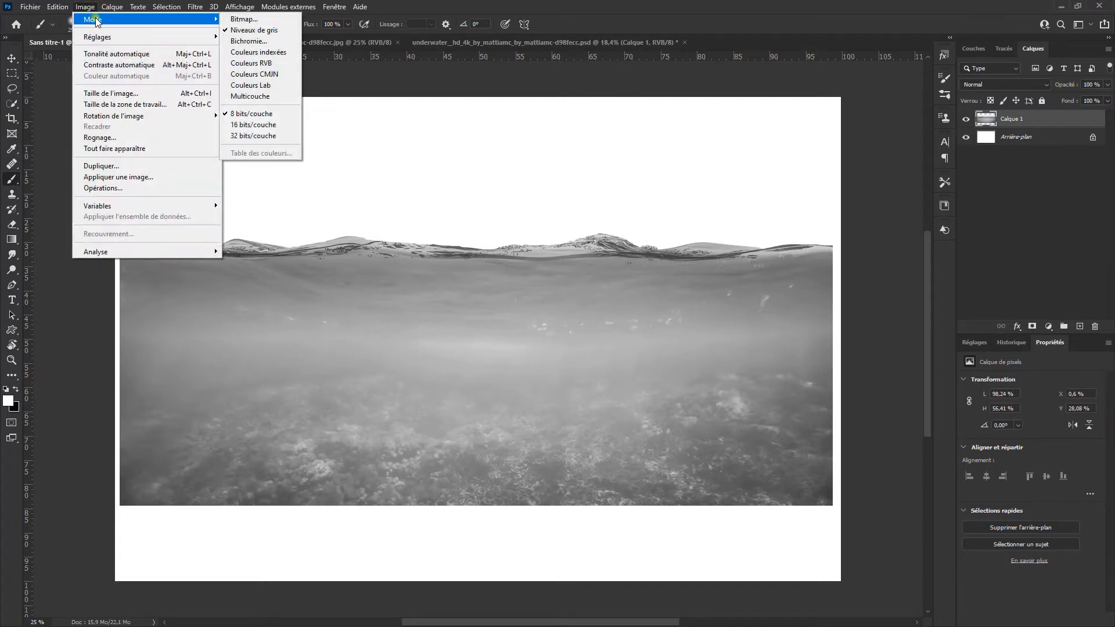
left_click(291, 65)
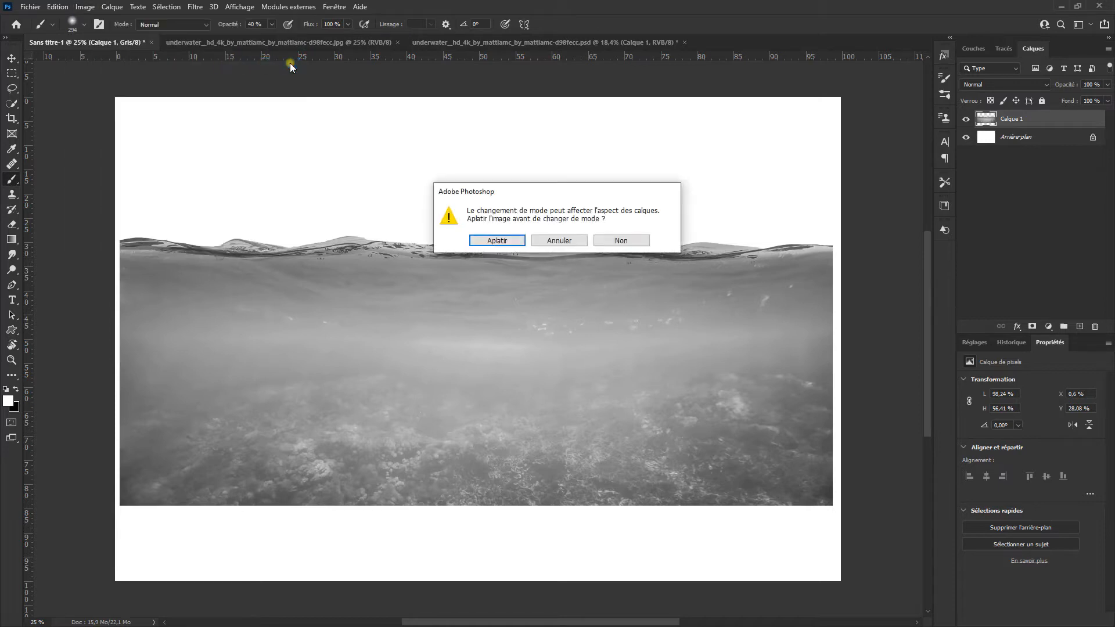
left_click(490, 240)
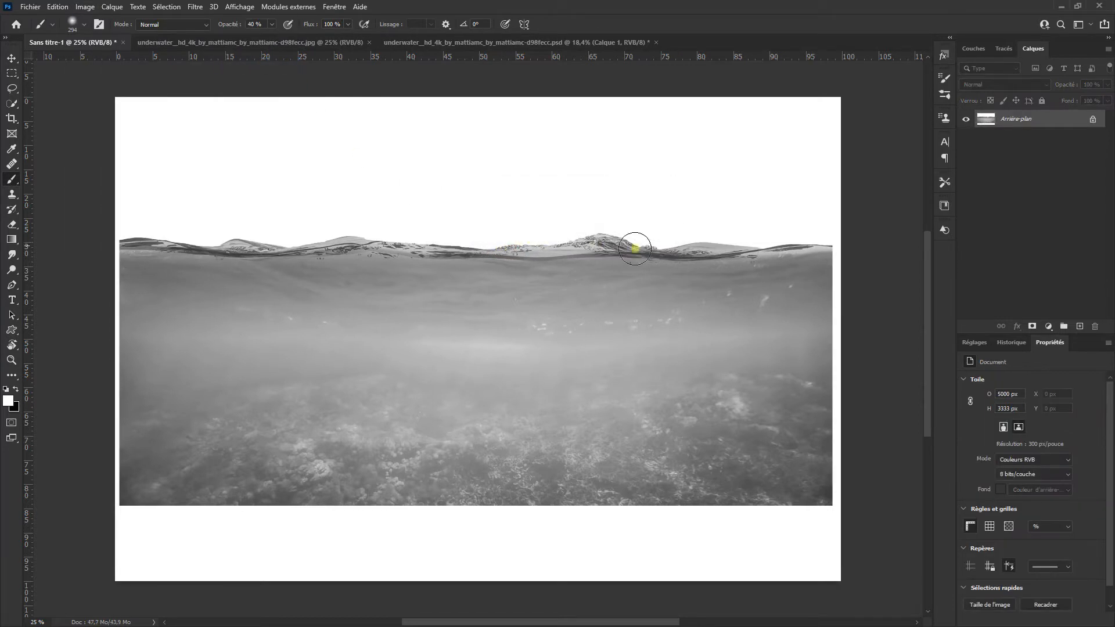
key("ctrl+z")
key("ctrl+z")
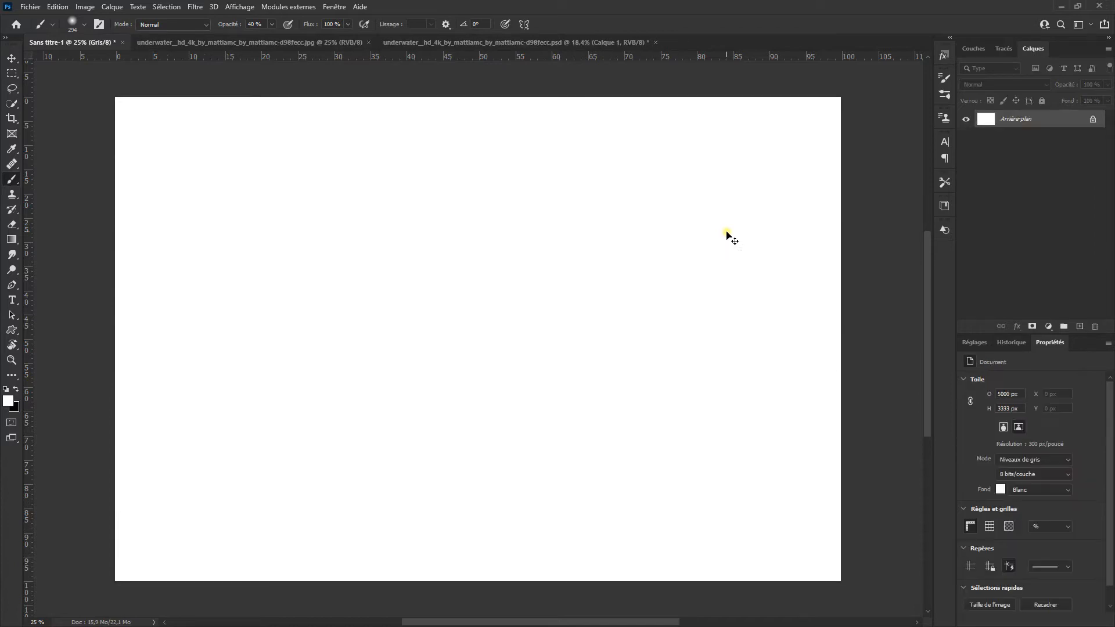
Step: Convert the empty Sans titre-1 document from greyscale to RGB colour mode
left_click(85, 7)
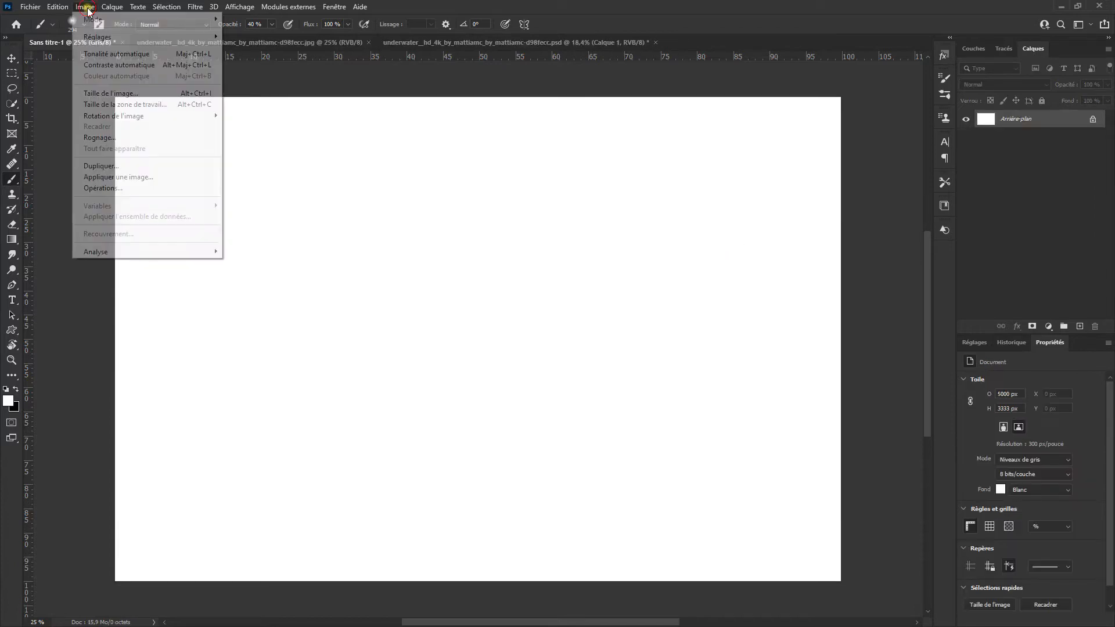
left_click(125, 24)
left_click(277, 63)
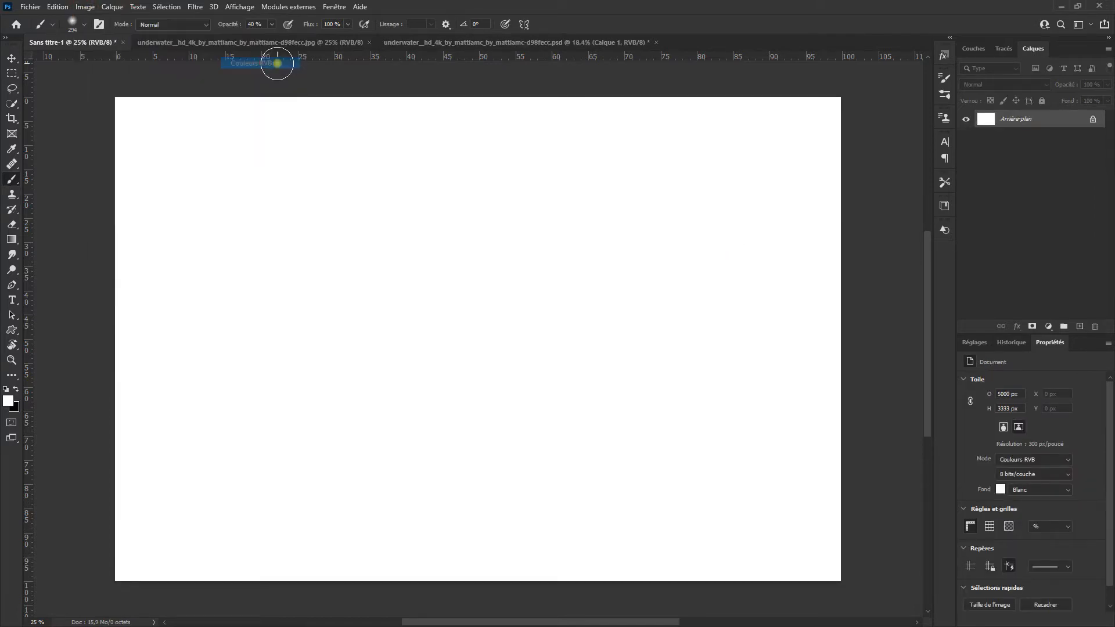
Step: Place the stamped water layer from the underwater PSD in Sans titre-1 and move it down to the canvas's lower left corner
left_click(510, 42)
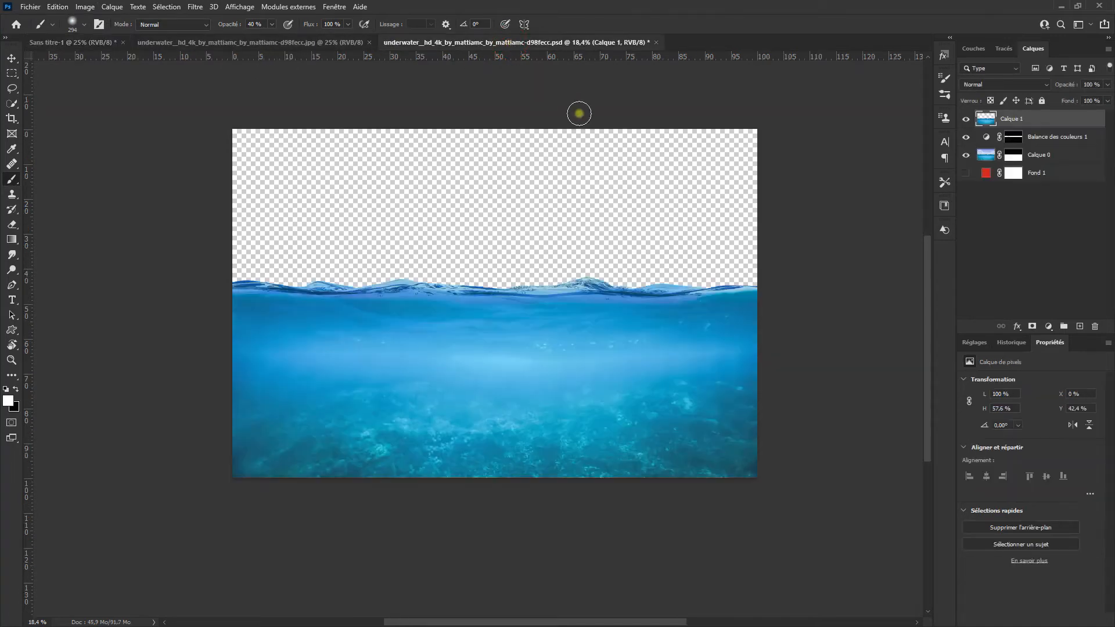
left_click_drag(1014, 129, 355, 251)
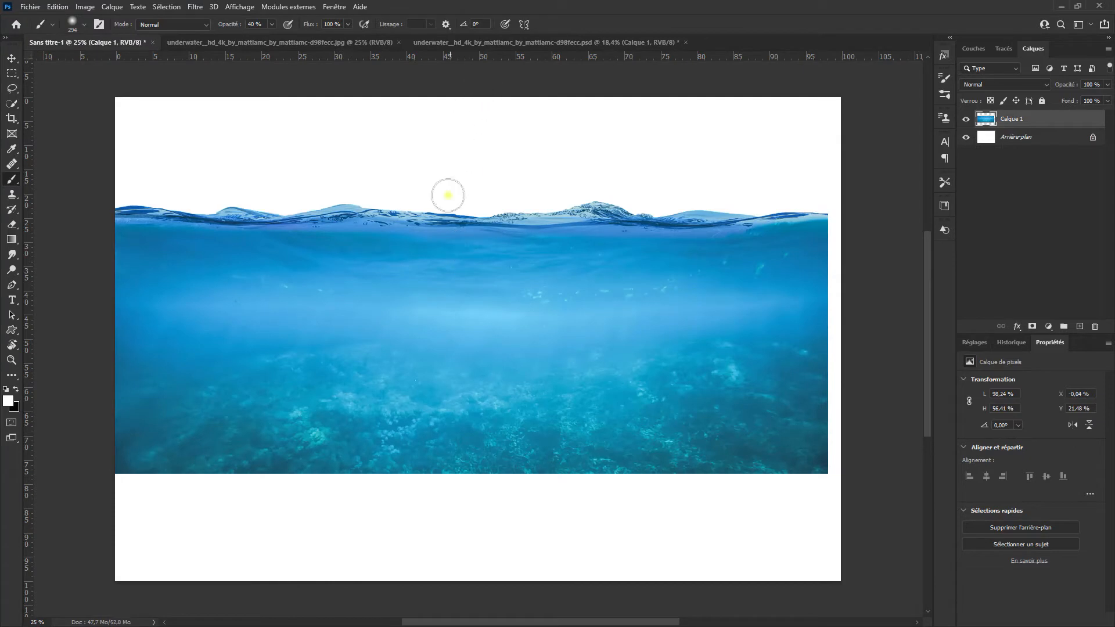
key("v")
left_click_drag(482, 368, 477, 468)
scroll(476, 465, "down", 1)
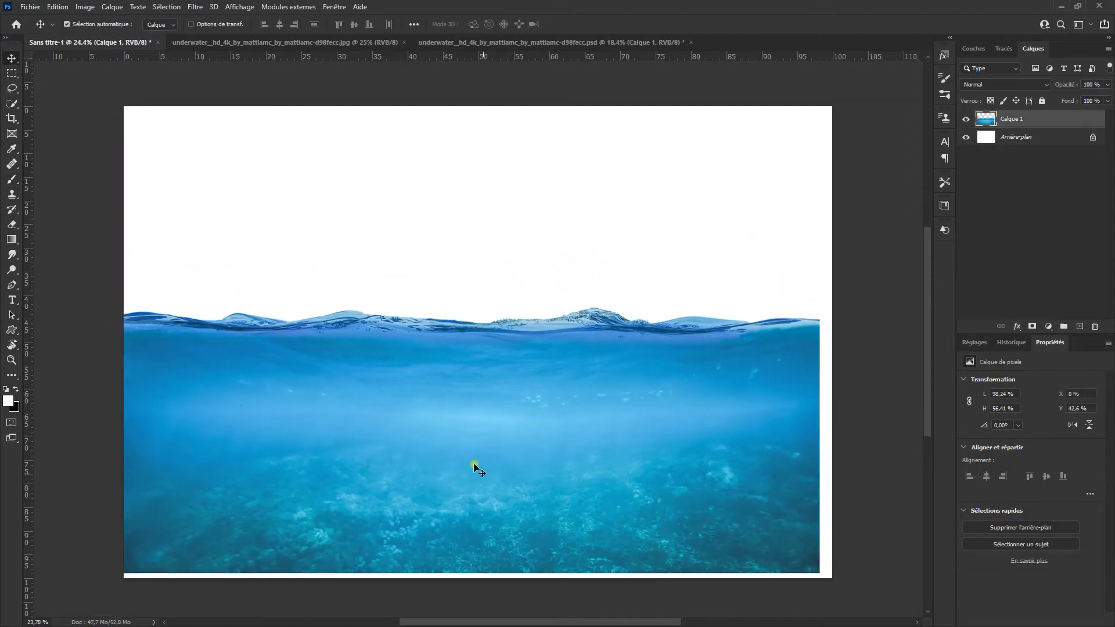
Step: Stretch the water layer with Free Transform to the full canvas width and down to the canvas's lower edge
key("ctrl+t")
left_click_drag(739, 444, 740, 450)
left_click_drag(779, 415, 790, 415)
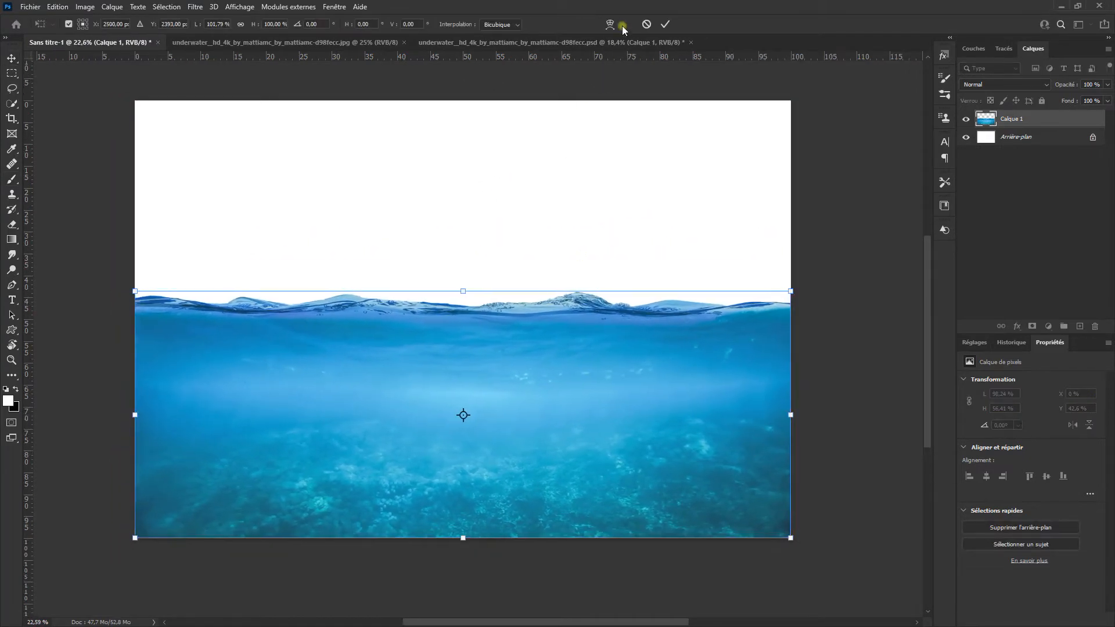
left_click(663, 24)
key("ctrl+t")
left_click_drag(465, 538, 465, 544)
key("Return")
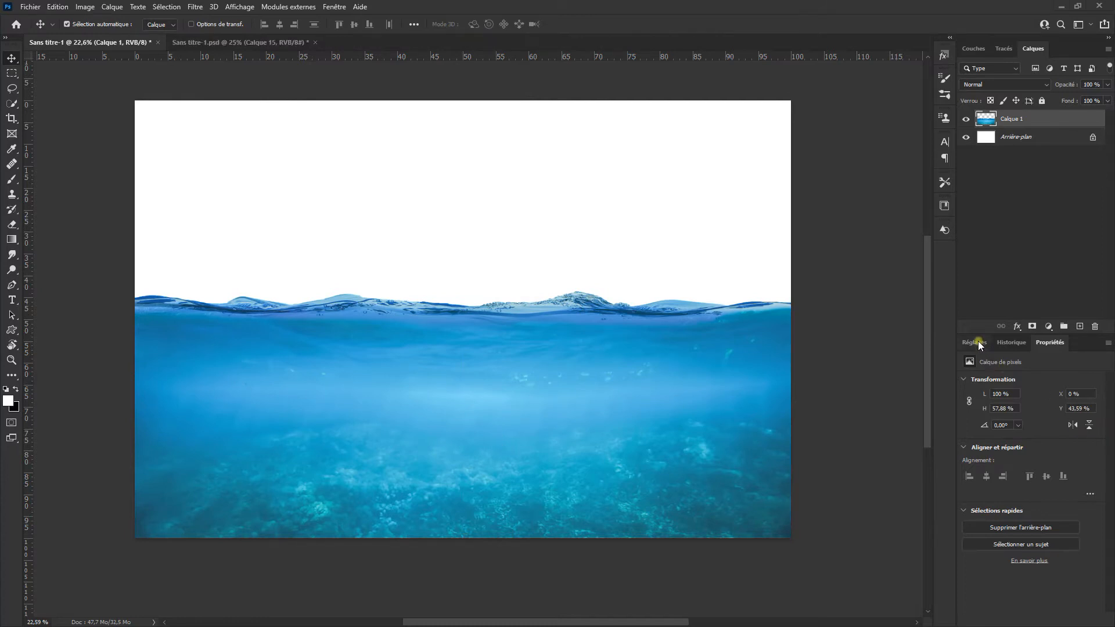
Step: Add a Curves adjustment above the water layer in Incrustation blend mode at 42 % opacity
left_click(976, 343)
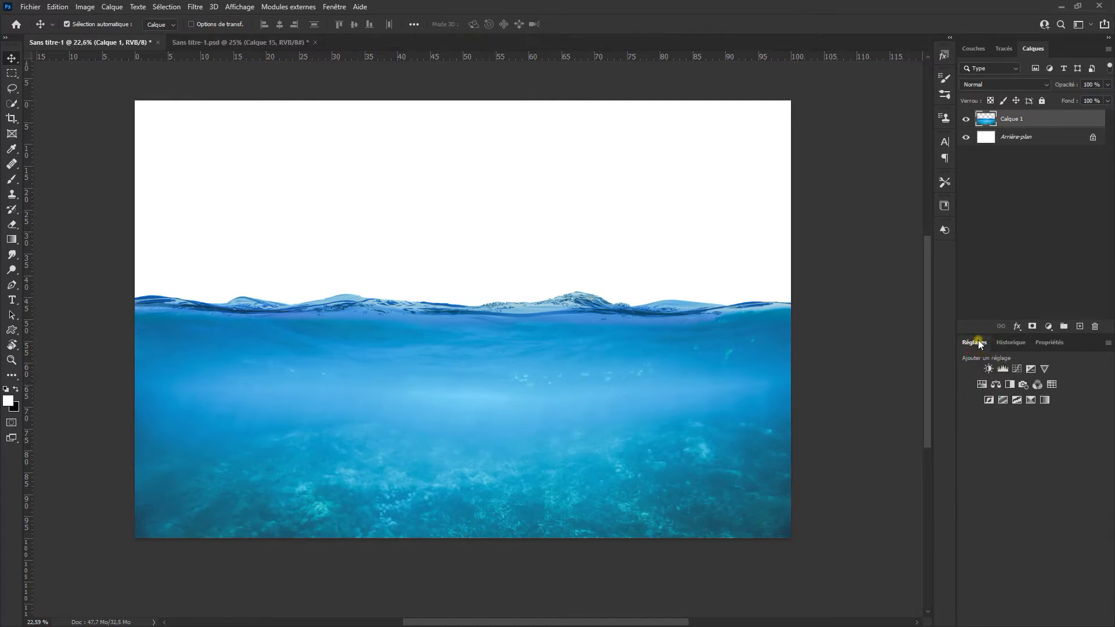
left_click(1017, 369)
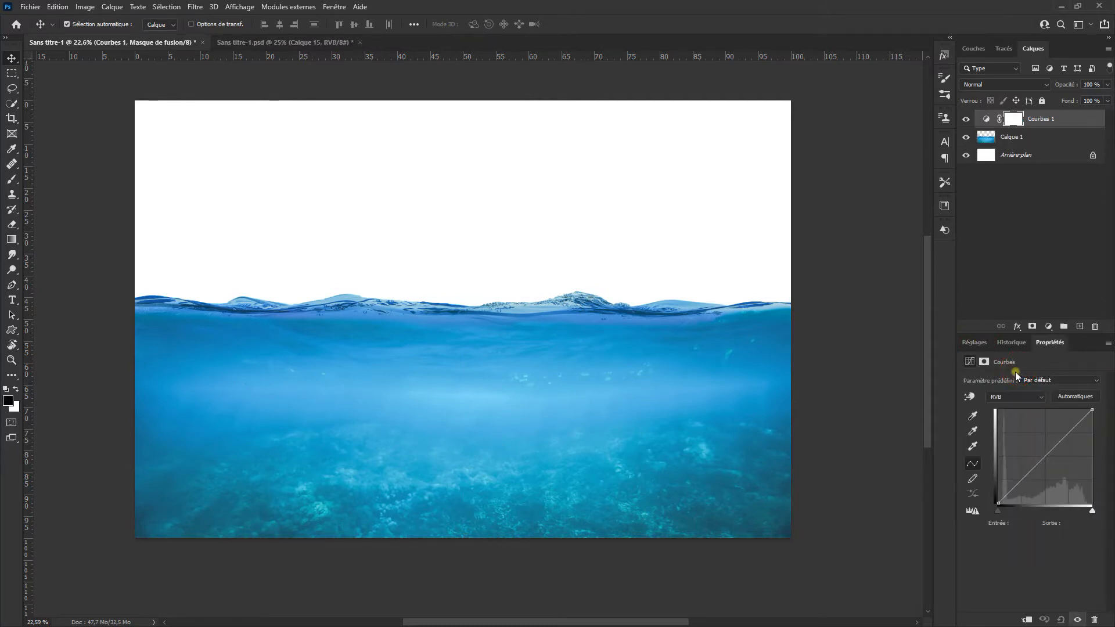
left_click(984, 86)
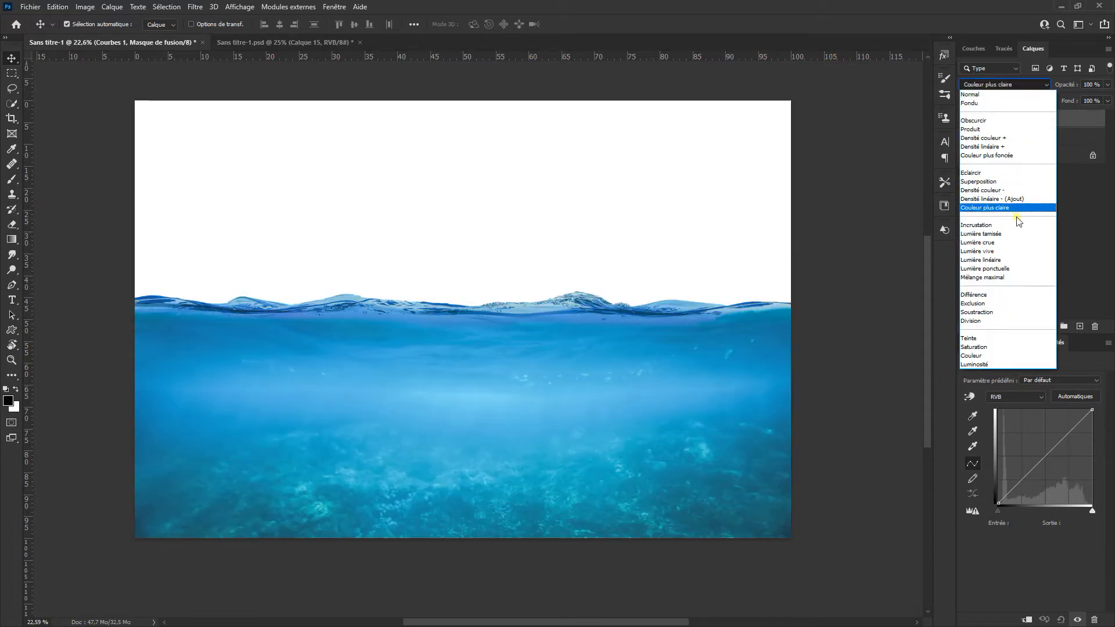
left_click(1011, 225)
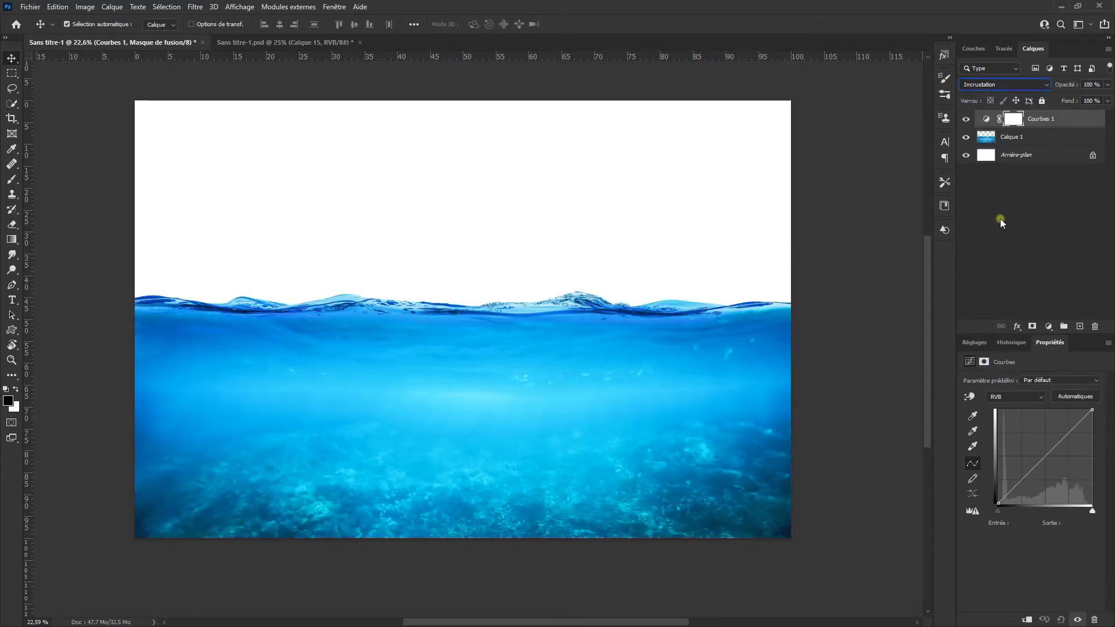
left_click(967, 121)
left_click(967, 120)
left_click_drag(1064, 86, 1009, 97)
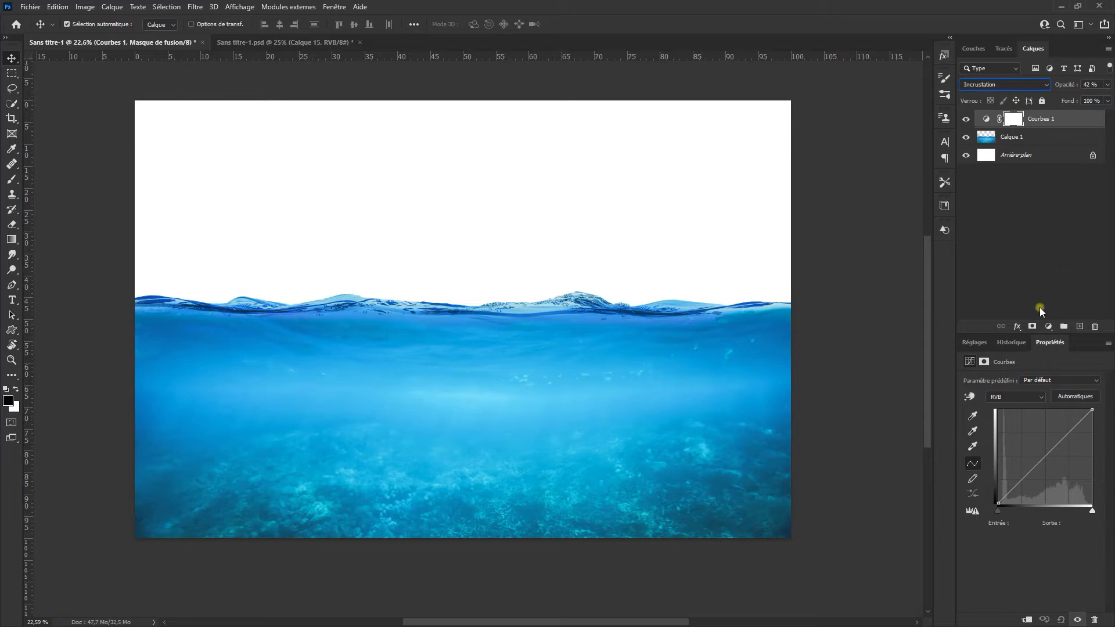
Step: Place the Sunset-1 image directly above the background and widen it to 16.72 % so the sky extends past both canvas sides
left_click(1018, 154)
left_click_drag(552, 290, 490, 274)
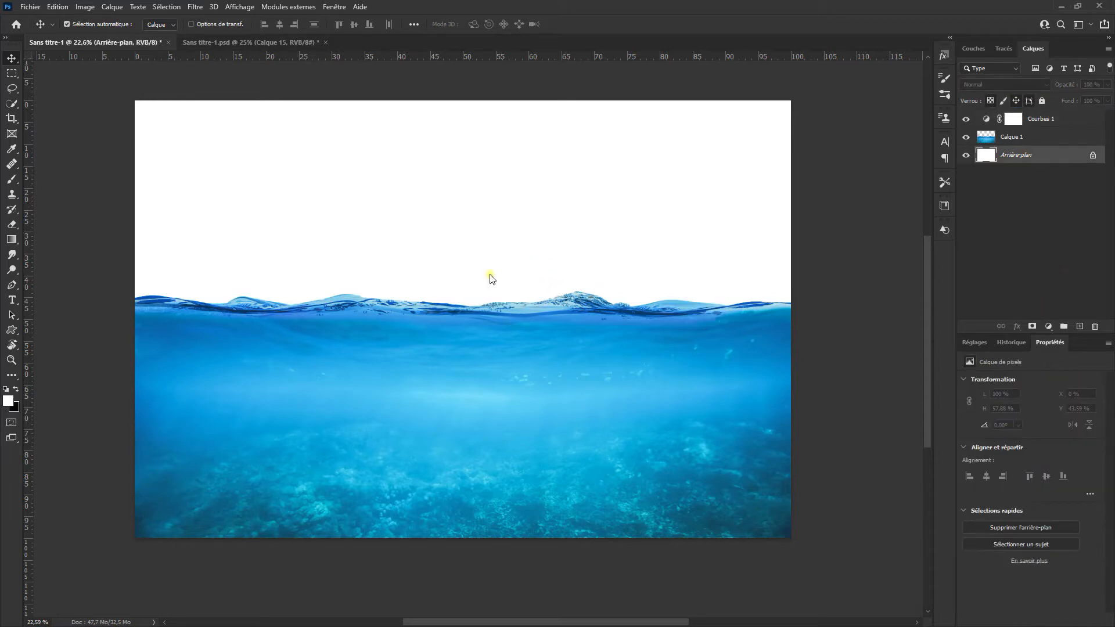
left_click_drag(537, 307, 608, 245)
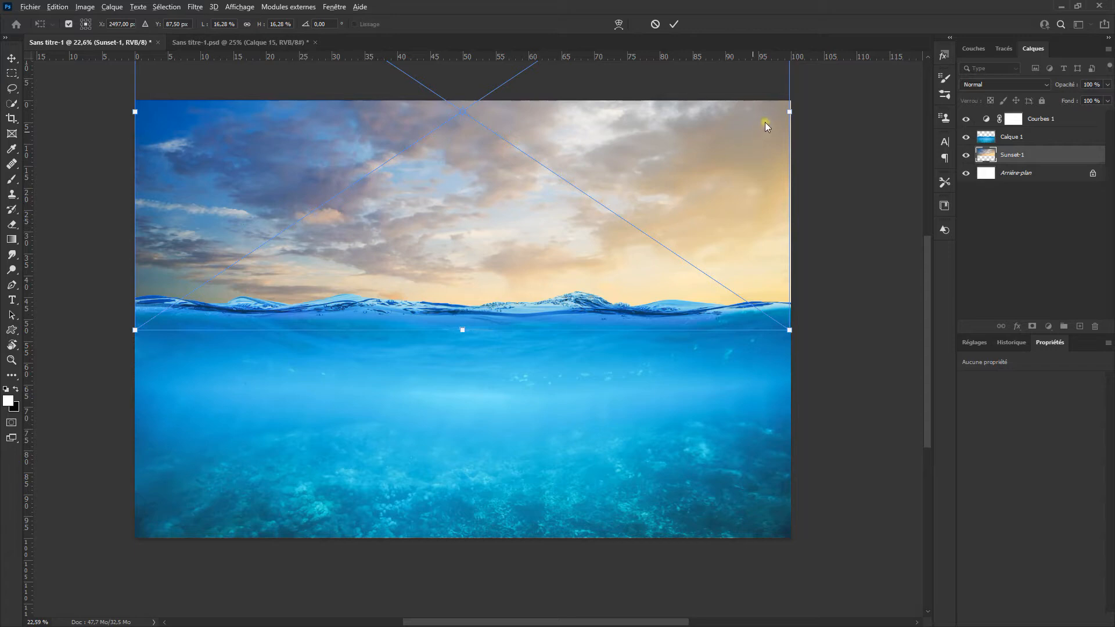
left_click_drag(788, 112, 799, 115)
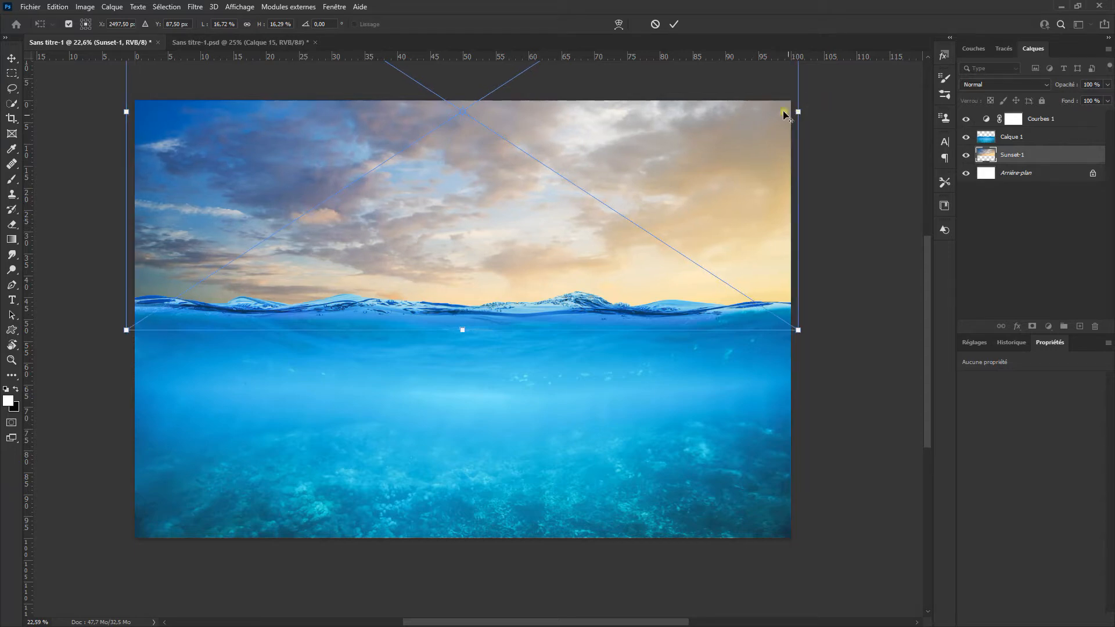
left_click(674, 23)
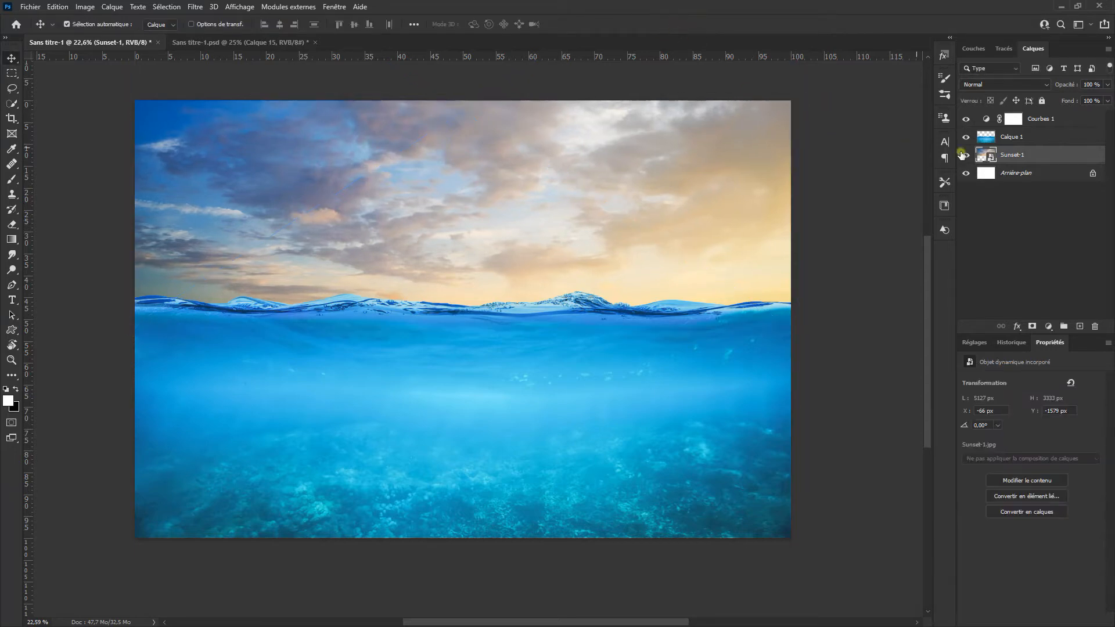
Step: Add a second Curves adjustment above Courbes 1 and clip both Curves layers to the water layer
left_click(1044, 126)
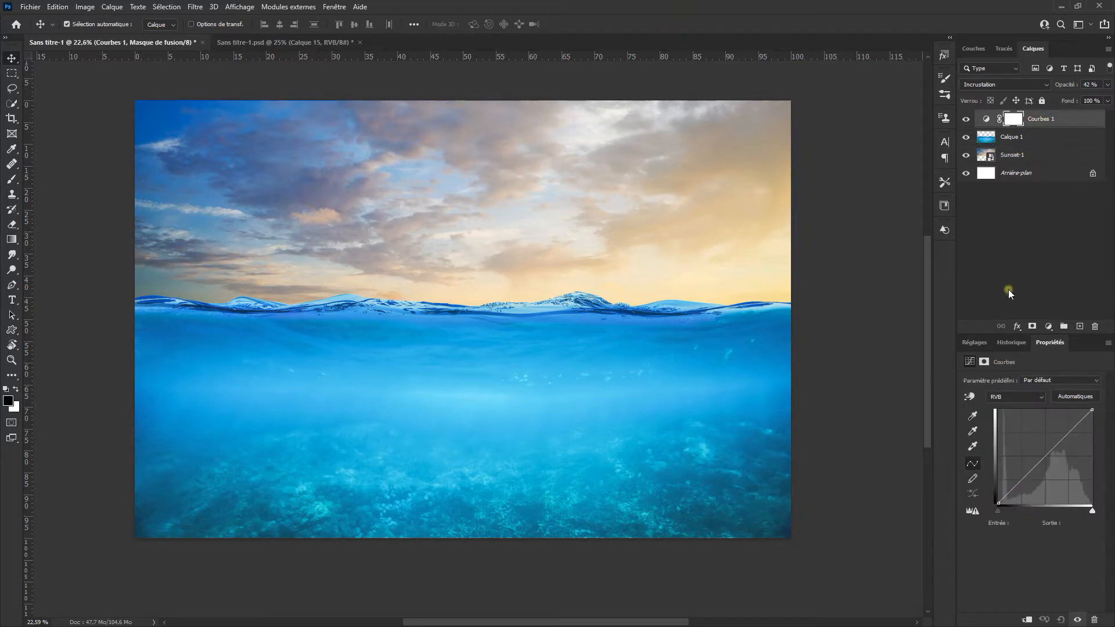
left_click(976, 343)
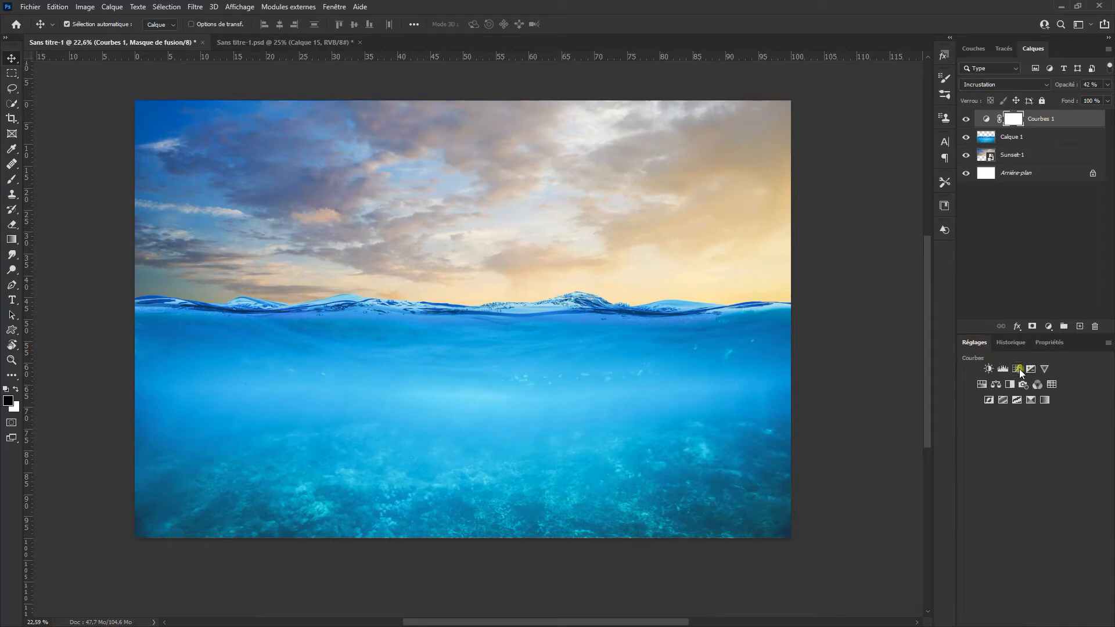
left_click(1019, 368)
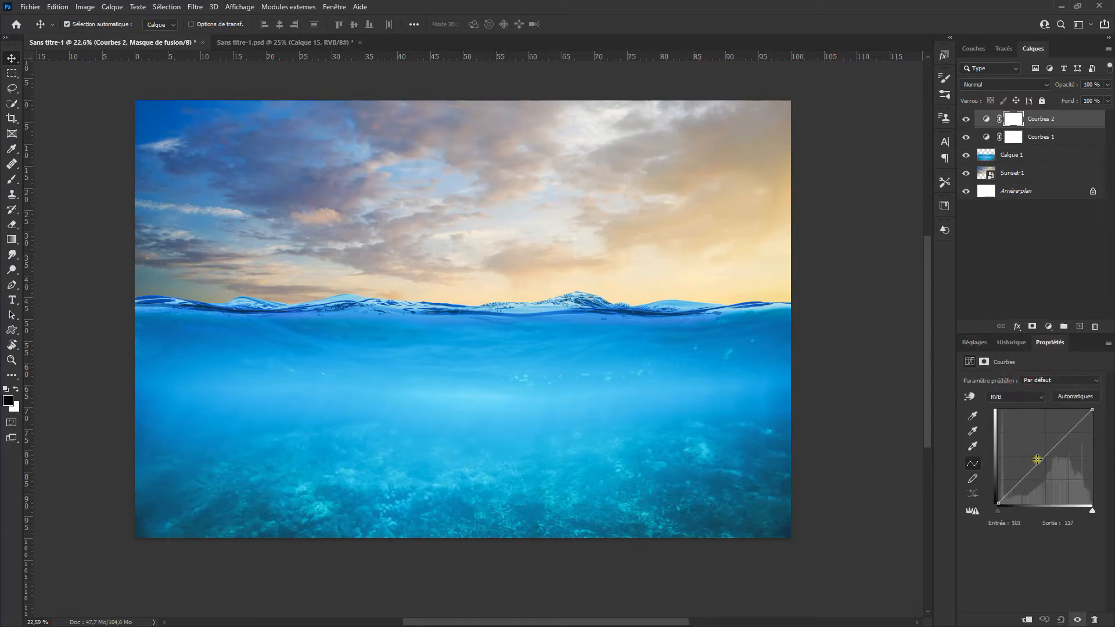
left_click(1044, 140)
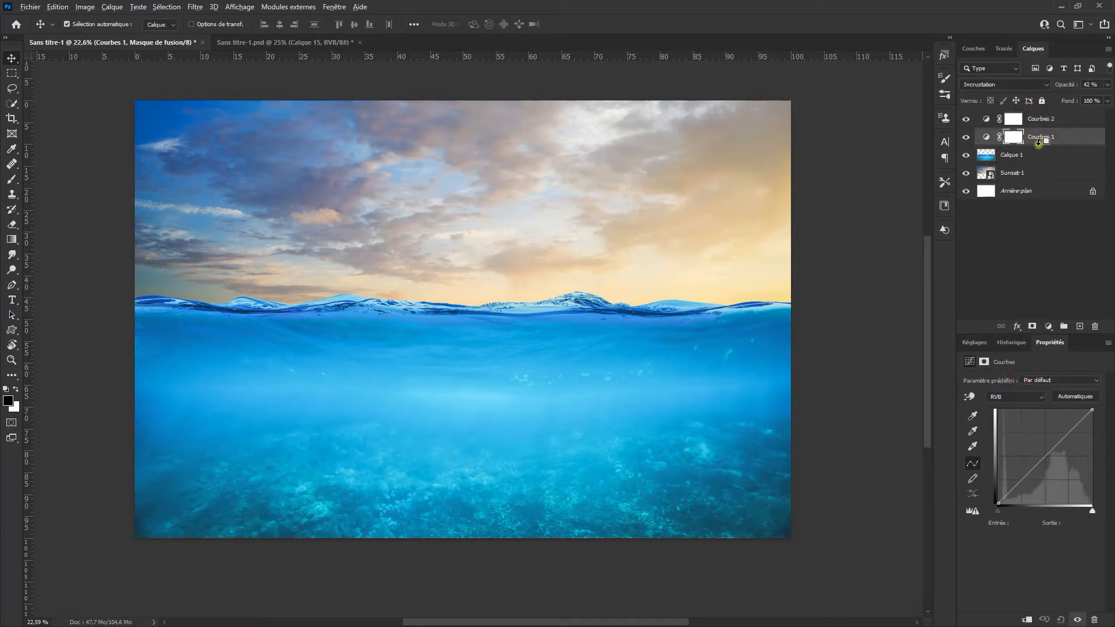
left_click(1040, 143, "alt")
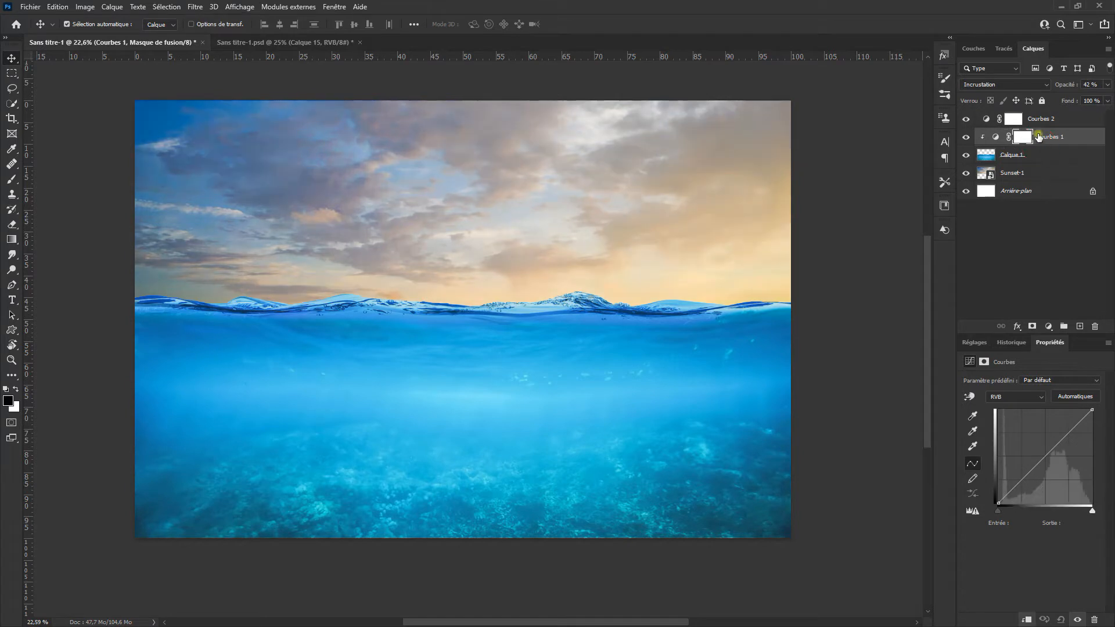
left_click(1040, 119)
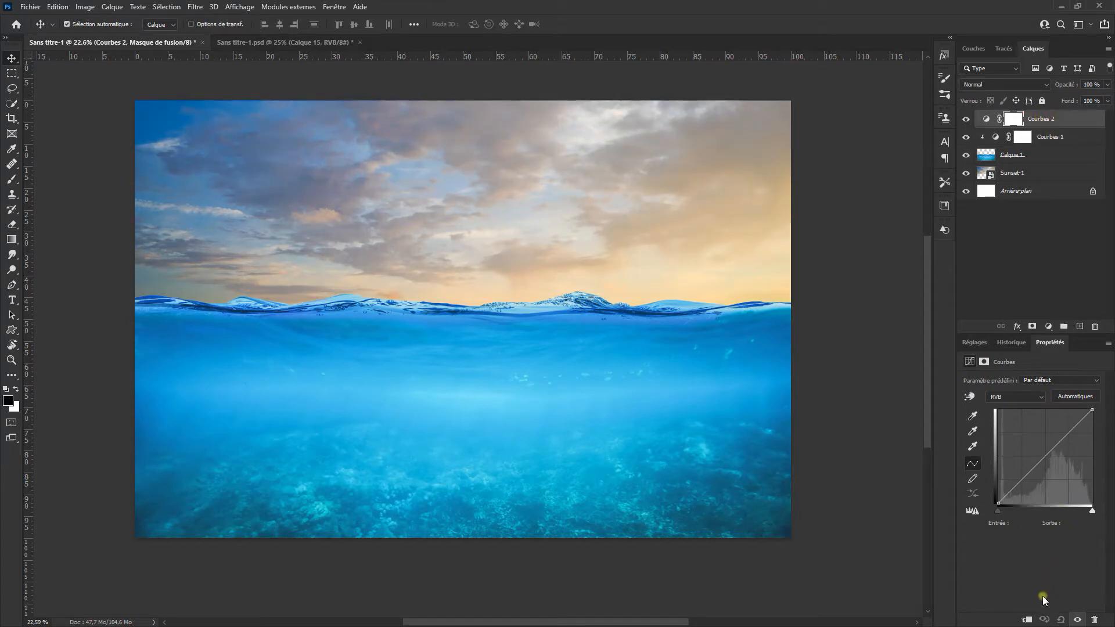
right_click(1056, 119)
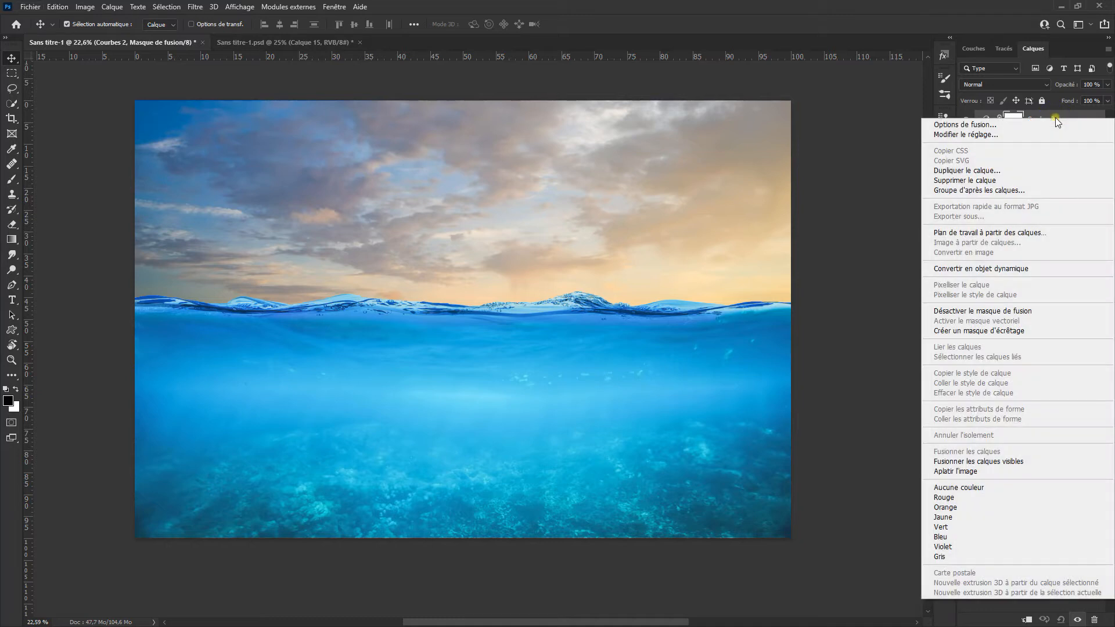
left_click(1037, 331)
Step: Darken the Courbes 2 curve to input 169, output 81, and fill its layer mask with black
left_click_drag(1044, 462, 1060, 474)
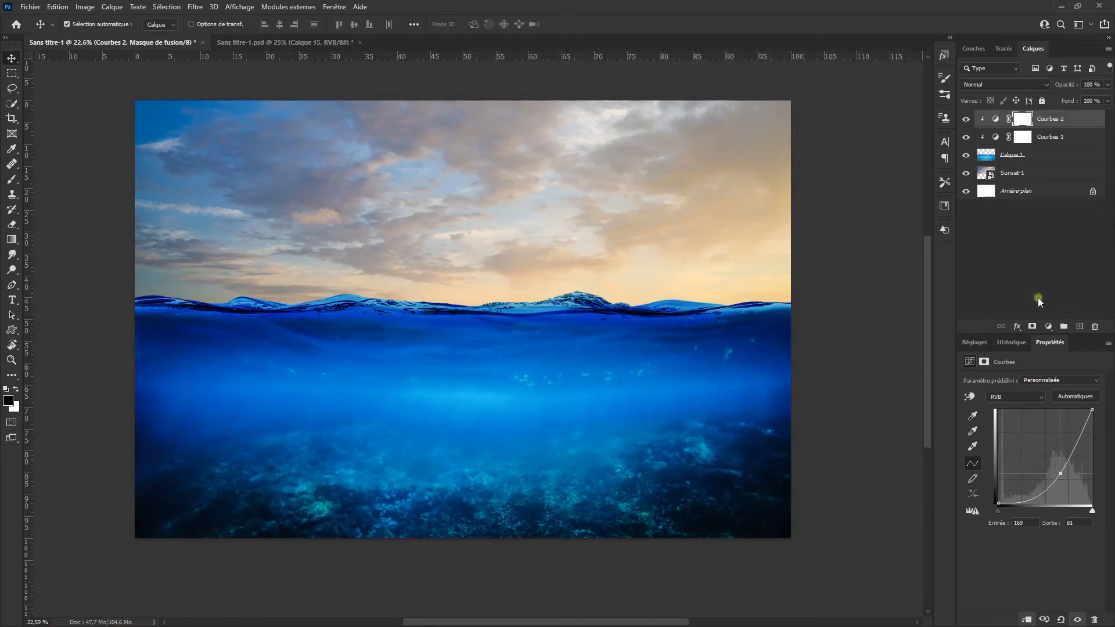
left_click(58, 7)
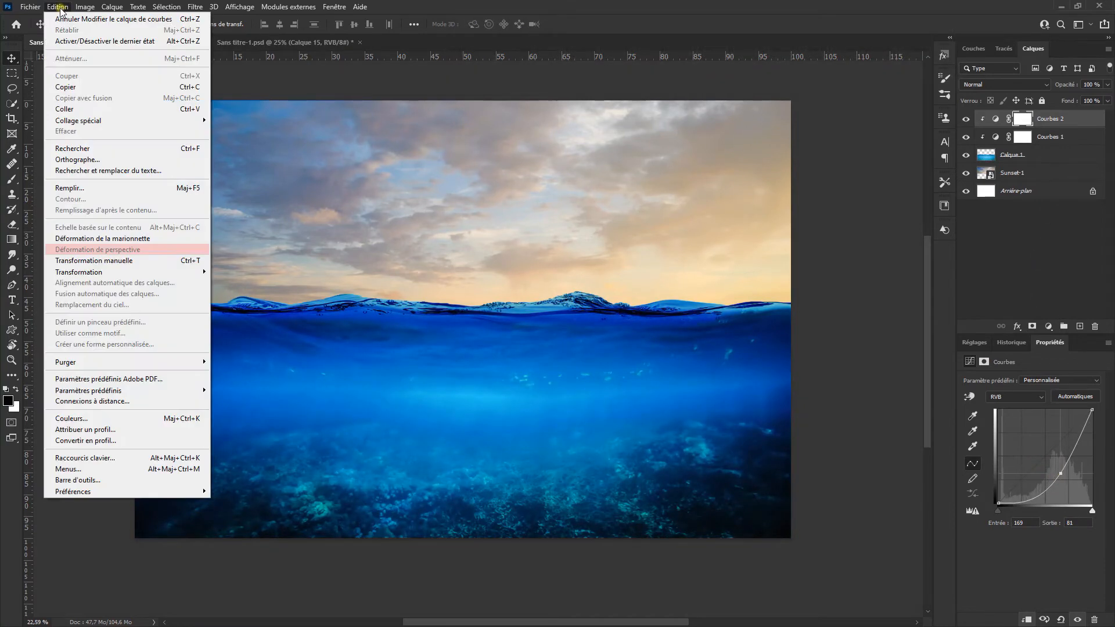
left_click(103, 187)
left_click(486, 206)
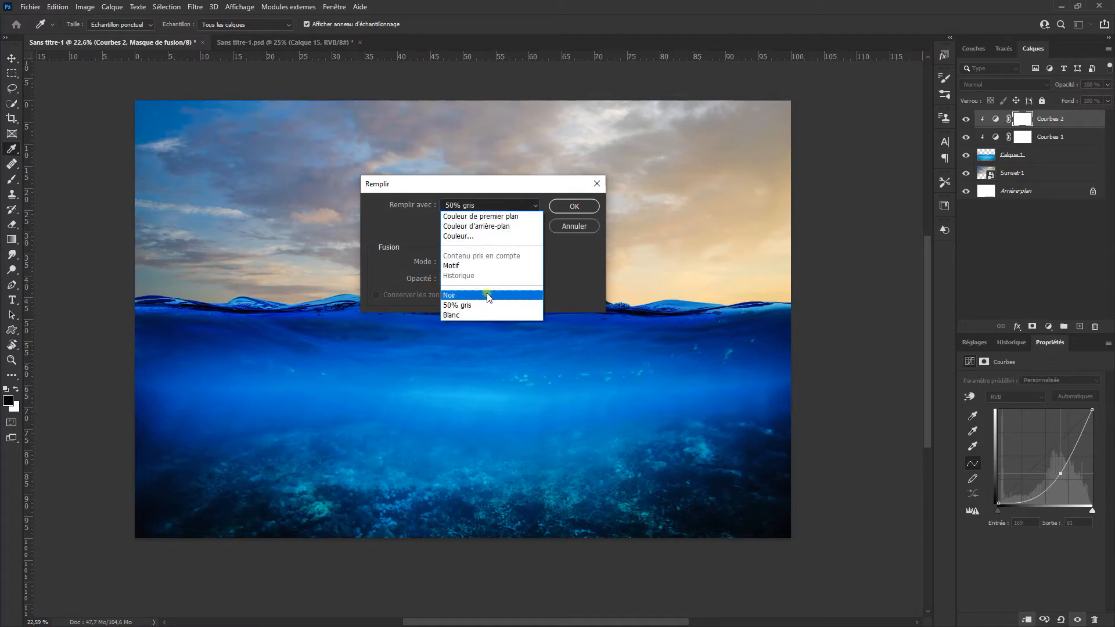
left_click(487, 294)
left_click(574, 207)
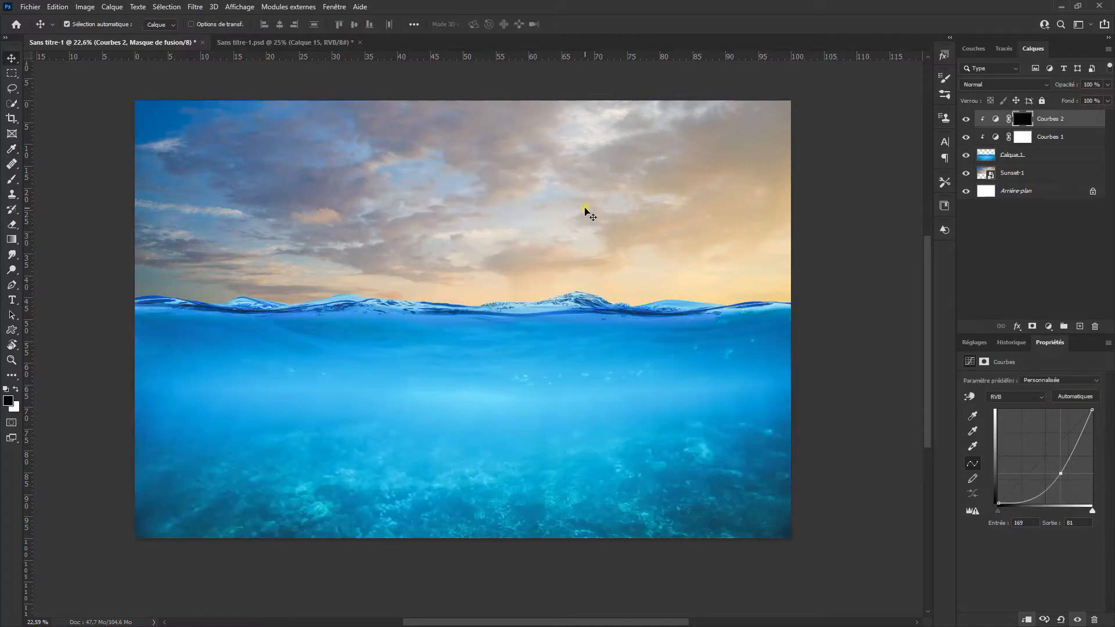
Step: Paint white at 10 % brush opacity on the Courbes 2 mask to darken the water's lower left area, and compare before and after
left_click(17, 182)
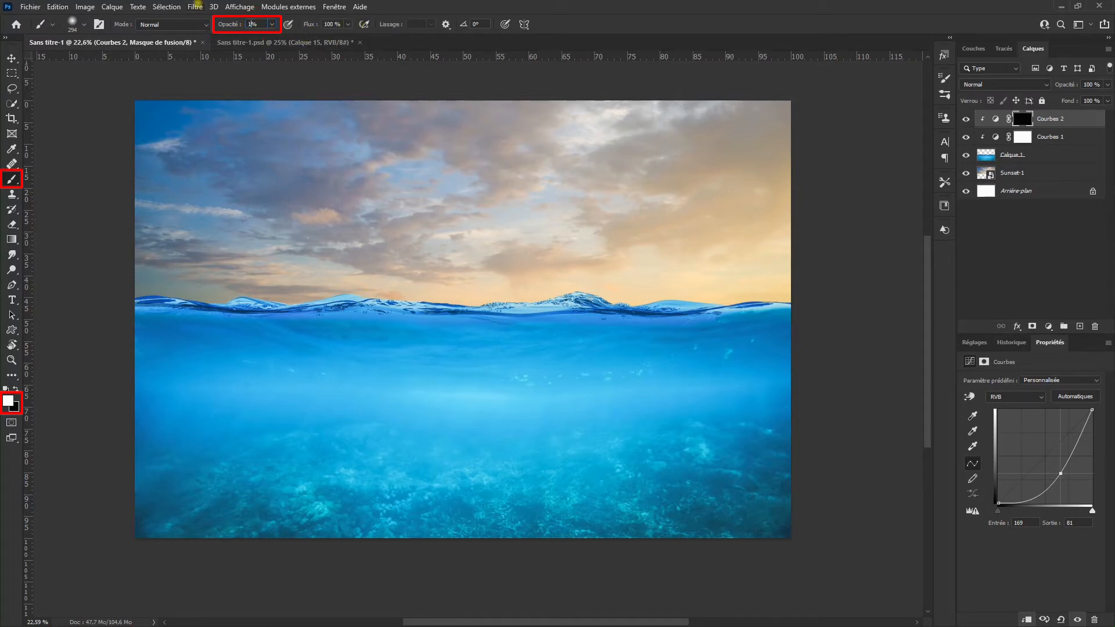
mouse_move(288, 427)
left_mouse_down()
mouse_move(327, 365)
mouse_move(351, 374)
left_mouse_up()
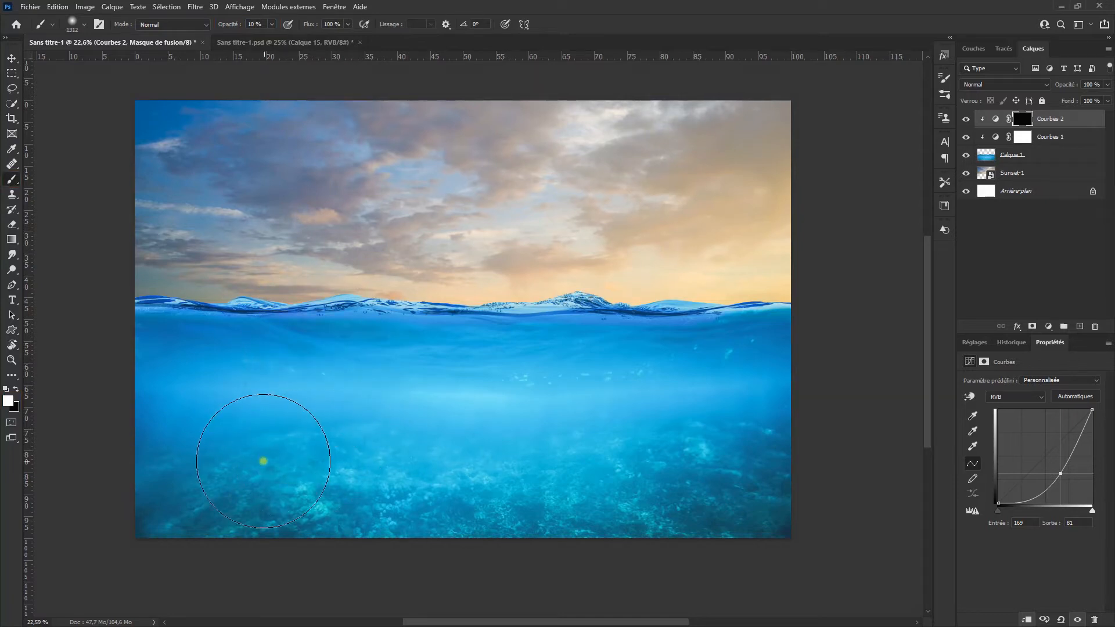
mouse_move(294, 505)
left_mouse_down()
mouse_move(194, 448)
mouse_move(427, 520)
mouse_move(173, 411)
mouse_move(453, 500)
mouse_move(600, 516)
mouse_move(211, 390)
left_mouse_up()
mouse_move(394, 443)
left_mouse_down()
mouse_move(172, 425)
mouse_move(527, 509)
mouse_move(186, 460)
left_mouse_up()
mouse_move(186, 460)
left_mouse_down()
mouse_move(396, 499)
mouse_move(197, 405)
left_mouse_up()
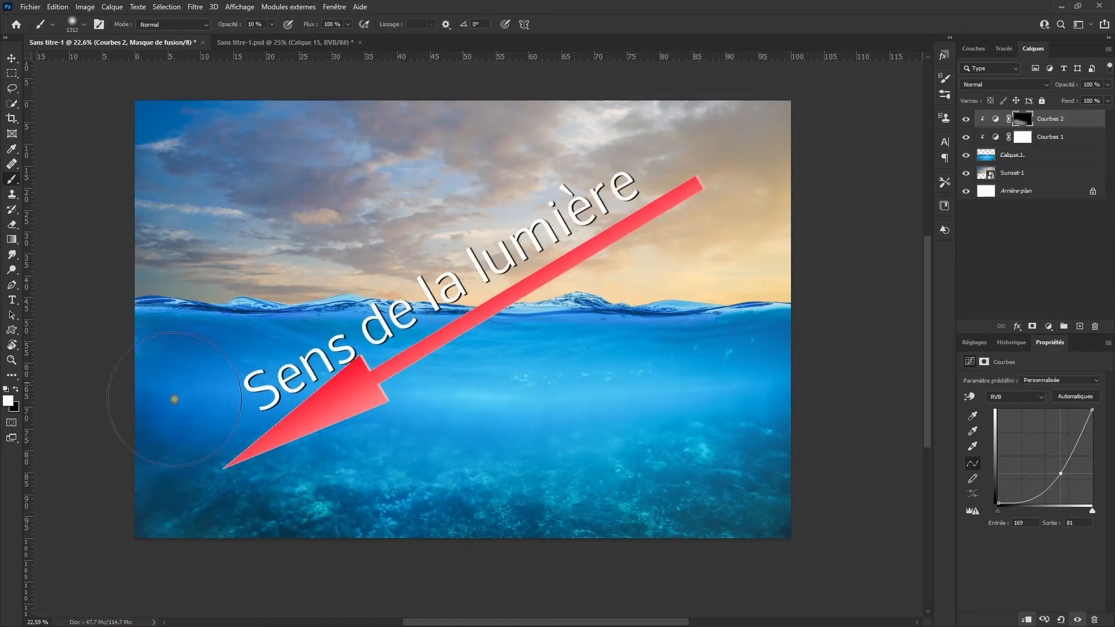
left_click_drag(179, 452, 437, 516)
mouse_move(154, 418)
left_mouse_down()
mouse_move(440, 480)
mouse_move(349, 473)
mouse_move(496, 509)
left_mouse_up()
left_click_drag(218, 424, 254, 432)
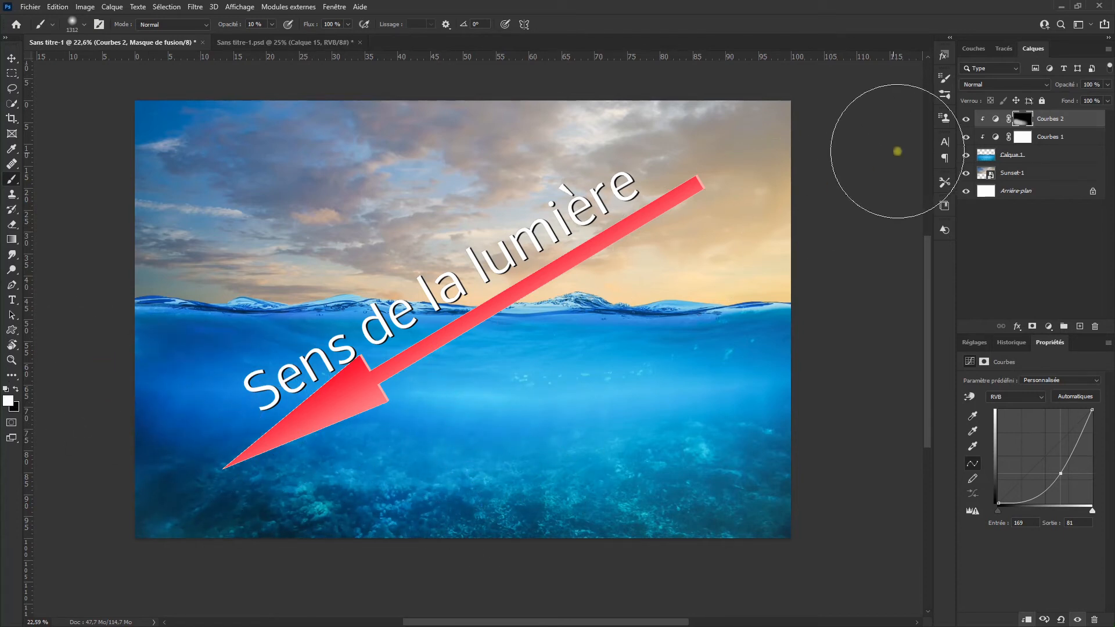
left_click(966, 120)
left_click(968, 120)
left_click(968, 120)
left_click(968, 120)
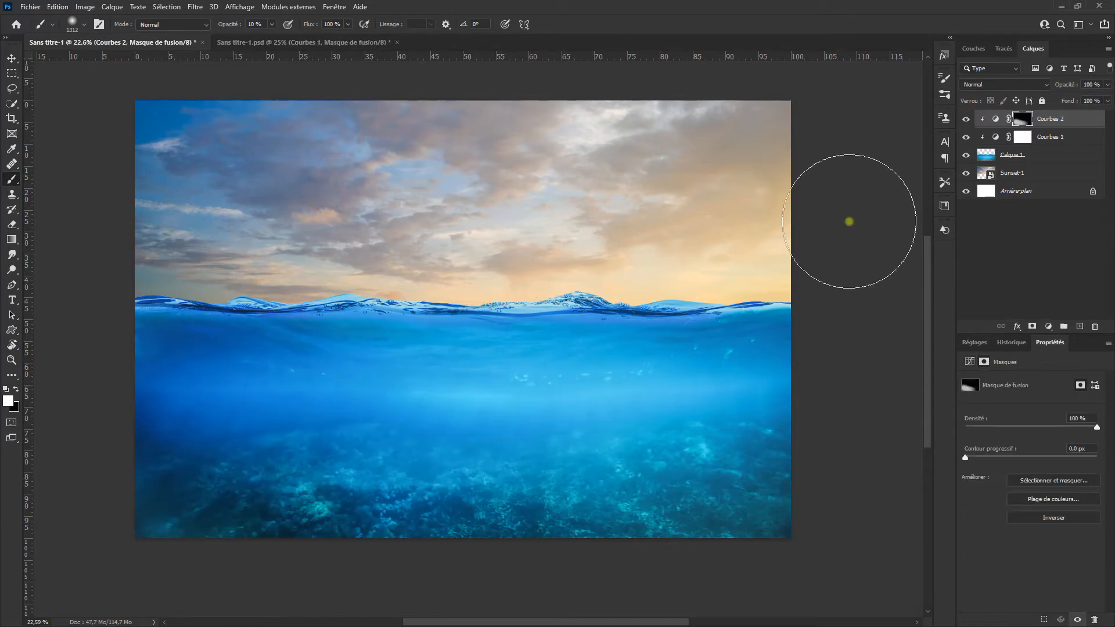
Step: Change the Courbes 1 blend mode to Produit and reduce the layer's opacity to 23 %
left_click(1058, 137)
left_click(998, 85)
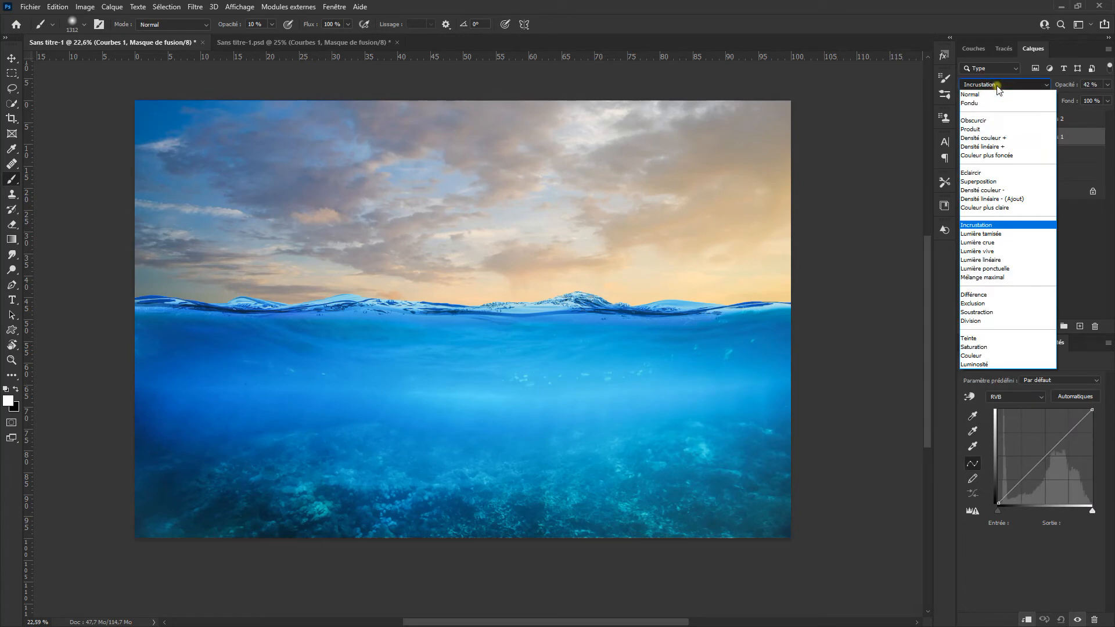
left_click(993, 129)
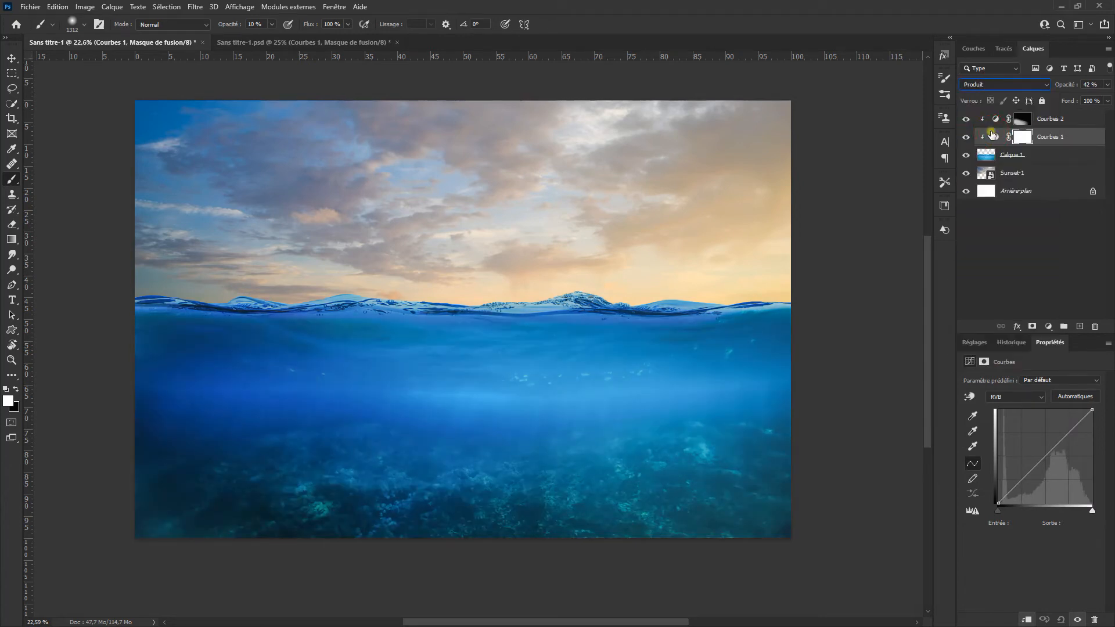
left_click(966, 137)
left_click(966, 137)
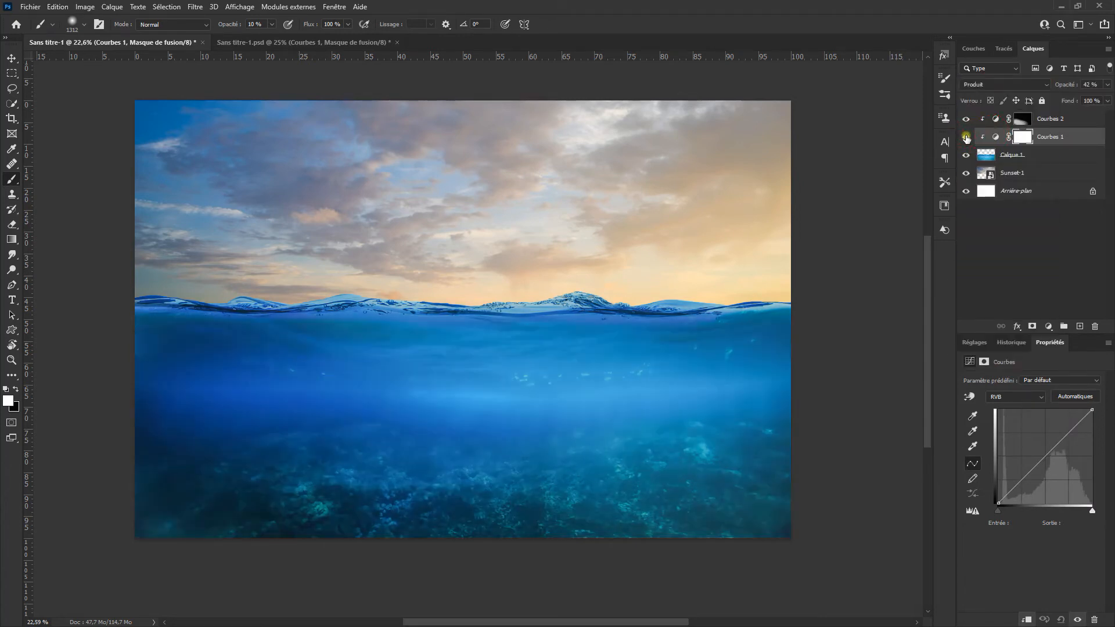
left_click(1062, 137)
mouse_move(1068, 86)
left_mouse_down()
mouse_move(1084, 87)
mouse_move(1055, 99)
left_mouse_up()
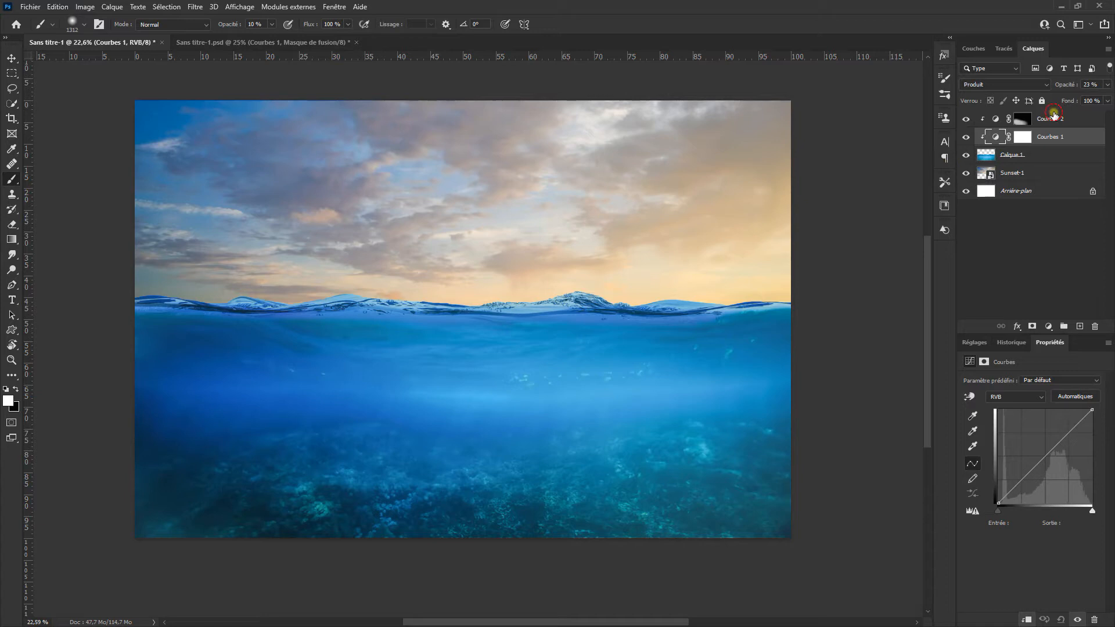
Step: Mark the Courbes 2, Courbes 1 and Calque 1 layers red and put them together in a new group
left_click(1055, 114)
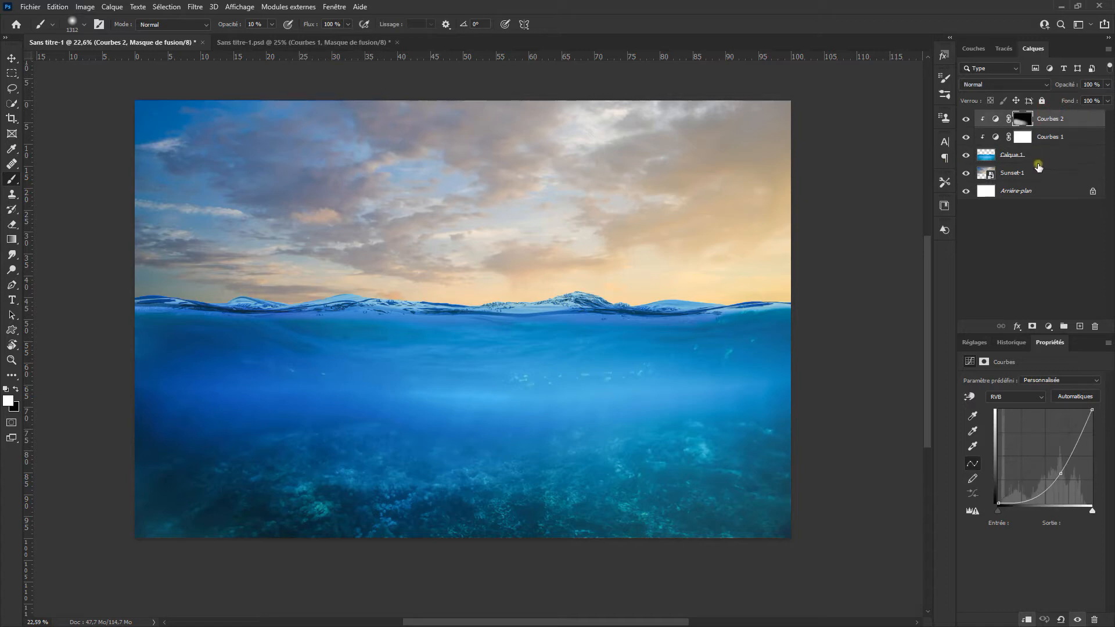
left_click(1039, 162, "shift")
right_click(1038, 162)
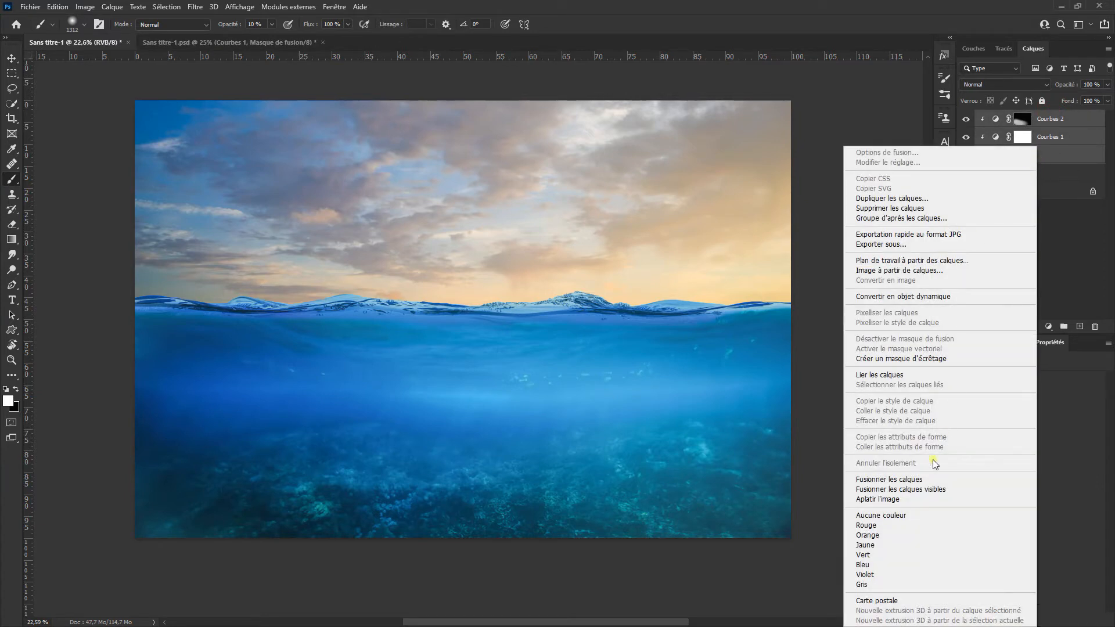
left_click(912, 528)
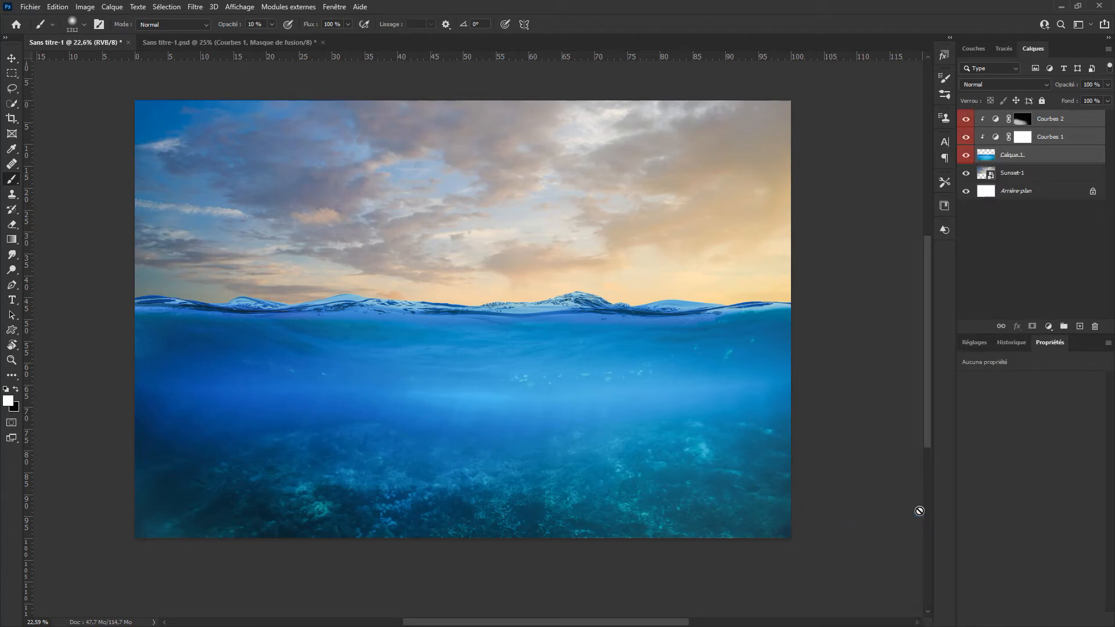
left_click_drag(1066, 140, 1064, 325)
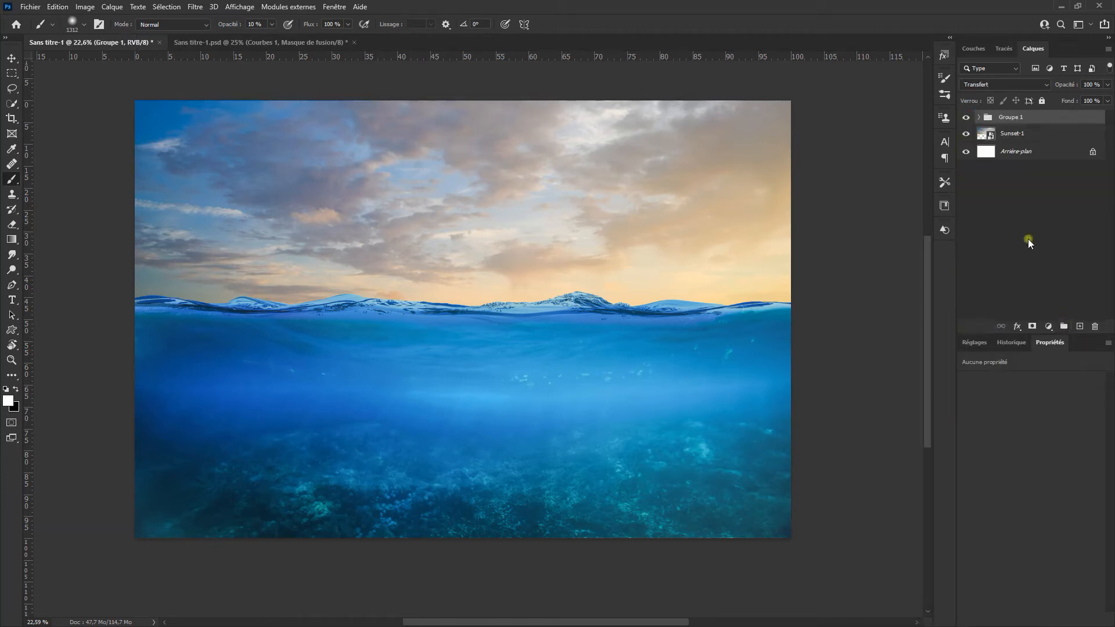
Step: Give the new water group a red label and rename it MER
right_click(1028, 117)
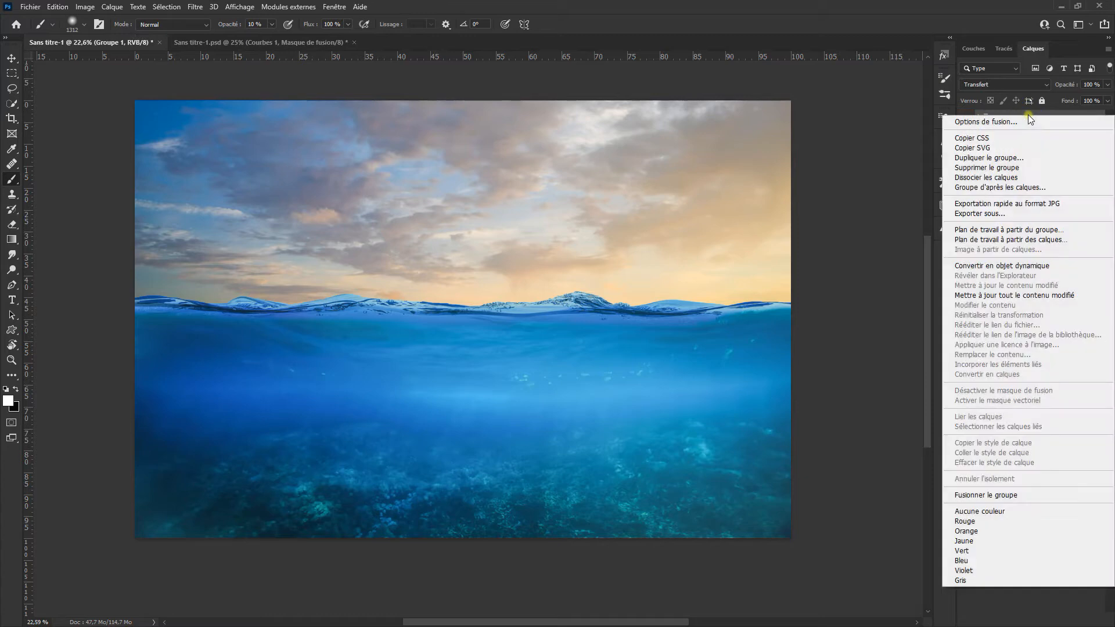
left_click(993, 521)
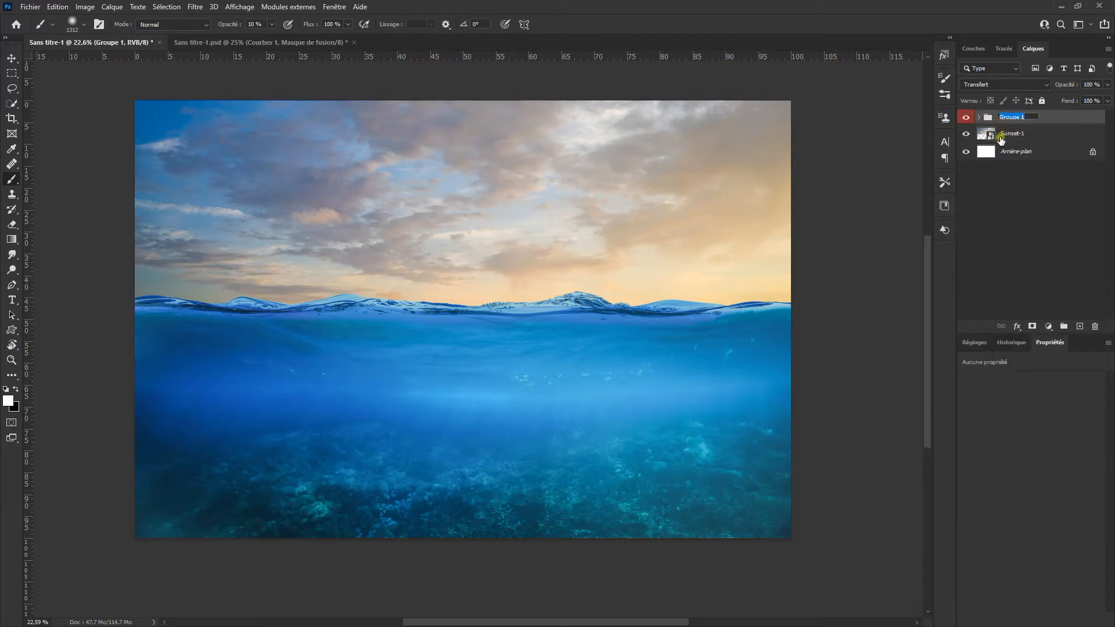
type("MER")
key("Return")
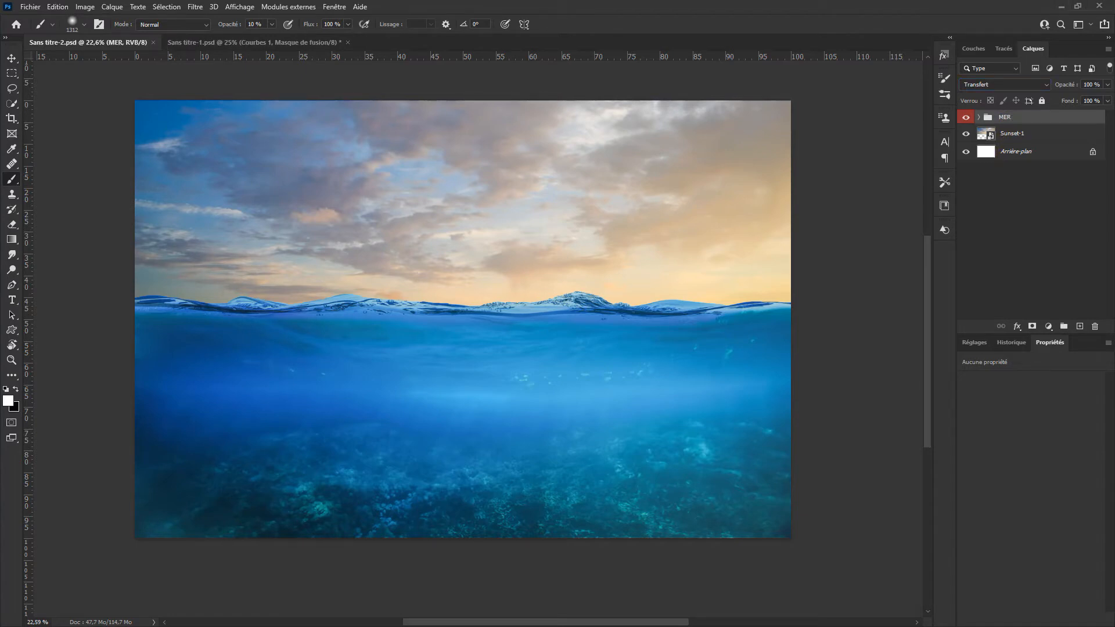
Step: Bring the cut-out sailing ship with its mask from its own document into the composite, above the MER group
scroll(694, 294, "down", 1)
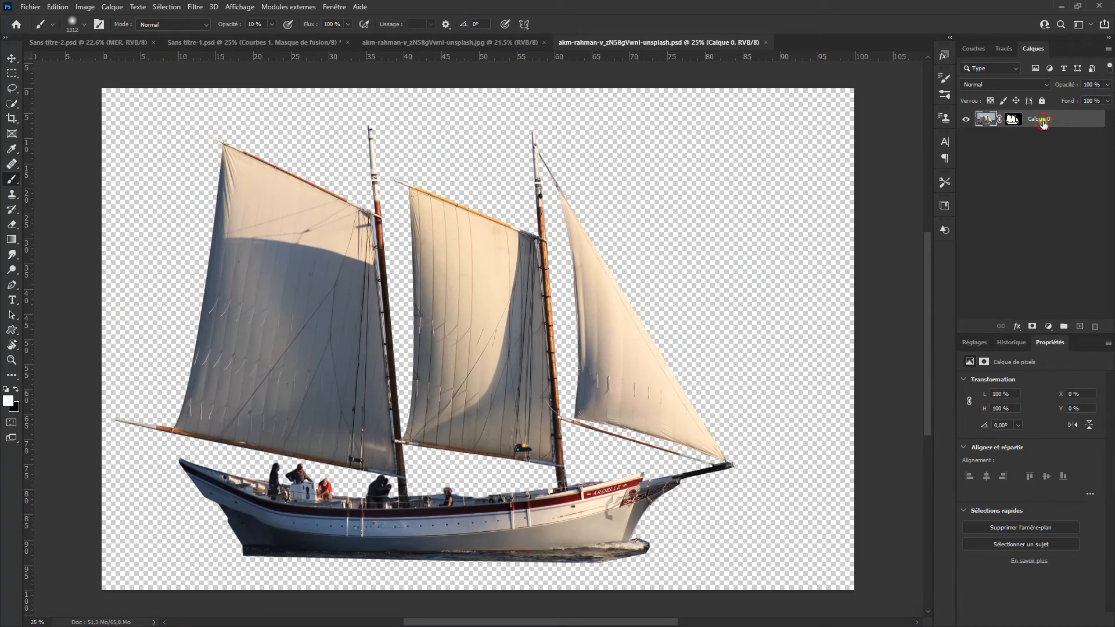
left_click_drag(1043, 123, 329, 243)
scroll(358, 287, "down", 1)
key("v")
left_click_drag(350, 284, 451, 324)
Step: Scale the ship layer to 33,20 % with Free Transform and set it on the waterline in the left part of the image
key("ctrl+t")
left_click_drag(721, 482, 553, 369)
scroll(370, 333, "up", 2)
left_click_drag(370, 333, 229, 255)
left_click_drag(490, 304, 468, 290)
scroll(326, 285, "down", 1)
left_click_drag(318, 259, 273, 264)
left_click_drag(395, 140, 379, 151)
left_click_drag(319, 235, 299, 250)
scroll(191, 273, "up", 2)
scroll(535, 244, "down", 2)
left_click_drag(535, 244, 423, 324)
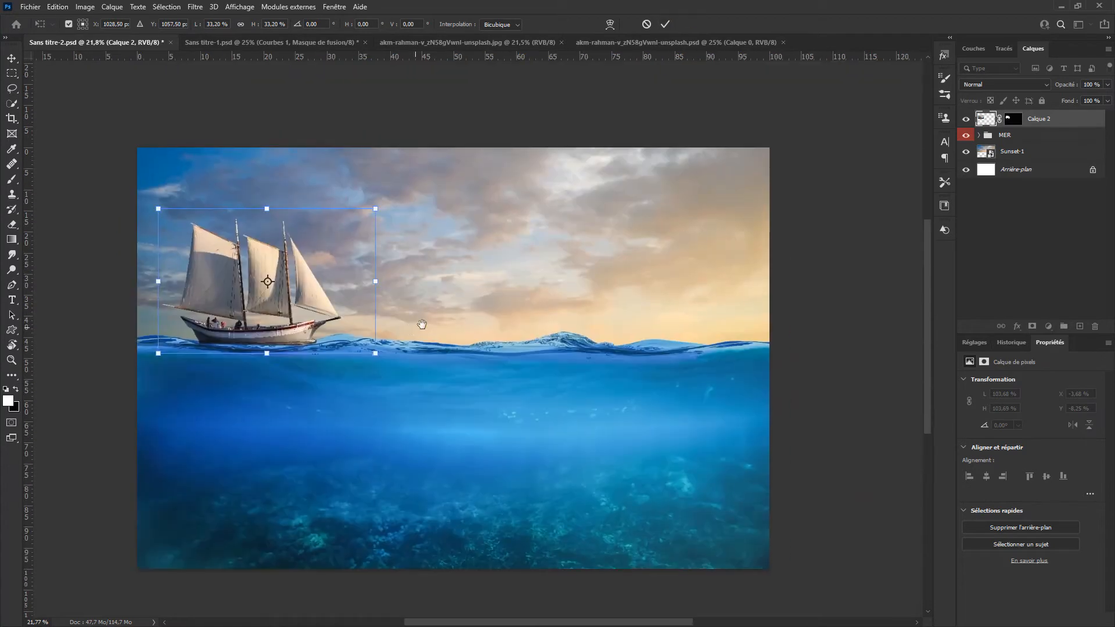
Step: Add two vertical and two horizontal guides that divide the image roughly into thirds
left_click_drag(26, 198, 341, 233)
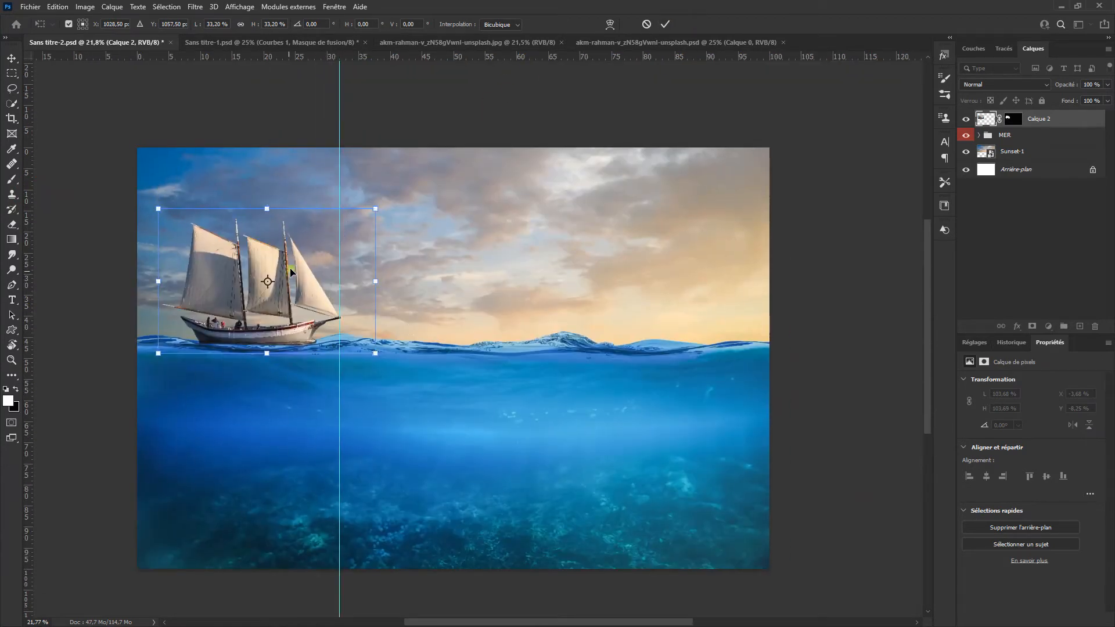
left_click_drag(26, 277, 559, 302)
left_click_drag(459, 58, 415, 432)
Step: Position the ship on the waterline near the upper-left guide intersection, apply the transform, and save with the guides hidden
left_click_drag(268, 251, 318, 259)
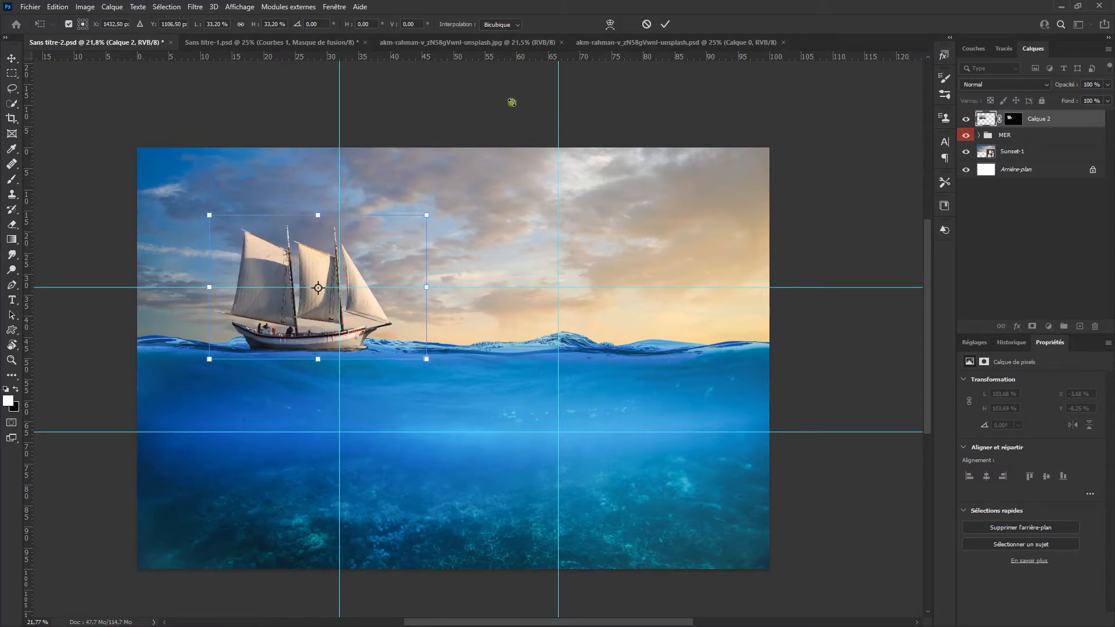
left_click_drag(296, 318, 298, 311)
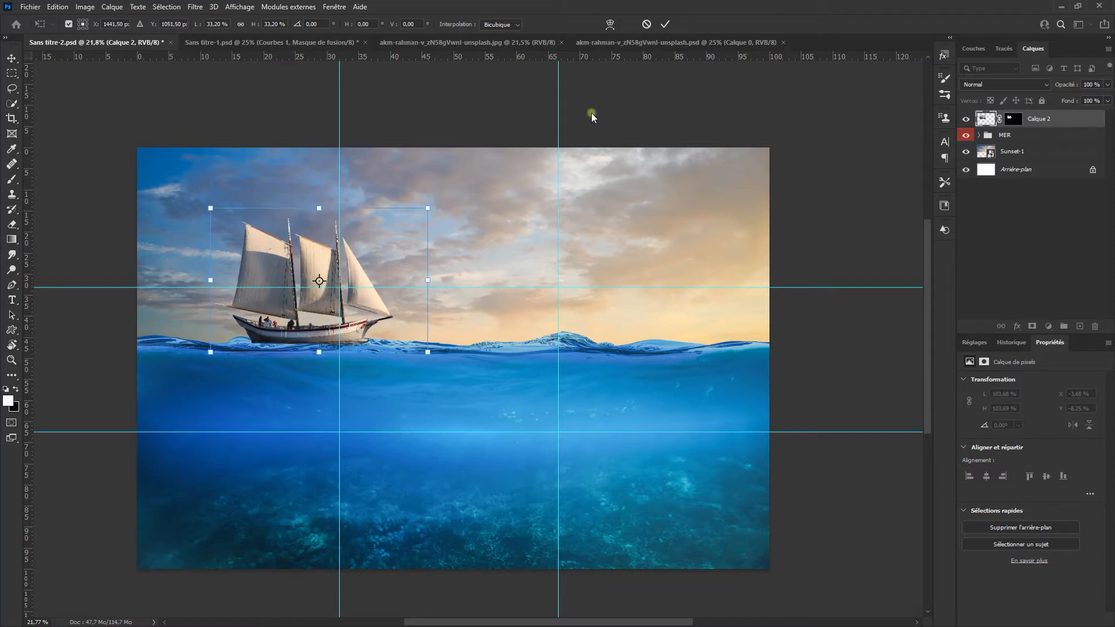
left_click(665, 25)
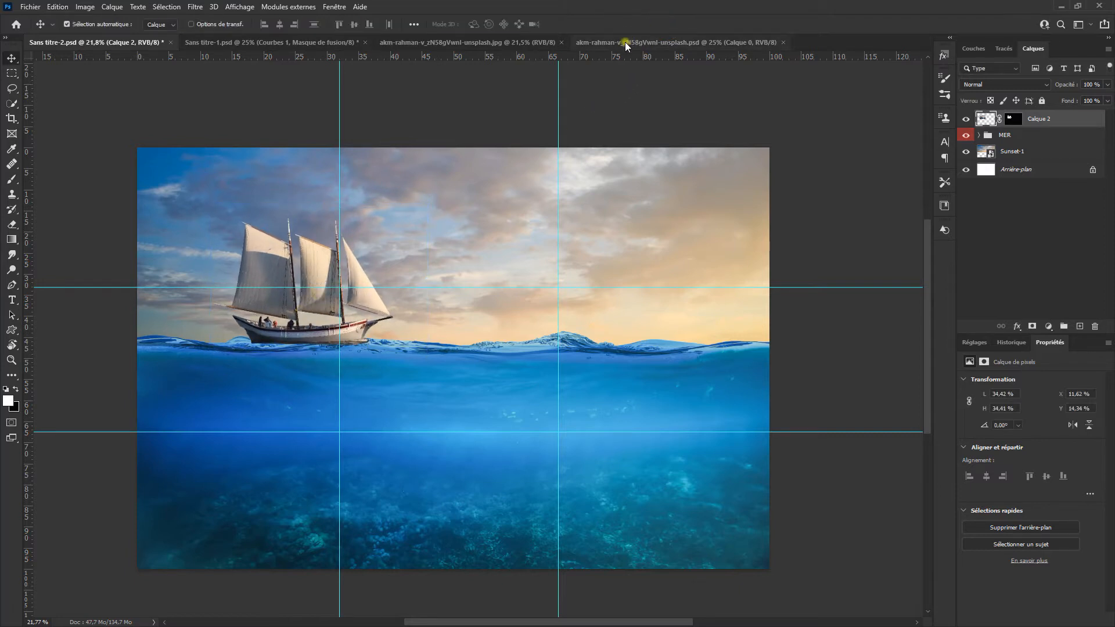
key("ctrl+semicolon")
key("ctrl+s")
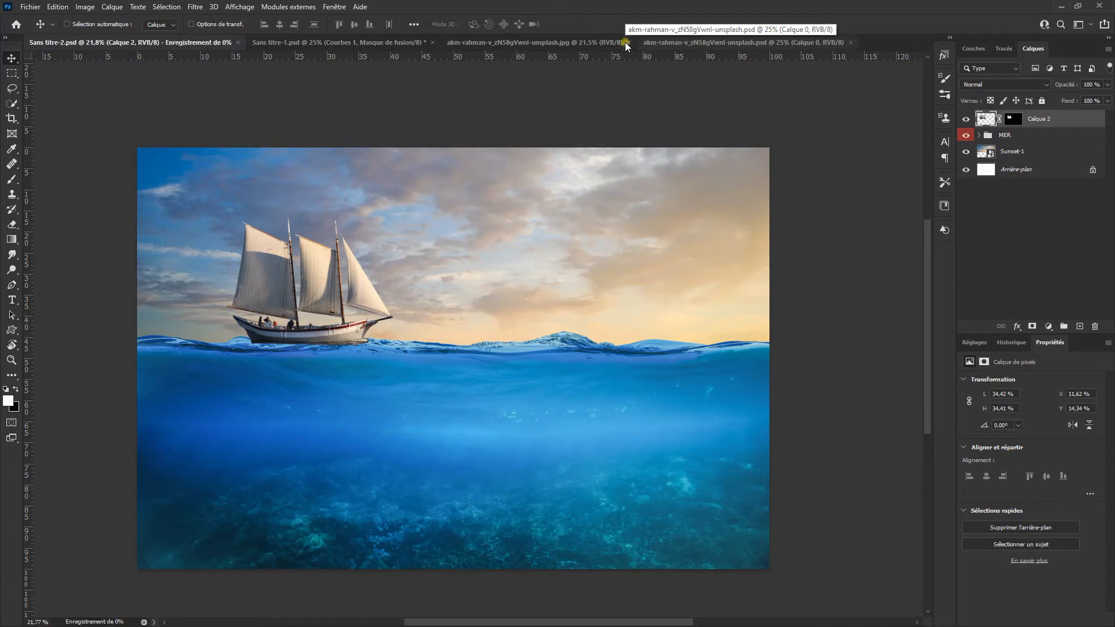
Step: Paint black at 100 % brush opacity on the Calque 2 mask to hide the leftover water under the hull, and lower the ship slightly
left_click(1011, 120)
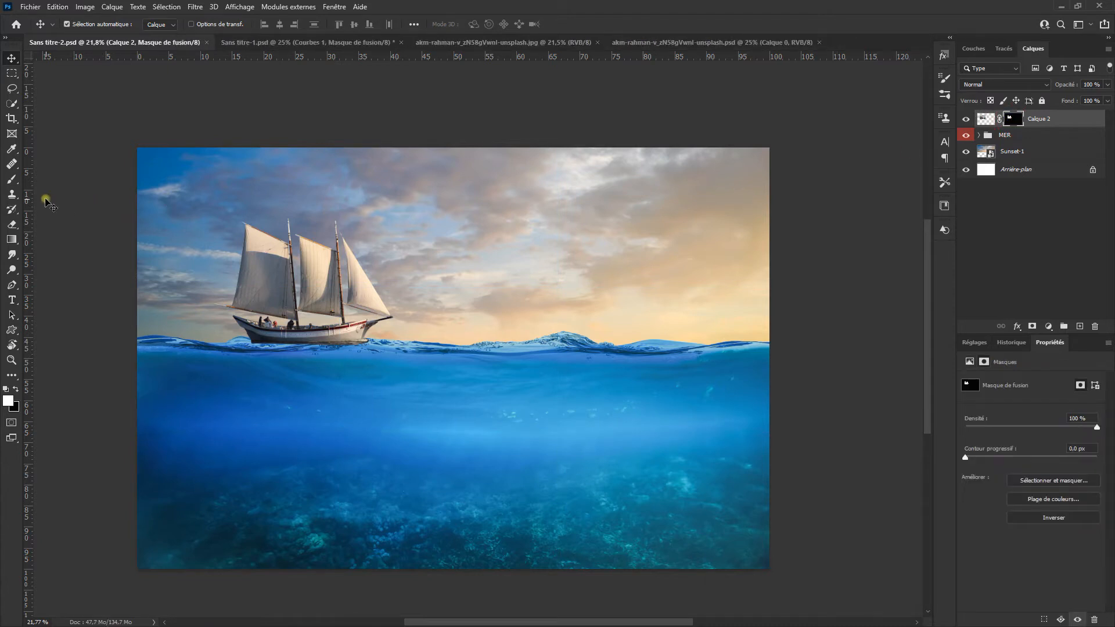
left_click(12, 181)
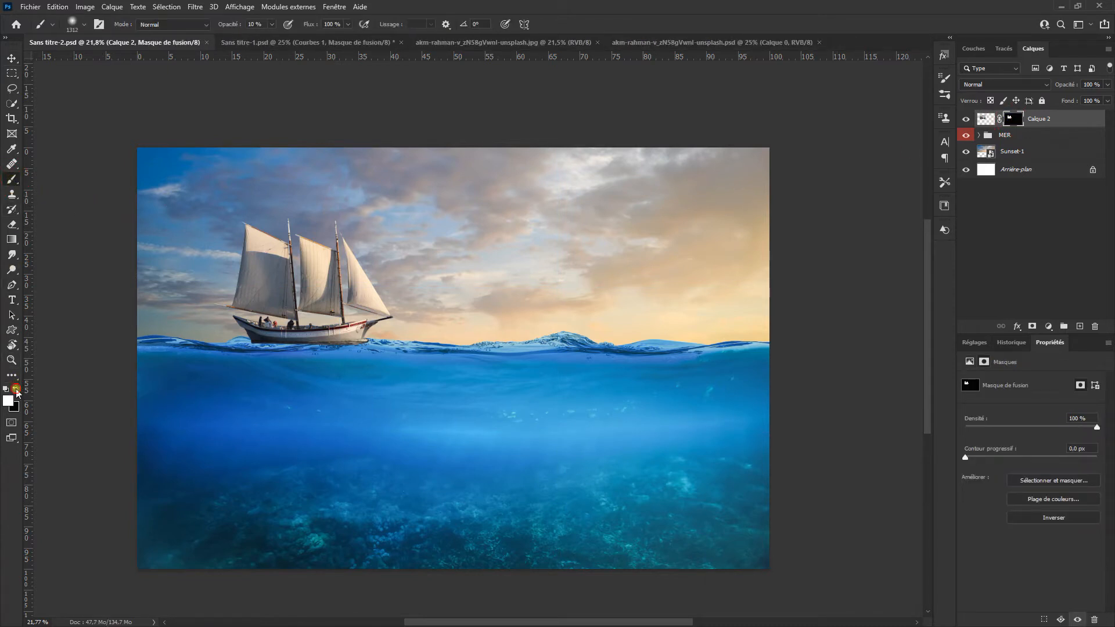
scroll(271, 352, "up", 2)
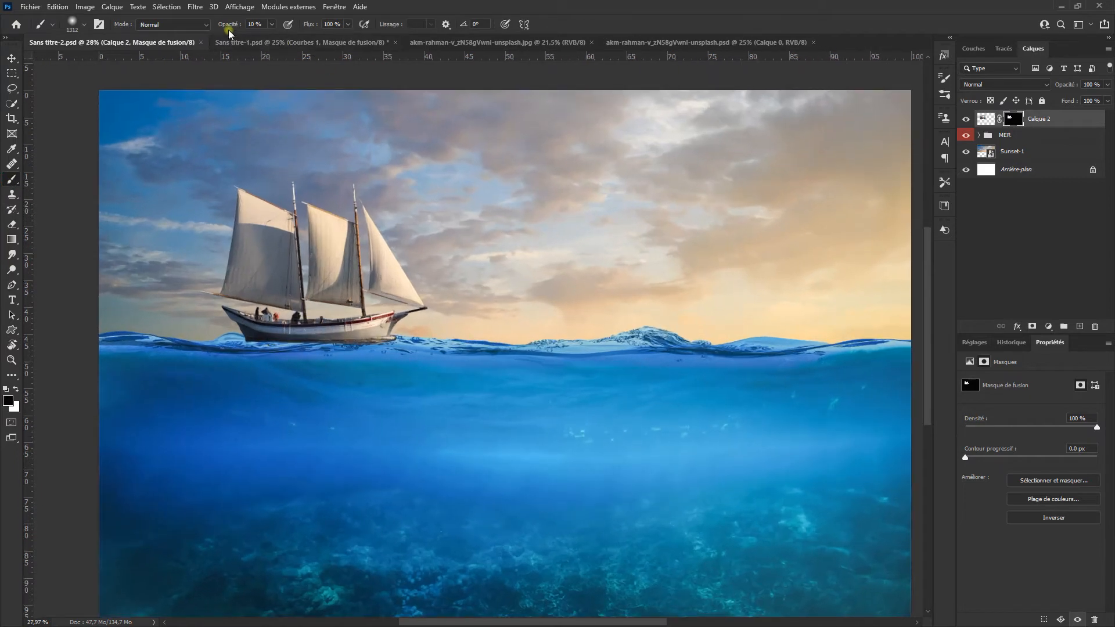
left_click_drag(231, 26, 312, 41)
scroll(252, 317, "up", 5)
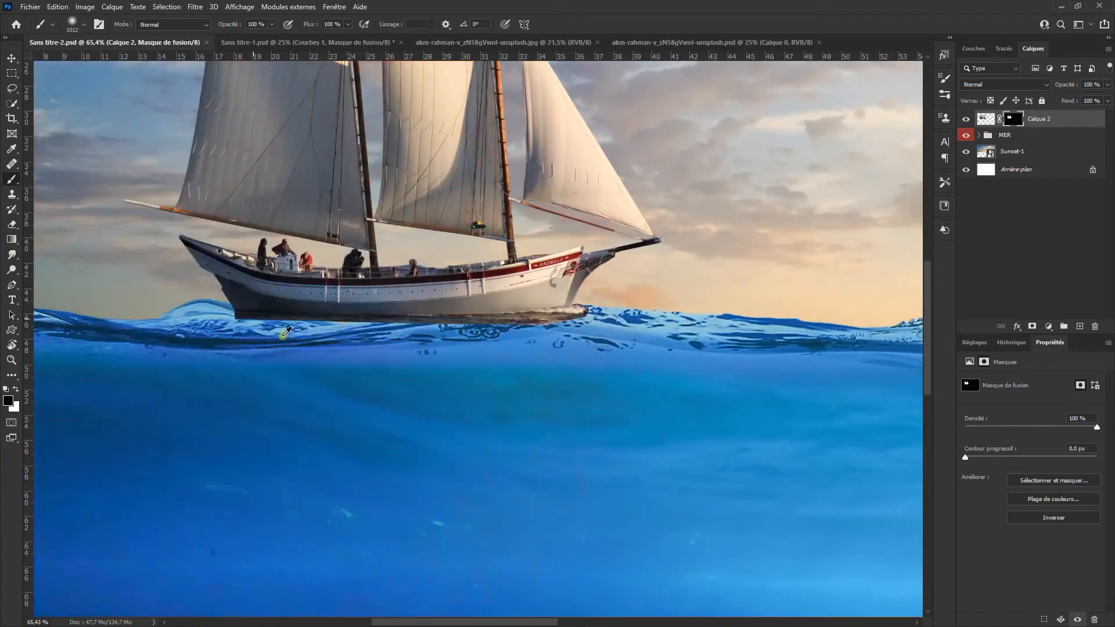
left_click_drag(281, 335, 157, 343)
scroll(259, 332, "up", 4)
mouse_move(246, 327)
left_mouse_down()
mouse_move(277, 333)
mouse_move(267, 371)
left_mouse_up()
left_click_drag(264, 408, 261, 408)
key("ctrl+z")
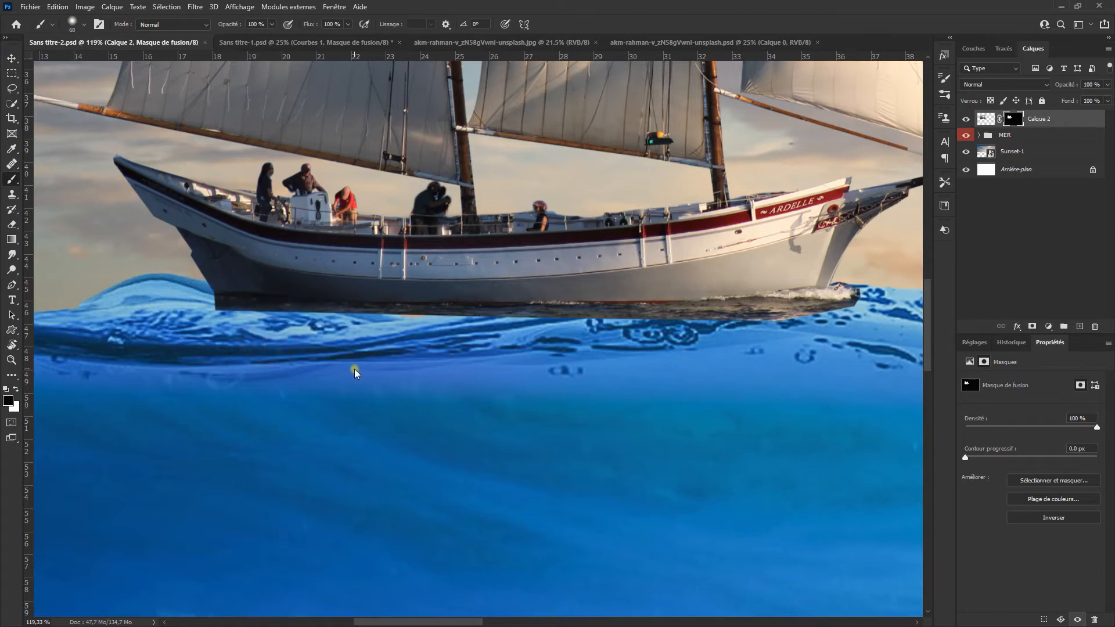
mouse_move(235, 330)
left_mouse_down()
mouse_move(491, 344)
mouse_move(421, 348)
mouse_move(396, 342)
mouse_move(616, 346)
mouse_move(869, 313)
mouse_move(706, 341)
mouse_move(699, 328)
mouse_move(807, 312)
mouse_move(528, 344)
mouse_move(407, 332)
mouse_move(233, 339)
left_mouse_up()
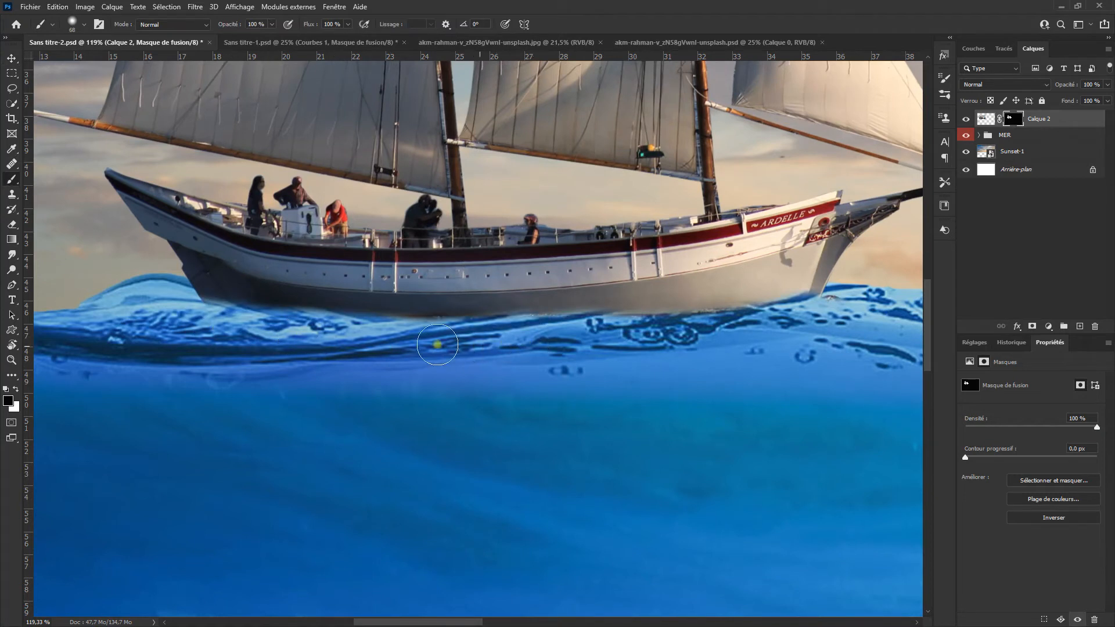
key("v")
left_click_drag(479, 303, 474, 309)
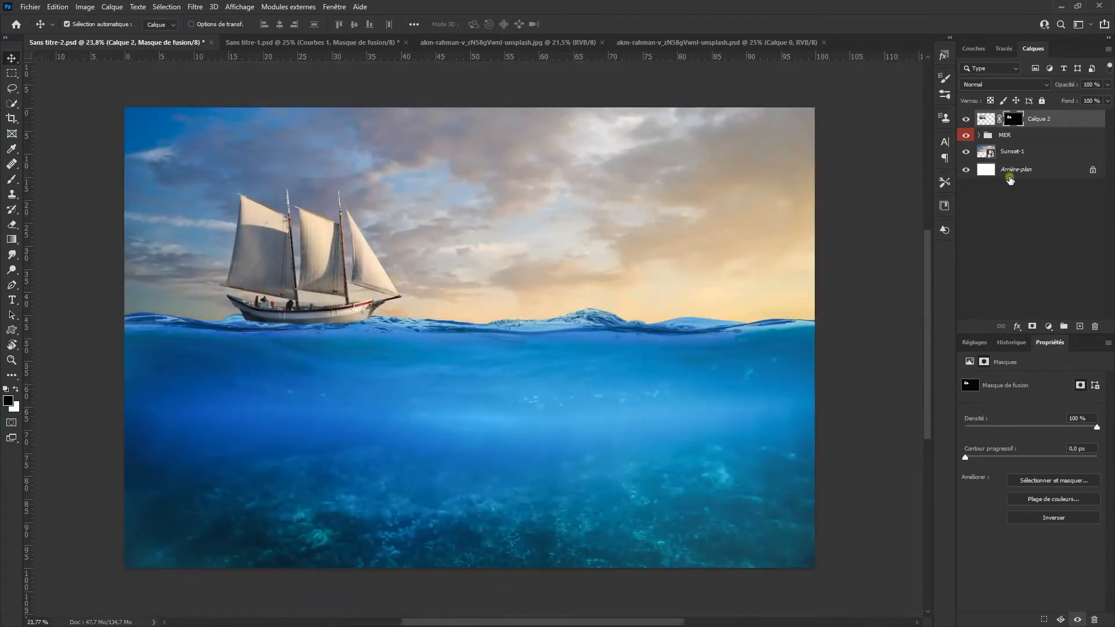
Step: Create a new layer above the MER group and paint a black shadow at 30 % brush opacity on the water under the hull
left_click(1037, 138)
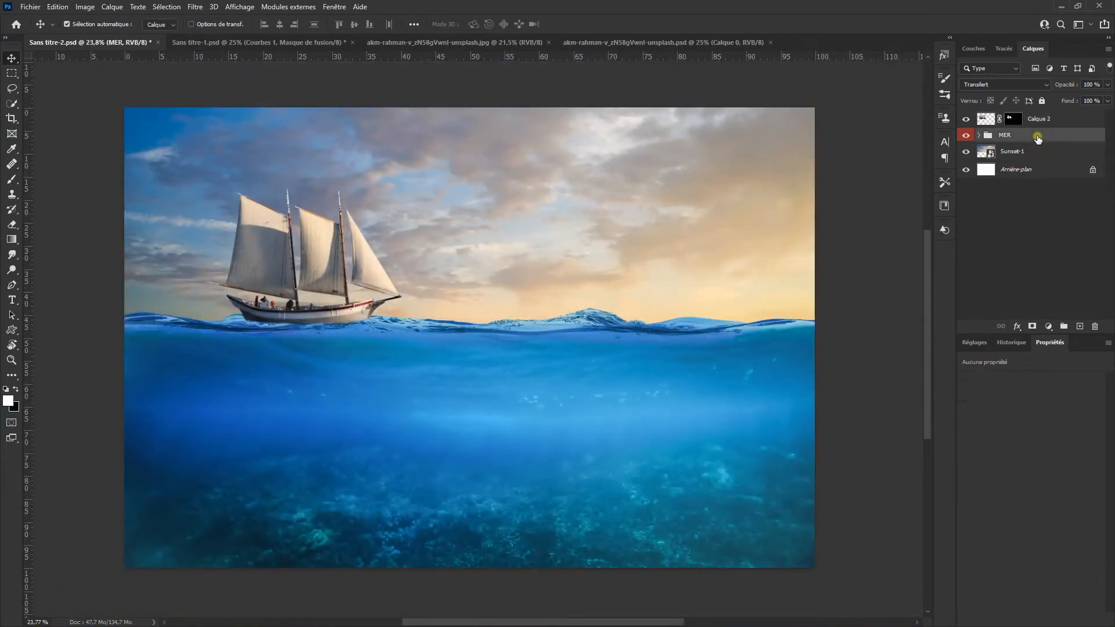
left_click(1081, 326)
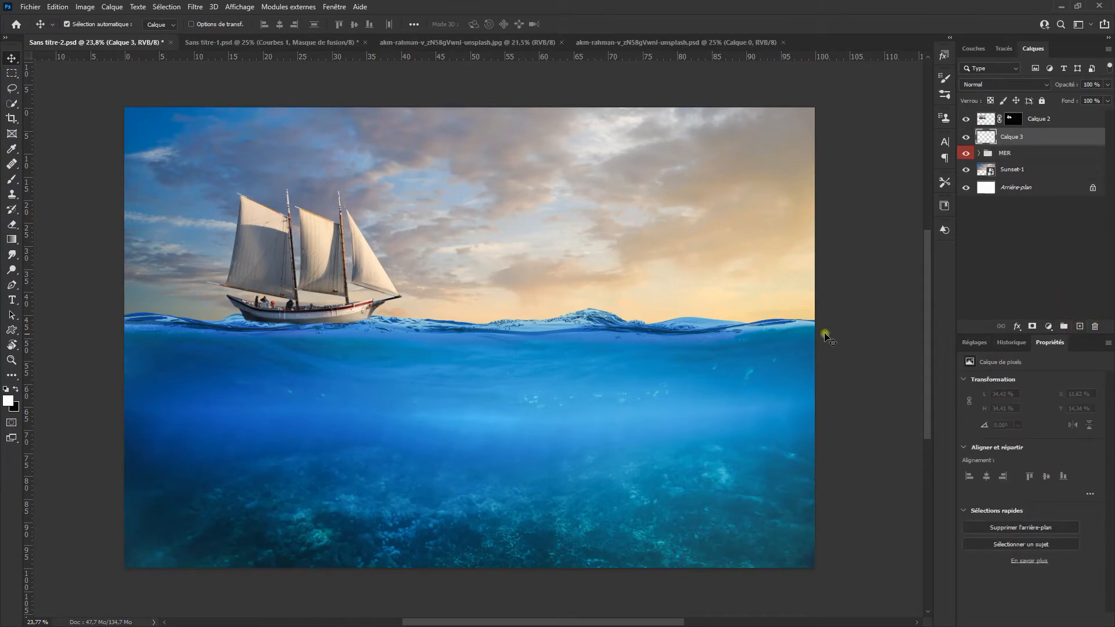
left_click(15, 183)
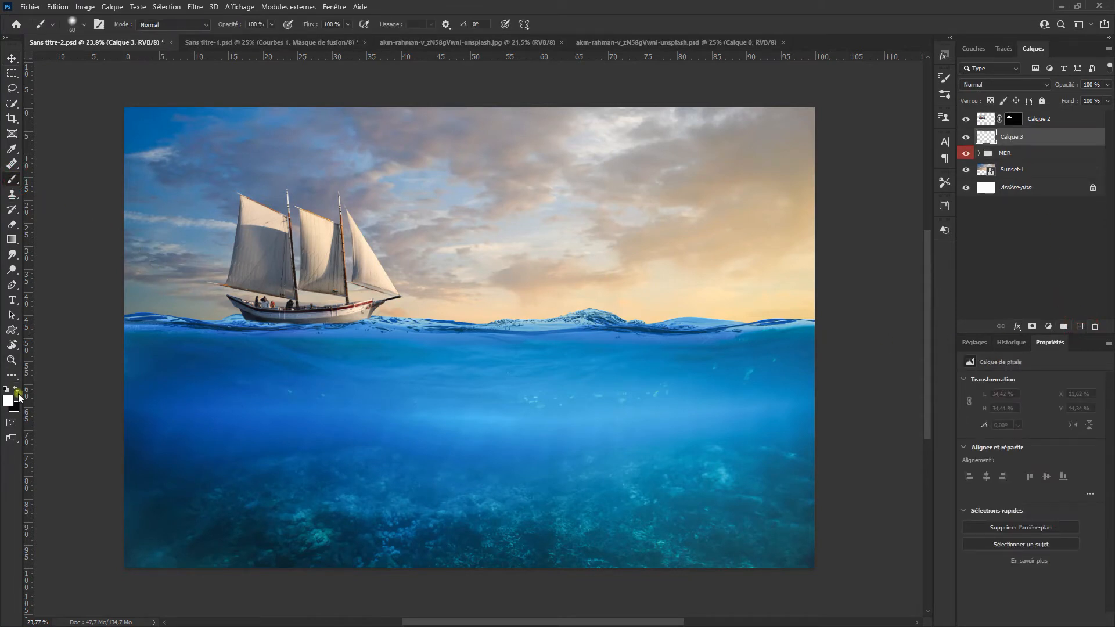
scroll(287, 321, "up", 5)
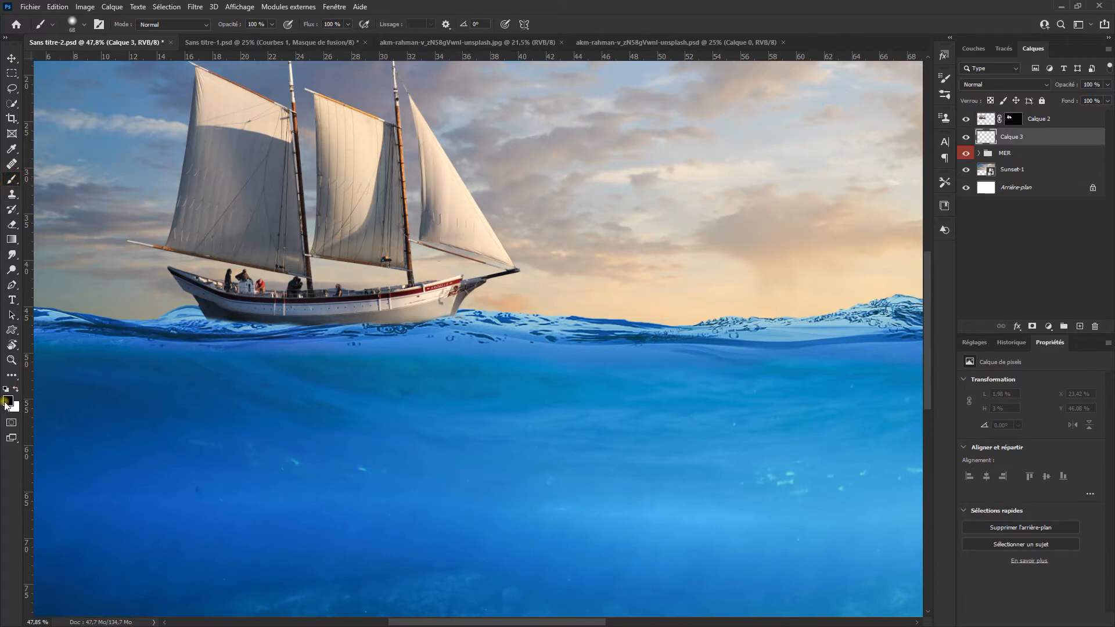
scroll(255, 343, "up", 1)
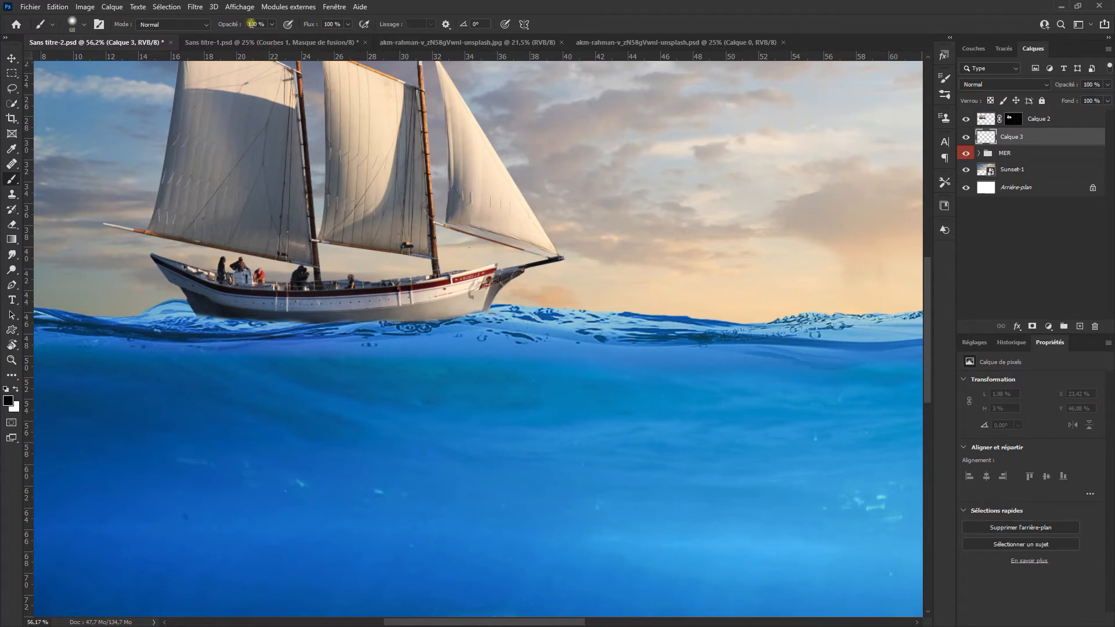
type("30")
mouse_move(236, 346)
left_mouse_down()
mouse_move(244, 261)
mouse_move(269, 330)
left_mouse_up()
mouse_move(194, 323)
left_mouse_down()
mouse_move(331, 335)
mouse_move(477, 319)
mouse_move(350, 335)
mouse_move(187, 317)
mouse_move(296, 332)
mouse_move(451, 323)
left_mouse_up()
mouse_move(243, 314)
left_mouse_down()
mouse_move(342, 316)
mouse_move(189, 326)
mouse_move(475, 326)
left_mouse_up()
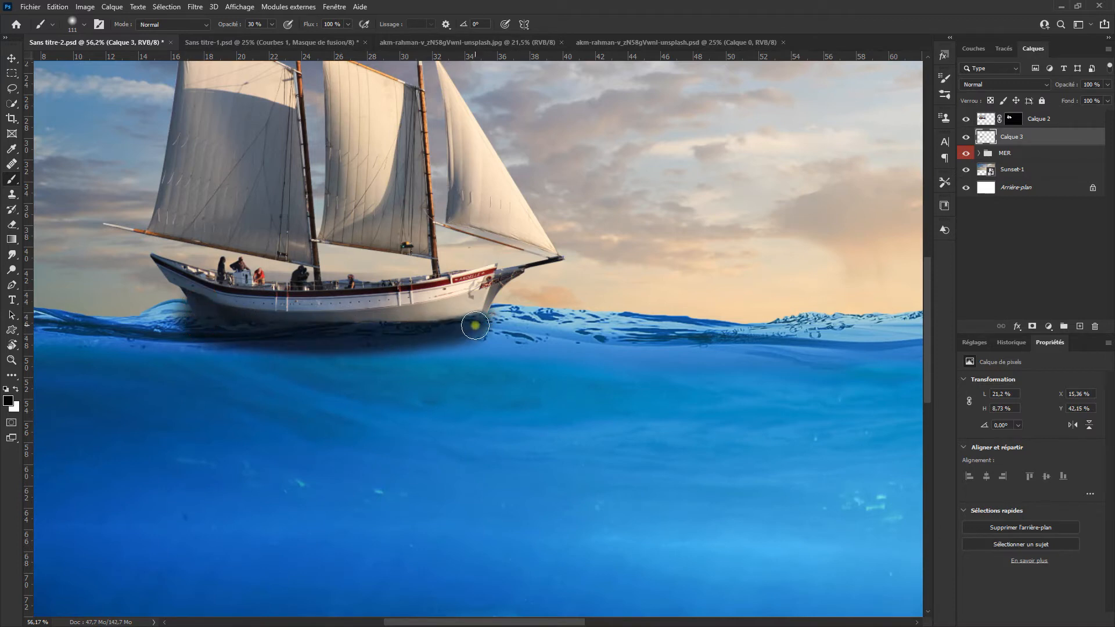
Step: Soften the shadow layer with a Gaussian Blur of about 38,7 pixels
left_click(196, 7)
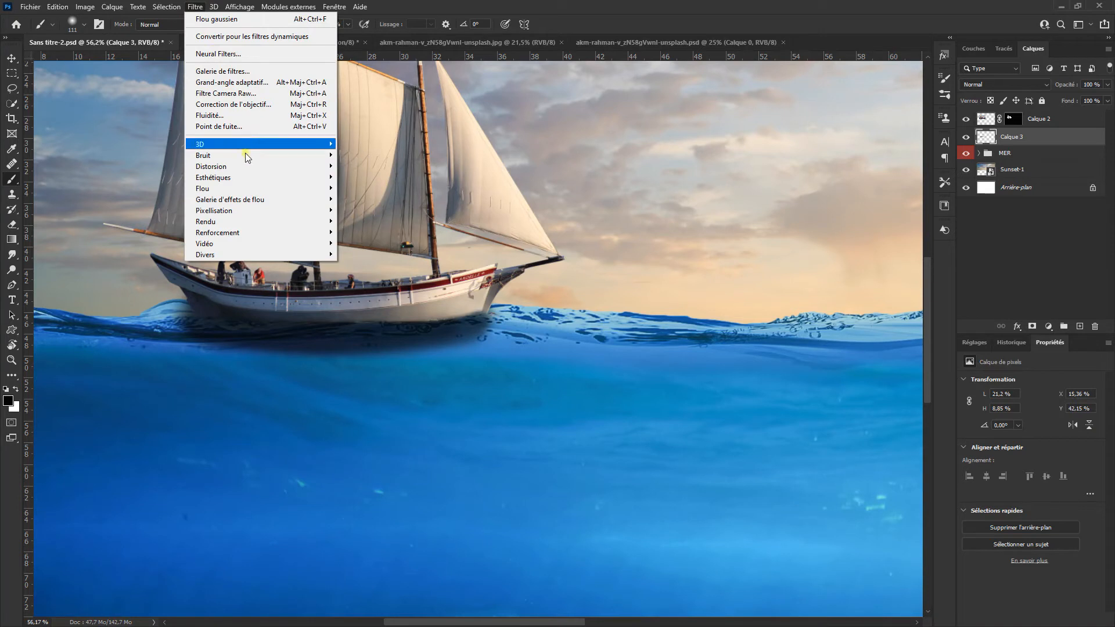
mouse_move(250, 188)
left_click(381, 244)
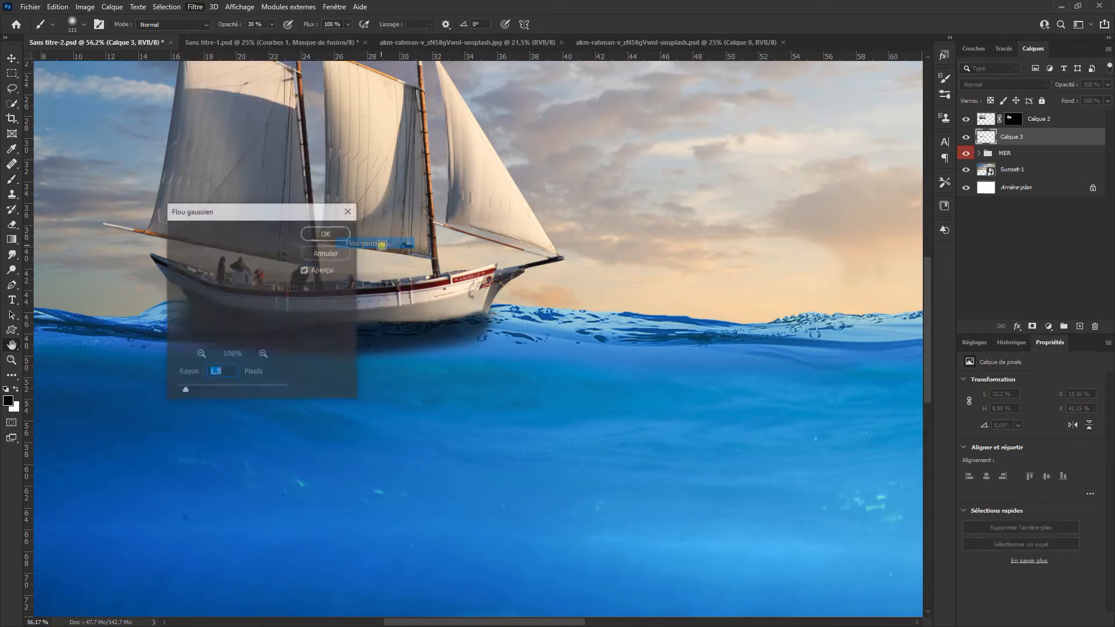
left_click_drag(297, 224, 779, 230)
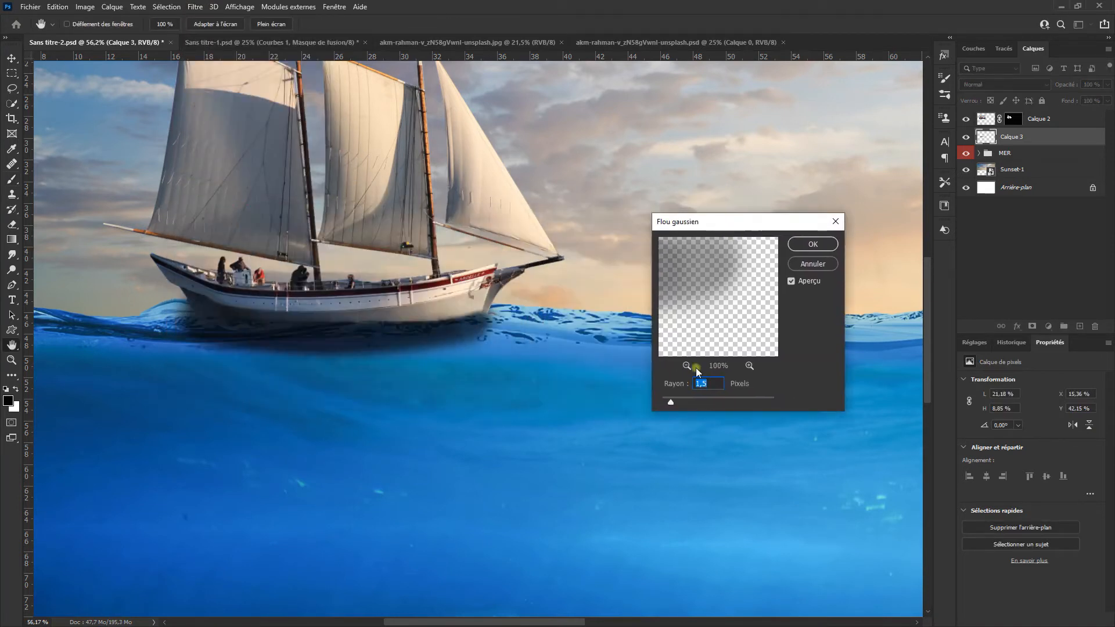
left_click_drag(673, 405, 687, 408)
left_click_drag(704, 406, 719, 406)
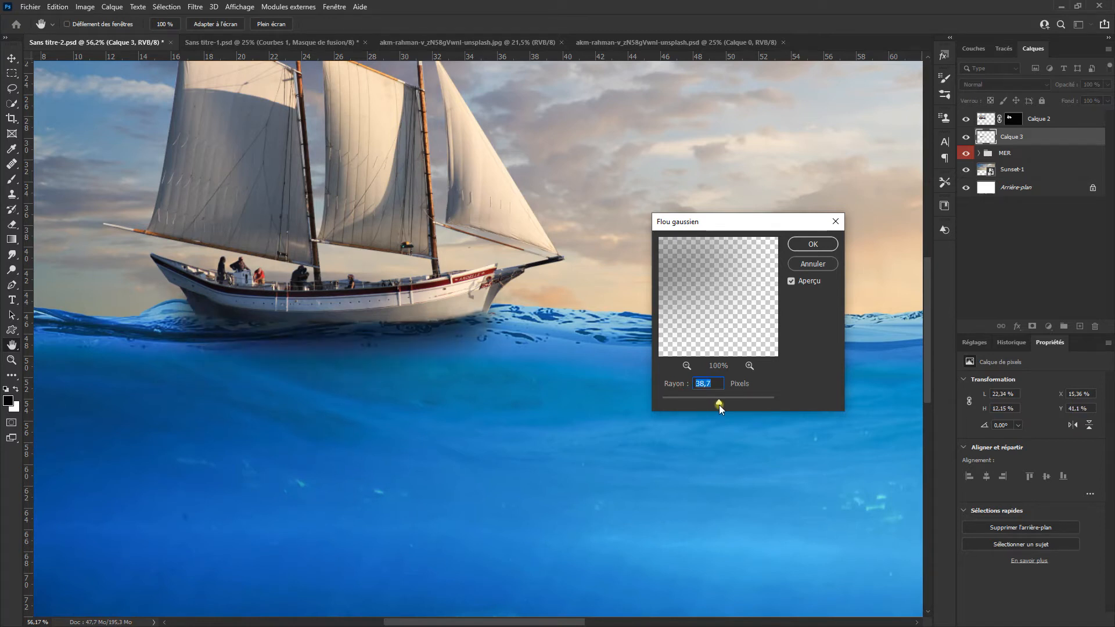
left_click(812, 244)
key("b")
scroll(587, 311, "down", 5)
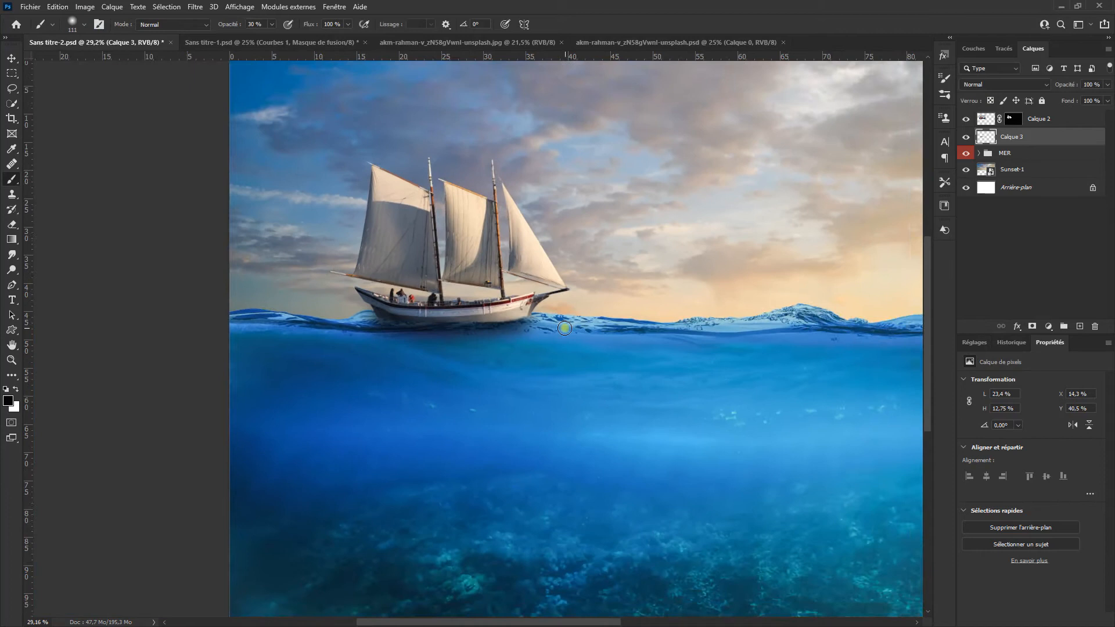
left_click_drag(528, 355, 421, 363)
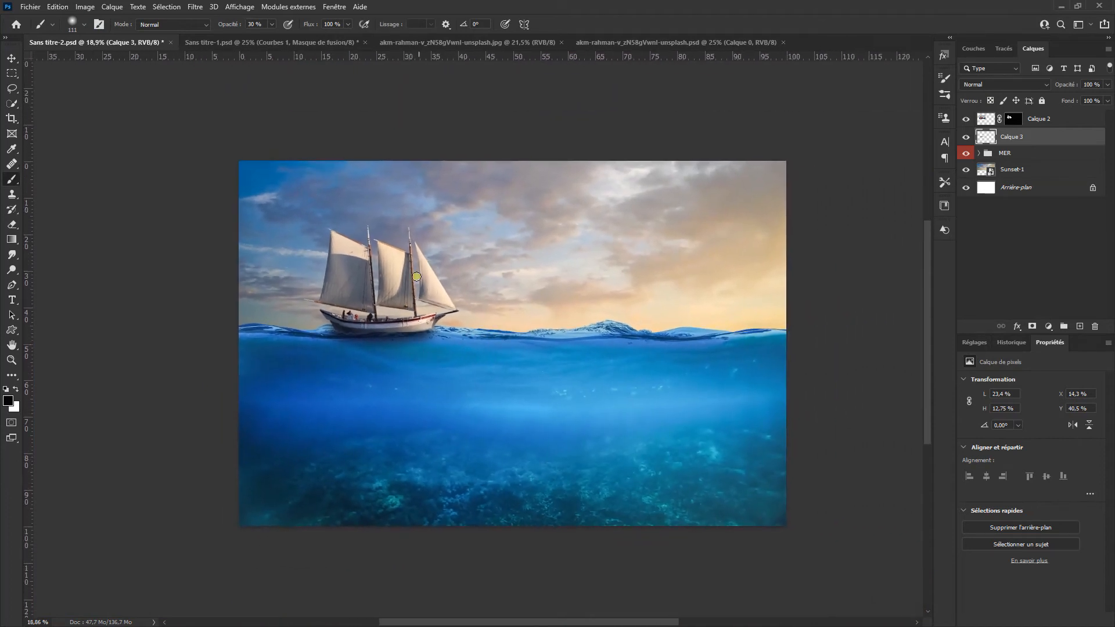
Step: Rename the shadow layer OMBRE and the ship layer BATEAU
double_click(1013, 137)
key("Return")
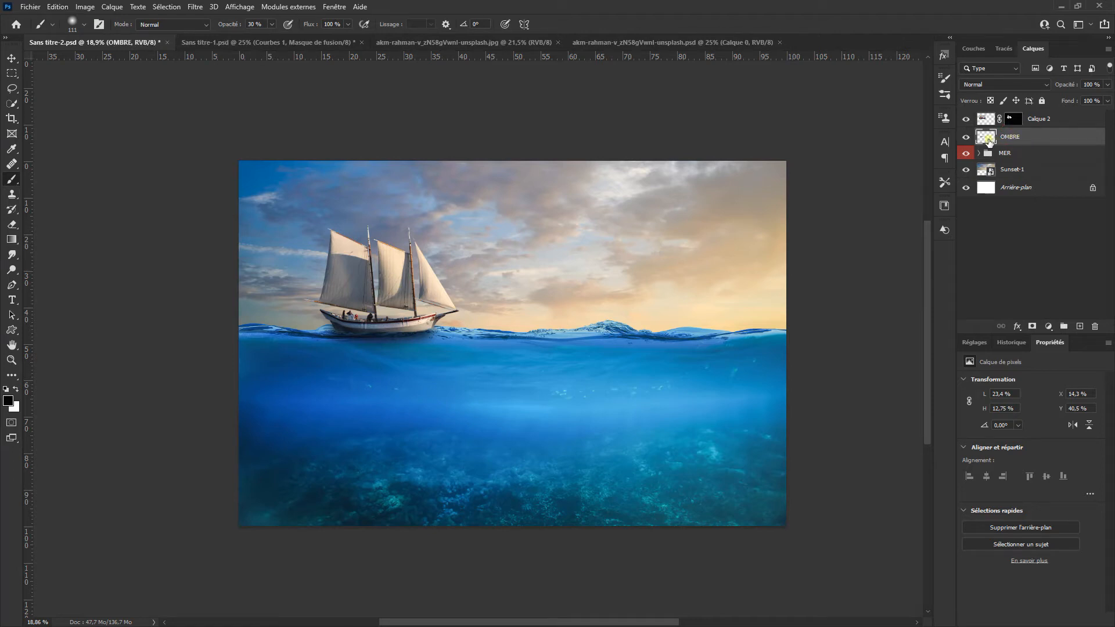
double_click(1039, 119)
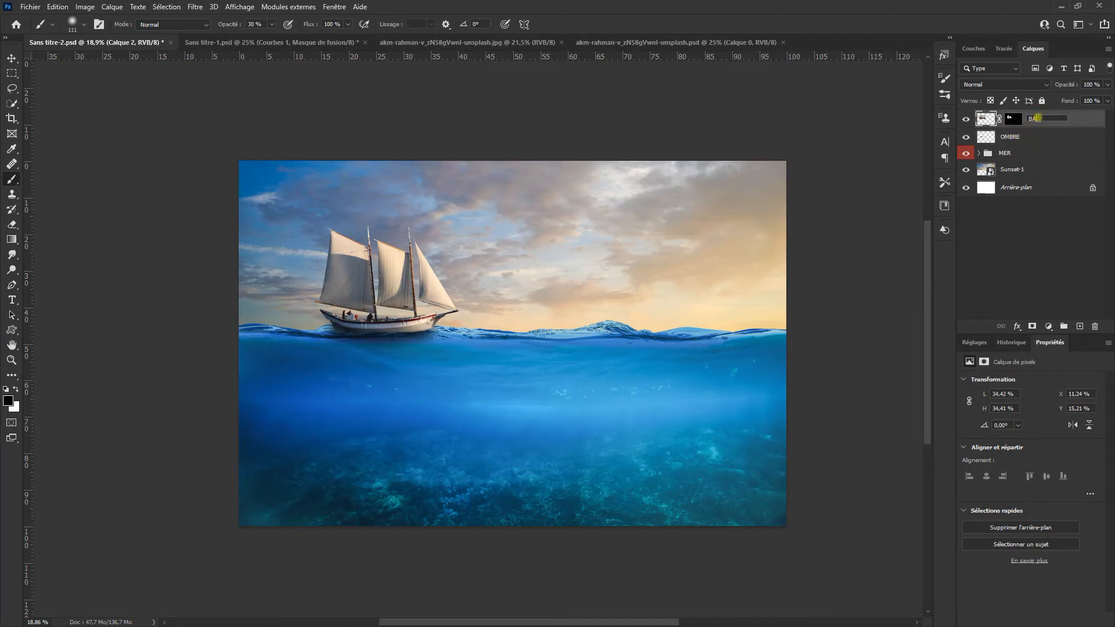
key("Return")
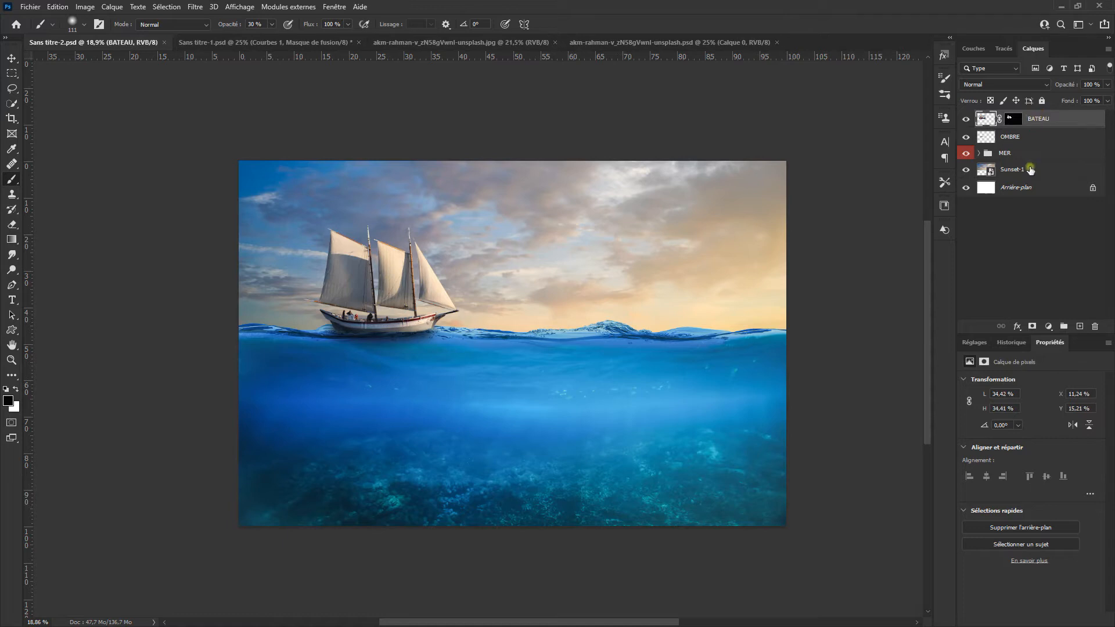
Step: Give the Sunset-1 layer a green colour label
left_click(1033, 170)
right_click(1033, 169)
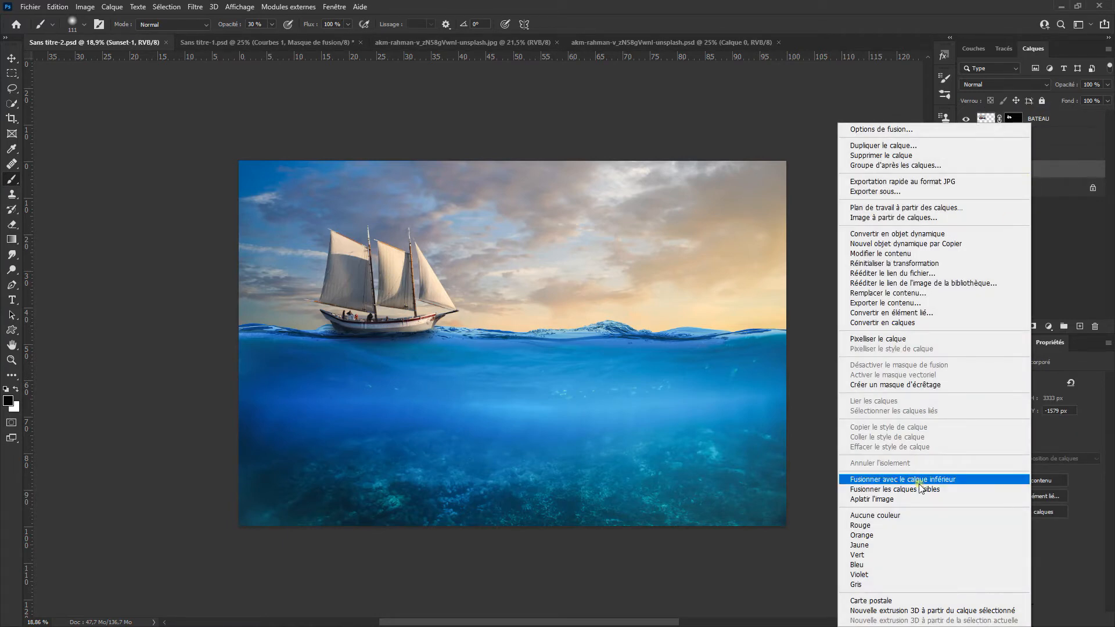
left_click(913, 554)
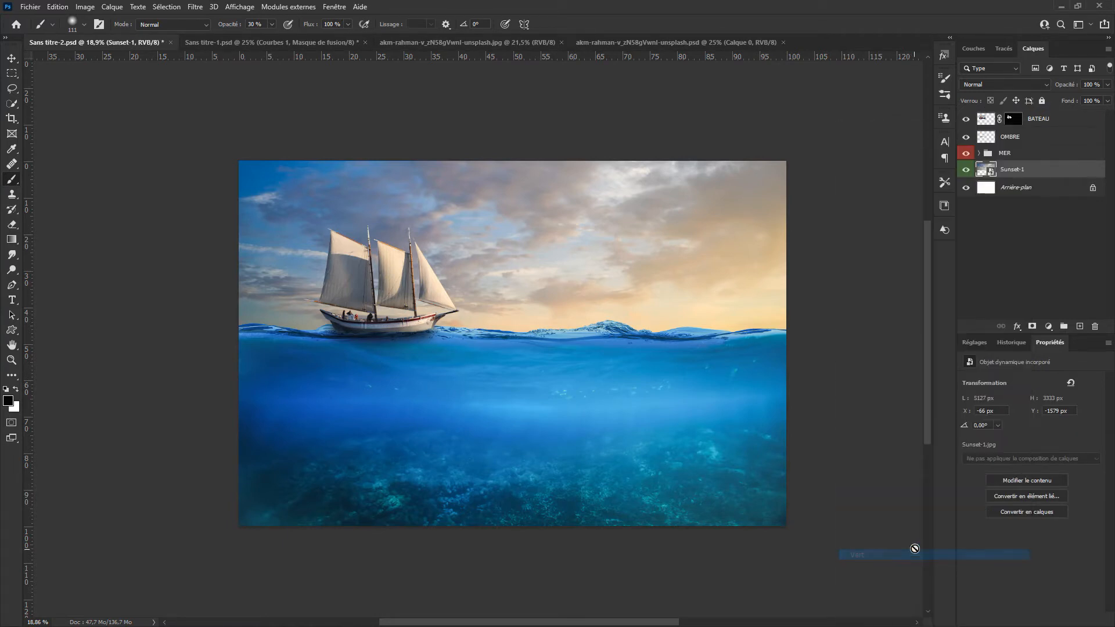
Step: Create a new layer above BATEAU, search the brushes for "SPLAS" and choose the Water Splash 2 brush
left_click(1046, 119)
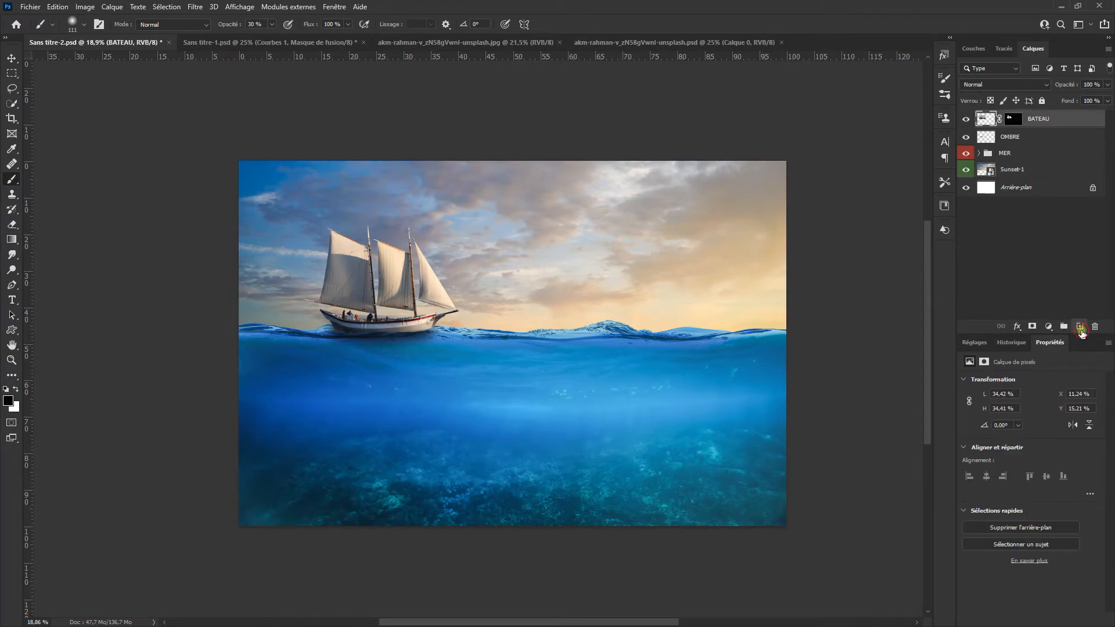
left_click(1081, 326)
right_click(591, 304)
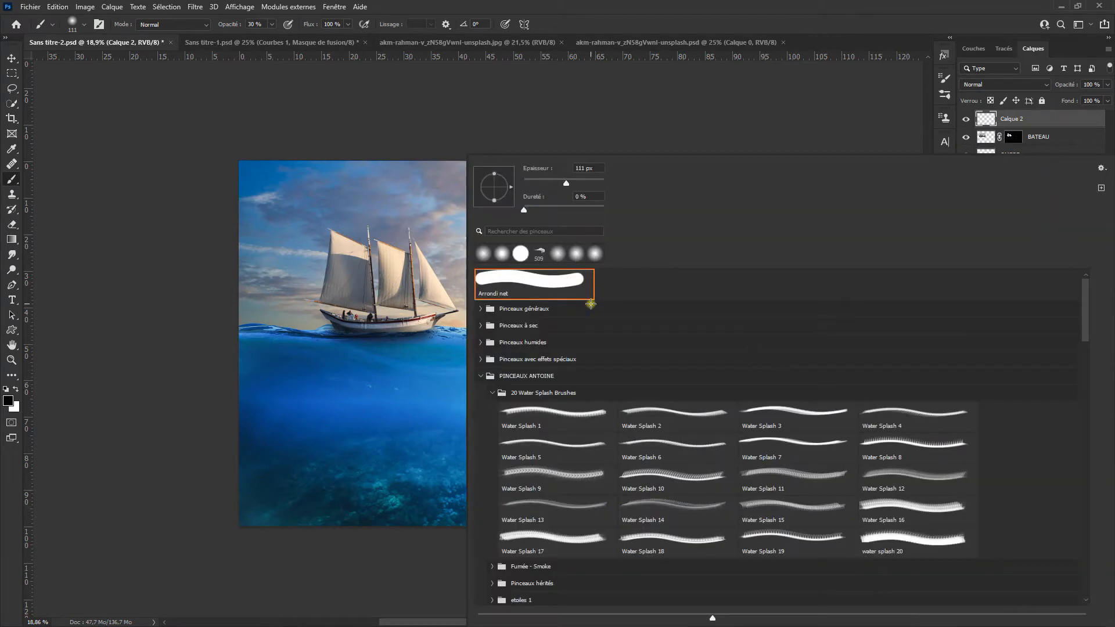
left_click(536, 227)
type("SPLAS")
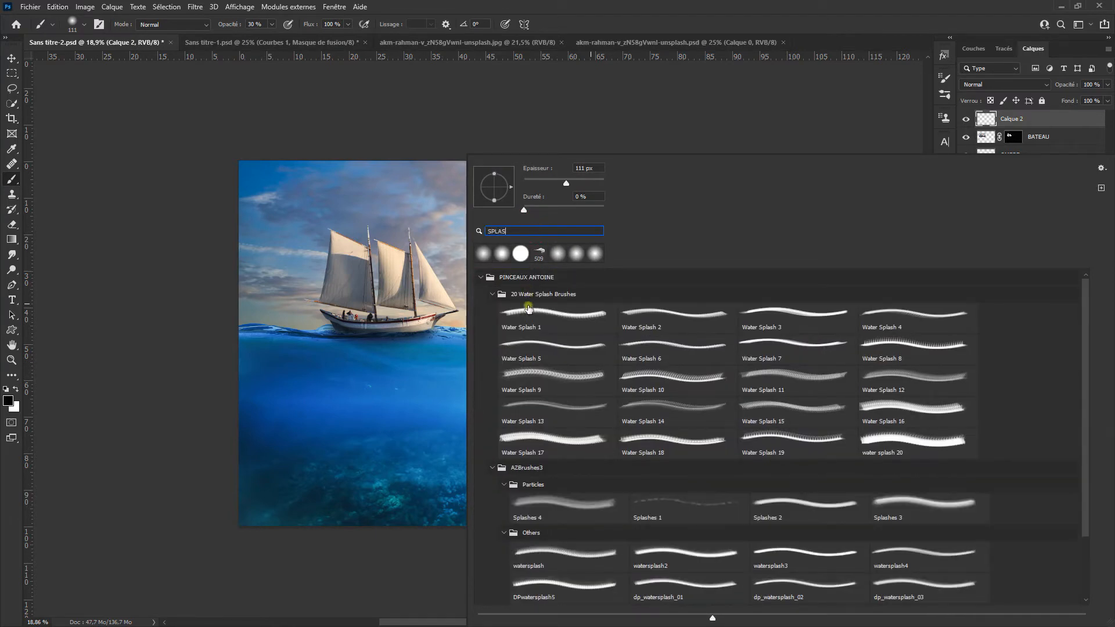
left_click(553, 319)
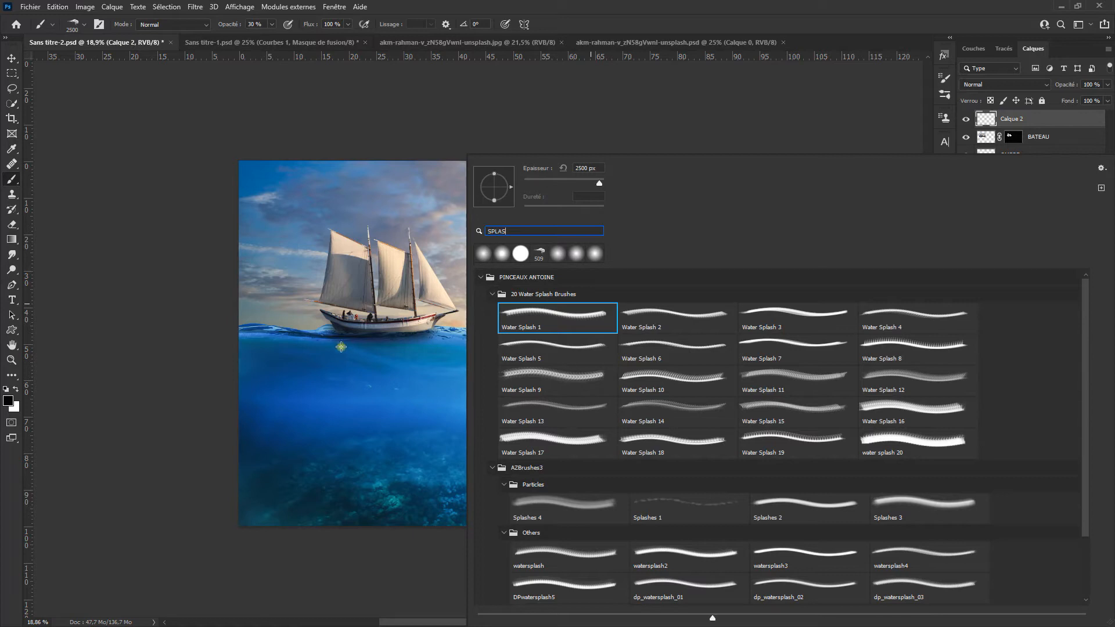
left_click(634, 314)
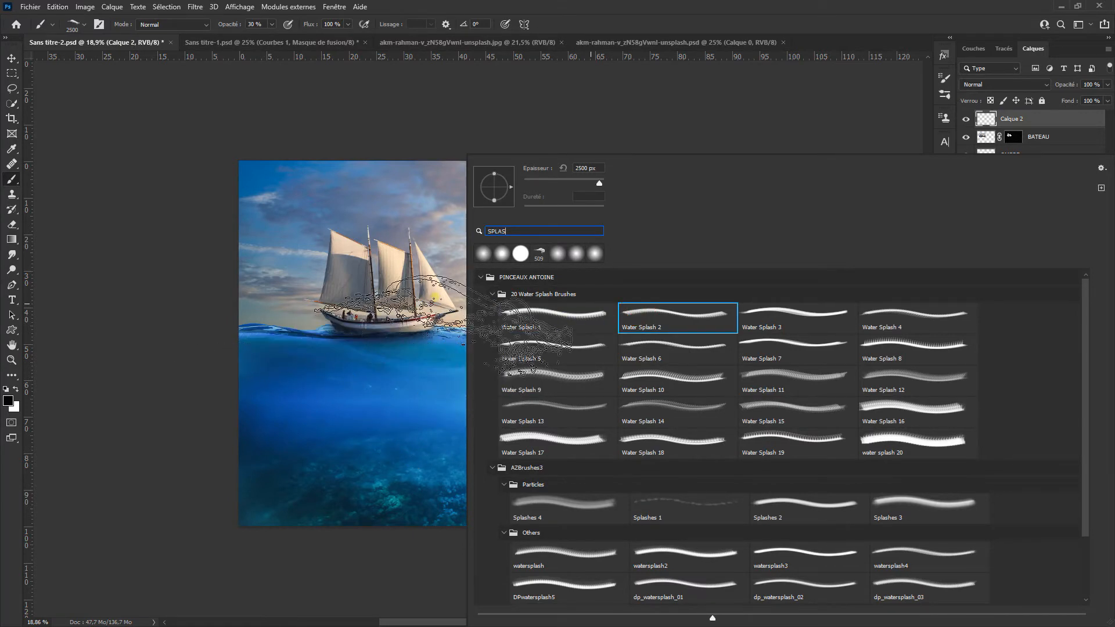
double_click(664, 314)
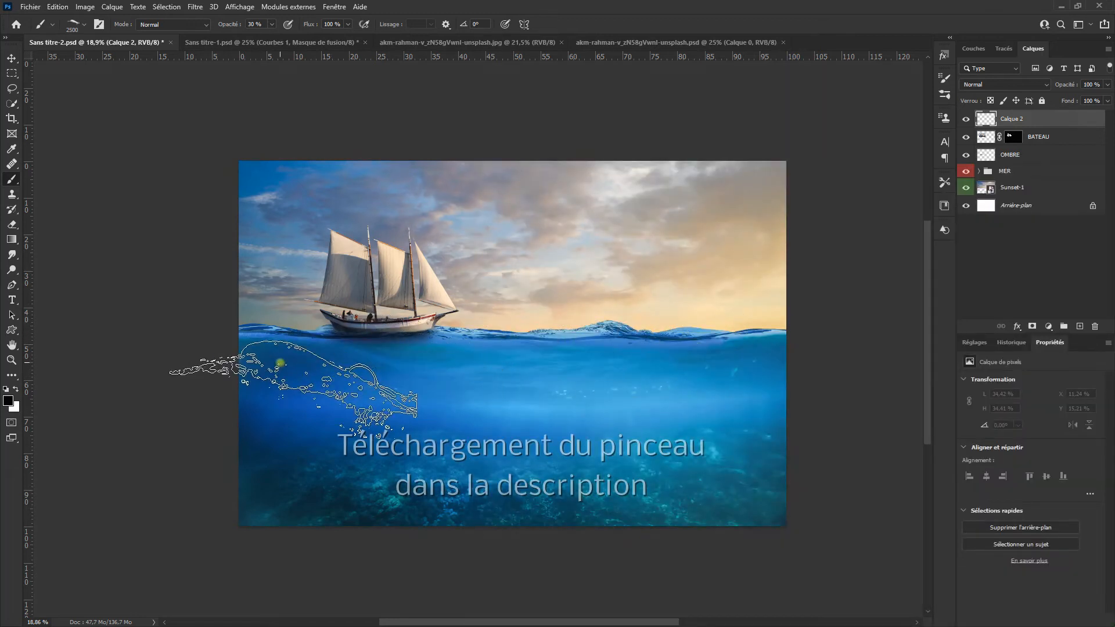
Step: Make white the foreground colour, rotate the splash brush tip to -165° and reduce its size to 737 px
left_click(17, 391)
key("Right")
key("Right")
key("Right")
key("Right")
key("Right")
key("Right")
key("Right")
key("Right")
key("Right")
key("Right")
key("Right")
key("Right")
key("Right")
key("Right")
key("Right")
key("Right")
key("Right")
key("Right")
key("Right")
key("Right")
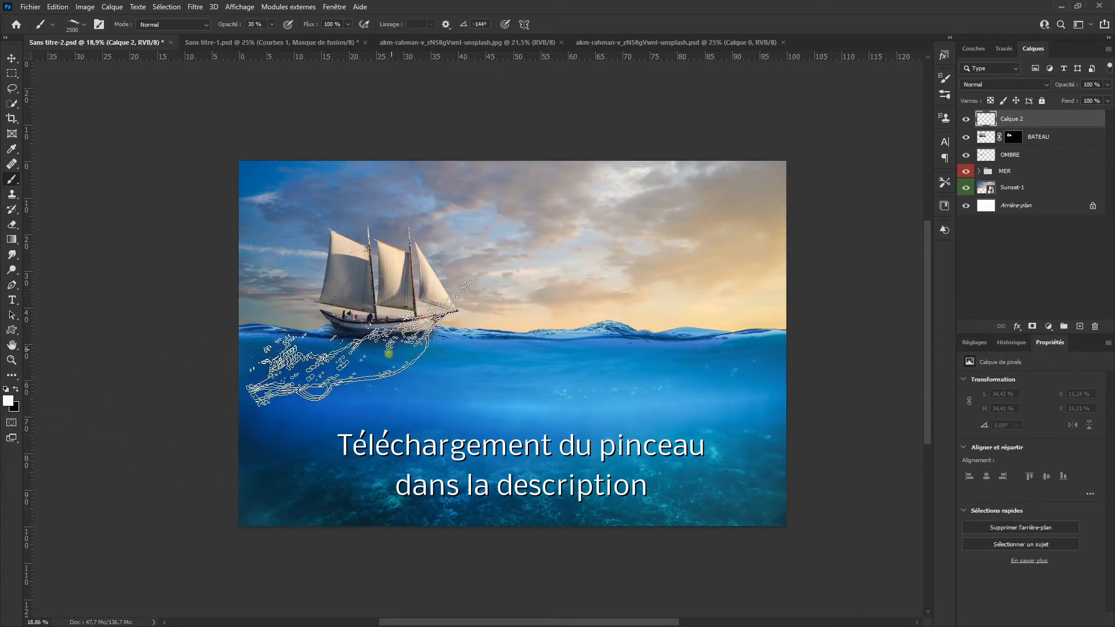
key("Right")
key("Right")
key("Right")
key("Right")
key("Right")
key("Right")
key("Right")
key("Right")
key("Right")
key("Right")
key("Right")
key("Right")
key("Right")
key("Right")
key("Right")
key("Right")
key("Right")
key("Right")
key("Right")
key("Right")
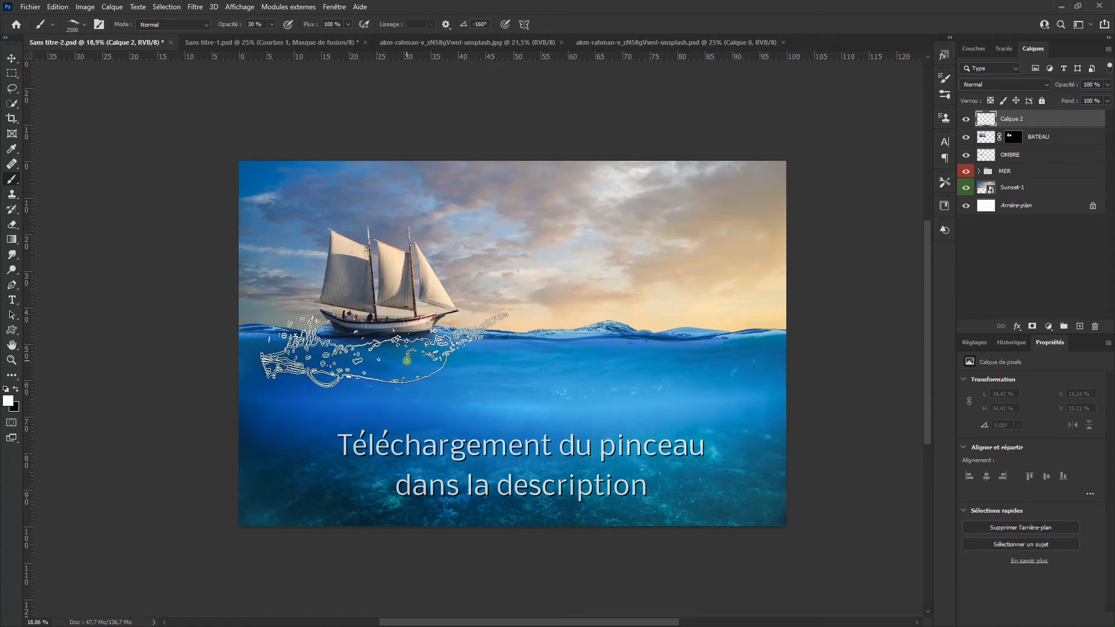
left_click_drag(425, 362, 352, 357)
scroll(367, 328, "up", 4)
Step: Raise the brush opacity to 100 % and stamp one white splash on the water beneath the hull
left_click(389, 351)
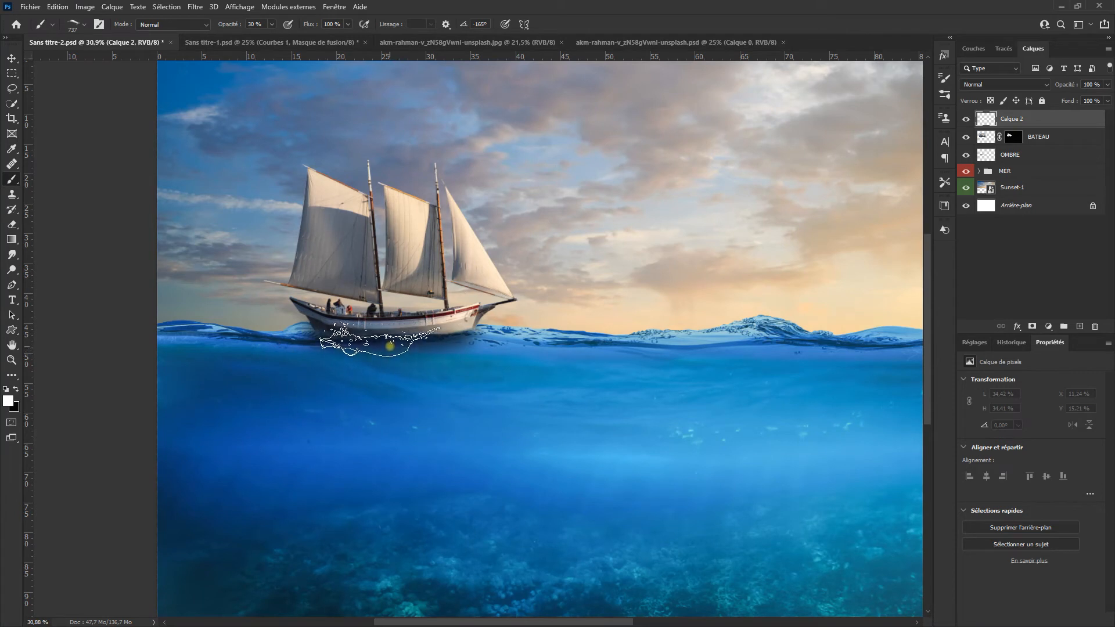
key("ctrl+z")
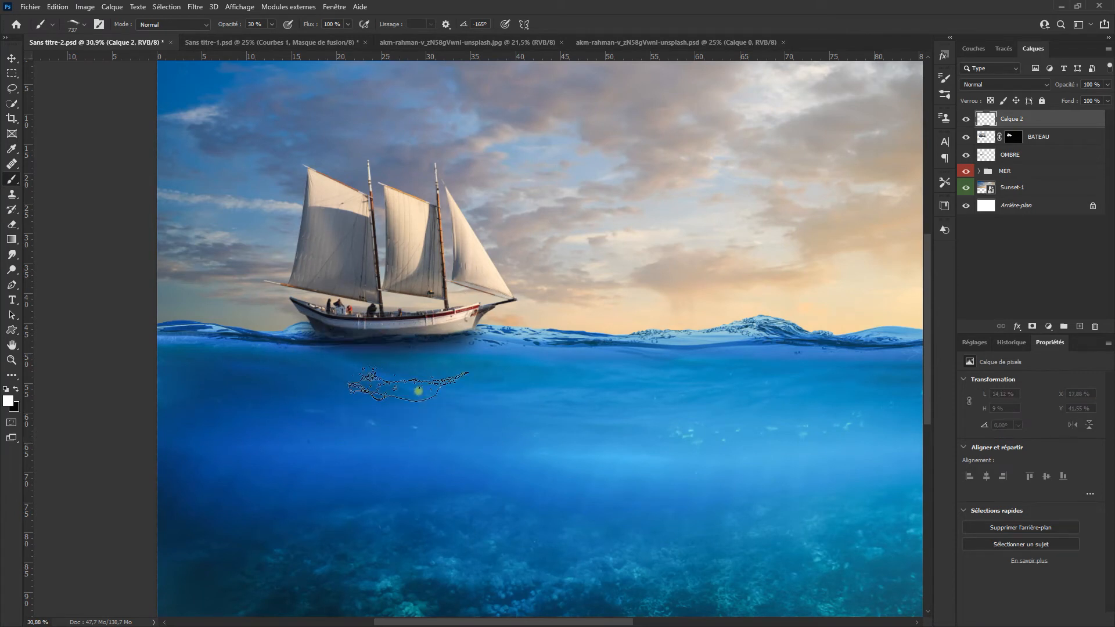
left_click_drag(230, 29, 256, 28)
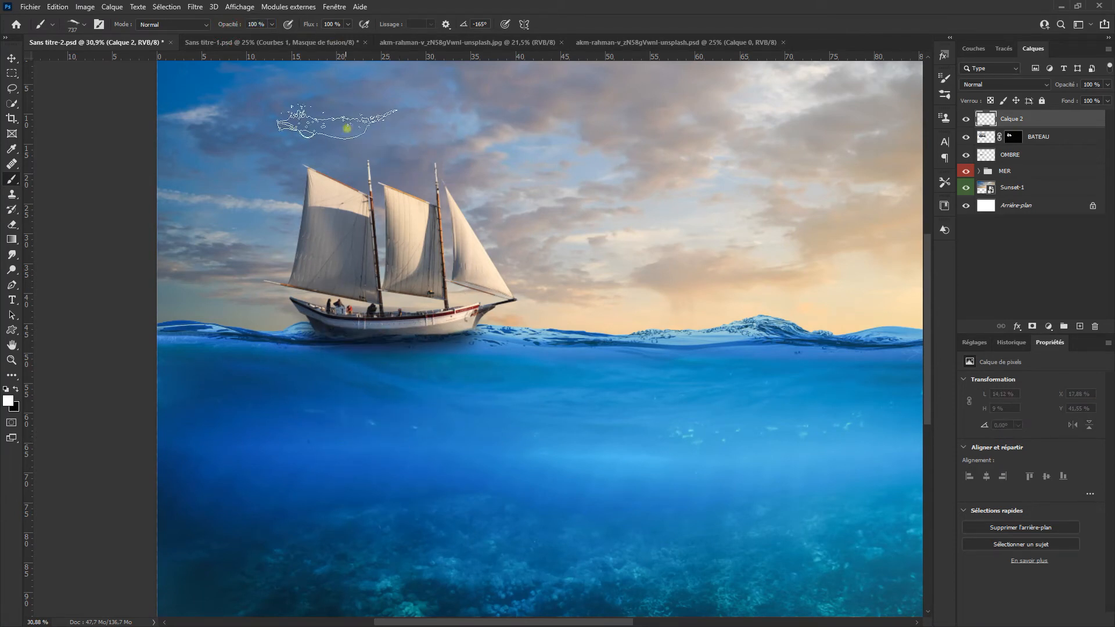
left_click(400, 347)
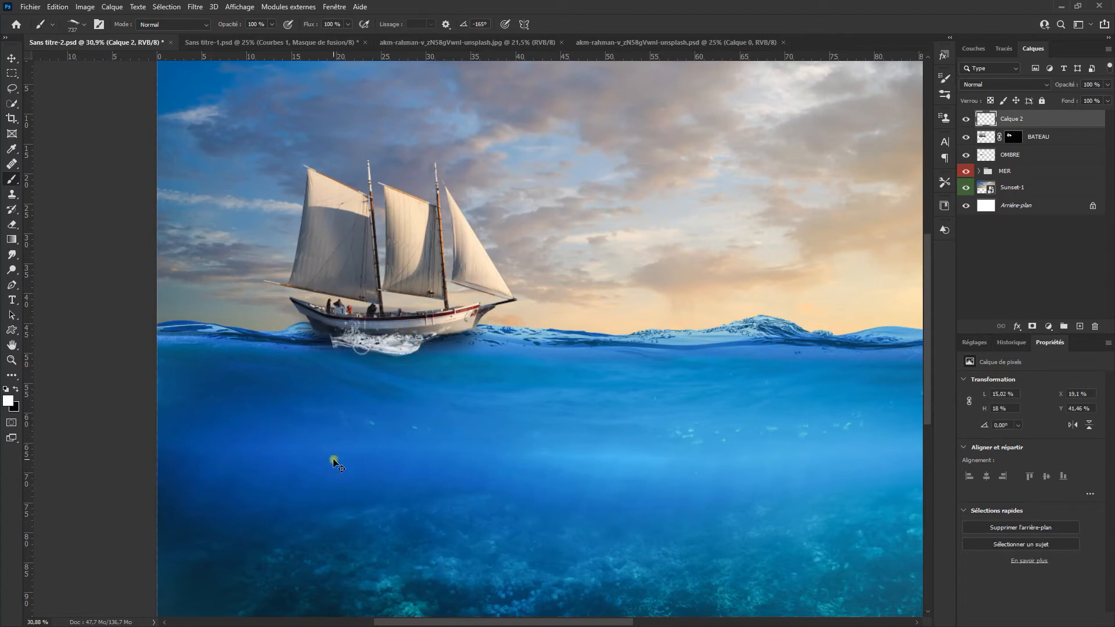
Step: Stretch the splash horizontally to about 213,72 % along the whole hull and apply the transform
key("ctrl+t")
left_click_drag(463, 355, 529, 355)
left_click_drag(442, 359, 457, 359)
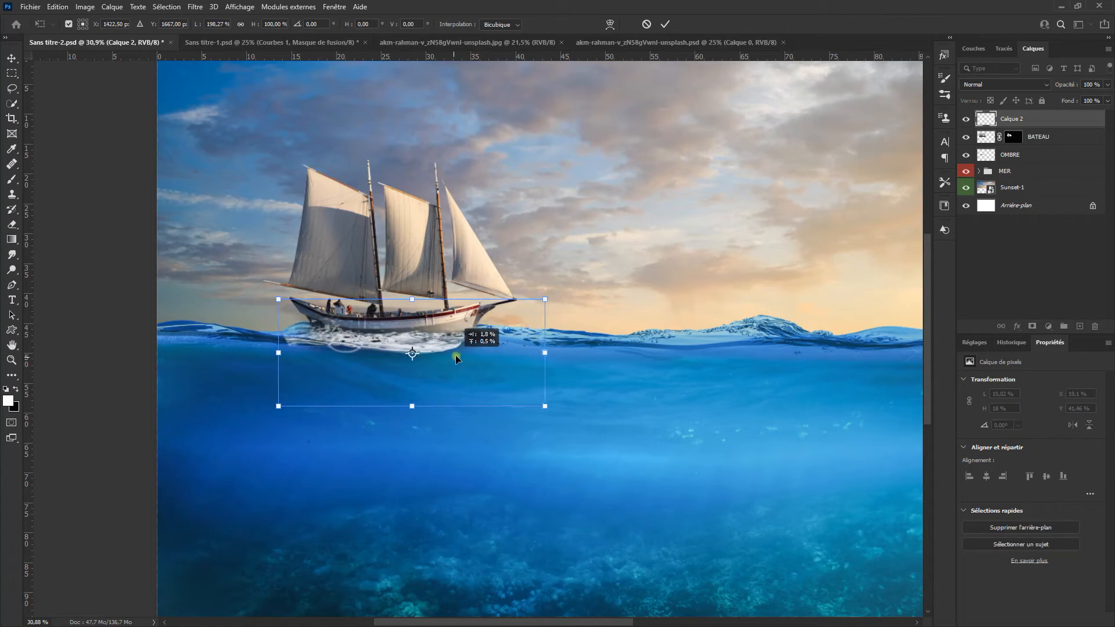
left_click_drag(545, 352, 565, 351)
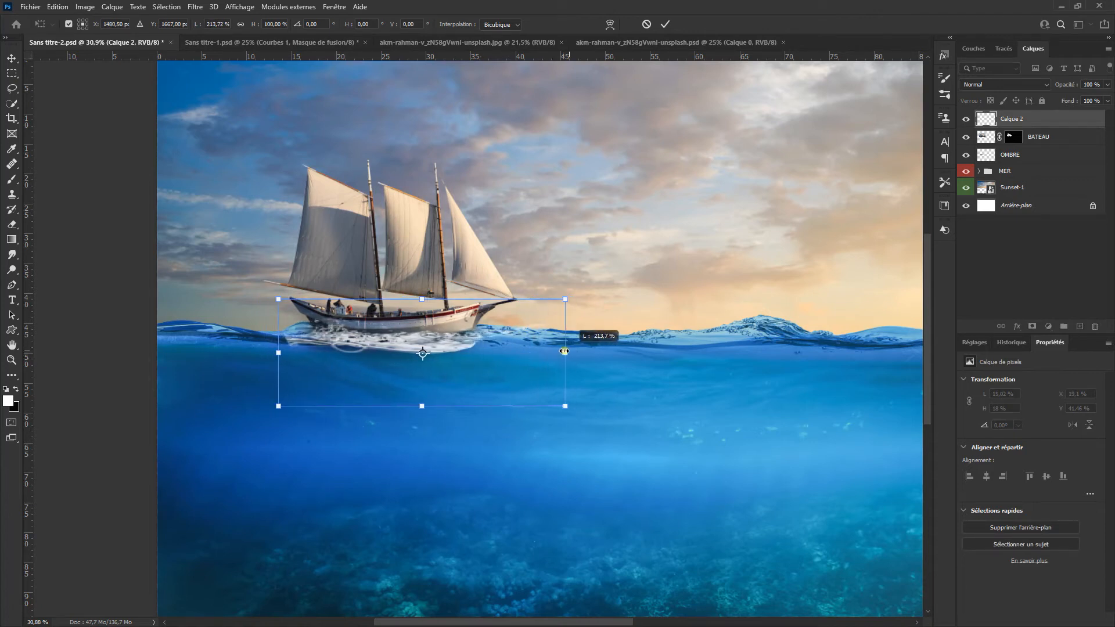
left_click(666, 25)
Step: Switch to a soft round brush with a 0° angle and a size of about 92 px
scroll(343, 351, "up", 3)
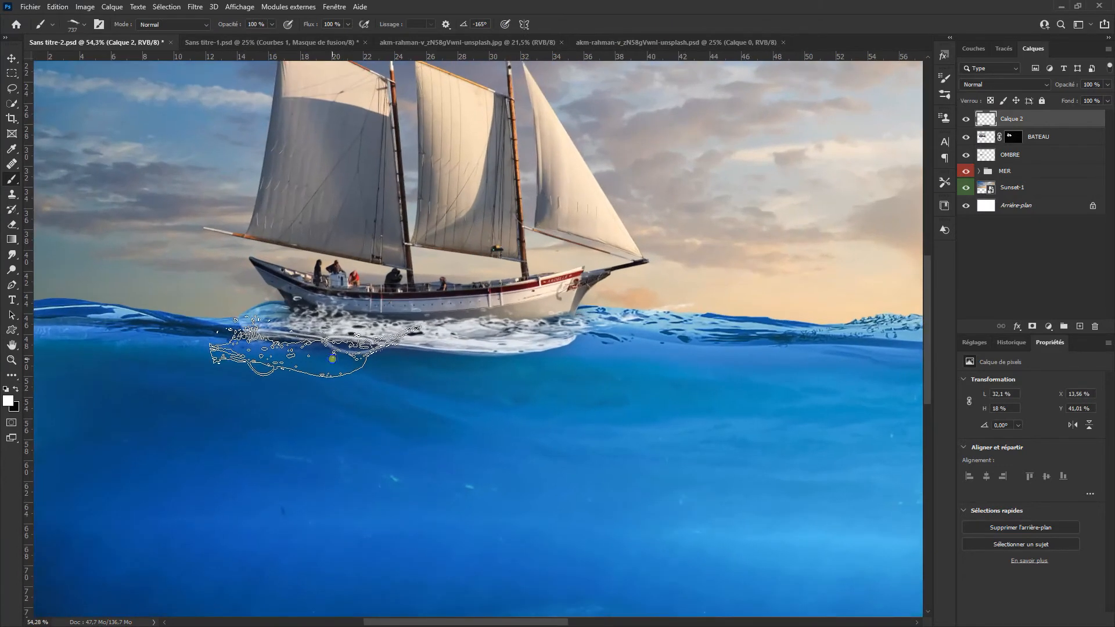
right_click(333, 359)
left_click(394, 284)
left_click(612, 18)
left_click_drag(318, 432, 325, 197)
left_click_drag(349, 377, 253, 377)
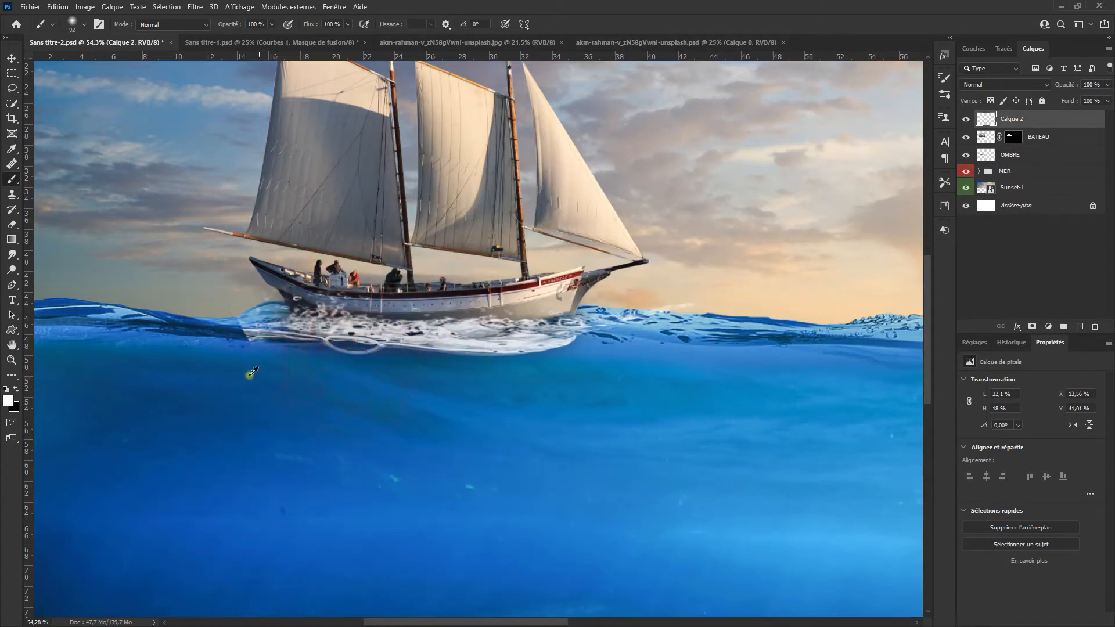
Step: Add a mask to the splash layer, paint black on it to hide the excess splash behind the stern, and save the document
left_click(1033, 326)
key("x")
mouse_move(221, 311)
left_mouse_down()
mouse_move(244, 336)
mouse_move(267, 335)
left_mouse_up()
left_click_drag(225, 297, 275, 284)
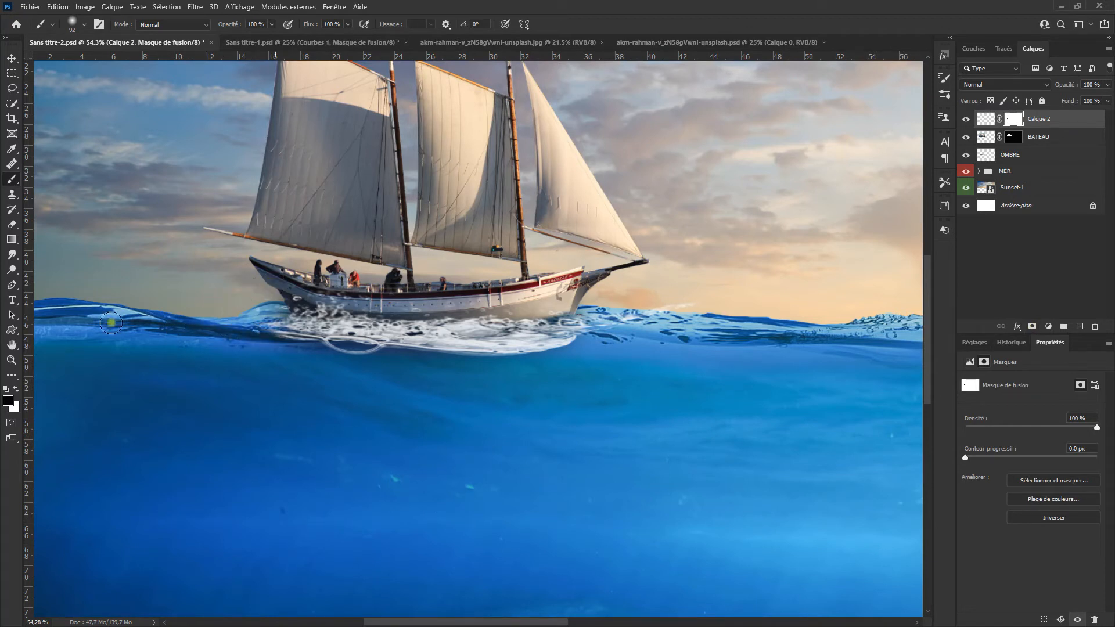
scroll(230, 348, "down", 2)
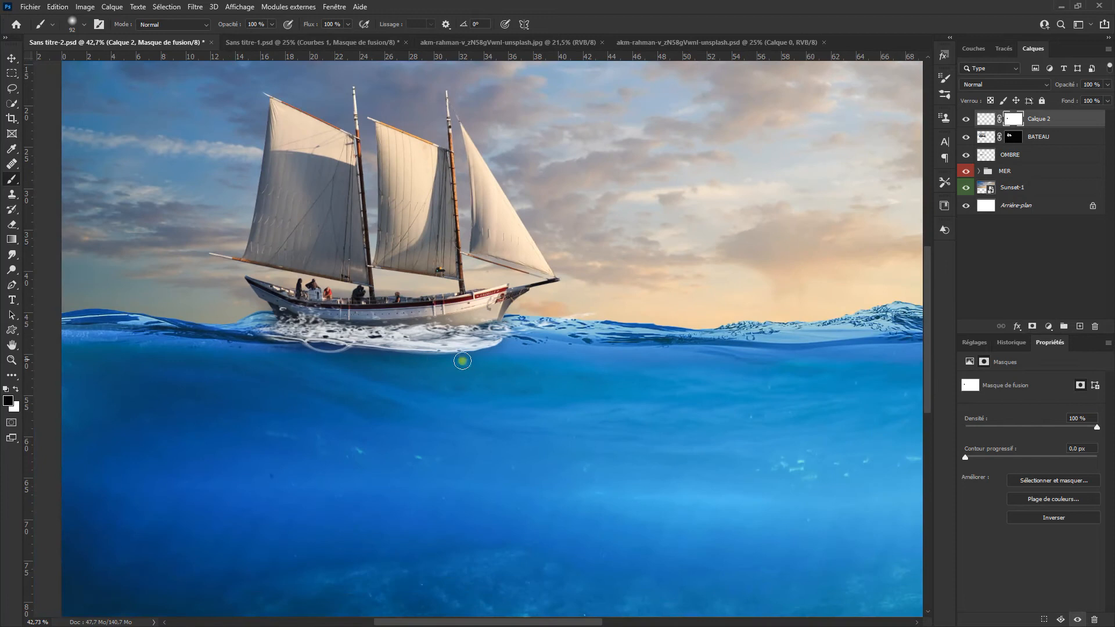
scroll(462, 363, "up", 3)
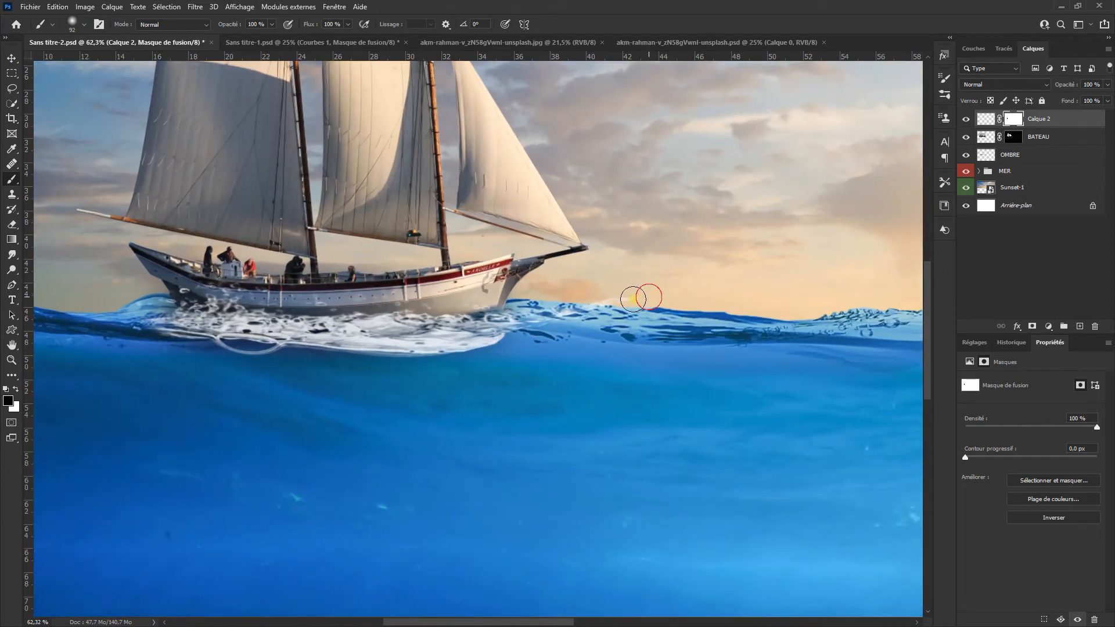
scroll(503, 358, "down", 1)
scroll(503, 358, "down", 2)
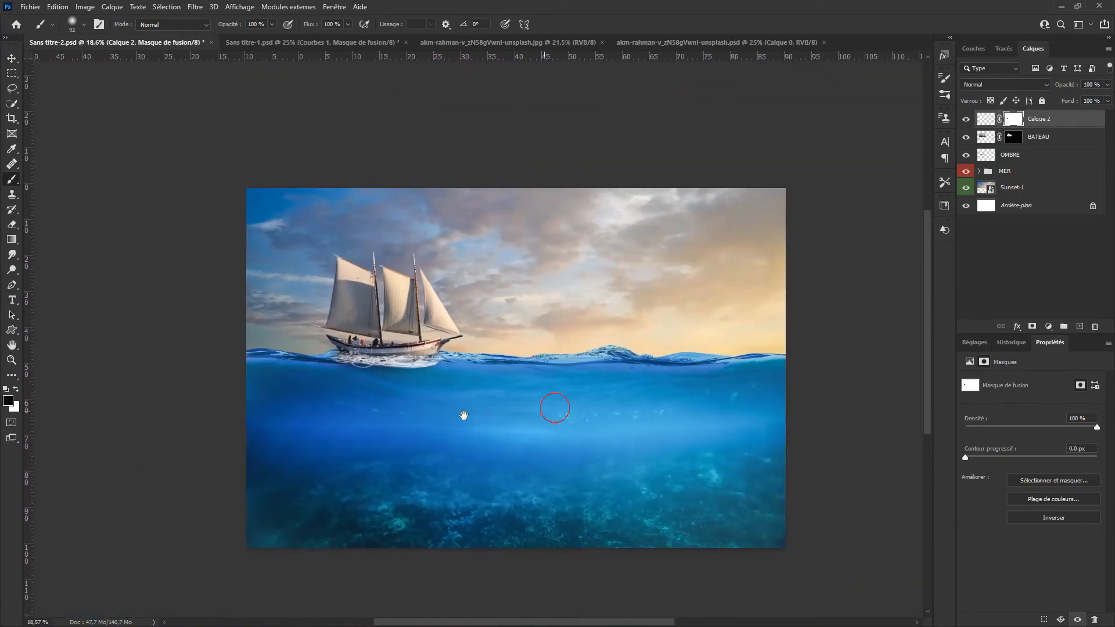
key("ctrl+s")
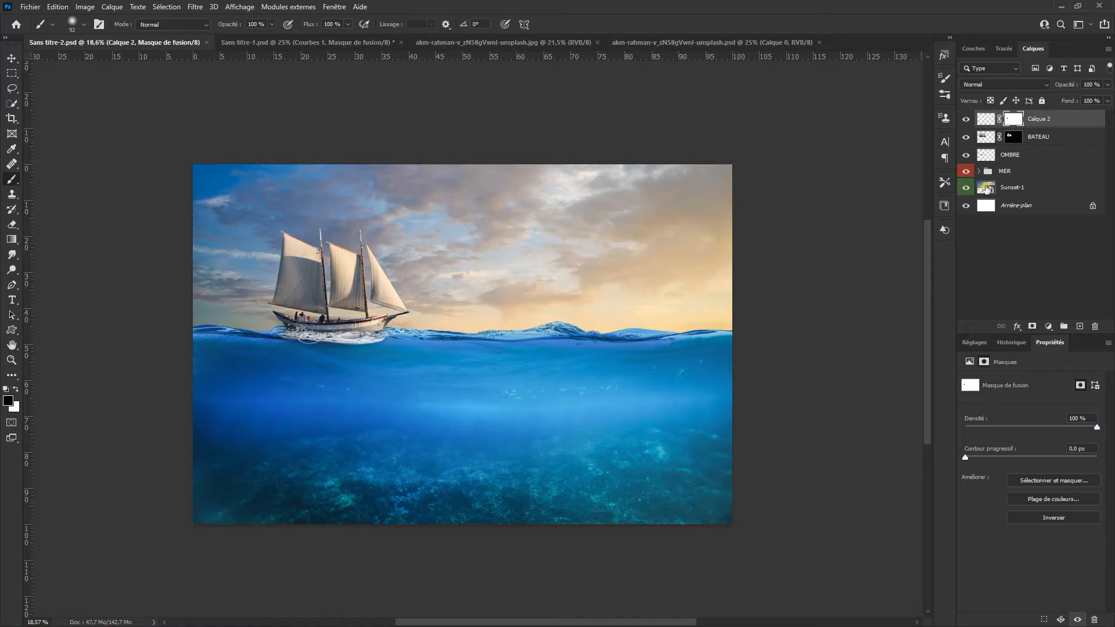
Step: Give the Calque 2, BATEAU and OMBRE layers a yellow colour label
left_click(1037, 155, "shift")
right_click(1040, 152)
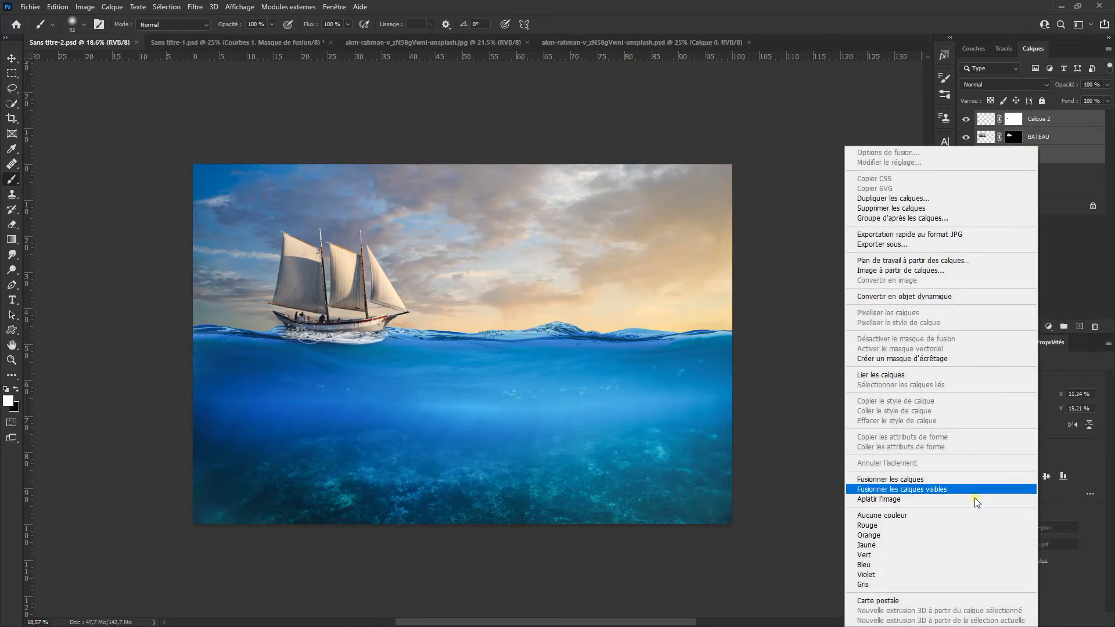
left_click(961, 545)
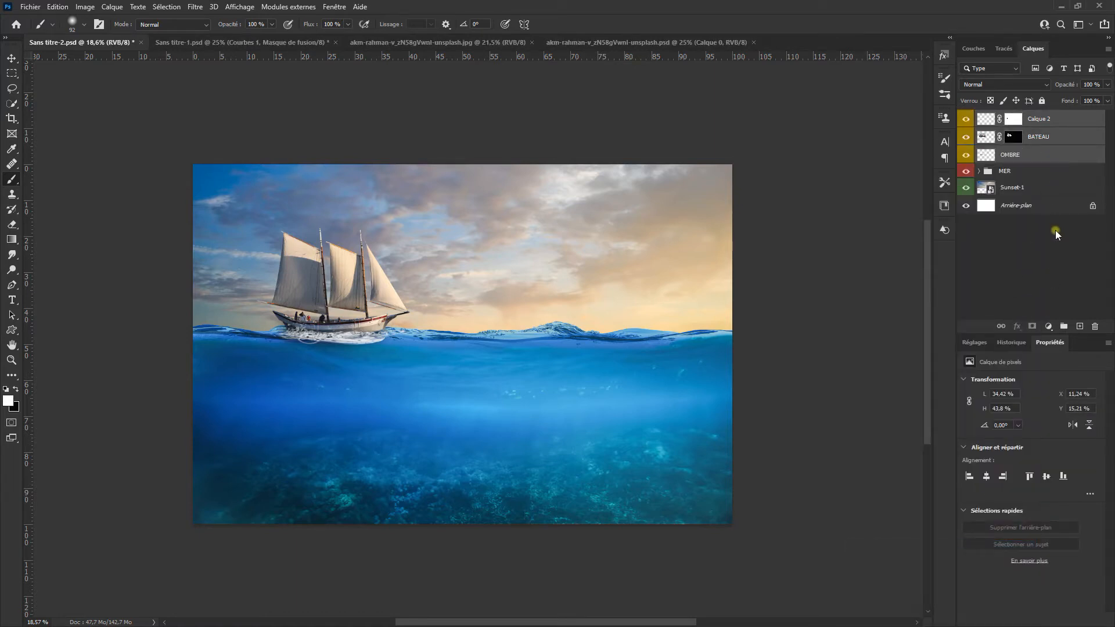
Step: Group the splash, ship and shadow layers and name the group BATEAU
left_click_drag(1060, 126, 1064, 327)
double_click(1012, 117)
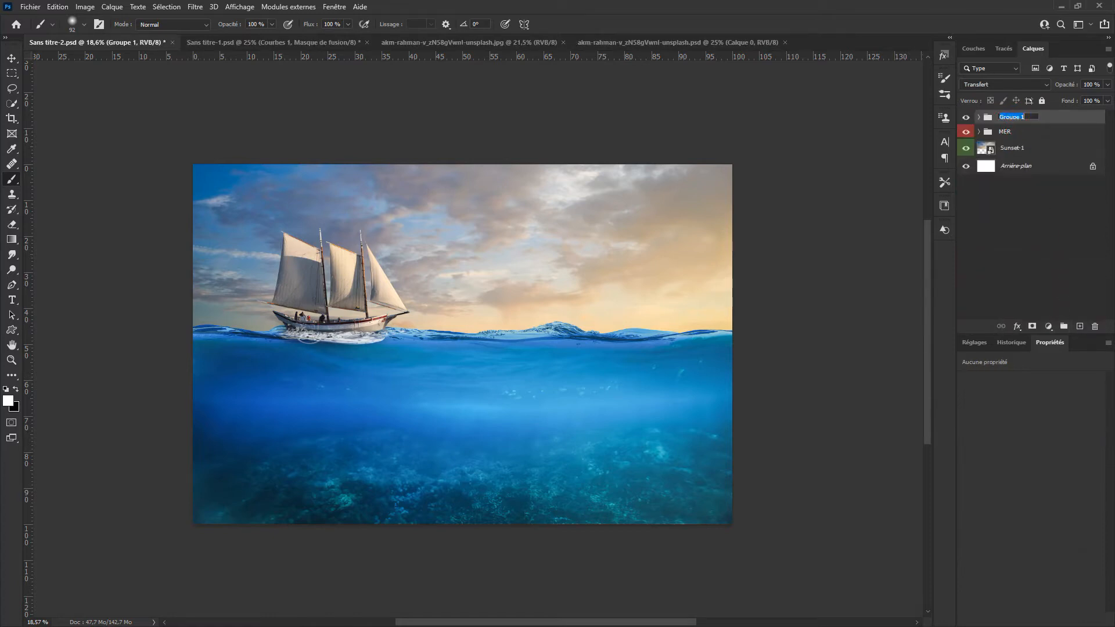
key("Return")
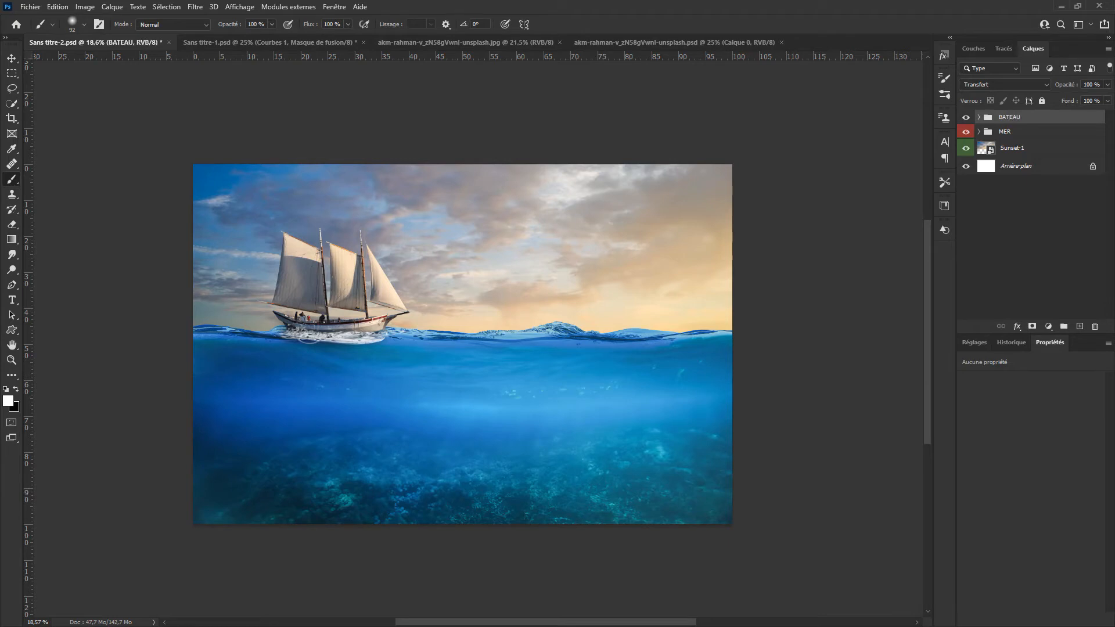
Step: Give the BATEAU group a yellow colour label and save the document
right_click(1041, 118)
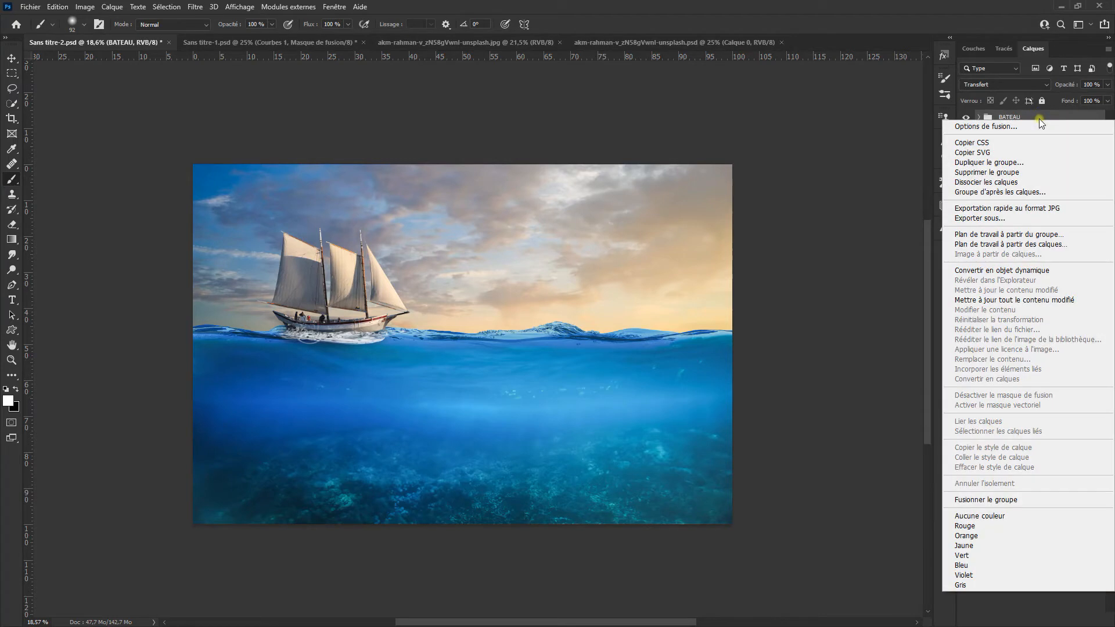
left_click(1027, 546)
key("ctrl+s")
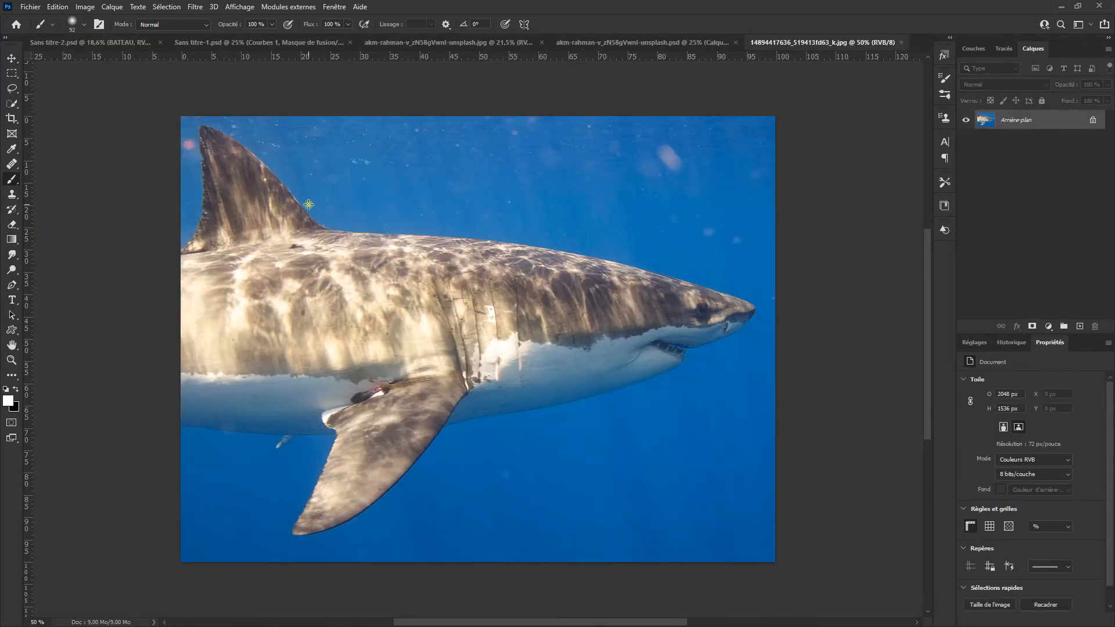
Step: Select the shark with automatic subject selection and add its missing belly areas with the Quick Selection tool
left_click(164, 7)
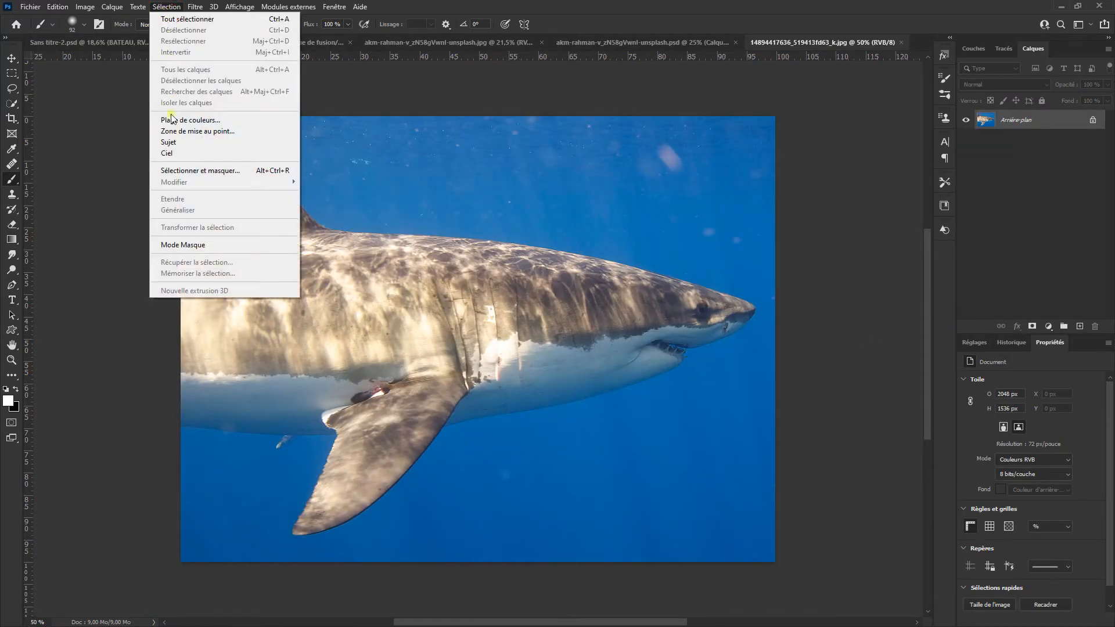
left_click(176, 143)
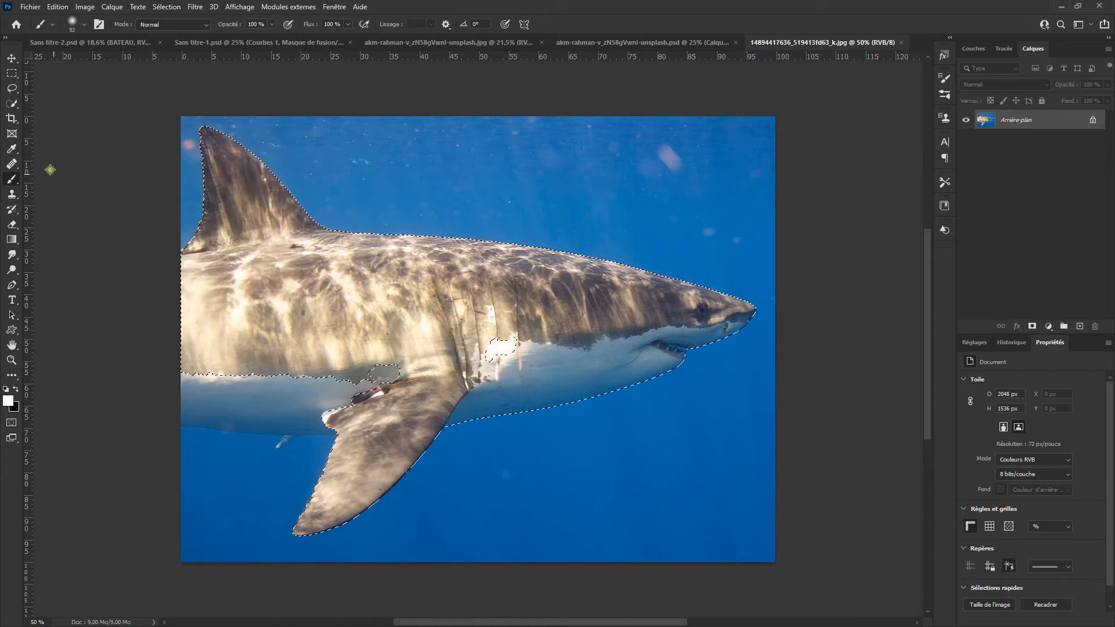
left_click(11, 103)
mouse_move(370, 385)
left_mouse_down()
mouse_move(384, 377)
mouse_move(229, 393)
left_mouse_up()
scroll(322, 433, "up", 3)
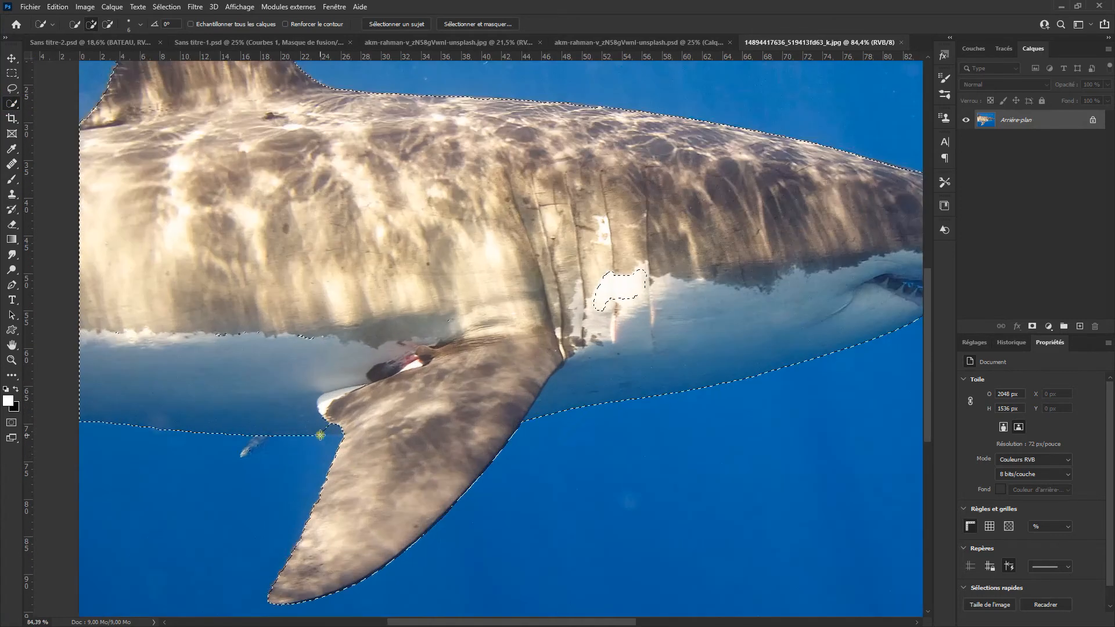
scroll(351, 471, "up", 5)
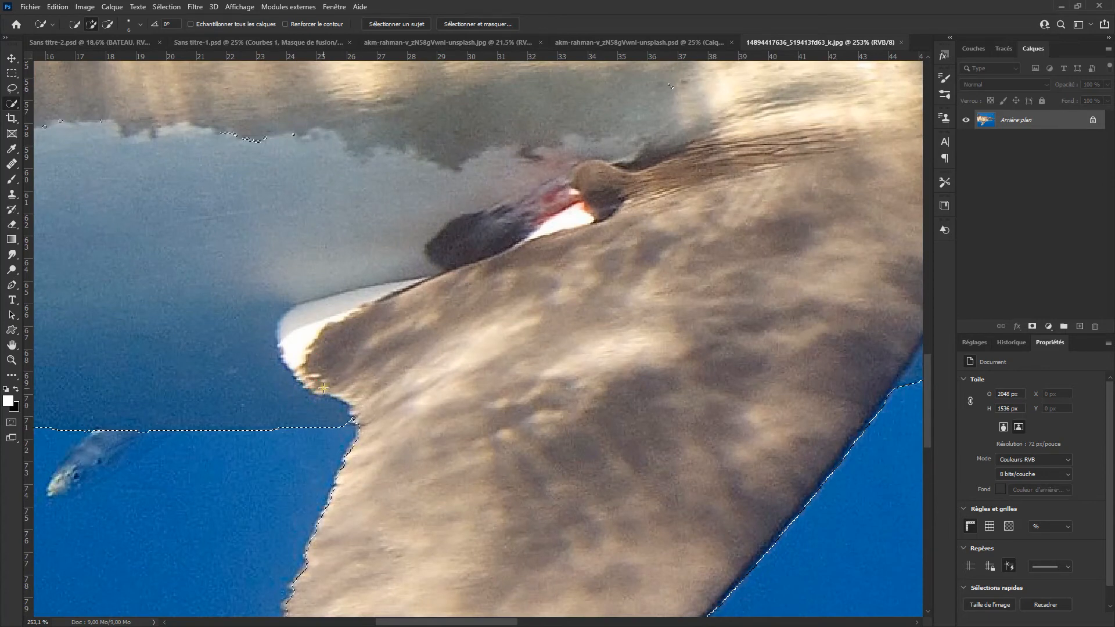
scroll(337, 399, "down", 3)
scroll(336, 400, "down", 4)
left_click_drag(413, 385, 466, 434)
scroll(654, 309, "down", 1)
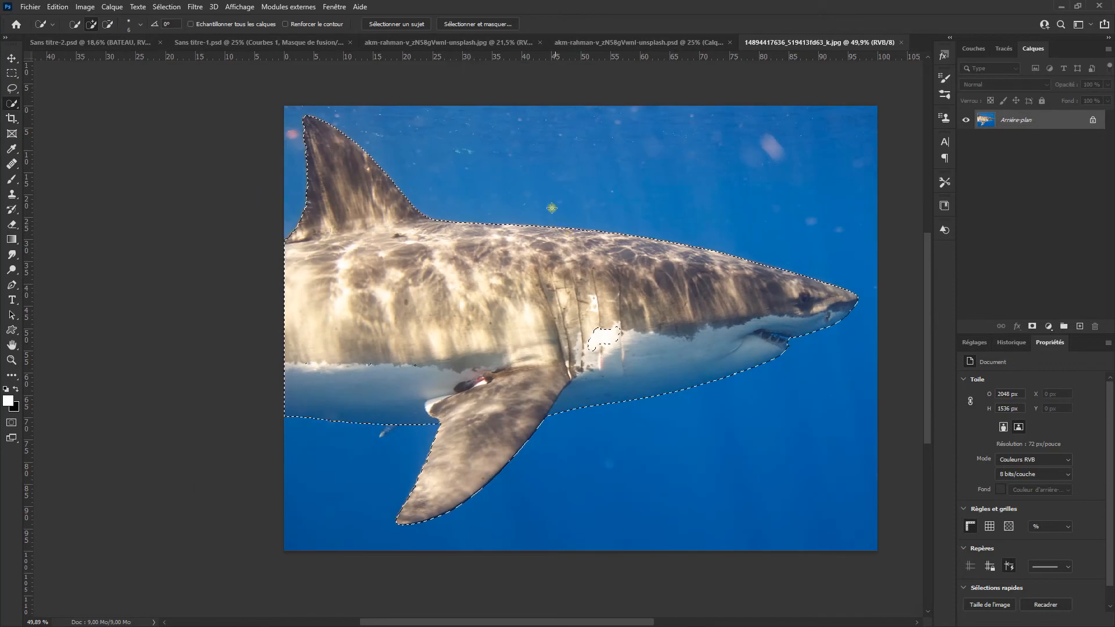
Step: Refine the shark selection in Select and Mask, brushing in the missed gill area and outputting the result as a selection
left_click(473, 26)
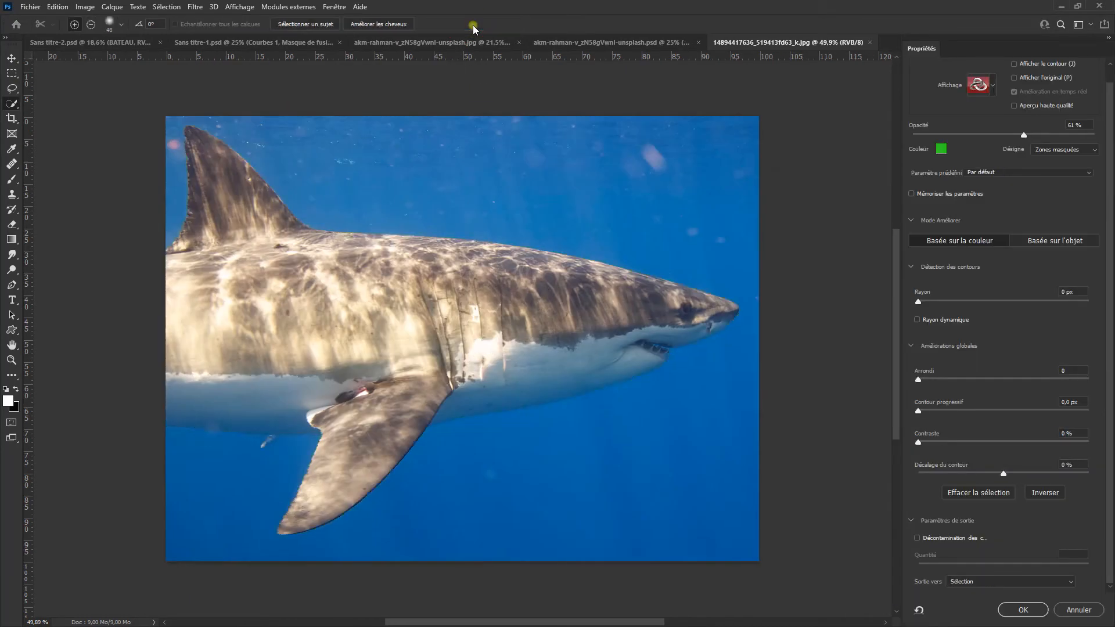
left_click(12, 87)
left_click_drag(455, 350, 496, 342)
left_click_drag(582, 406, 645, 406)
left_click_drag(409, 406, 752, 386)
left_click_drag(627, 409, 883, 266)
left_click_drag(528, 465, 700, 281)
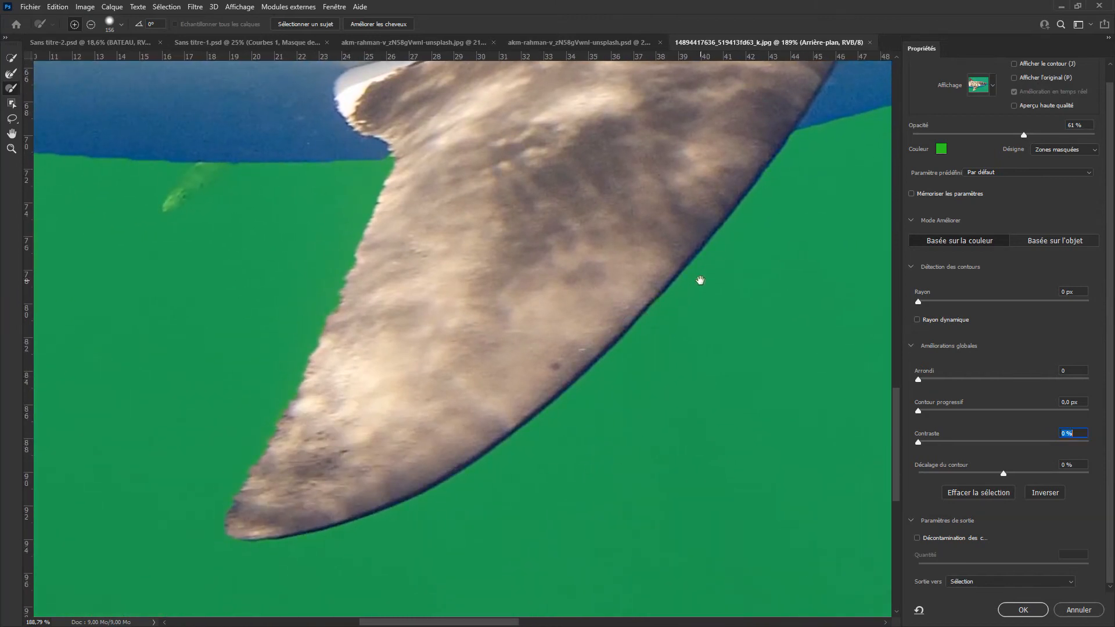
left_click_drag(694, 326, 621, 349)
left_click_drag(721, 293, 483, 372)
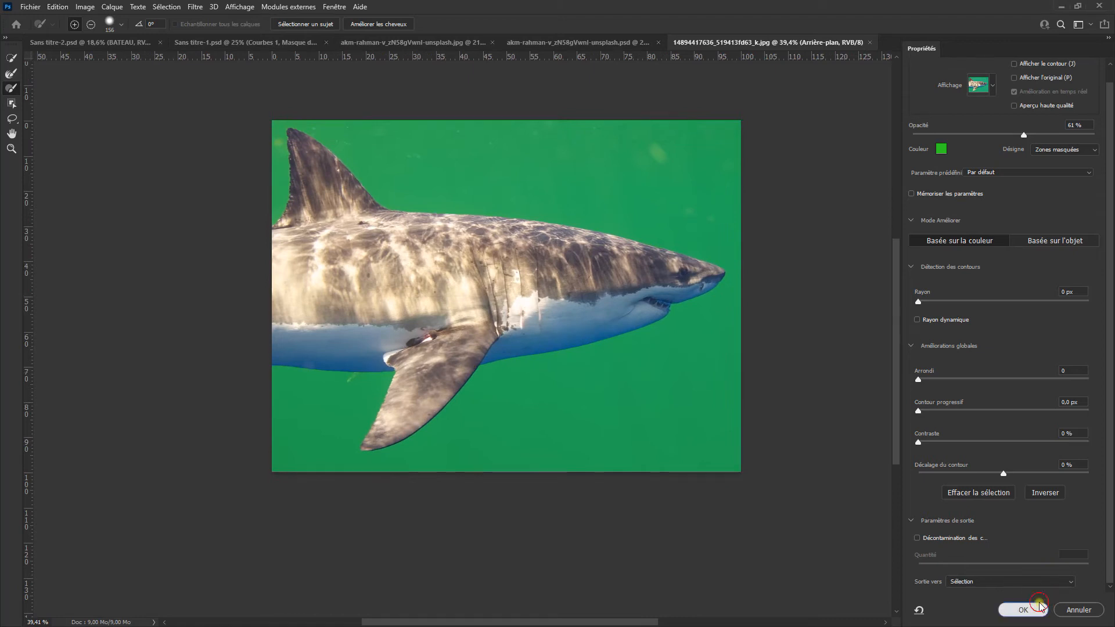
left_click(1035, 607)
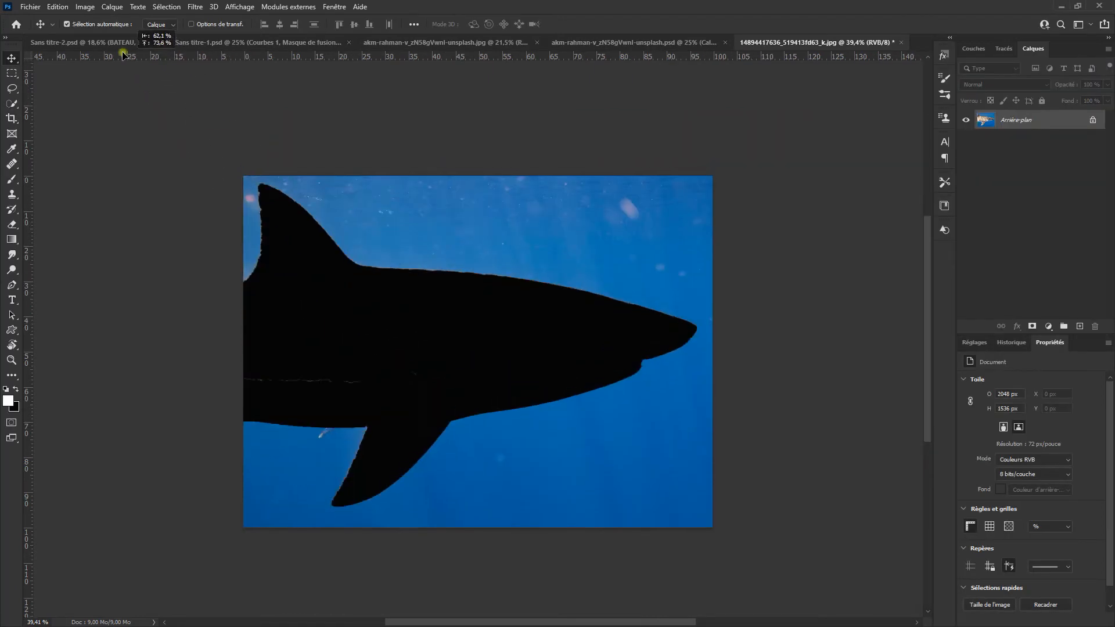
Step: Bring the cut-out shark into Sans titre-2.psd over the underwater area and flip it horizontally
left_click(115, 44)
left_click_drag(520, 380, 523, 384)
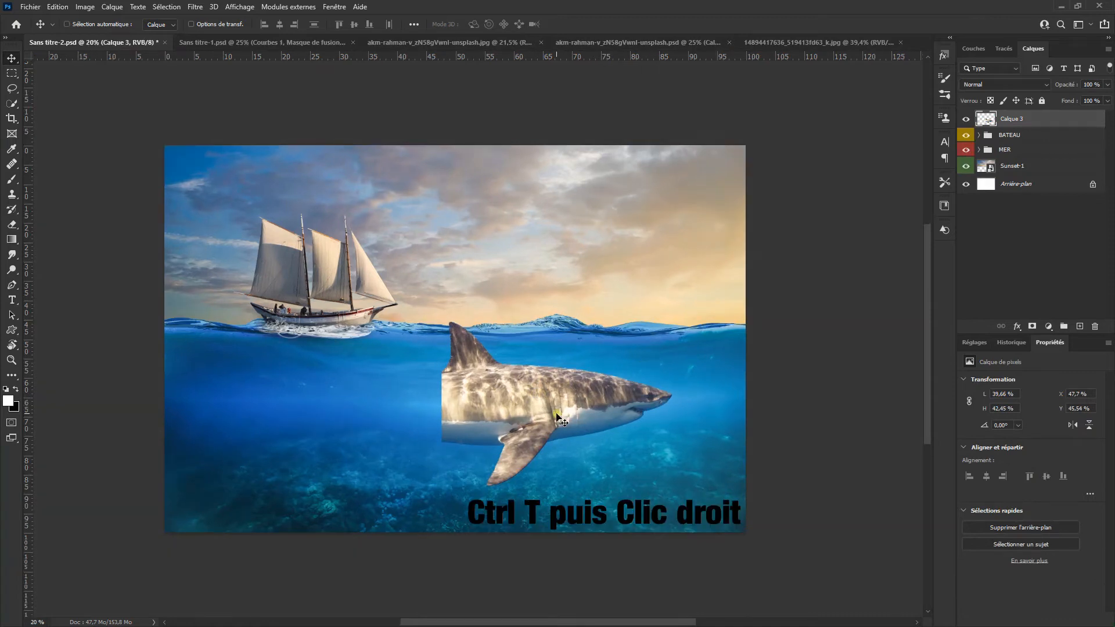
key("ctrl+t")
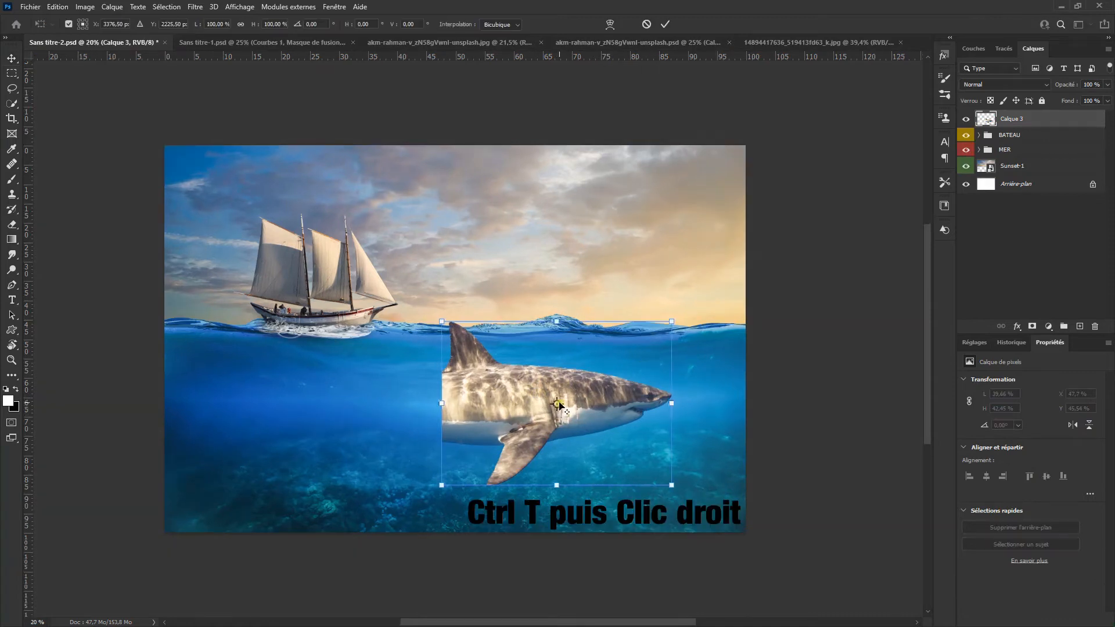
right_click(583, 399)
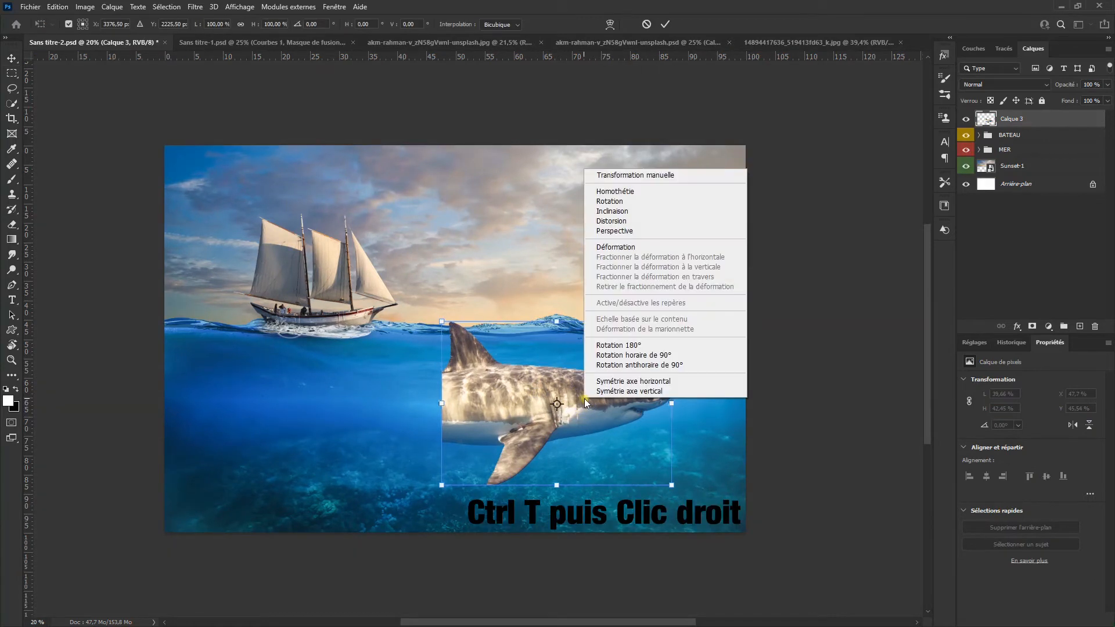
left_click(620, 384)
Step: Enlarge the shark to about 56.5 % of the canvas width and place it against the image's right edge with its fin above the waterline
left_click_drag(618, 395, 685, 417)
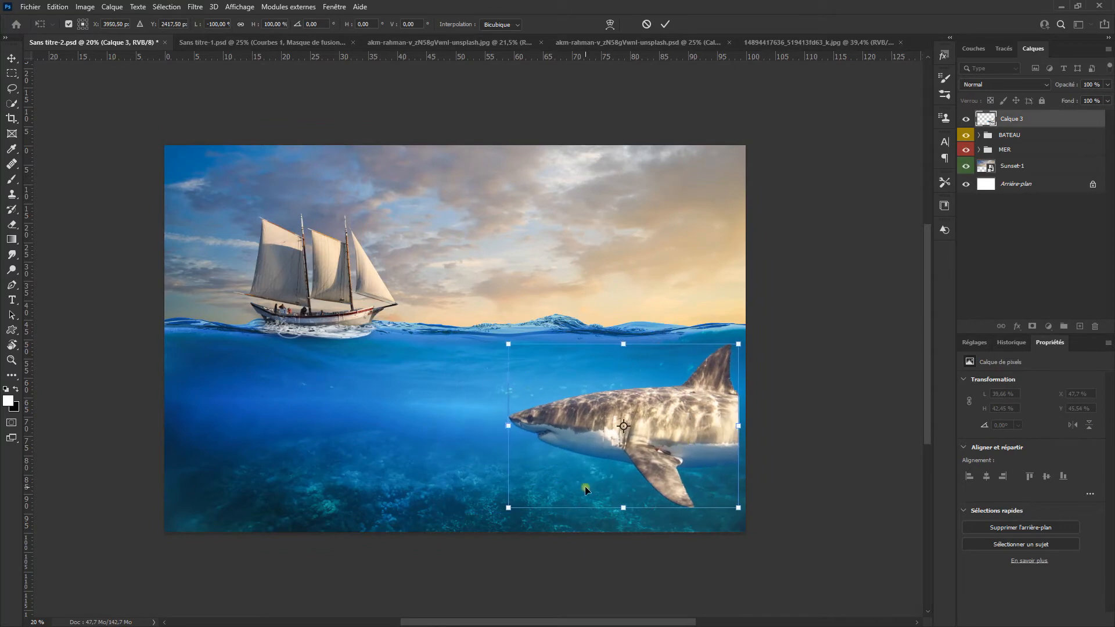
left_click_drag(737, 348, 794, 313)
left_click_drag(725, 414, 686, 381)
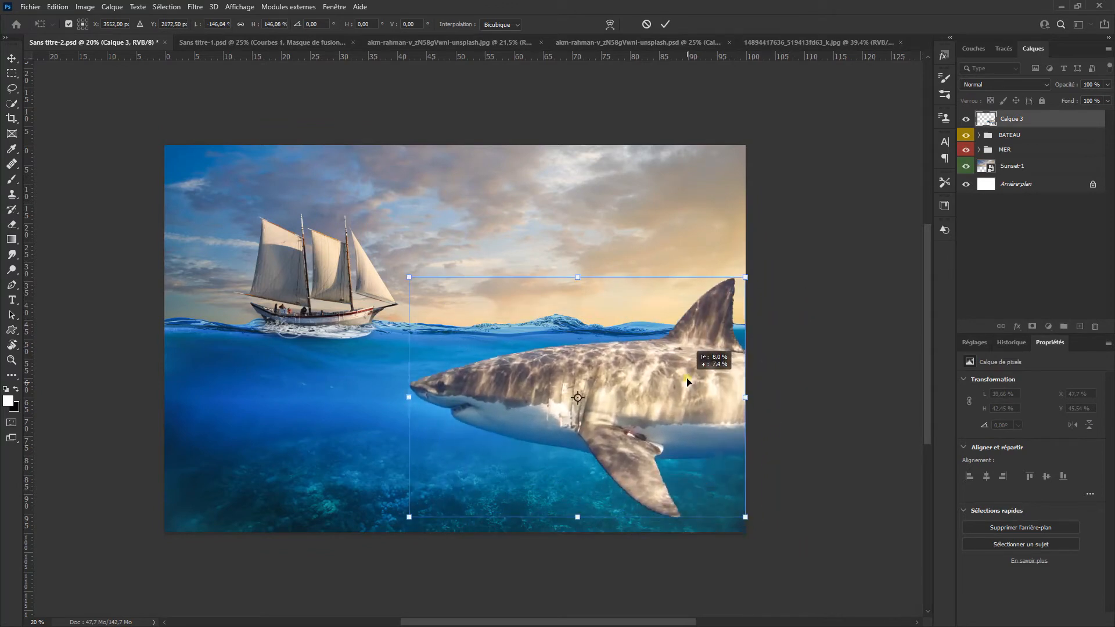
left_click_drag(413, 517, 420, 513)
left_click_drag(514, 467, 514, 468)
left_click(664, 26)
Step: Rename the shark layer REQUIN and give it a blue colour label
double_click(1012, 118)
type("REQUIN")
key("Return")
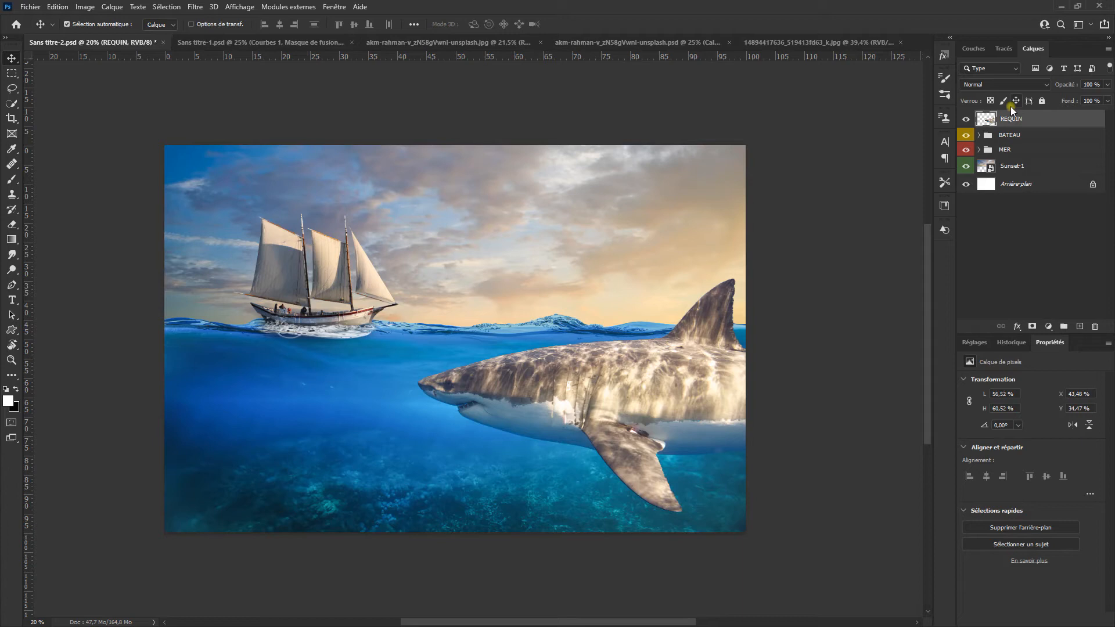
right_click(1041, 120)
left_click(992, 534)
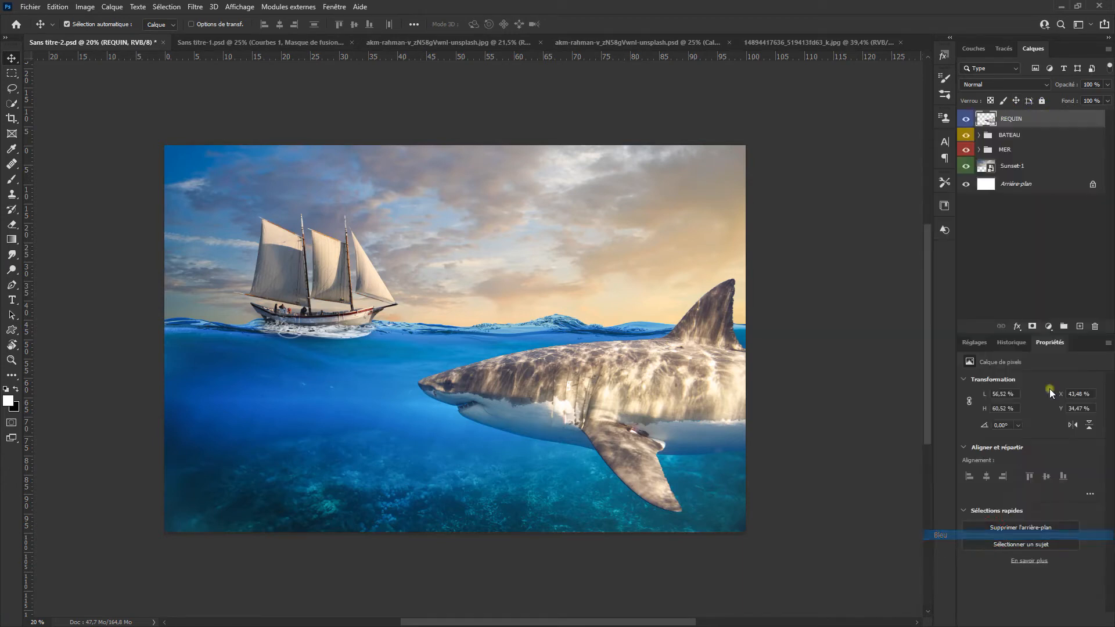
Step: Put the REQUIN layer in a new group named REQUIN and give the group a blue colour label
left_click_drag(1065, 127, 1064, 320)
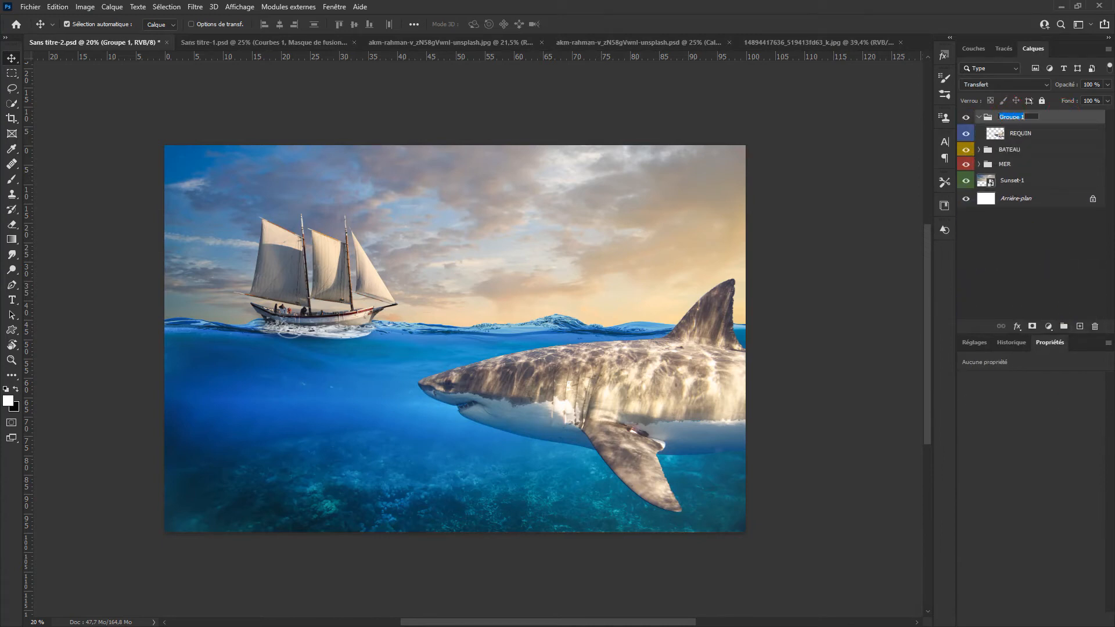
key("Return")
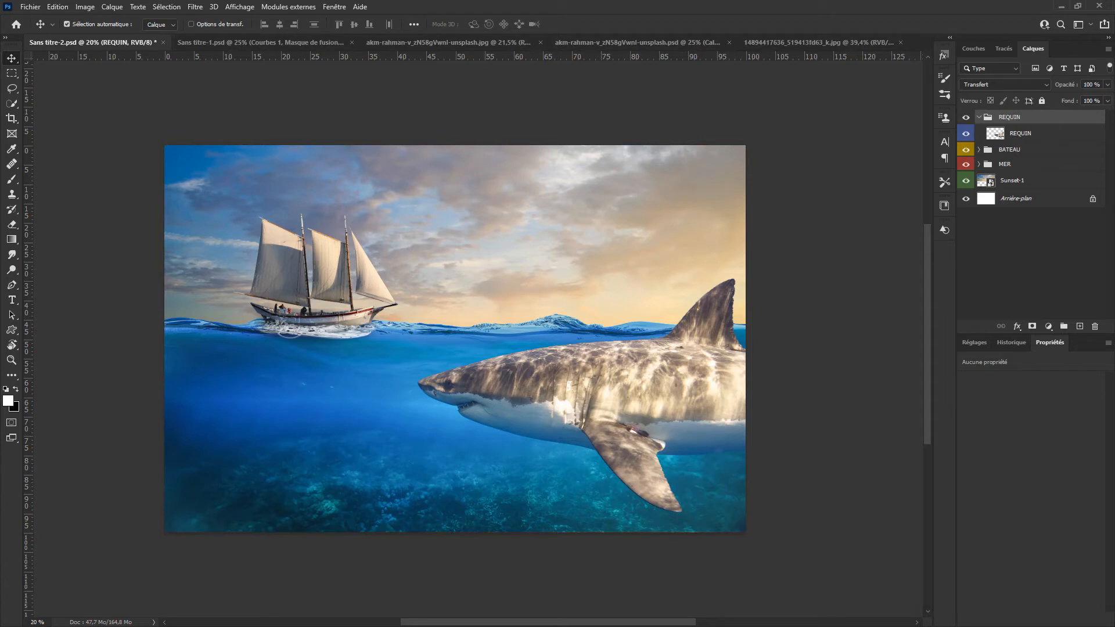
right_click(1046, 116)
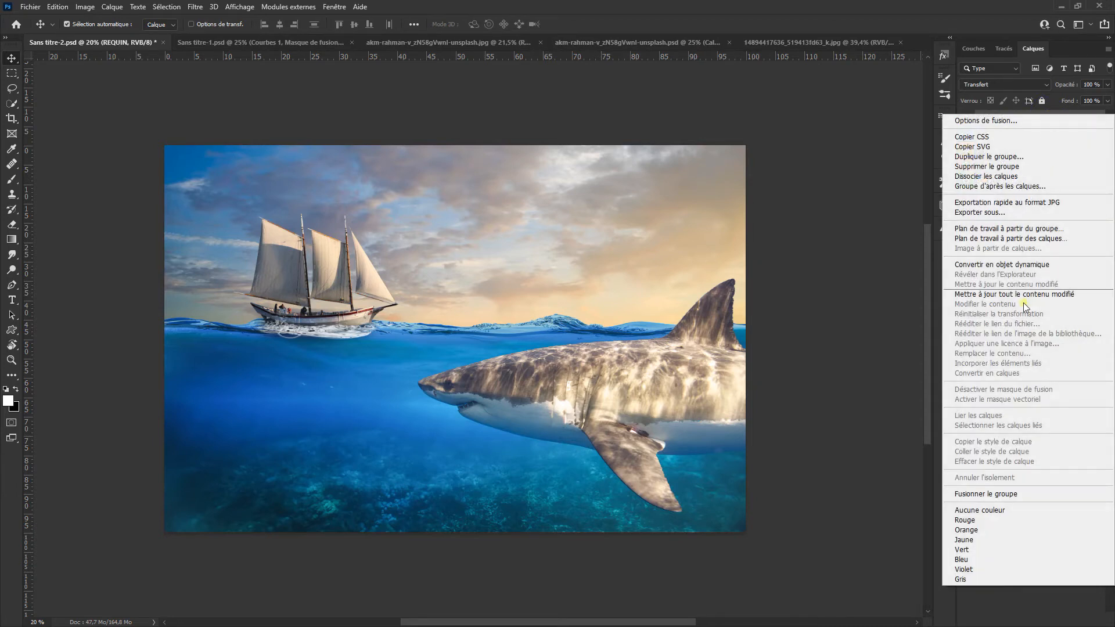
left_click(1008, 558)
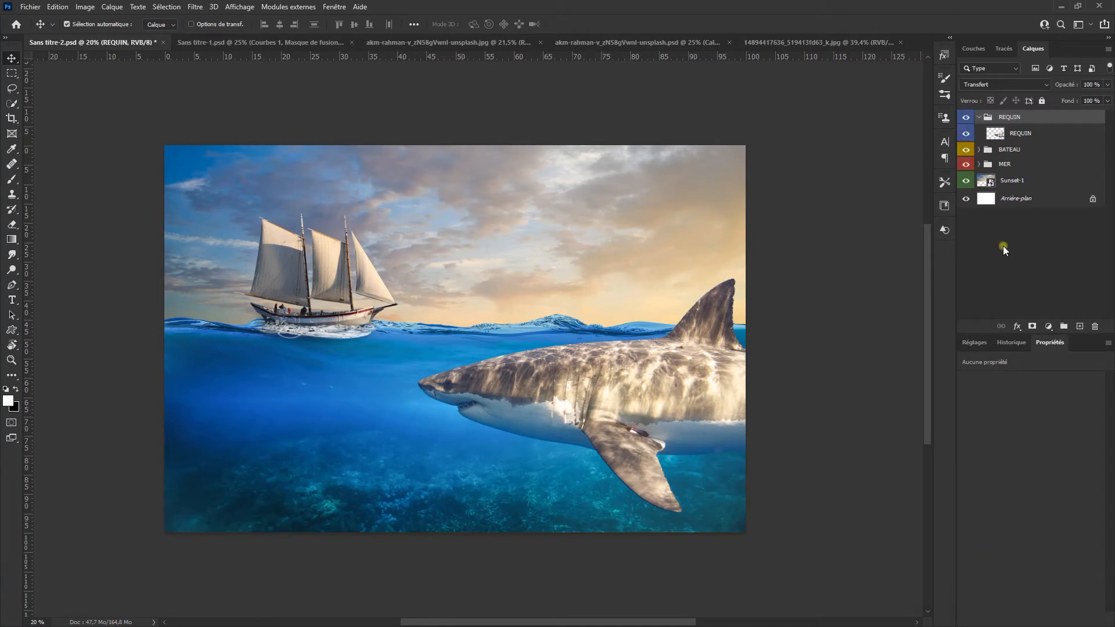
Step: Add a Levels adjustment clipped to the REQUIN layer and lower its white output level to 57
left_click(1032, 136)
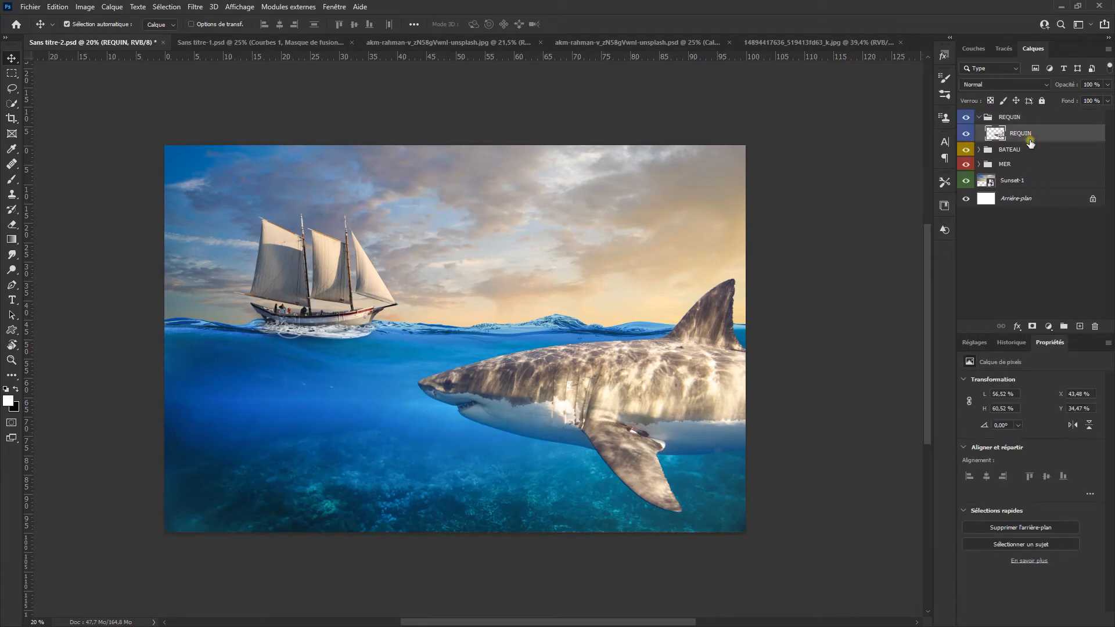
left_click(981, 344)
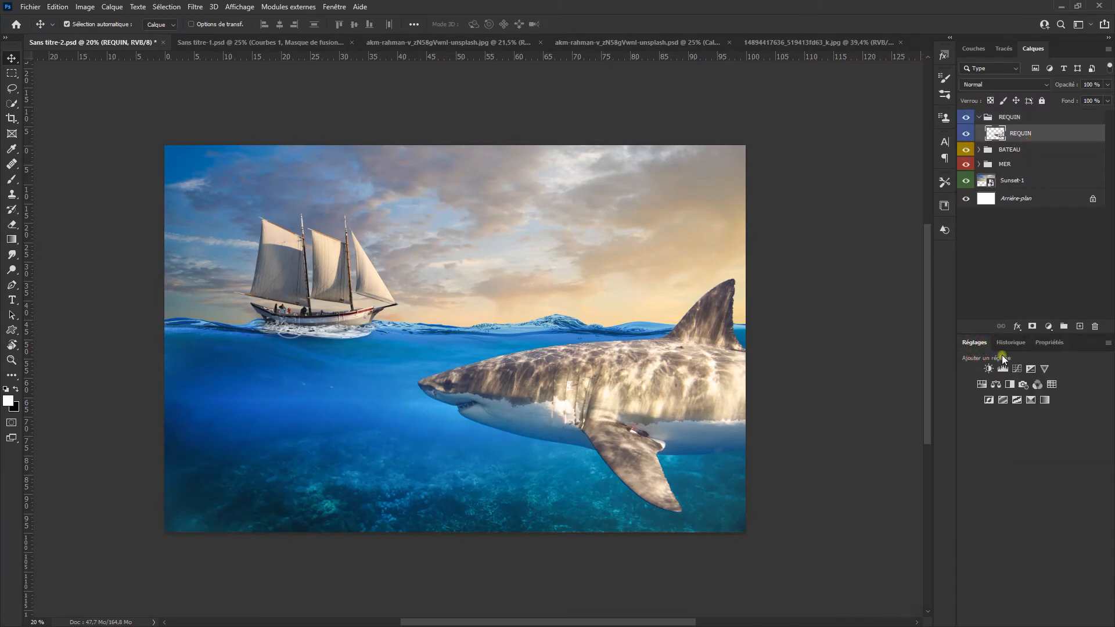
left_click(1001, 369)
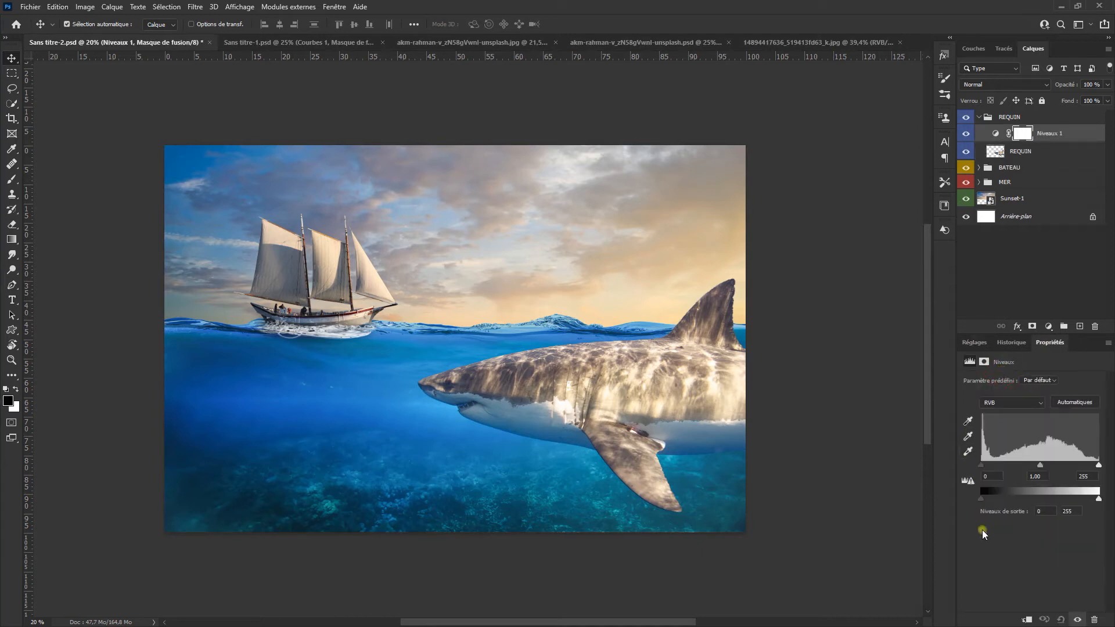
right_click(1075, 133)
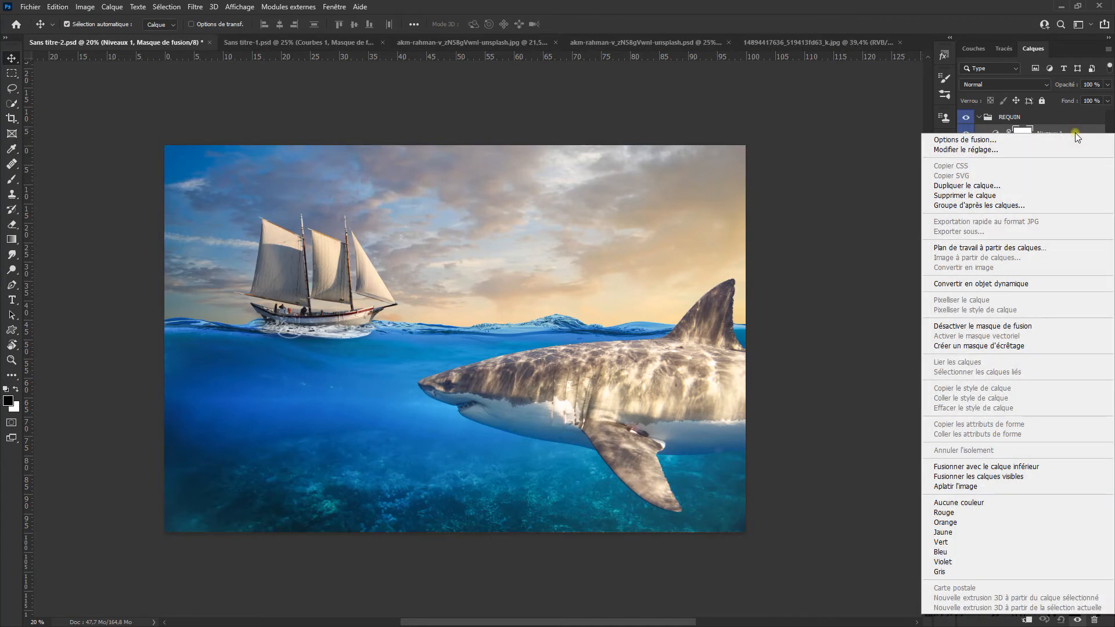
left_click(1045, 346)
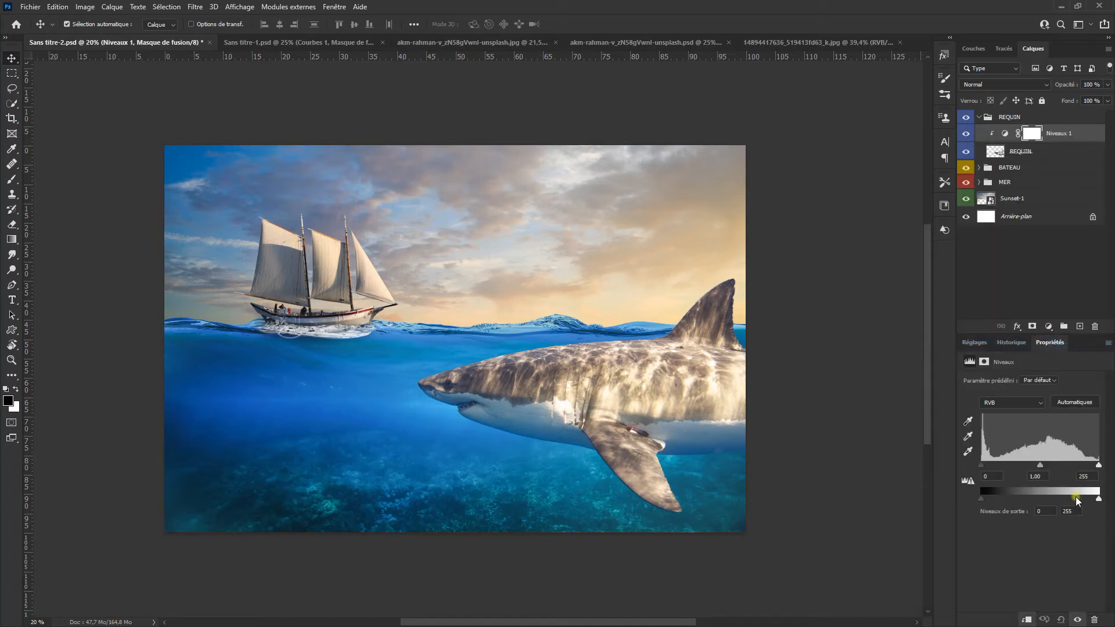
left_click_drag(1099, 503, 1016, 497)
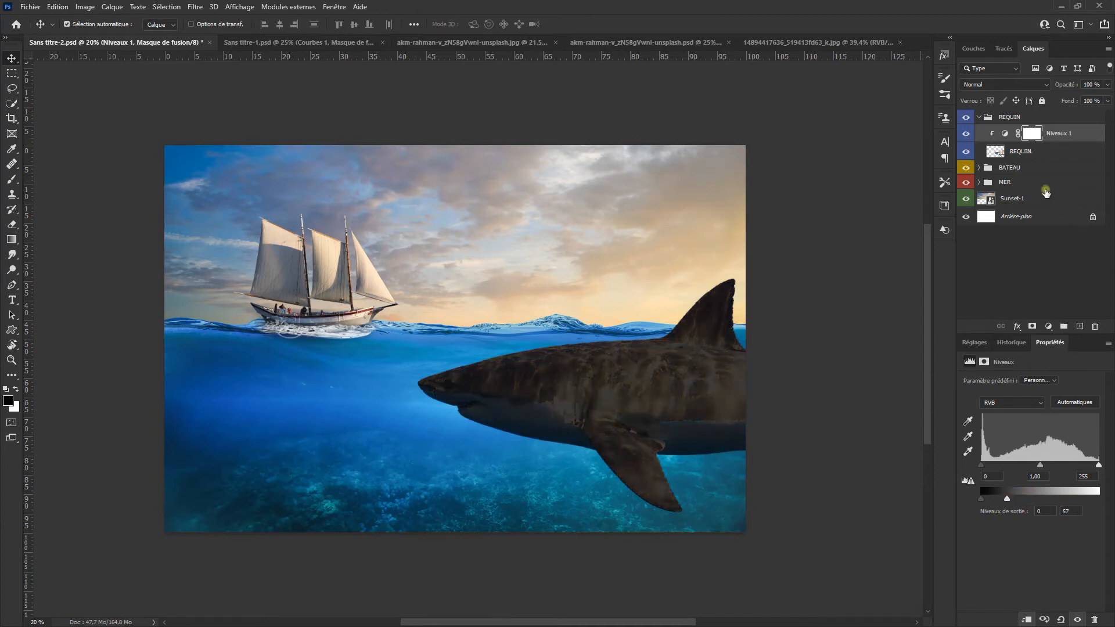
Step: Paint on the Levels mask with a large soft black brush at 10 % opacity to brighten the dorsal fin and upper back
left_click(12, 180)
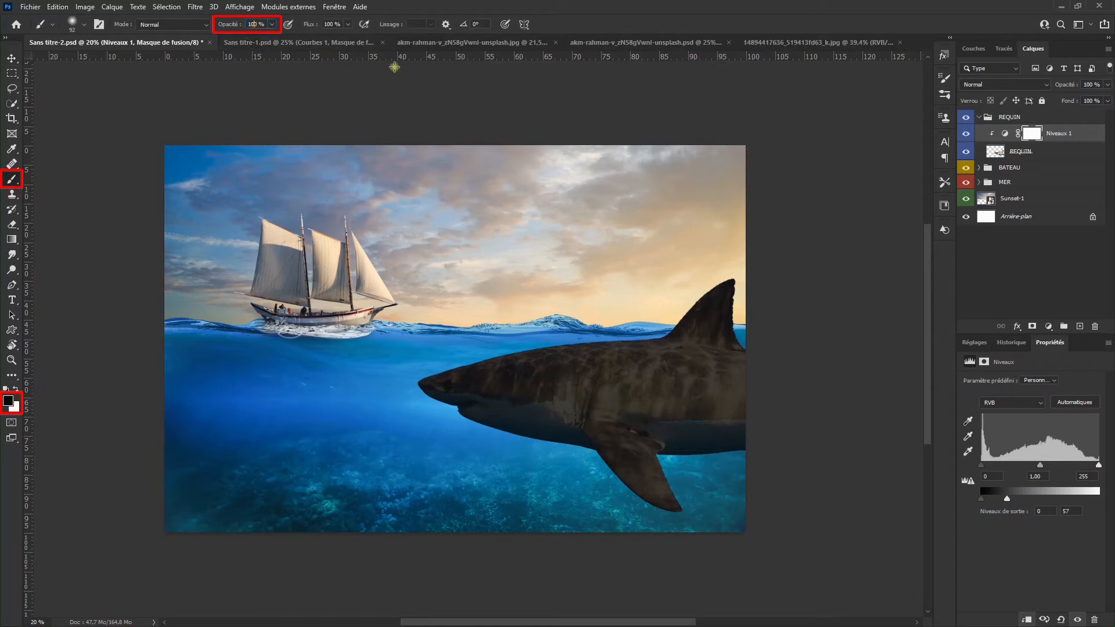
key("1")
mouse_move(663, 385)
left_mouse_down()
mouse_move(684, 388)
mouse_move(696, 249)
left_mouse_up()
left_click_drag(791, 279, 715, 350)
left_click_drag(767, 293, 687, 324)
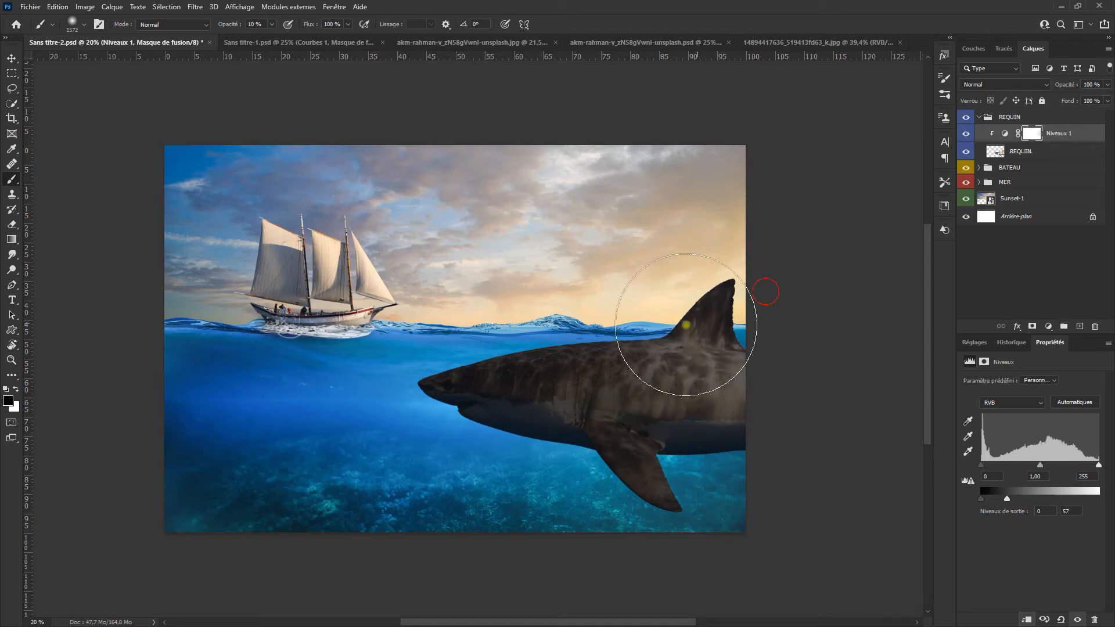
mouse_move(757, 232)
left_mouse_down()
mouse_move(630, 302)
mouse_move(722, 248)
mouse_move(733, 255)
mouse_move(657, 301)
mouse_move(633, 303)
left_mouse_up()
Step: Set the brush opacity to 5 % and paint the Levels mask along the shark's back and underside to soften the darkening
type("5")
key("Return")
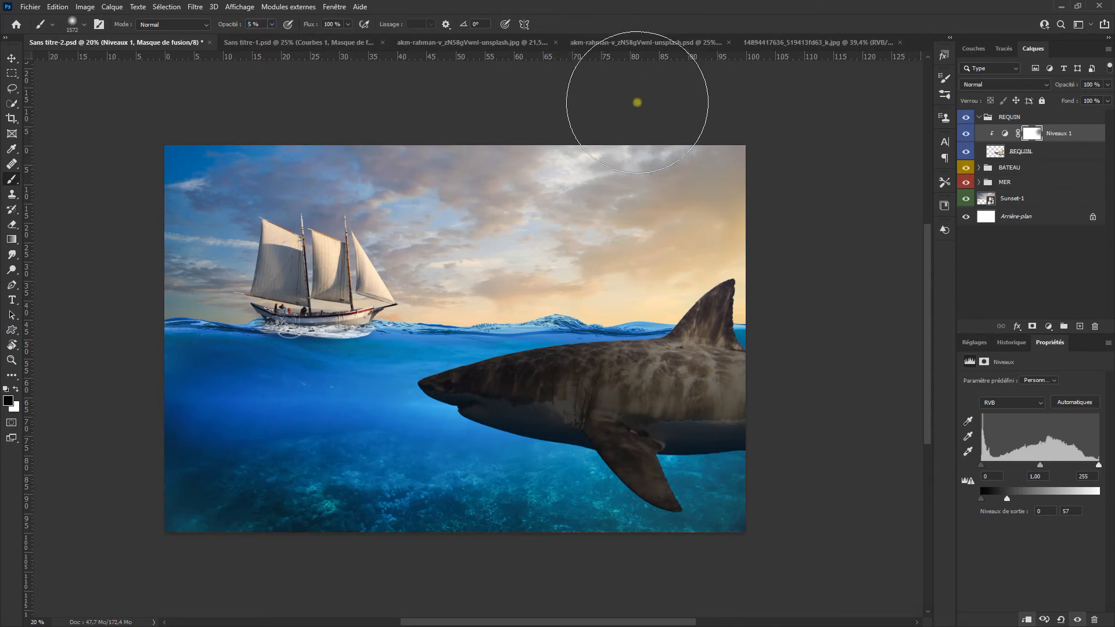
mouse_move(546, 272)
left_mouse_down()
mouse_move(517, 295)
mouse_move(755, 289)
left_mouse_up()
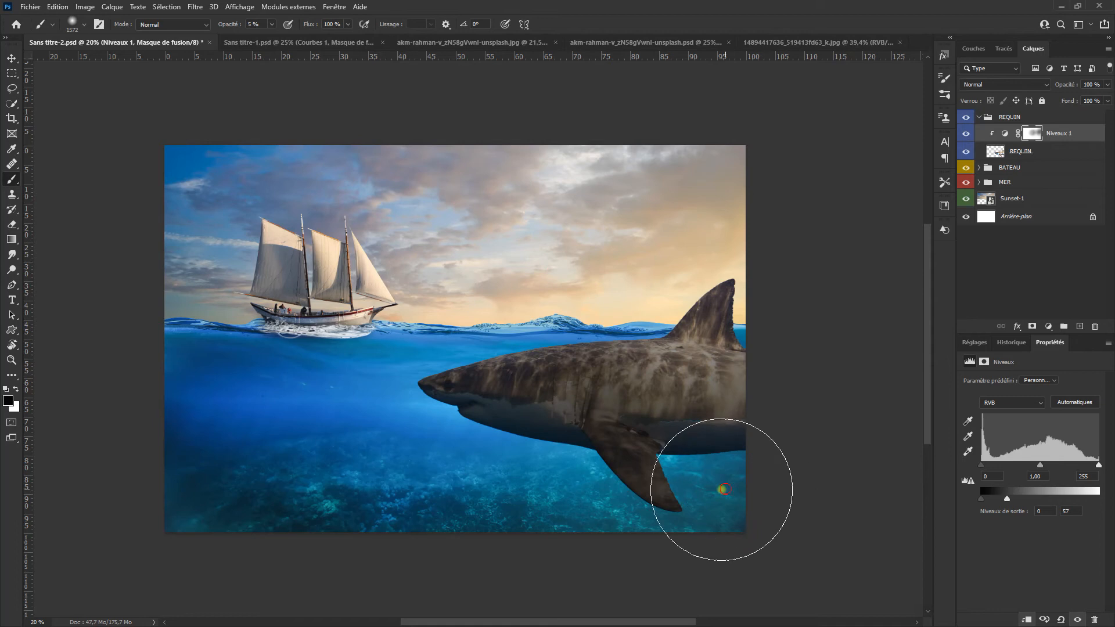
mouse_move(722, 489)
left_mouse_down()
mouse_move(552, 484)
mouse_move(510, 465)
left_mouse_up()
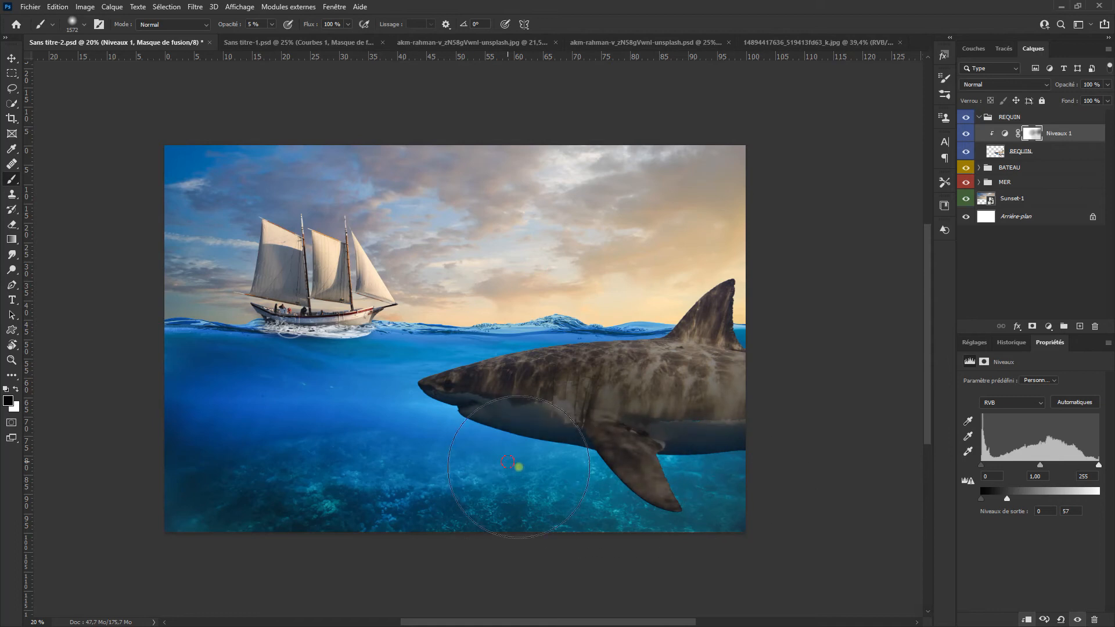
Step: Add a Color Balance adjustment above the Levels layer and clip it to the shark
left_click(976, 344)
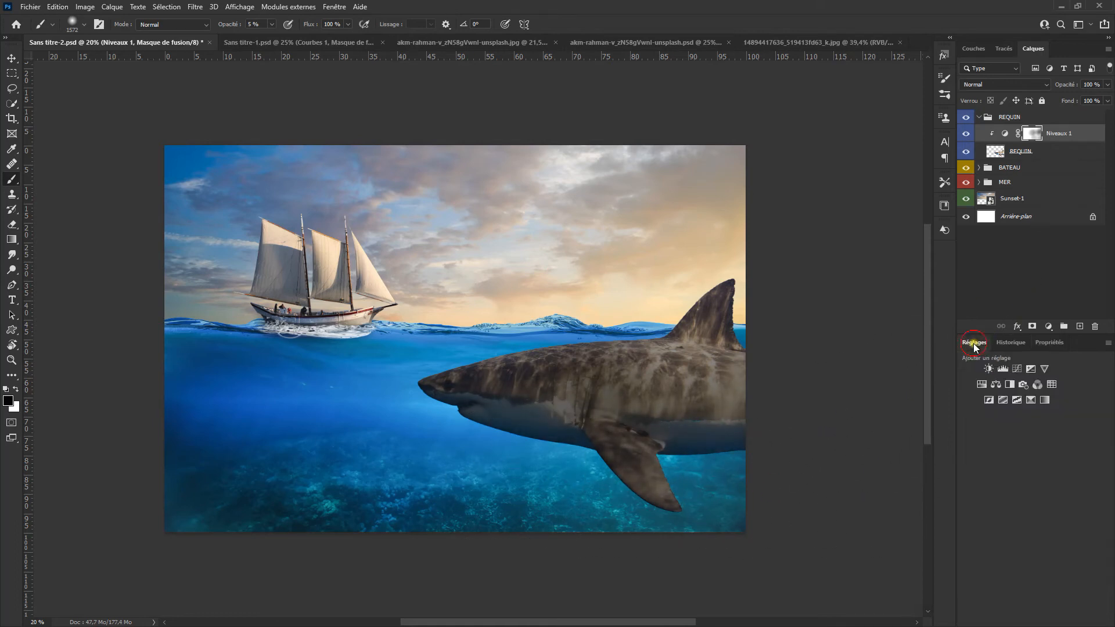
left_click(997, 385)
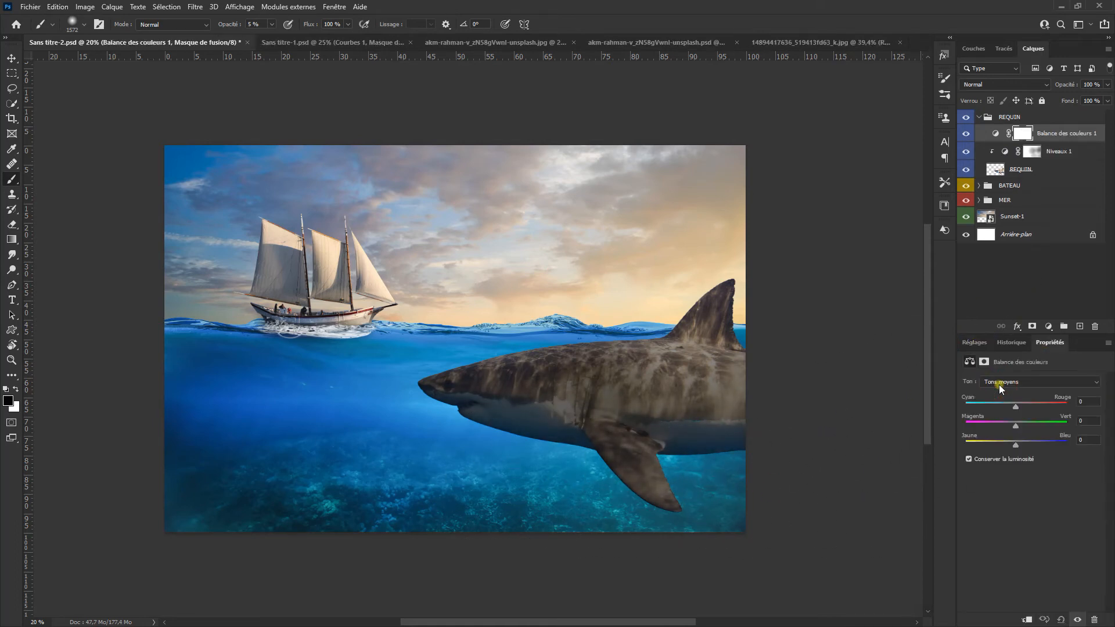
right_click(1083, 134)
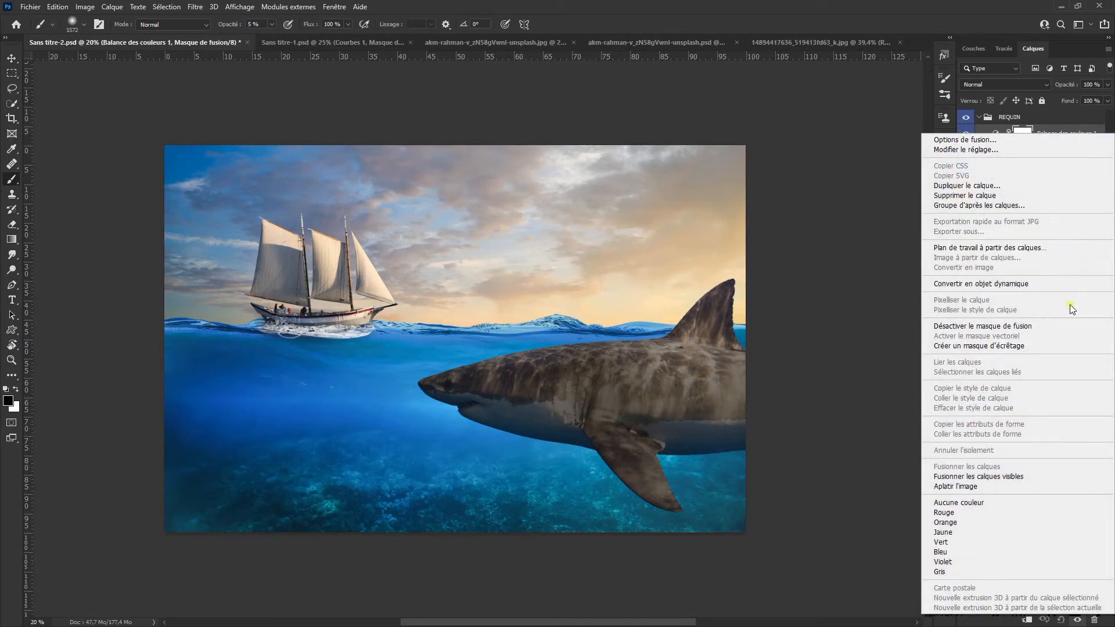
left_click(1072, 346)
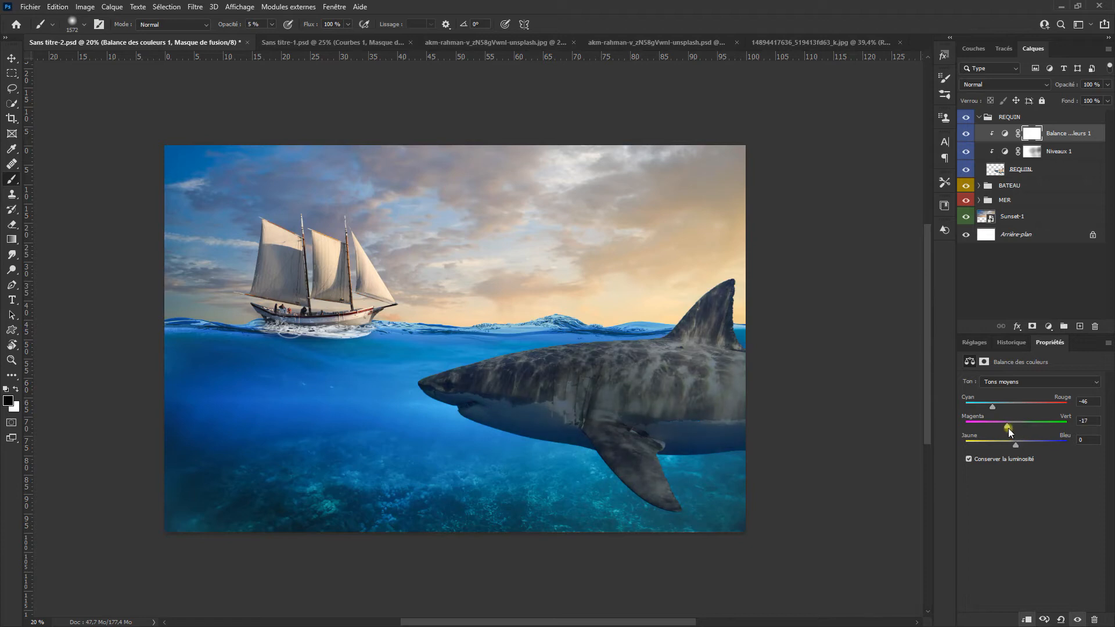
Step: Set the shark's Color Balance midtones to -72 on Cyan-Red, 0 on Magenta-Green and +46 on Yellow-Blue, and compare before and after
left_click_drag(1016, 447, 1016, 423)
left_click(993, 407)
left_click(965, 134)
left_click(965, 135)
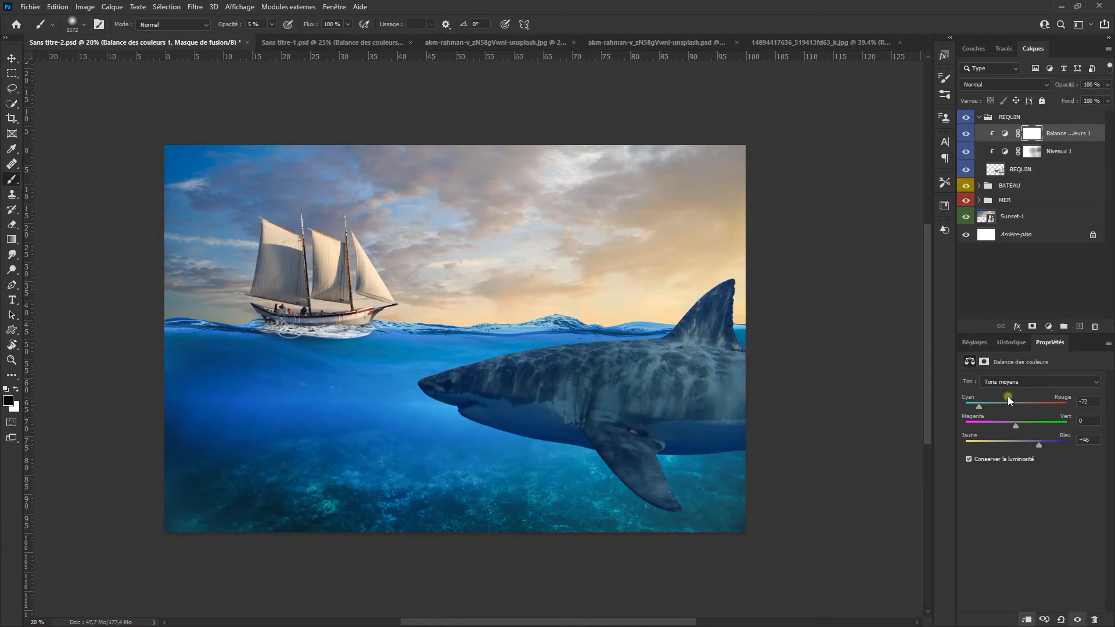
Step: Add a layer mask to the REQUIN layer and set up a black brush at 100 % opacity
left_click(996, 170)
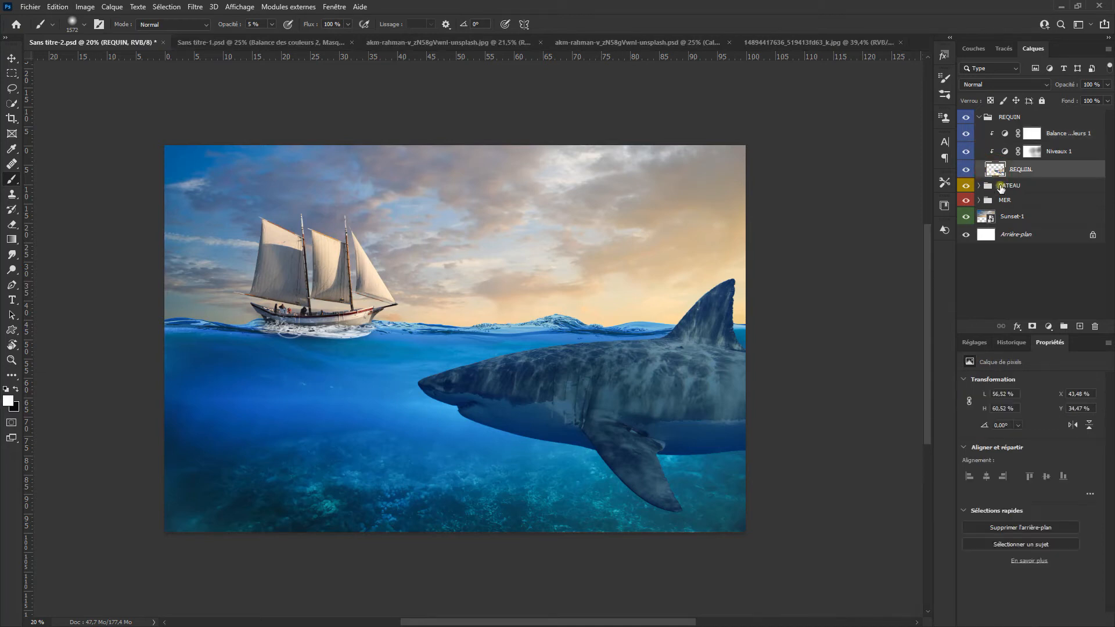
left_click(1033, 329)
scroll(787, 338, "up", 1)
key("x")
left_click_drag(228, 26, 304, 29)
scroll(685, 324, "up", 3)
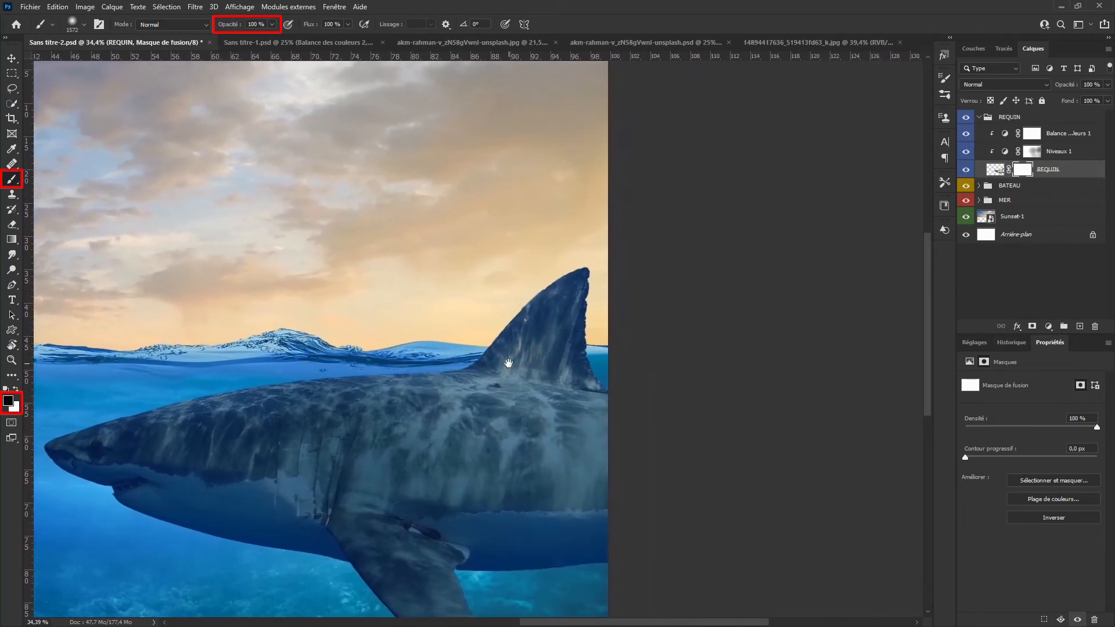
scroll(546, 354, "up", 2)
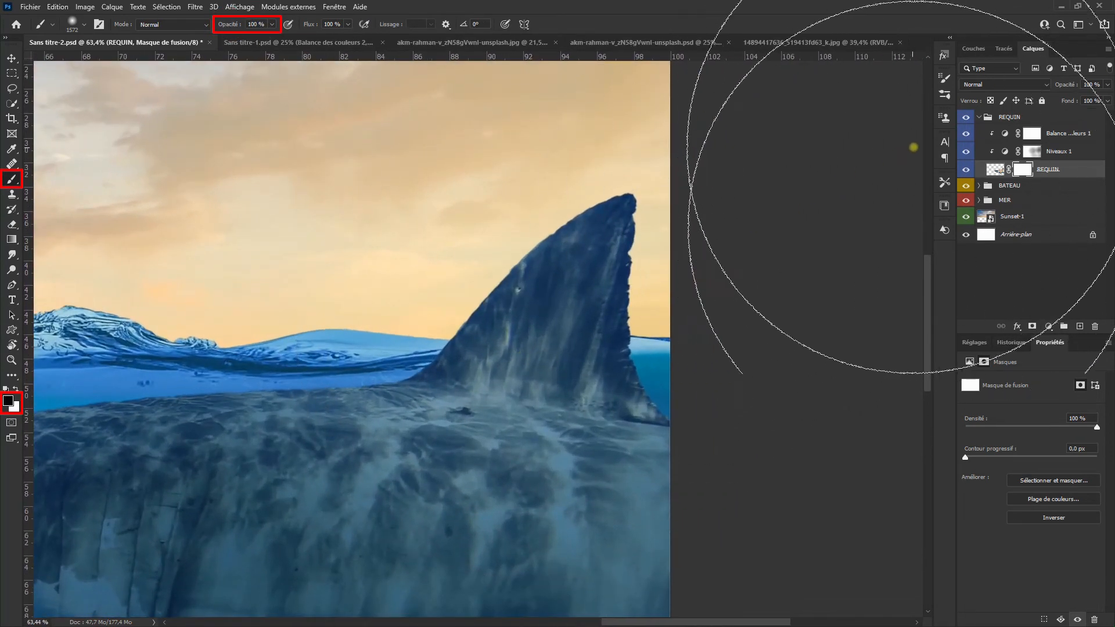
Step: Place vertical guides at the front and rear edges of the dorsal fin and a horizontal guide at the waterline
left_click(966, 171)
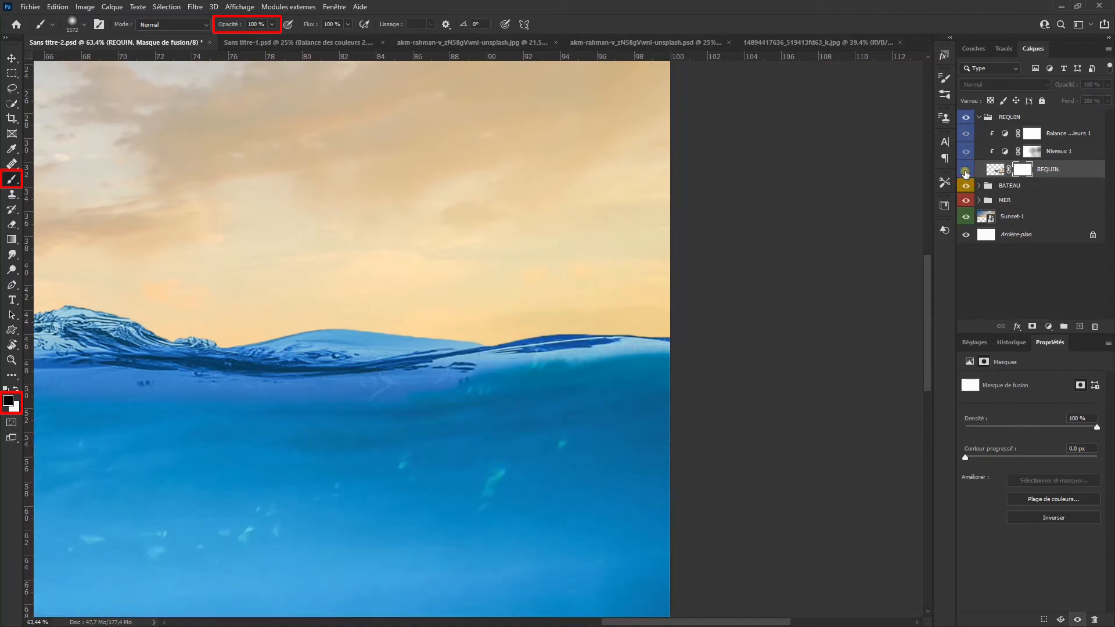
left_click(965, 170)
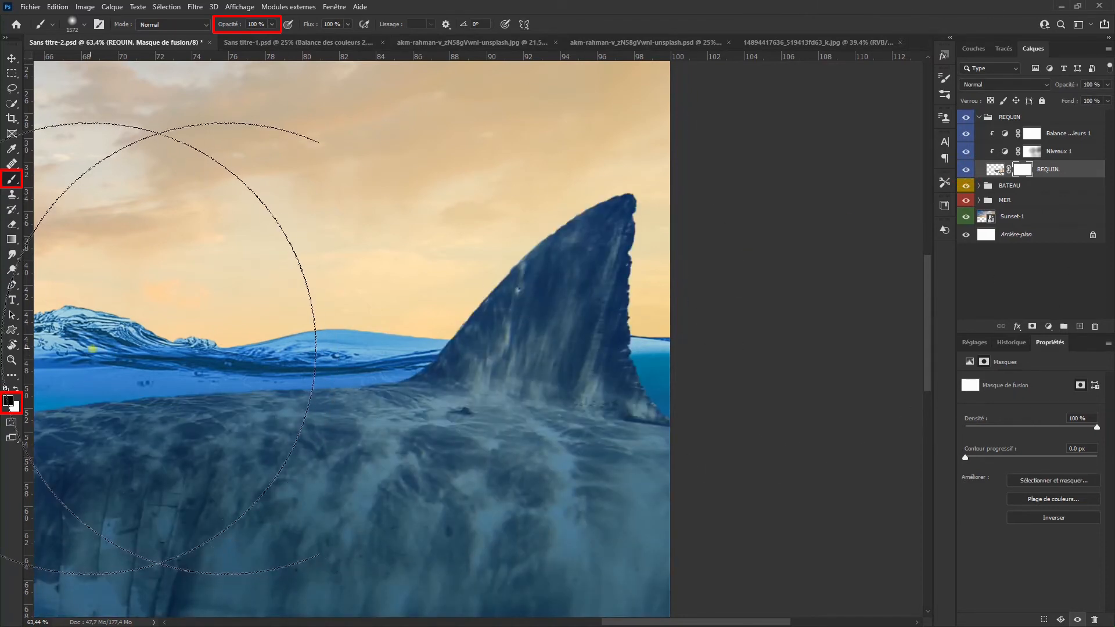
left_click_drag(28, 352, 448, 384)
mouse_move(337, 366)
left_mouse_down()
mouse_move(89, 406)
mouse_move(658, 401)
mouse_move(630, 409)
left_mouse_up()
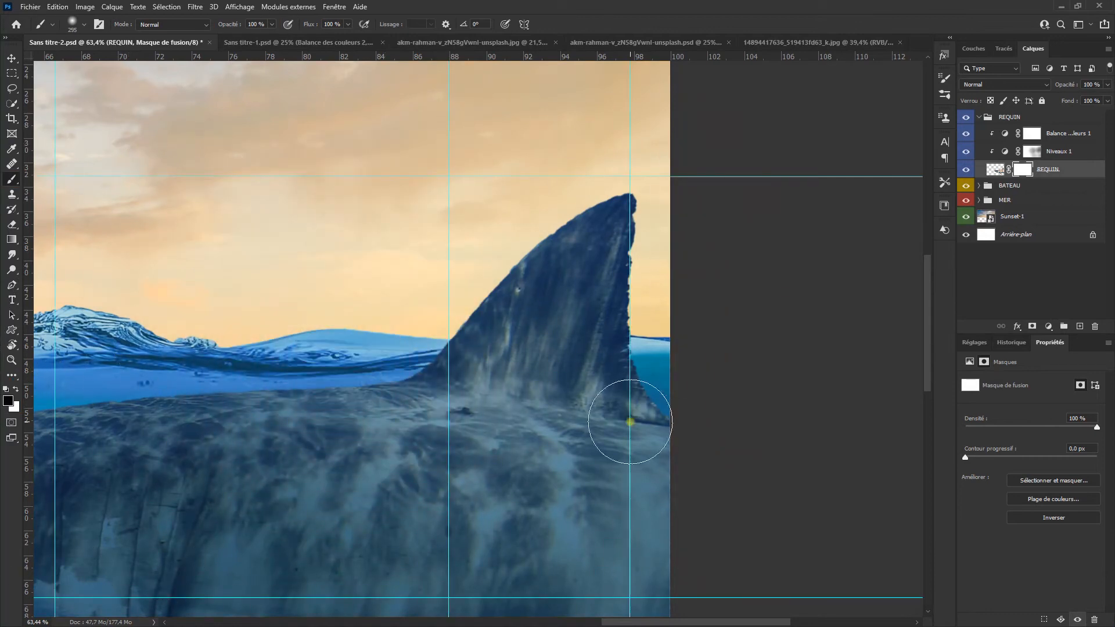
left_click_drag(518, 57, 547, 342)
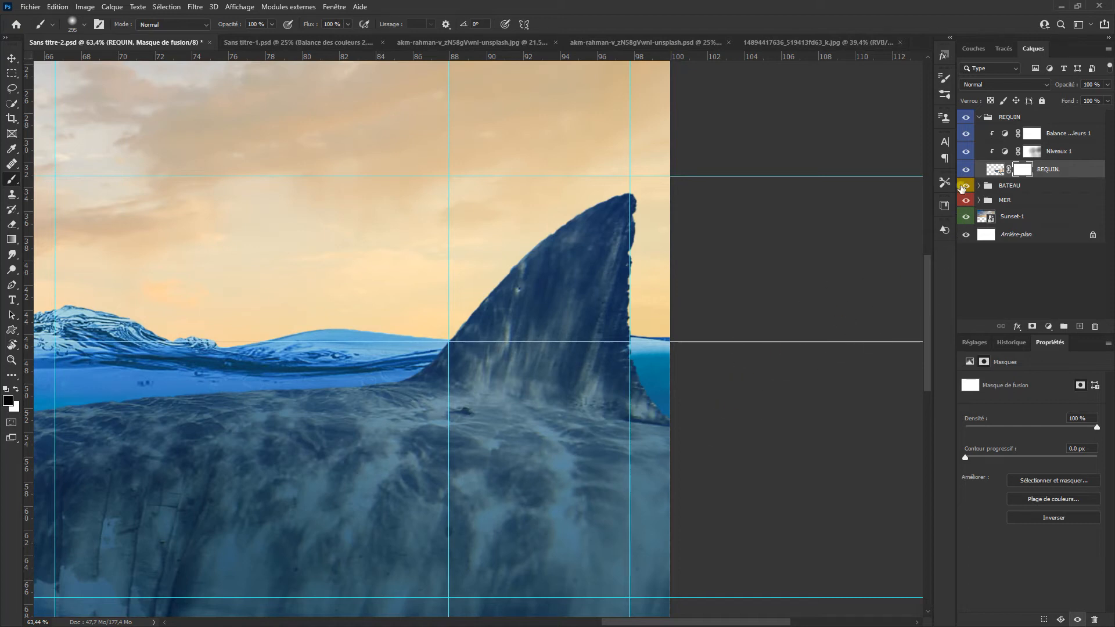
Step: Hide the REQUIN layer and draw a closed Pen path between the guides, following the wave crest and enclosing the water just below it
left_click(964, 169)
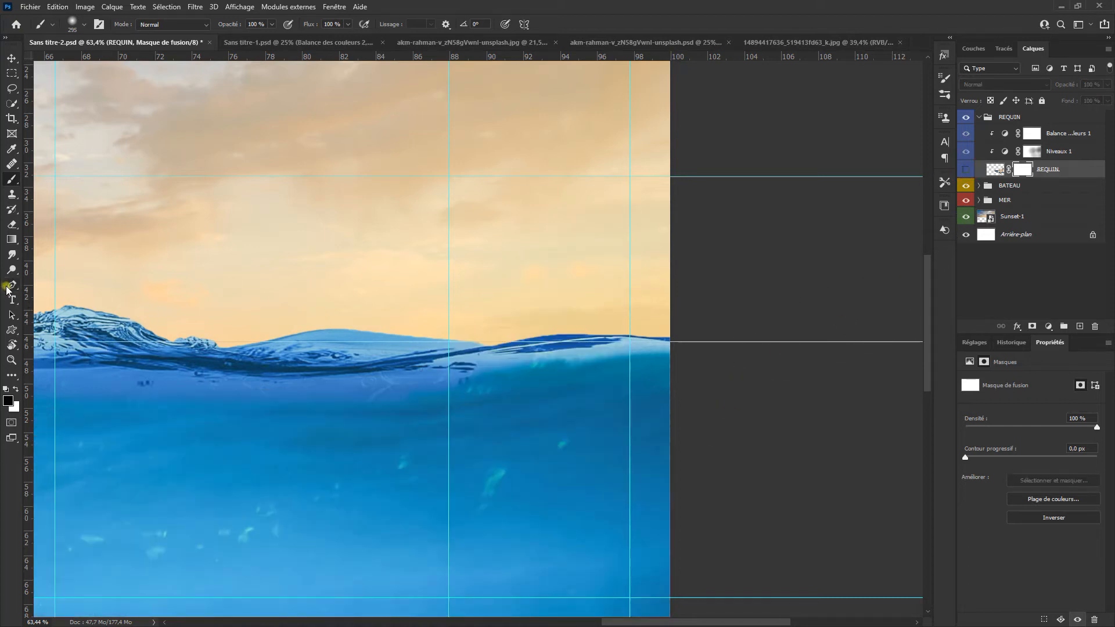
left_click(10, 286)
scroll(433, 348, "up", 5)
left_click(447, 344)
left_click(504, 344)
left_click(540, 358)
left_click(567, 358)
left_click(601, 352)
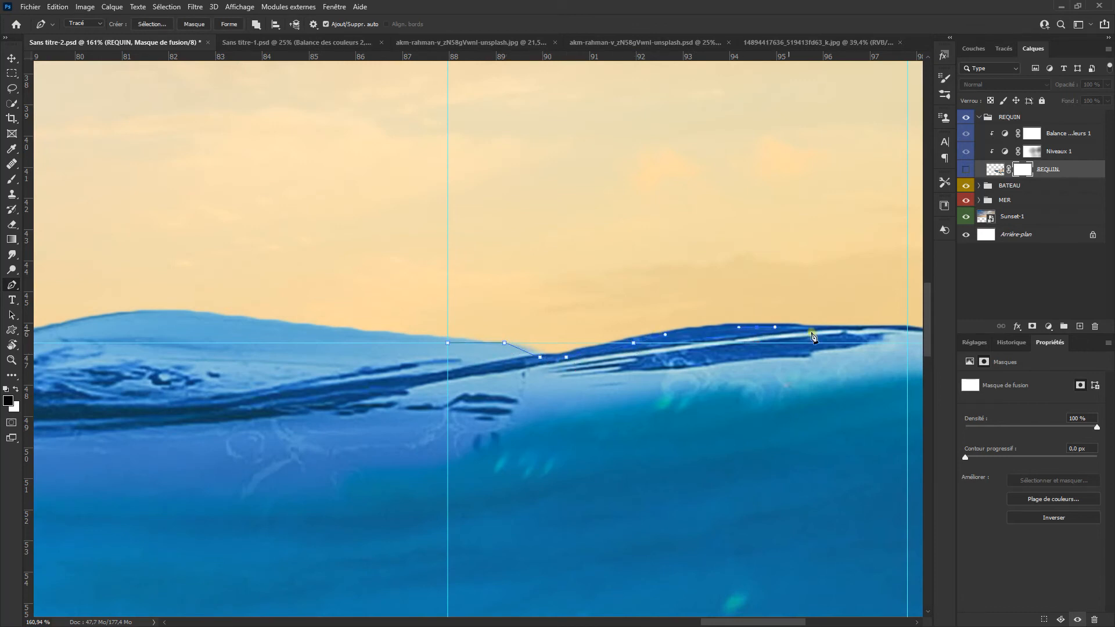
left_click_drag(901, 331, 907, 328)
scroll(907, 332, "down", 3)
left_click(908, 343)
scroll(859, 355, "down", 1)
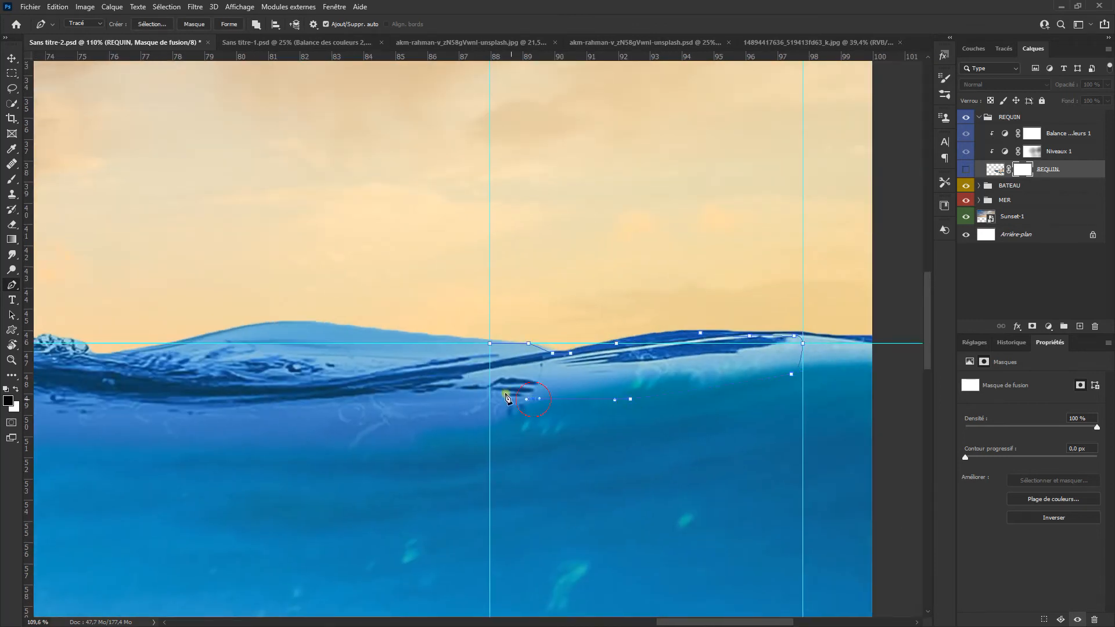
Step: Convert the waterline path into a selection and show the REQUIN layer again
left_click(136, 25)
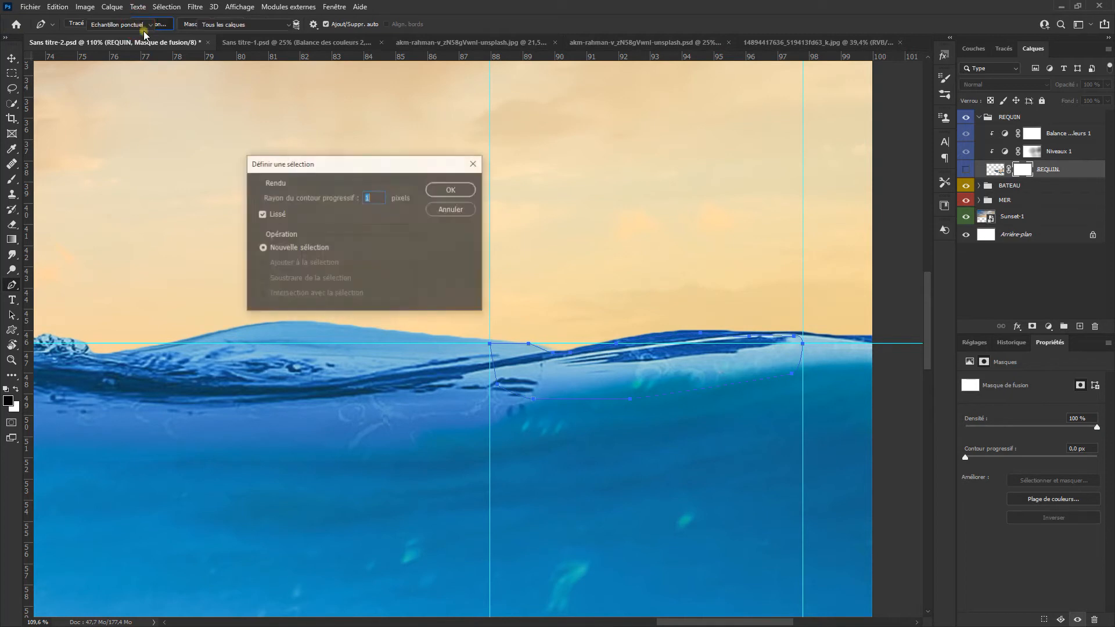
left_click(446, 192)
left_click(966, 169)
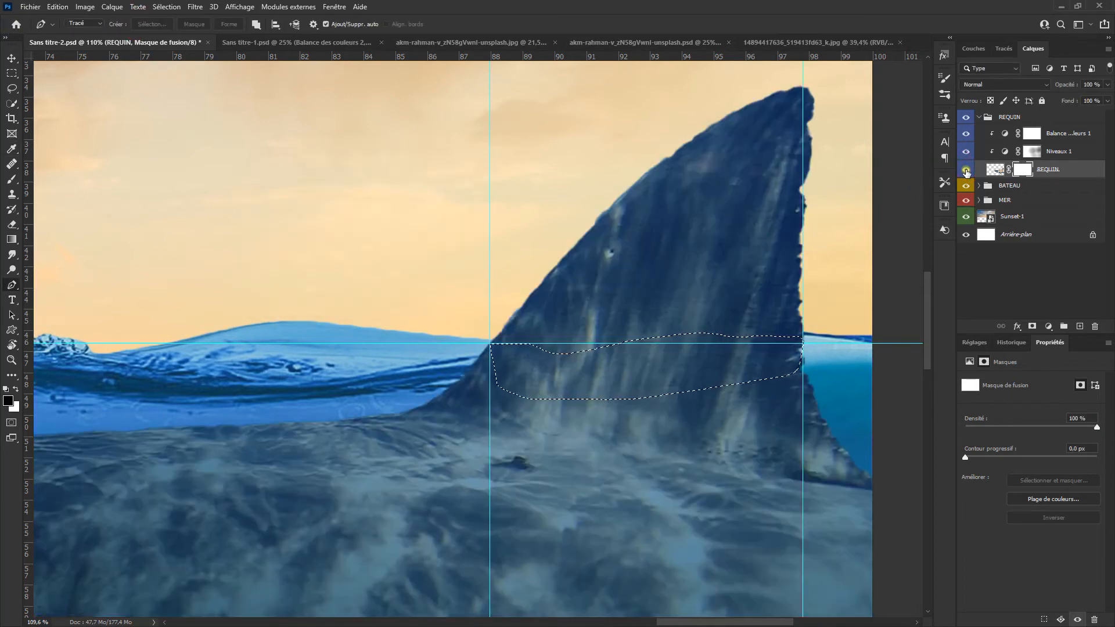
Step: Fill the selected area of the REQUIN mask with black at 100 % opacity and deselect it
left_click(58, 7)
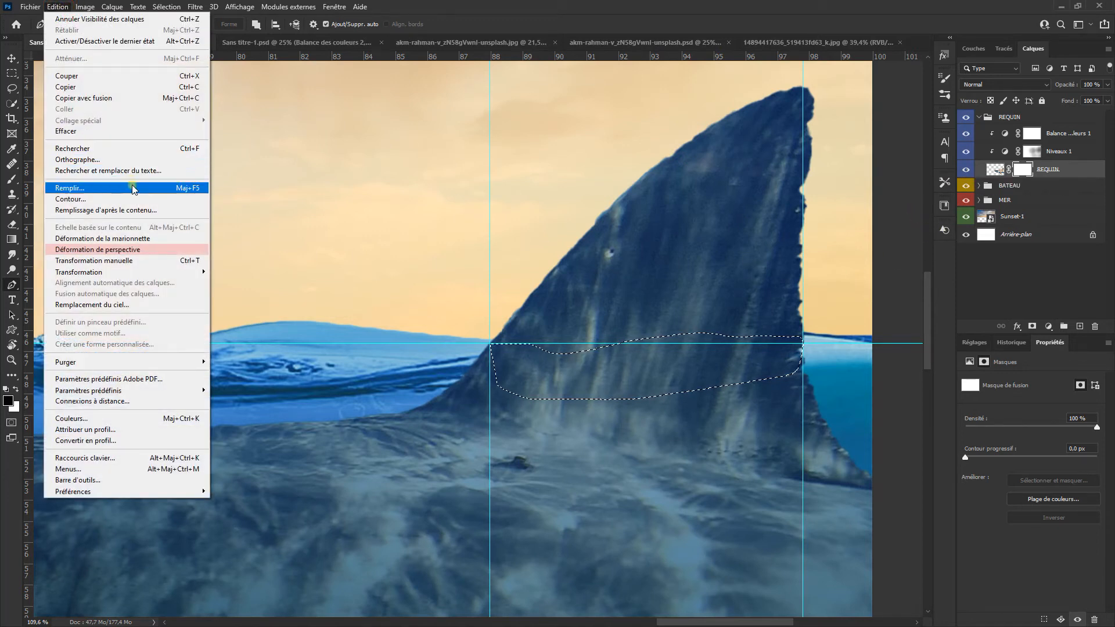
left_click(133, 188)
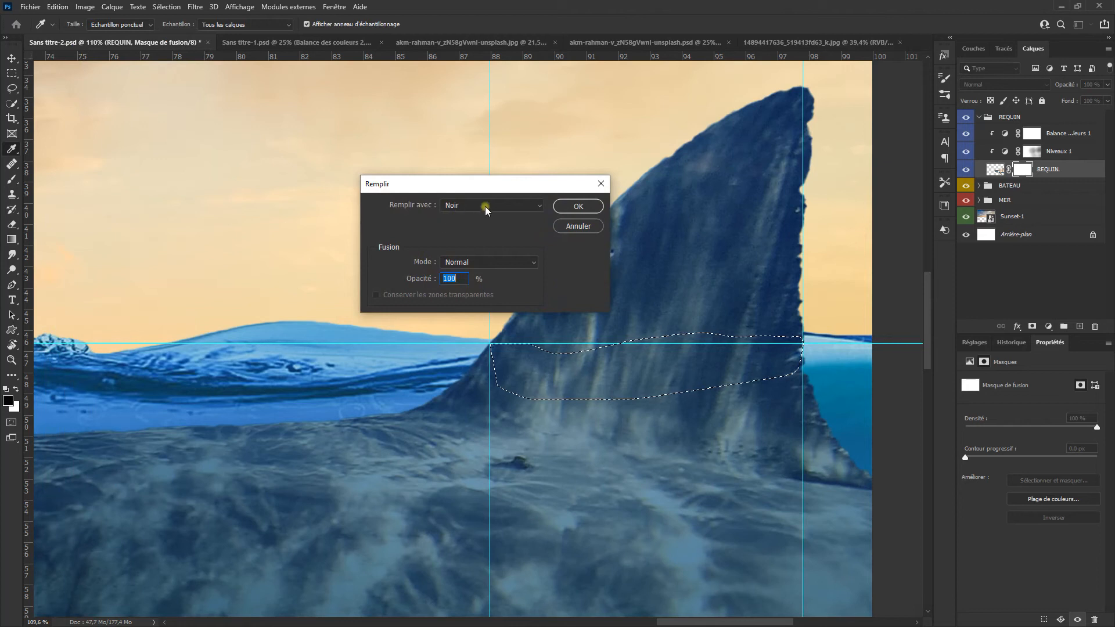
left_click(579, 206)
key("p")
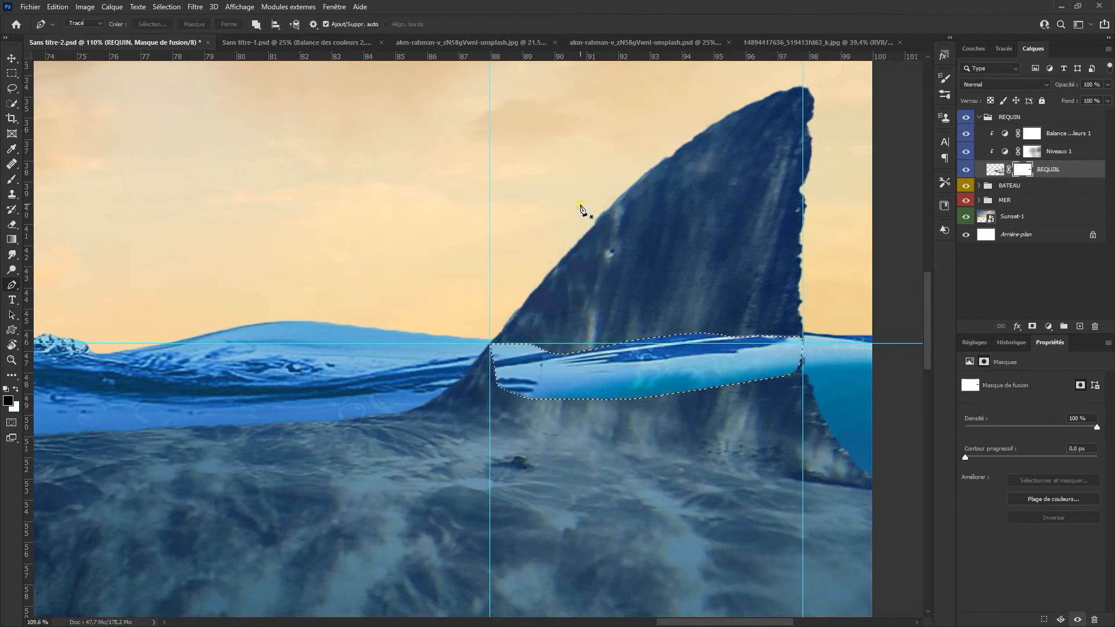
key("ctrl+d")
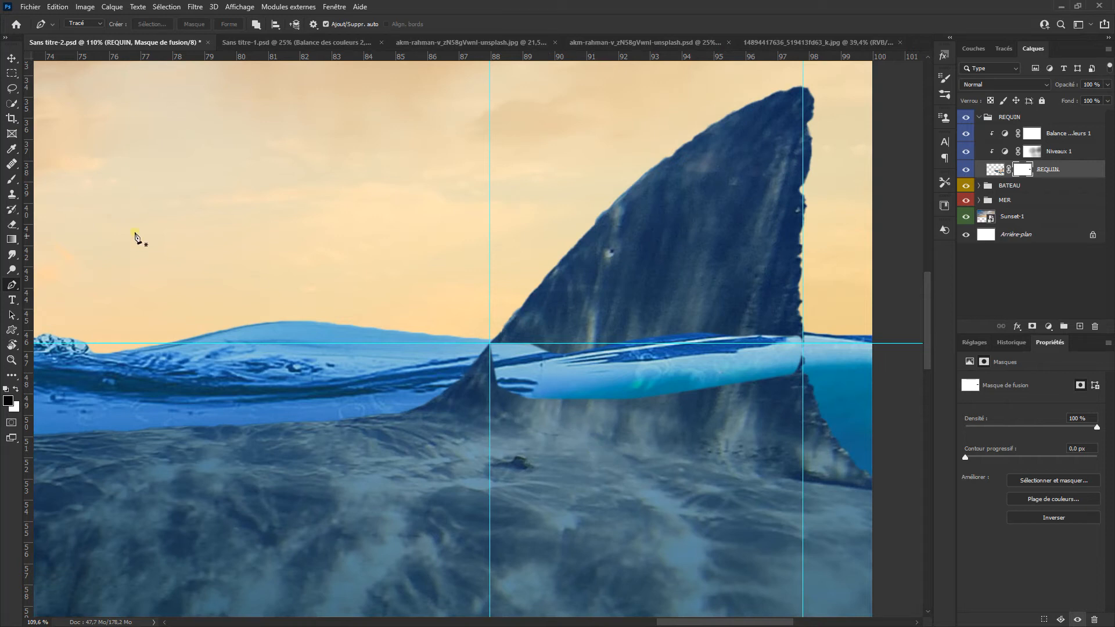
Step: Hide the guides and refine the REQUIN mask around the base of the dorsal fin with a small soft brush
left_click(12, 181)
key("ctrl+h")
right_click(504, 414, "alt")
mouse_move(525, 381)
left_mouse_down()
mouse_move(506, 366)
mouse_move(450, 373)
left_mouse_up()
key("x")
scroll(507, 350, "up", 3)
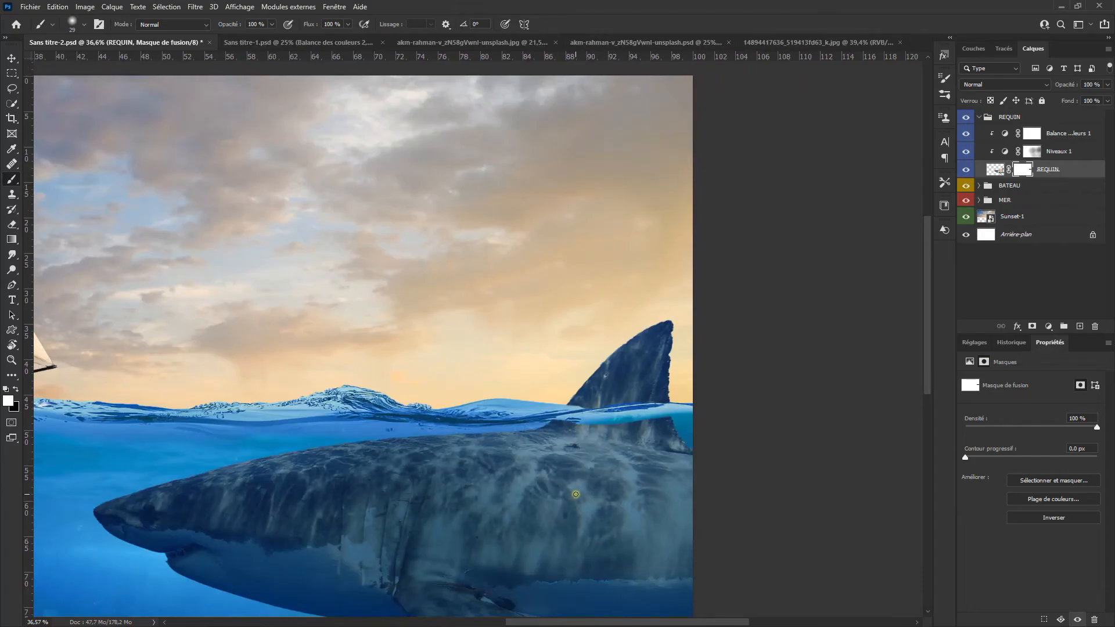
scroll(566, 498, "down", 1)
left_click_drag(554, 481, 535, 398)
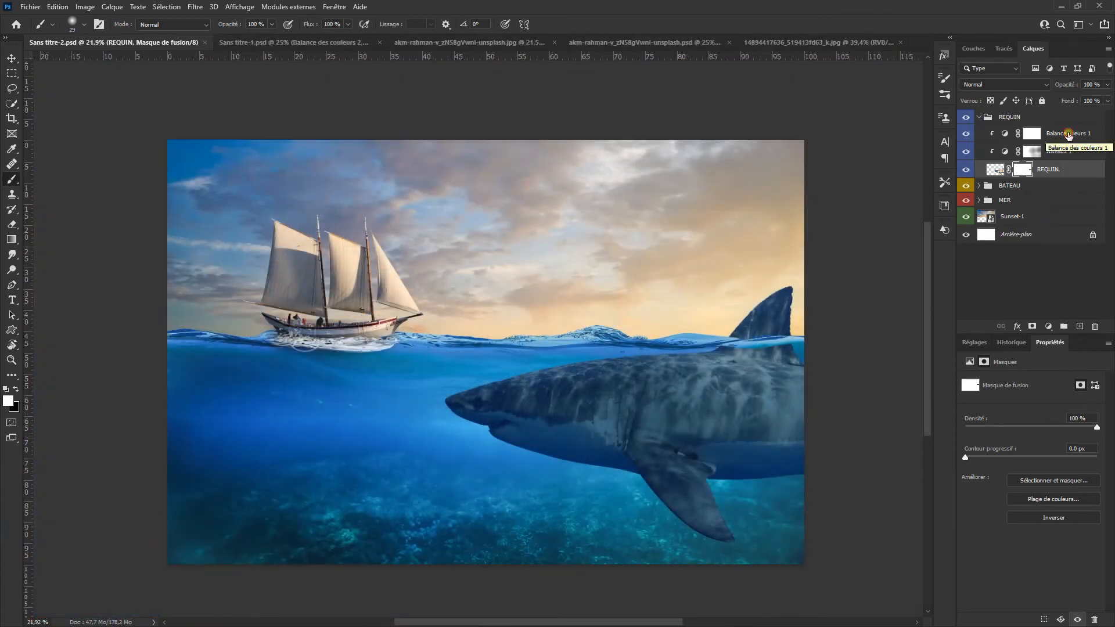
Step: Add an empty layer above the Color Balance layer and choose the Water Splash 3 brush for it
left_click(1069, 136)
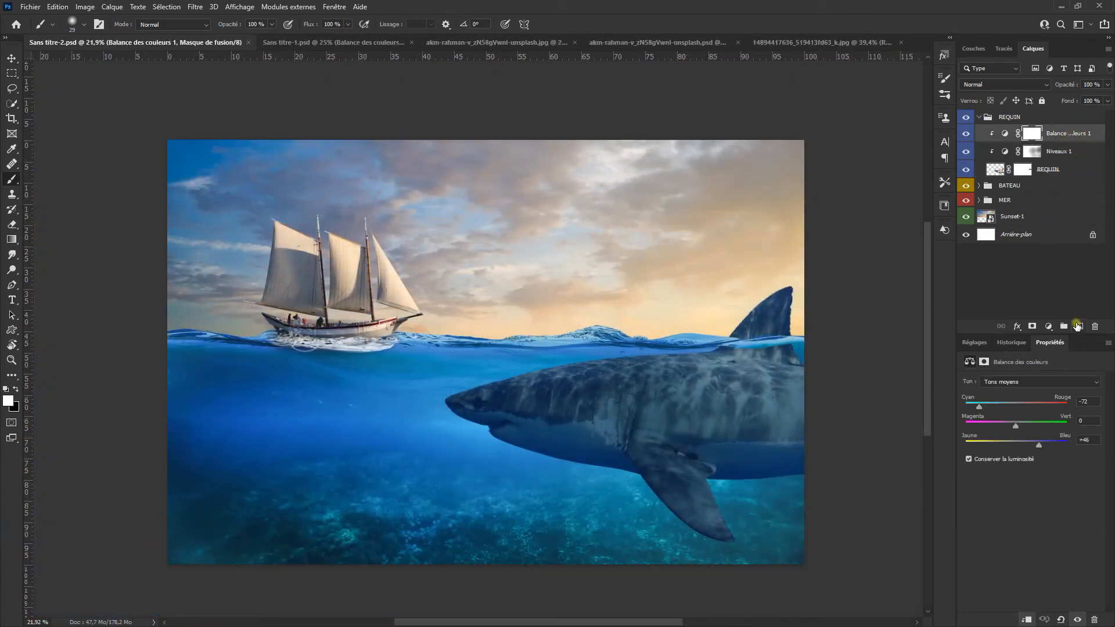
left_click(1080, 328)
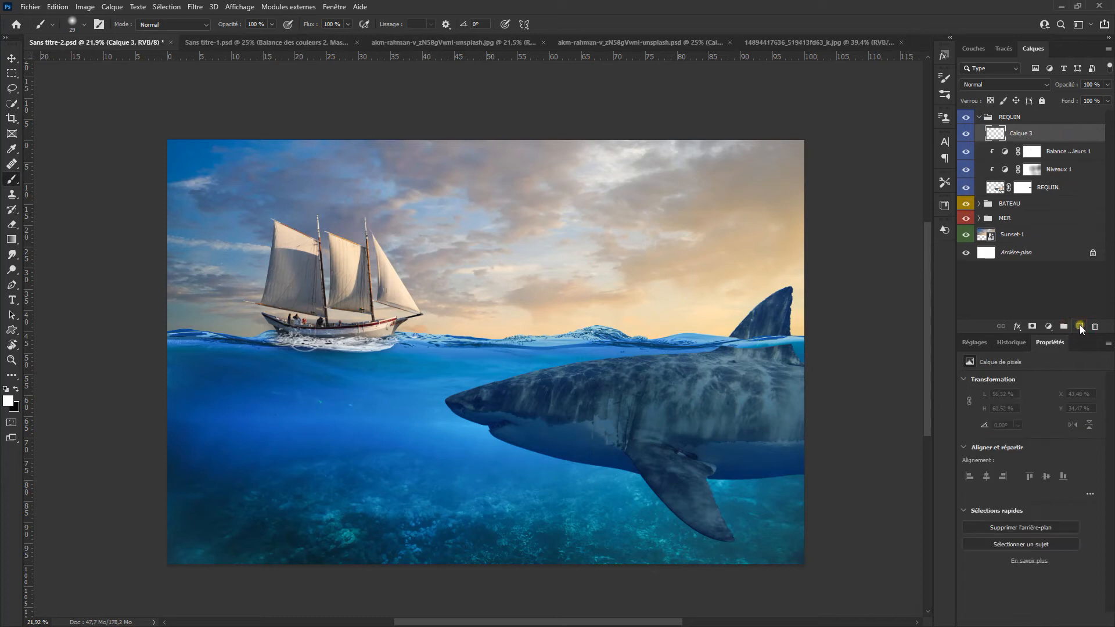
right_click(549, 356)
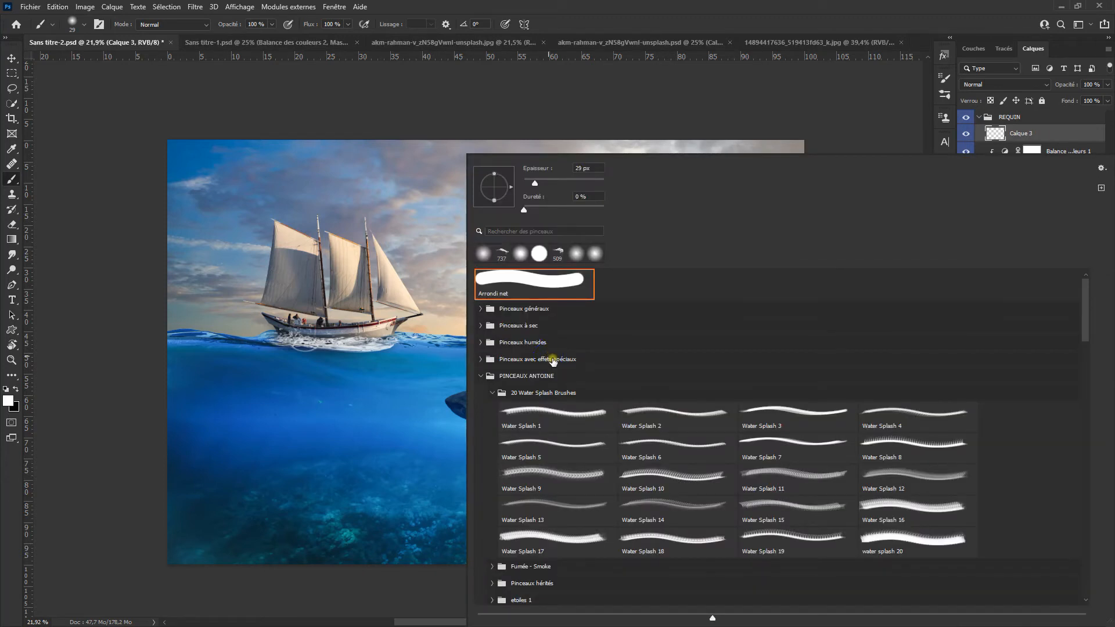
left_click(646, 411)
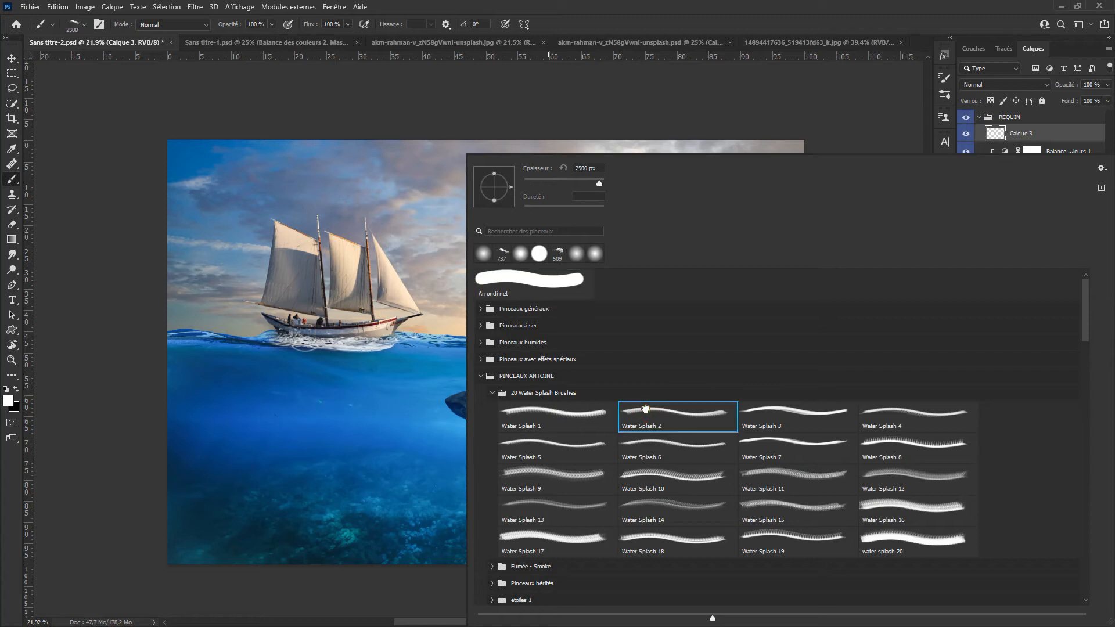
left_click(767, 415)
key("Return")
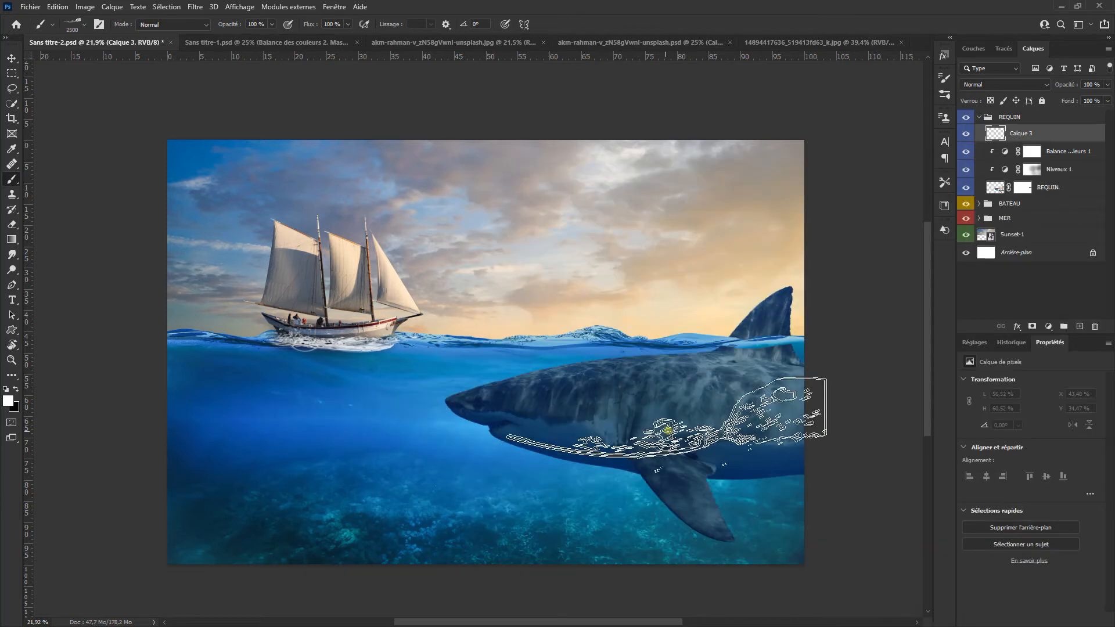
Step: Resize the splash brush to 1070 px and stamp a white splash at the waterline across the dorsal fin's base
mouse_move(633, 392)
left_mouse_down()
mouse_move(527, 408)
mouse_move(590, 378)
mouse_move(527, 378)
left_mouse_up()
scroll(663, 365, "up", 2)
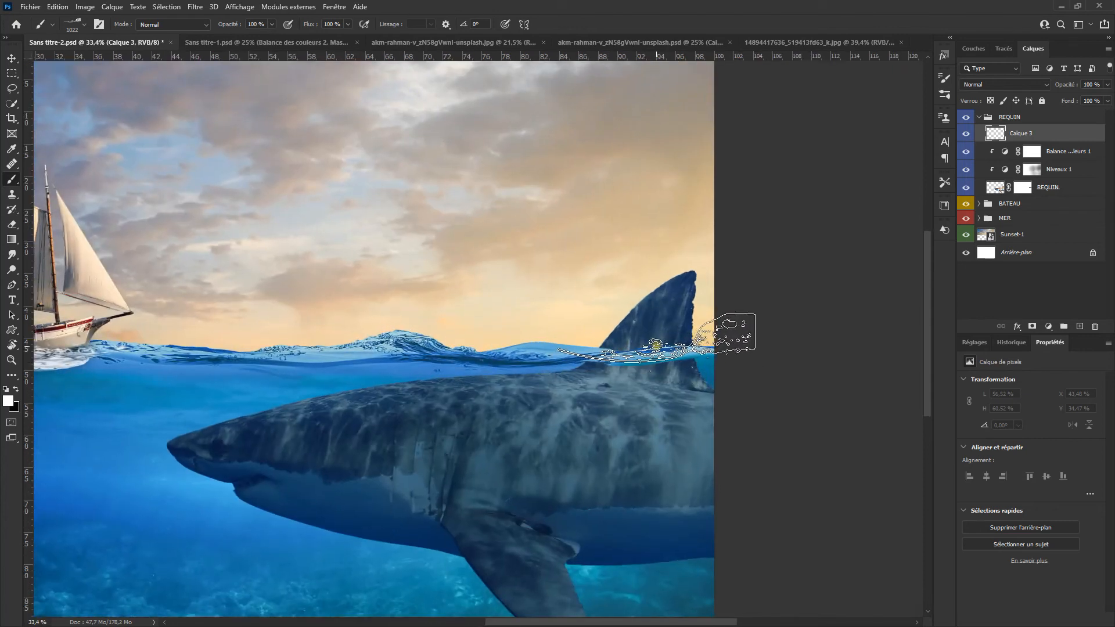
left_click(668, 342)
key("ctrl+z")
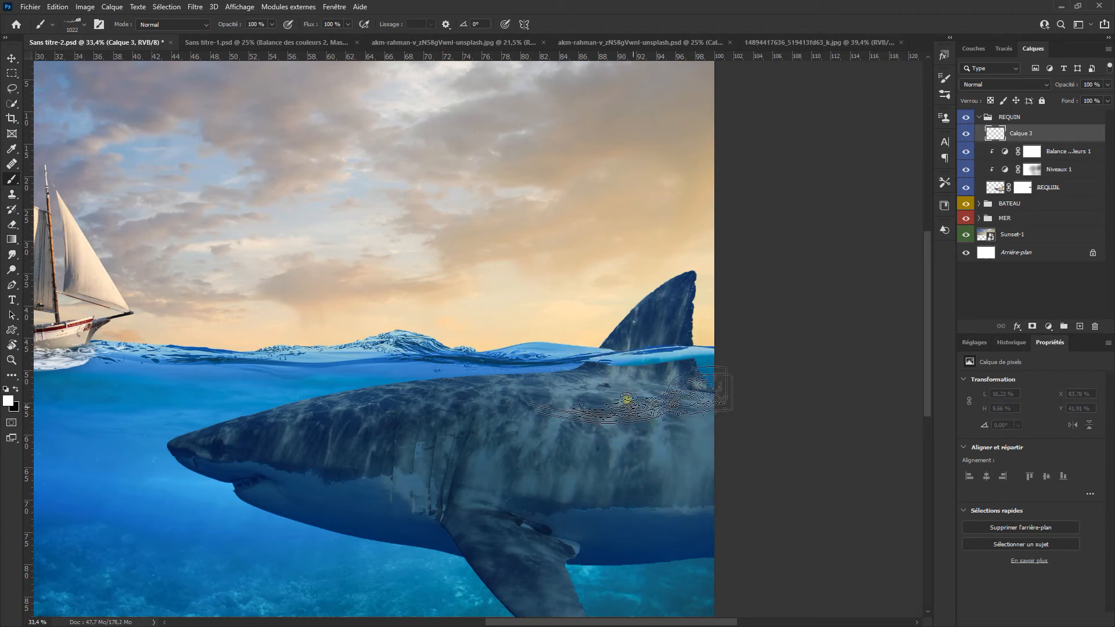
left_click_drag(608, 356, 617, 363)
left_click(668, 344)
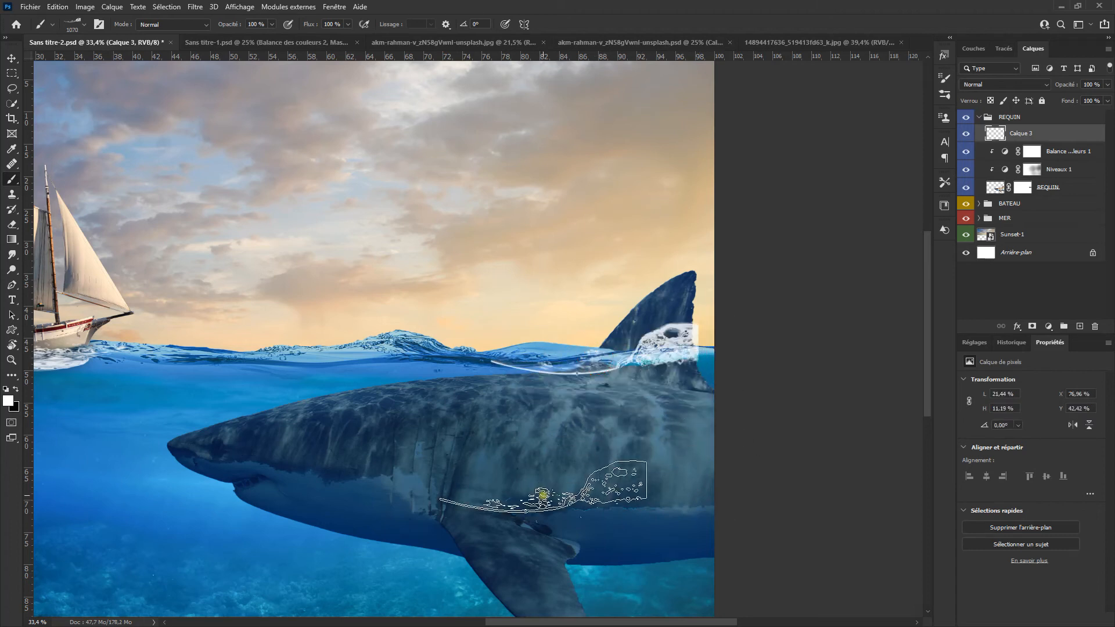
Step: Transform the splash to about 224 % width and 89.5 % height so it stretches along the waterline past the fin
key("ctrl+t")
left_click_drag(695, 353, 723, 354)
left_click_drag(490, 355, 468, 356)
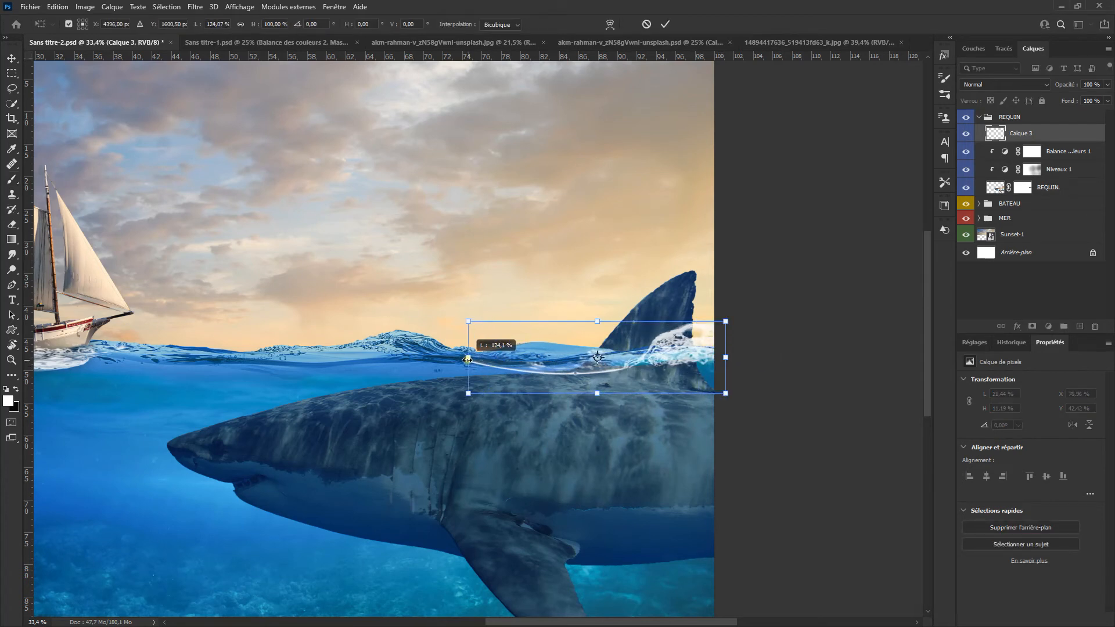
mouse_move(597, 319)
left_mouse_down()
mouse_move(597, 294)
mouse_move(597, 329)
left_mouse_up()
left_click_drag(472, 359, 265, 356)
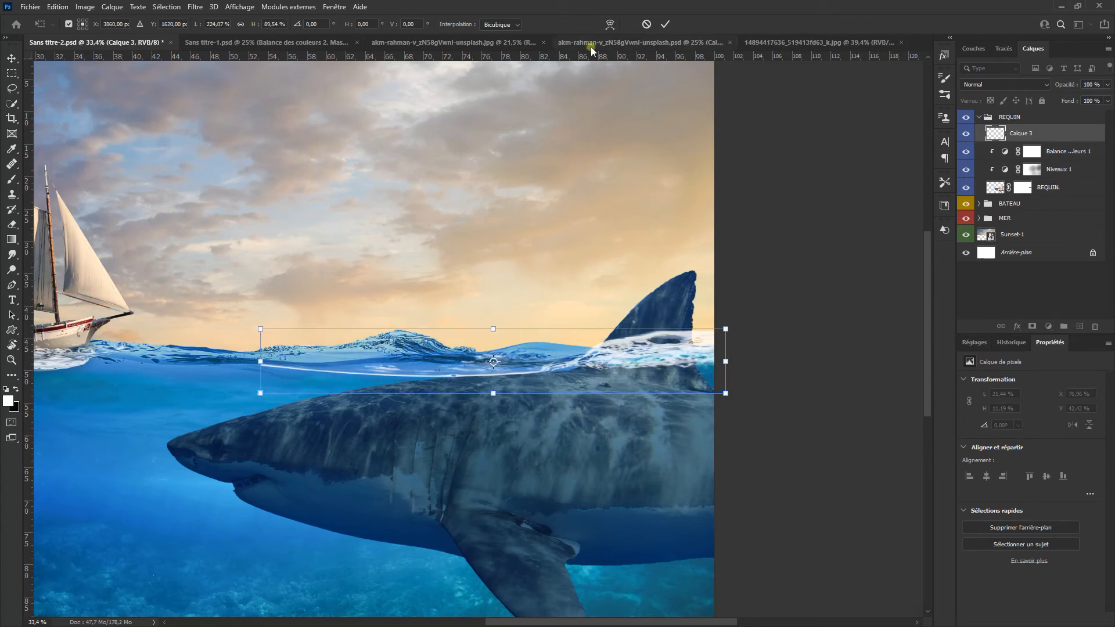
left_click(662, 25)
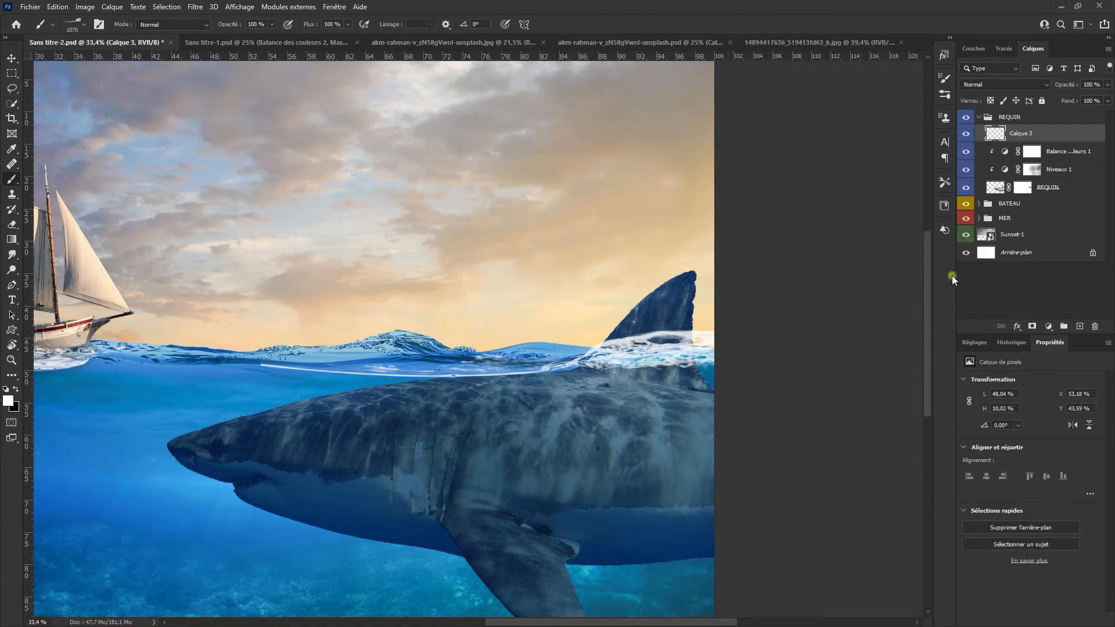
Step: Add a layer mask to the splash layer and switch to a smaller soft round brush
left_click(1032, 326)
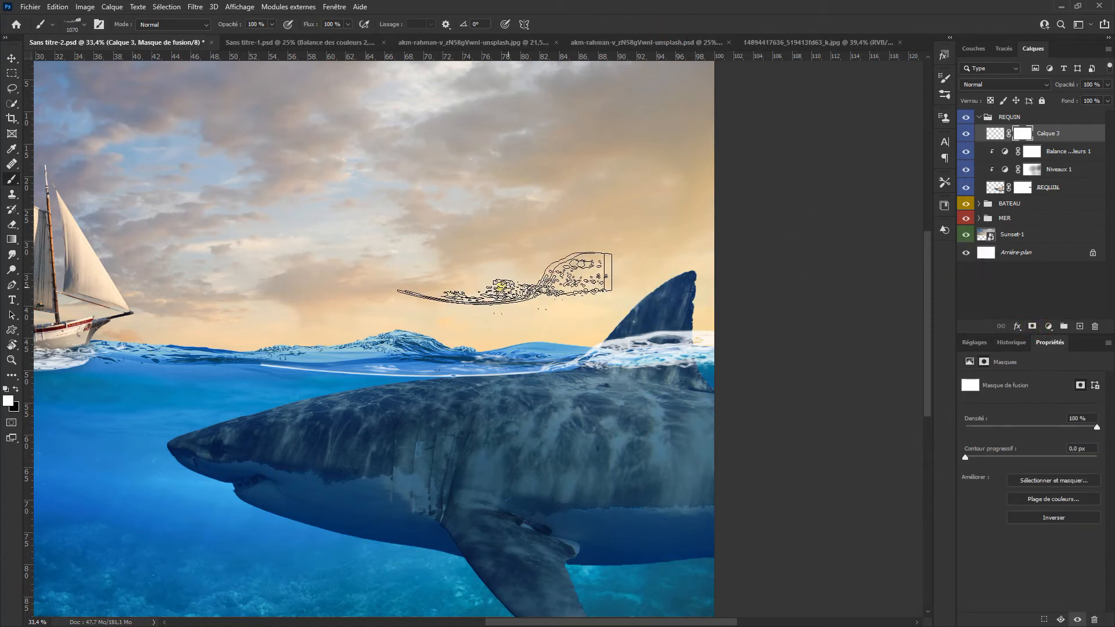
right_click(465, 276)
left_click(566, 254)
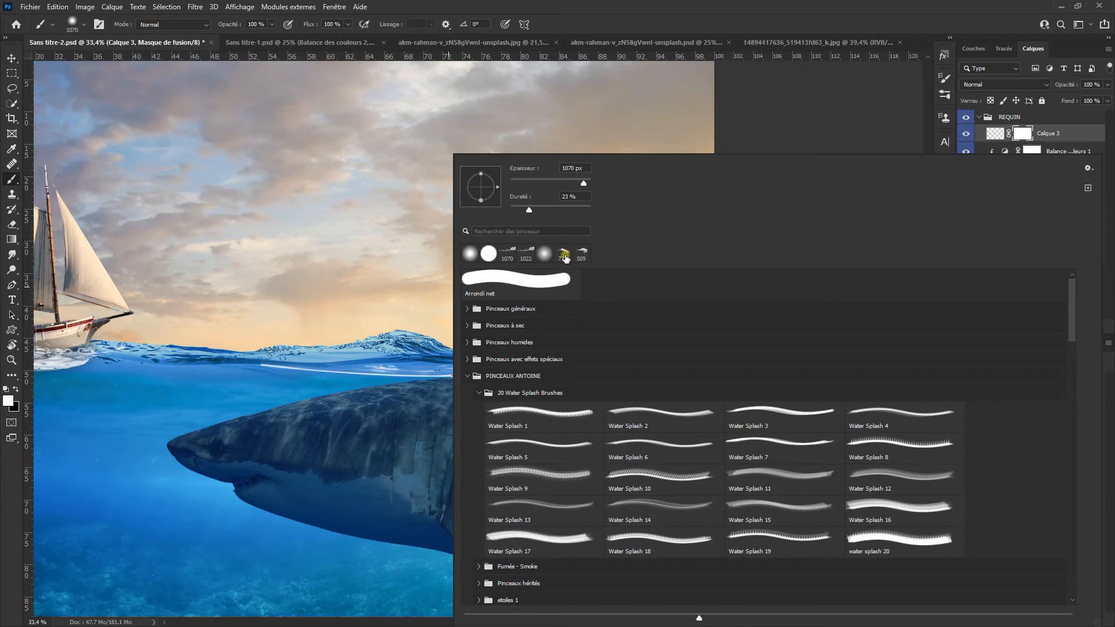
left_click(540, 255)
left_click(614, 25)
left_click_drag(567, 345, 485, 373)
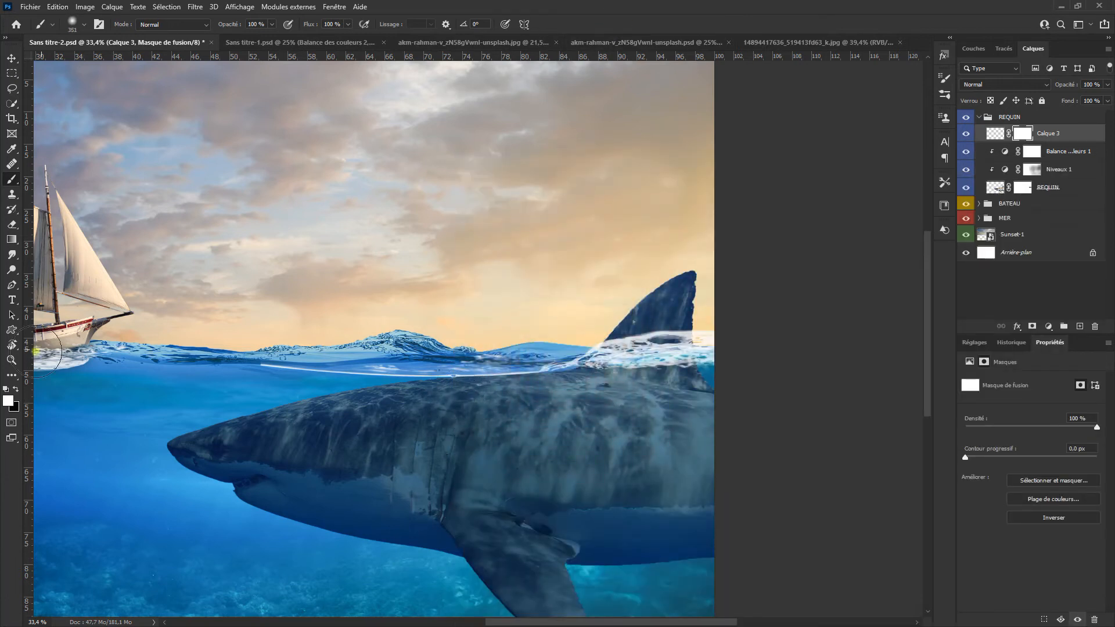
Step: Mask out the splash's thin white trailing line with black and lower the splash layer's opacity to 61 %
left_click(16, 392)
mouse_move(192, 374)
left_mouse_down()
mouse_move(430, 368)
mouse_move(525, 350)
left_mouse_up()
left_click_drag(1070, 87, 1048, 95)
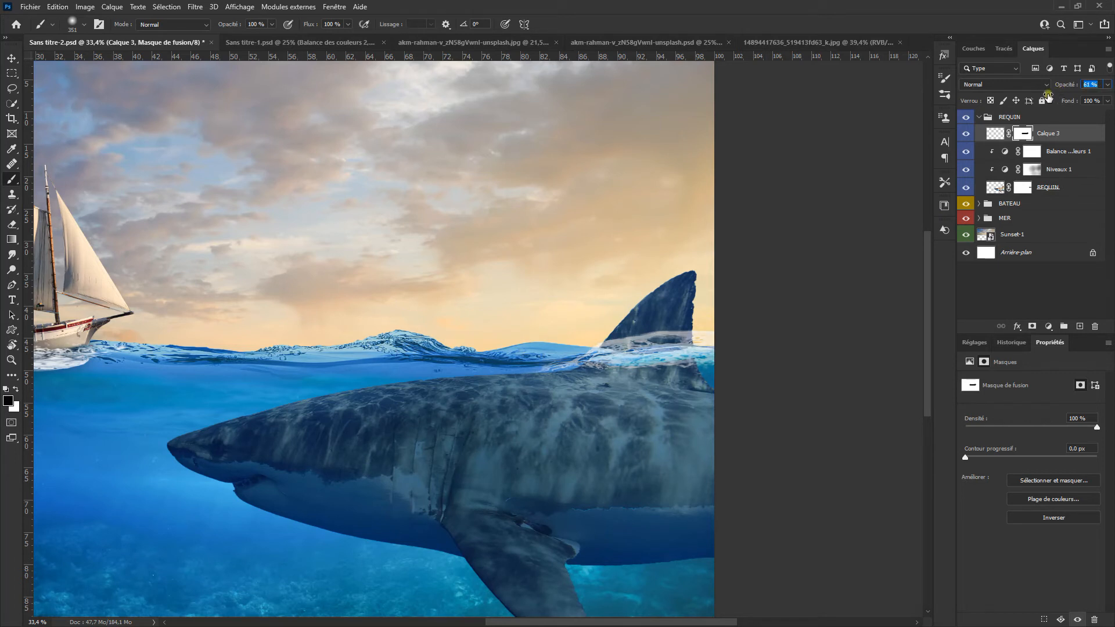
Step: Select the shark in the second shark photo with Select Subject and accept the cut-out in Select and Mask as a selection
key("ctrl+0")
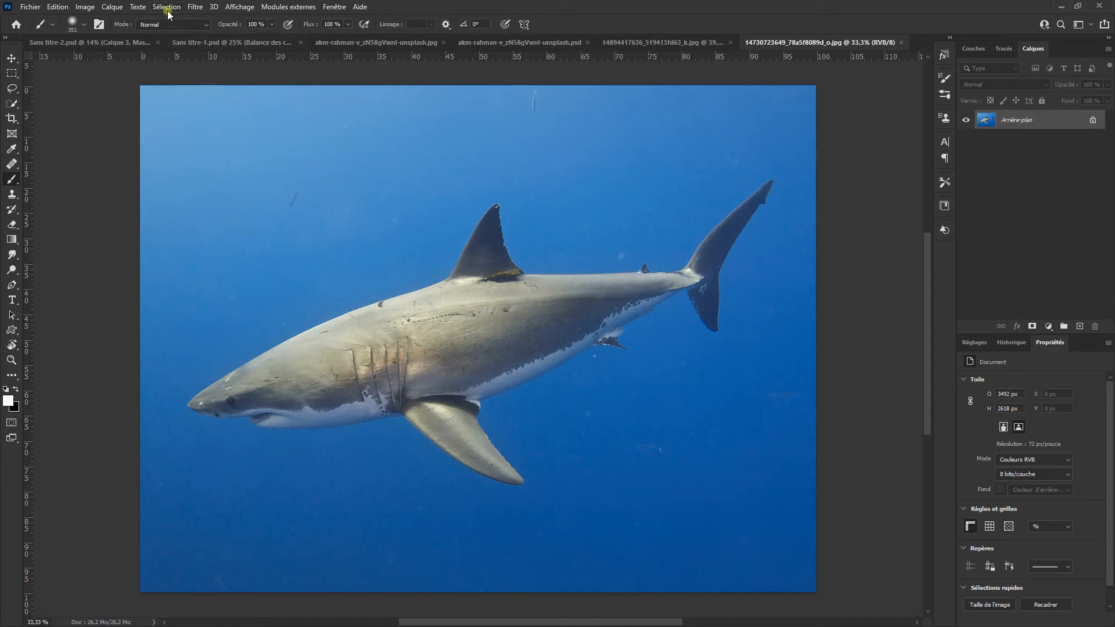
left_click(167, 8)
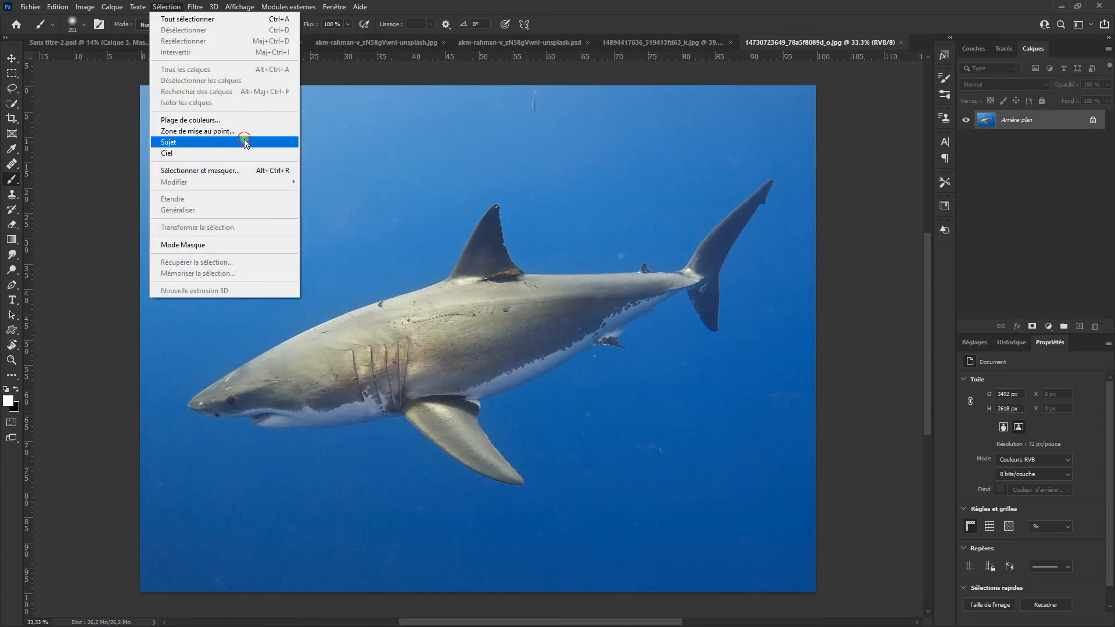
left_click(244, 143)
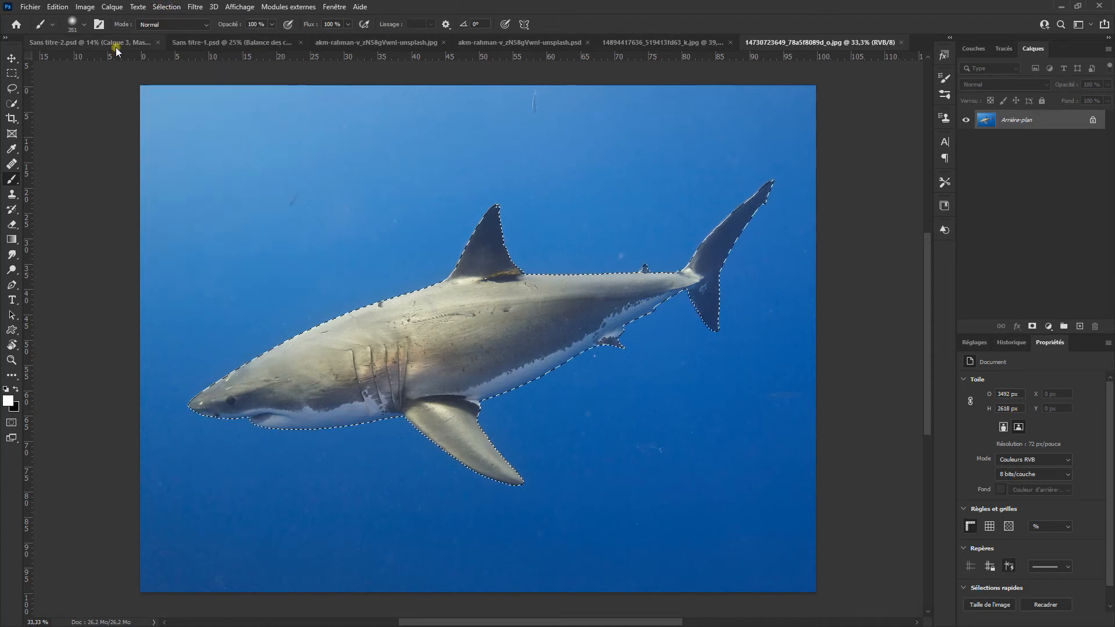
left_click(11, 88)
left_click(306, 24)
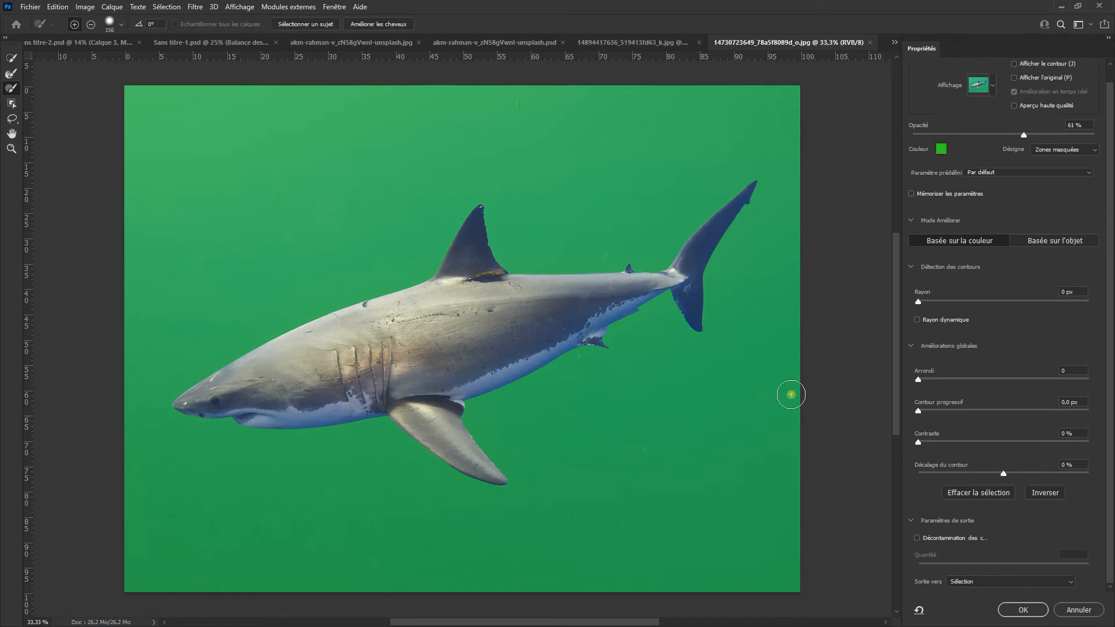
left_click(1026, 608)
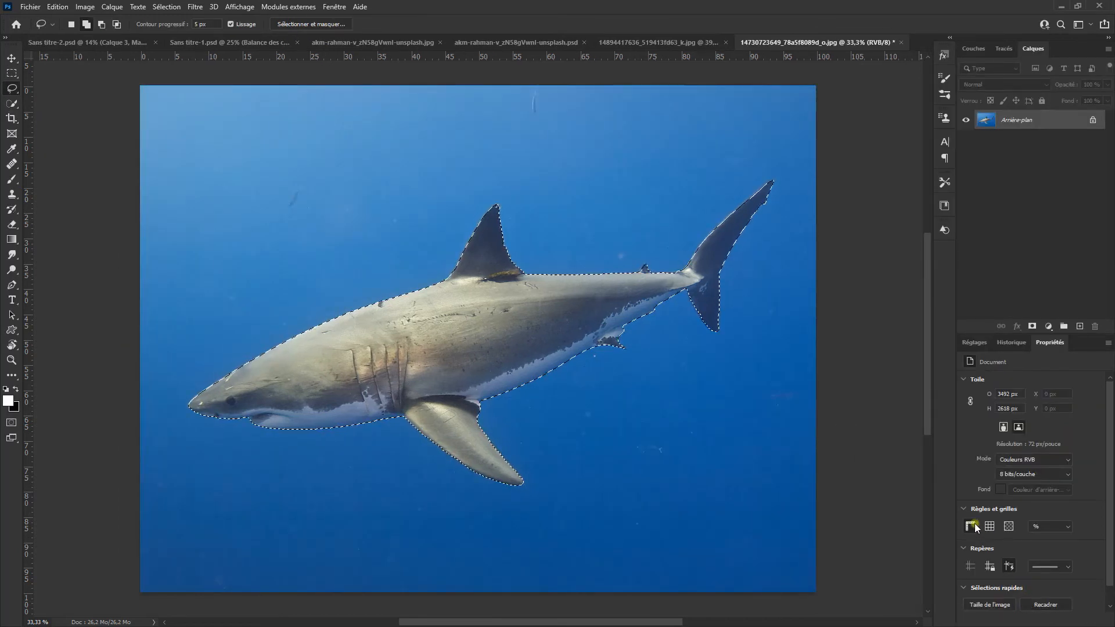
Step: Copy the selected shark to its own layer and bring that layer into the Sans titre-2.psd composite
right_click(487, 323)
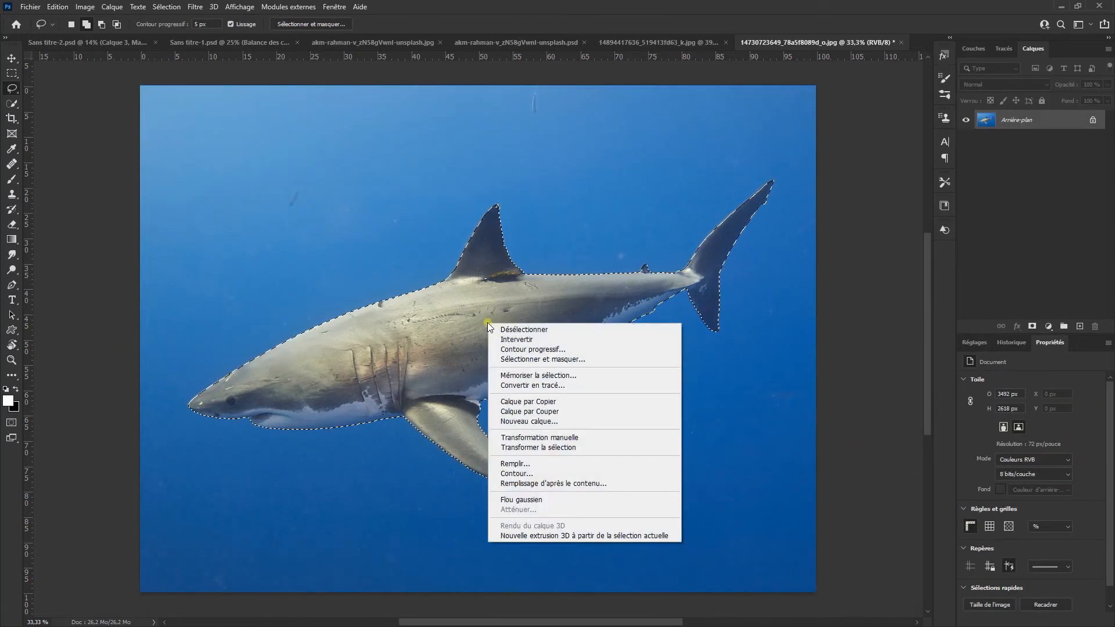
left_click(634, 401)
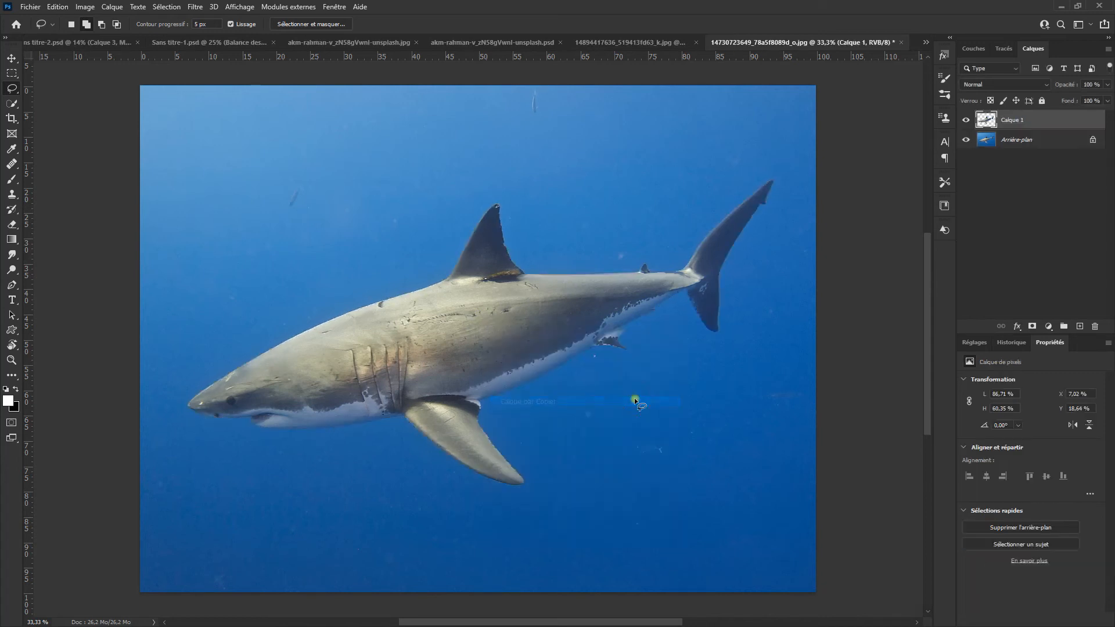
left_click_drag(1040, 126, 500, 394)
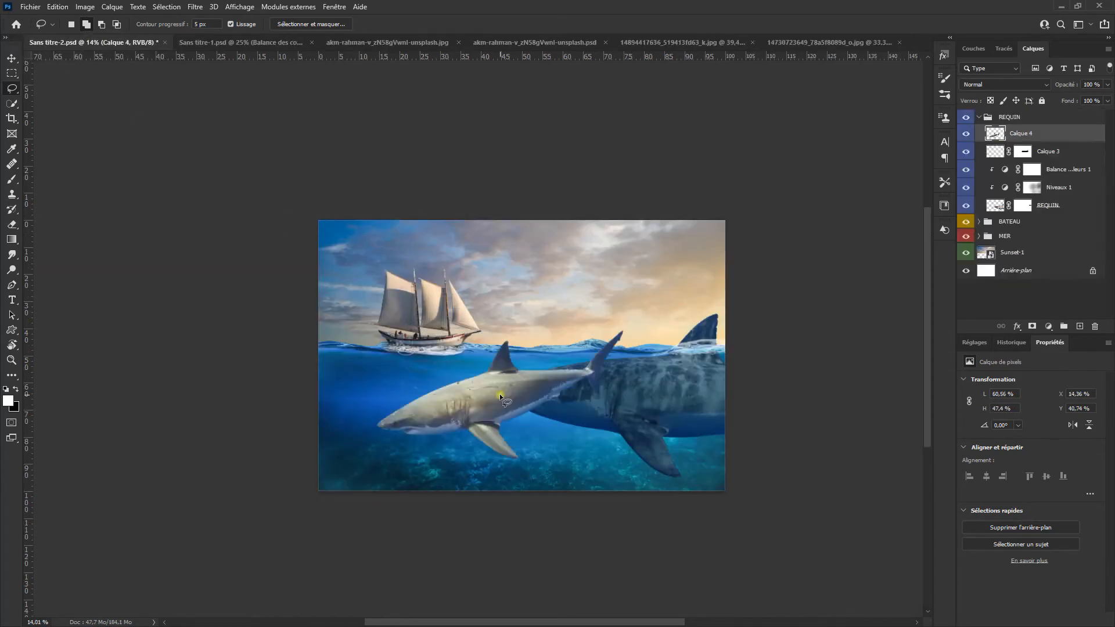
Step: Scale the new shark to 53.56 %, rotate it 14.66° in the water below the ship, and name its layer REQUIN 2
key("ctrl+t")
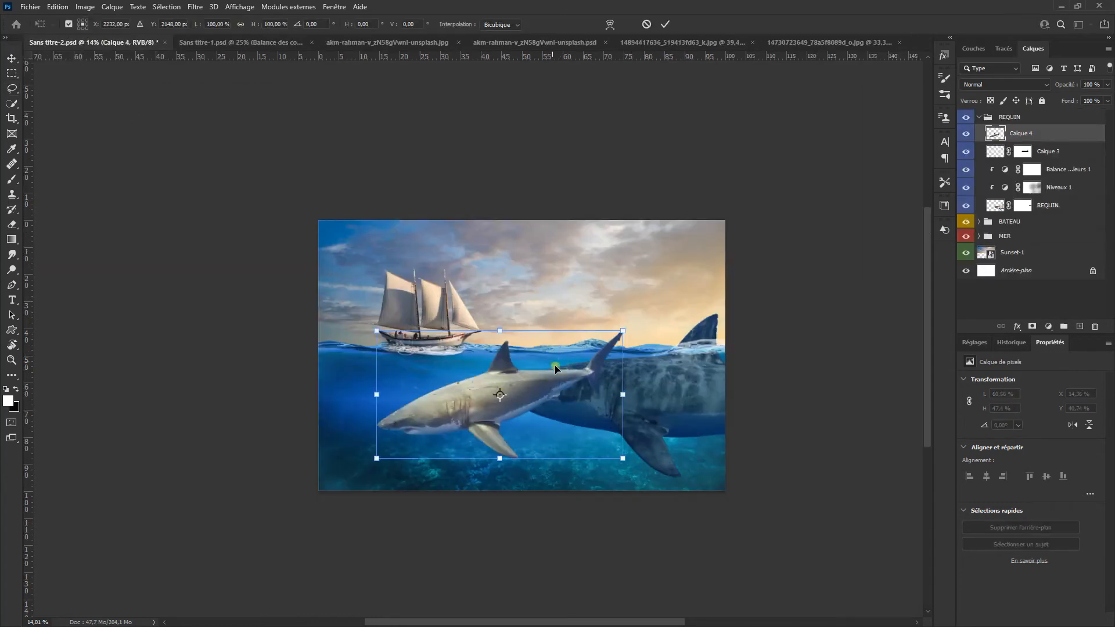
left_click_drag(629, 326, 628, 354)
key("ctrl+z")
left_click_drag(632, 314, 354, 459)
scroll(486, 418, "up", 7)
scroll(355, 459, "down", 3)
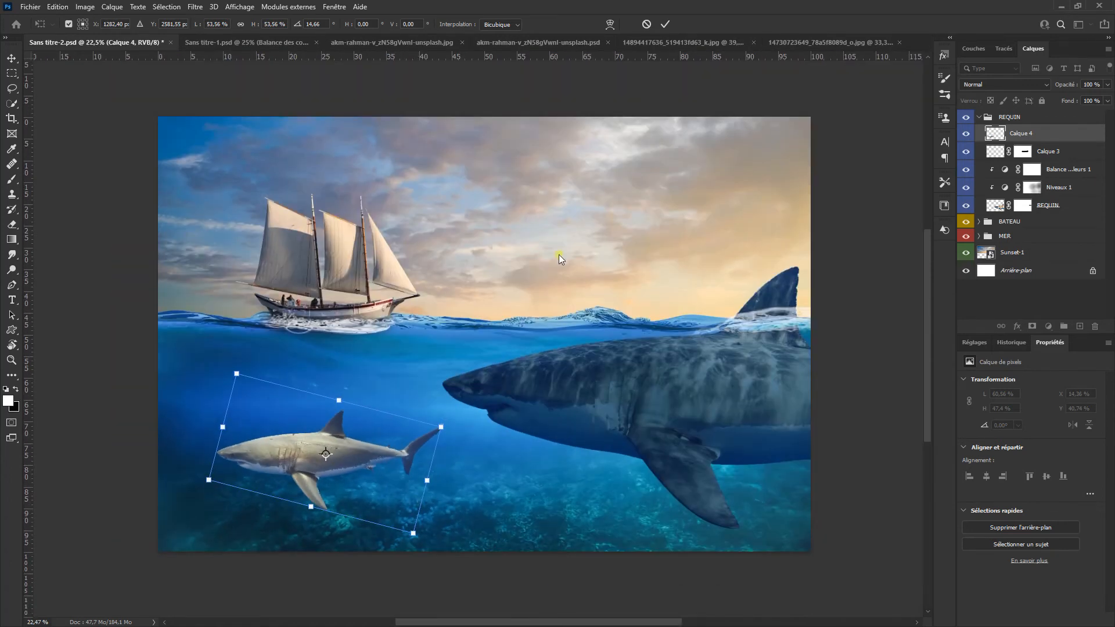
left_click(665, 25)
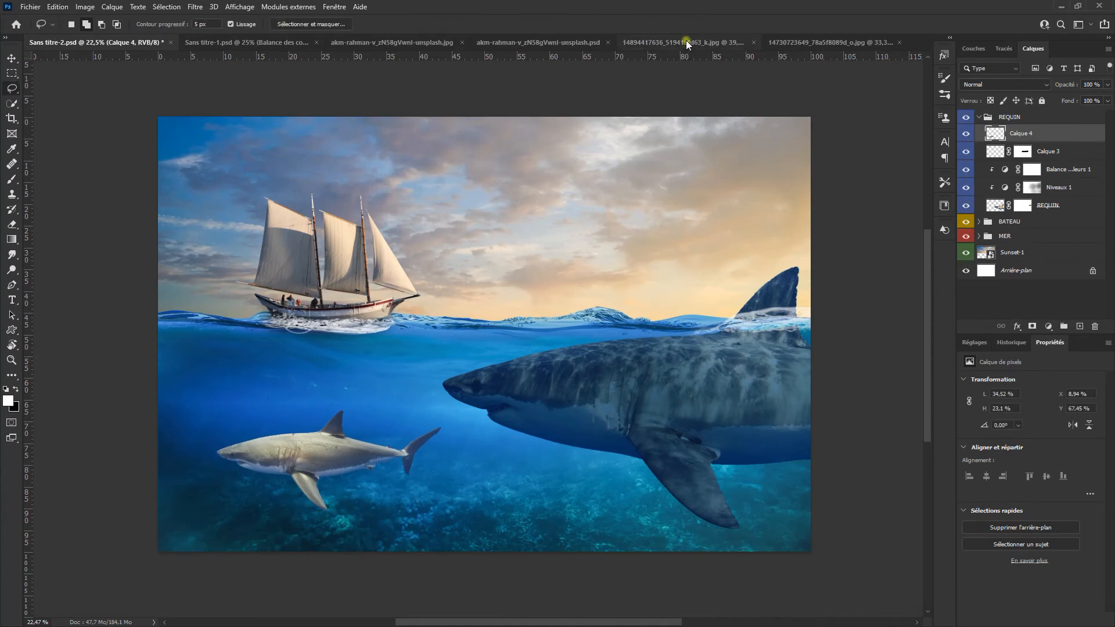
left_click(1085, 96)
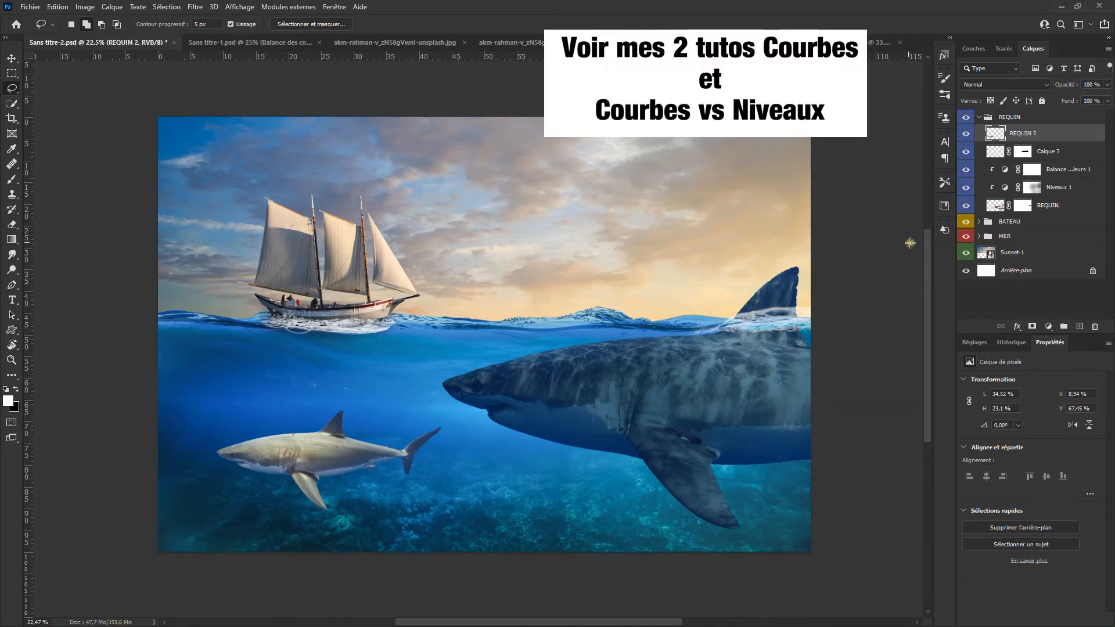
Step: Add a Curves adjustment clipped to the REQUIN 2 layer and darken the shark by lowering the white point's output to 70
left_click(978, 341)
left_click(1019, 370)
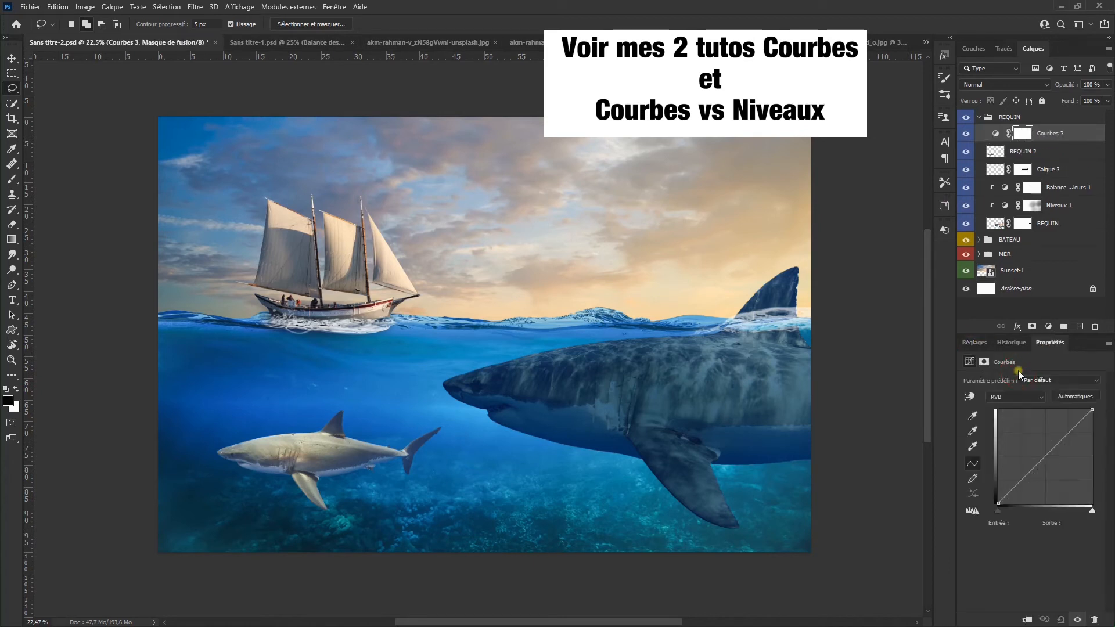
right_click(1090, 140)
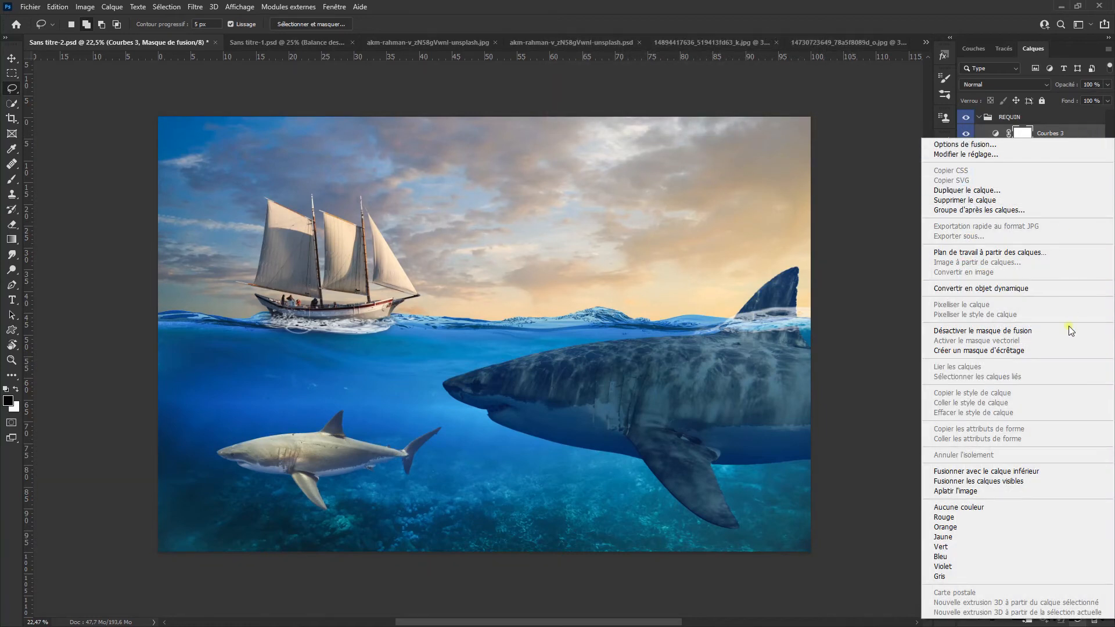
left_click(1071, 350)
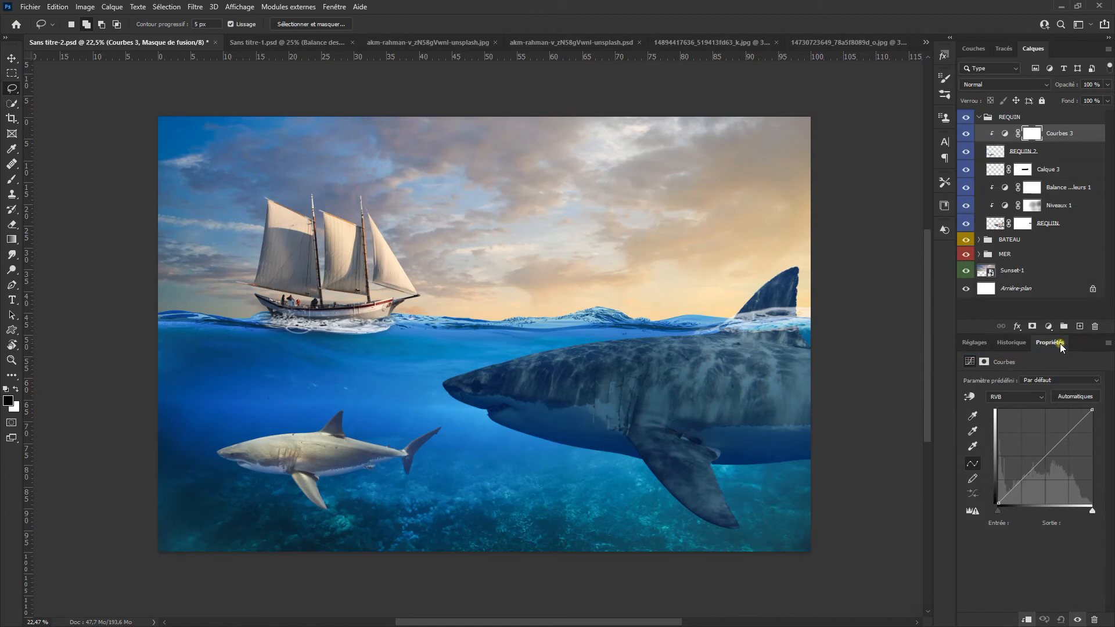
left_click_drag(1093, 412, 1102, 485)
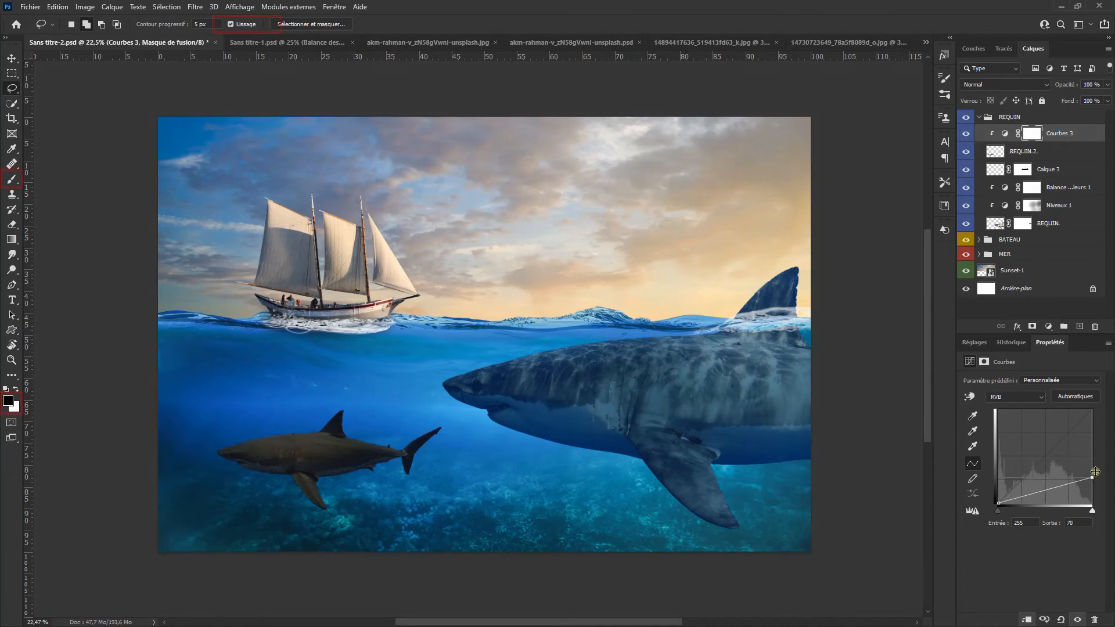
Step: Switch to the Brush tool for painting on the Curves layer's mask
left_click(12, 181)
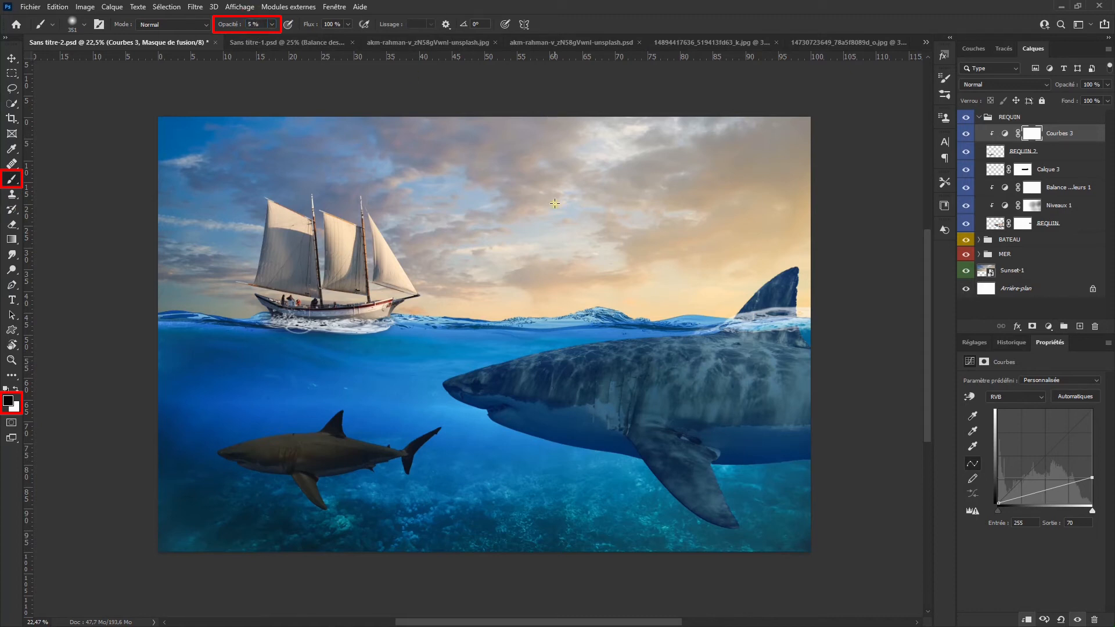
Step: Paint black at 5 % opacity on the Courbes 3 mask to bring some light back to the small shark's back, tail and fins
left_click_drag(385, 467, 427, 455)
mouse_move(314, 405)
left_mouse_down()
mouse_move(398, 393)
mouse_move(455, 403)
left_mouse_up()
scroll(412, 430, "up", 3)
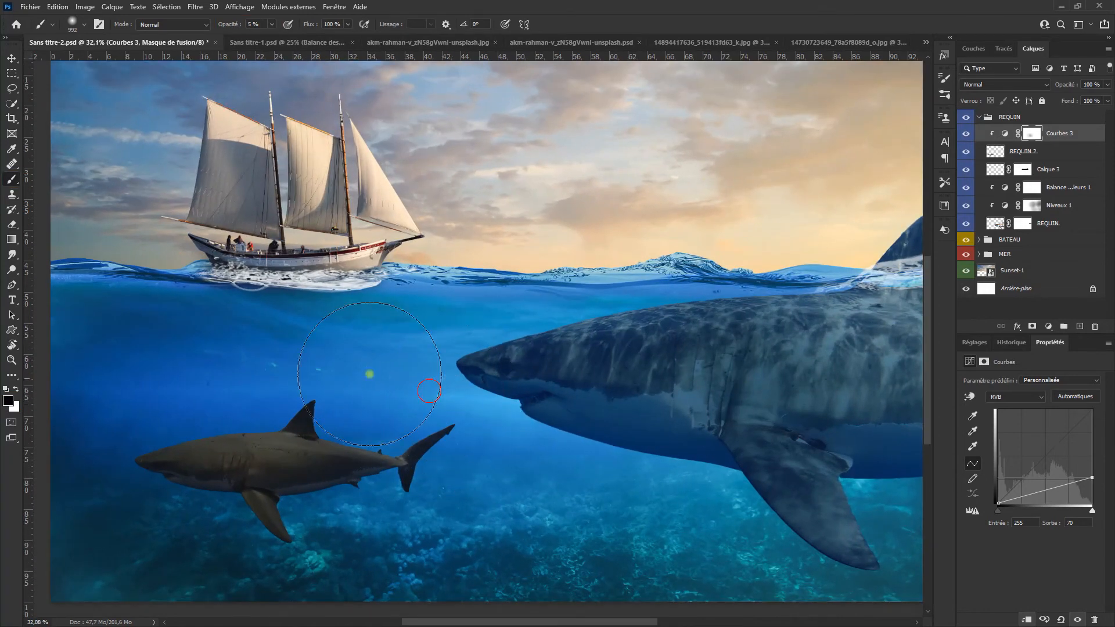
left_click_drag(241, 370, 414, 388)
scroll(431, 431, "down", 3)
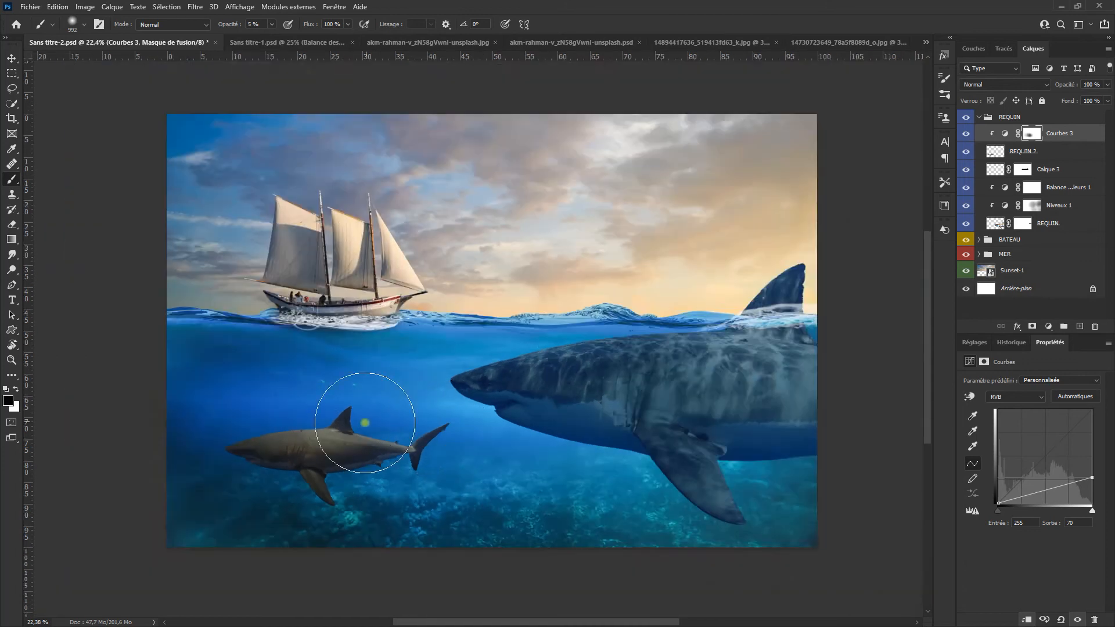
scroll(349, 472, "up", 6)
left_click_drag(323, 485, 249, 486)
left_click_drag(326, 551, 332, 564)
scroll(361, 542, "down", 4)
scroll(355, 484, "down", 2)
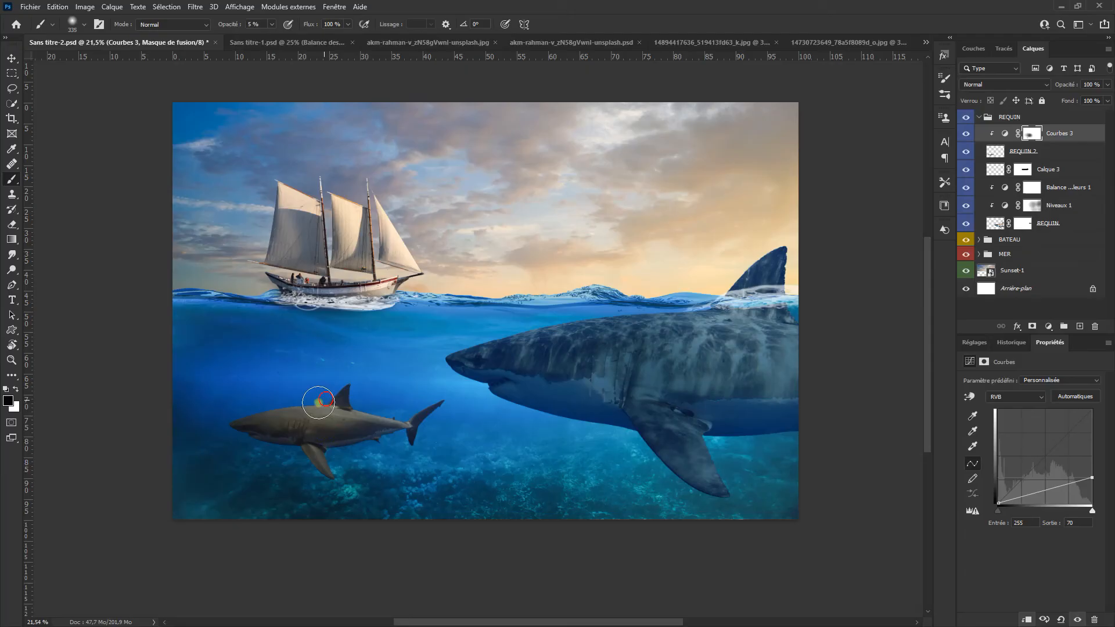
Step: Add a Color Balance adjustment clipped to the small shark and shift its midtones to -44 towards cyan and +43 towards blue
left_click(974, 341)
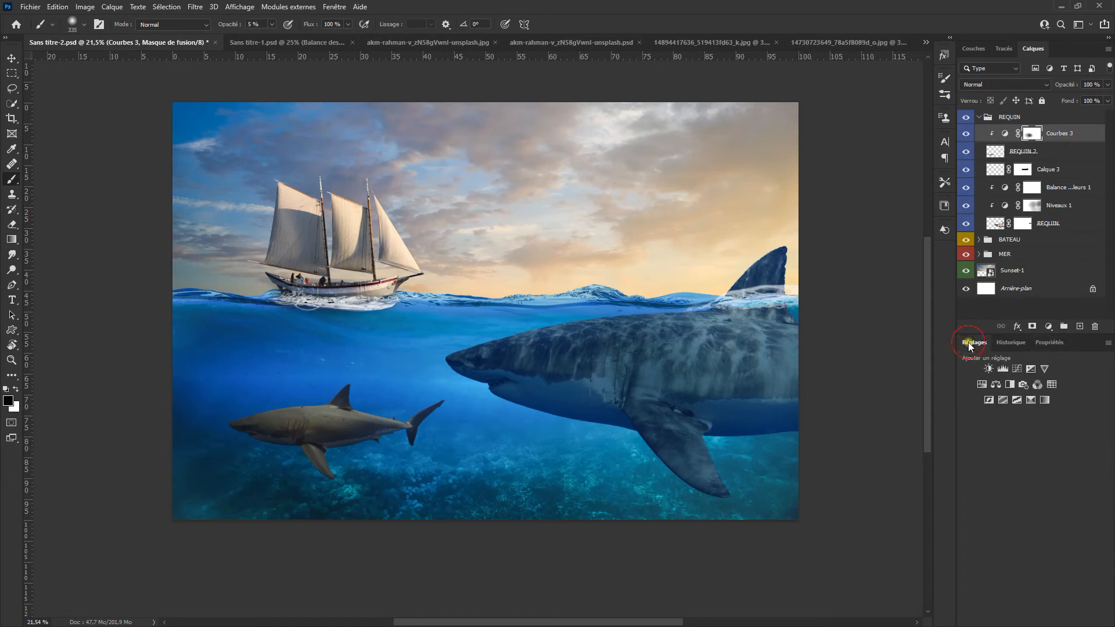
left_click(997, 385)
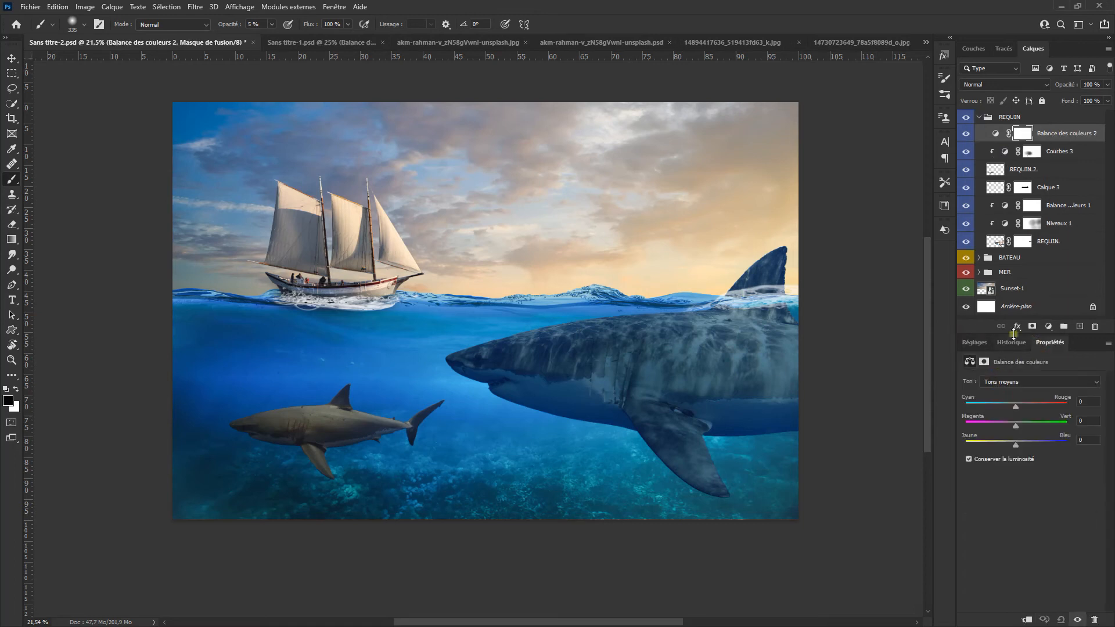
right_click(1082, 132)
left_click(1064, 345)
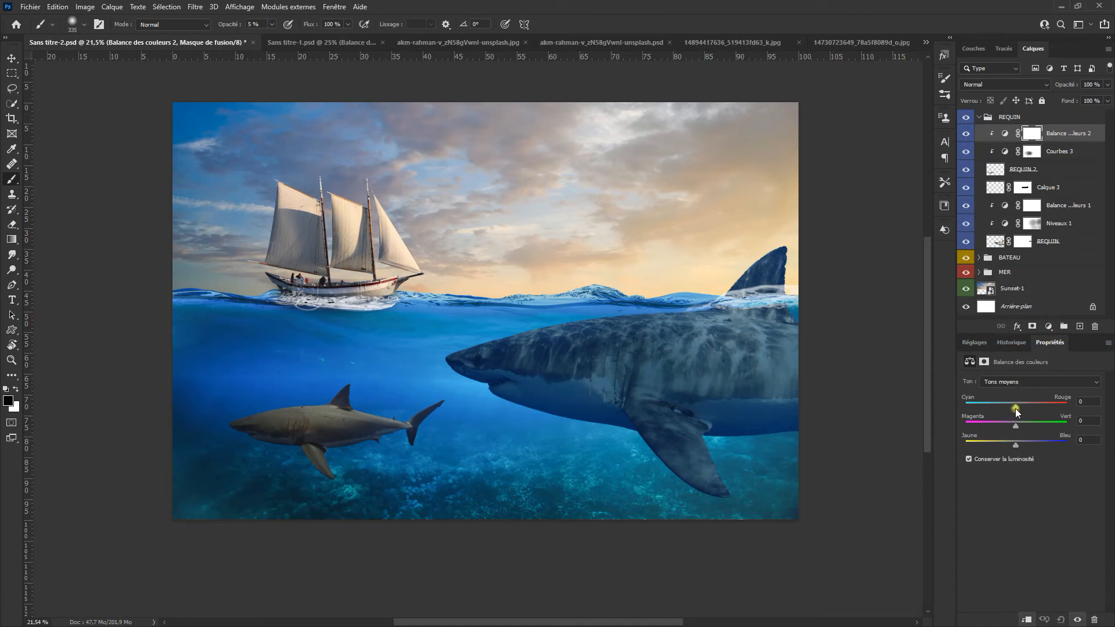
left_click_drag(1021, 451, 1023, 449)
scroll(697, 403, "down", 2)
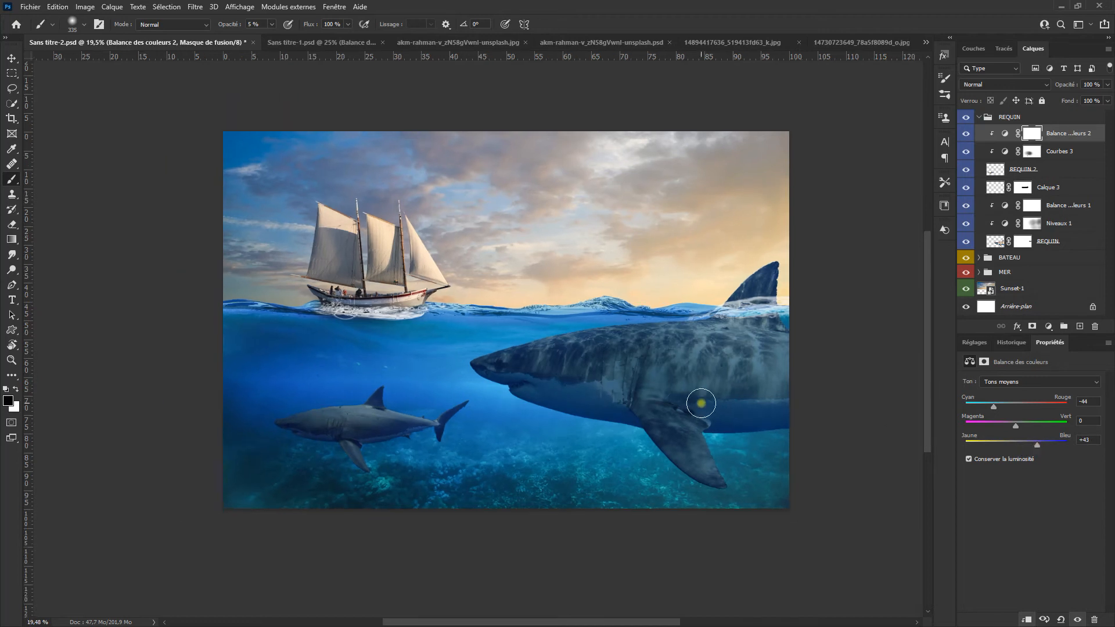
Step: Place the water-caustics image in the composite and scale it to 54.99 % wide by 48.88 % high over the small shark
left_click_drag(674, 294, 358, 313)
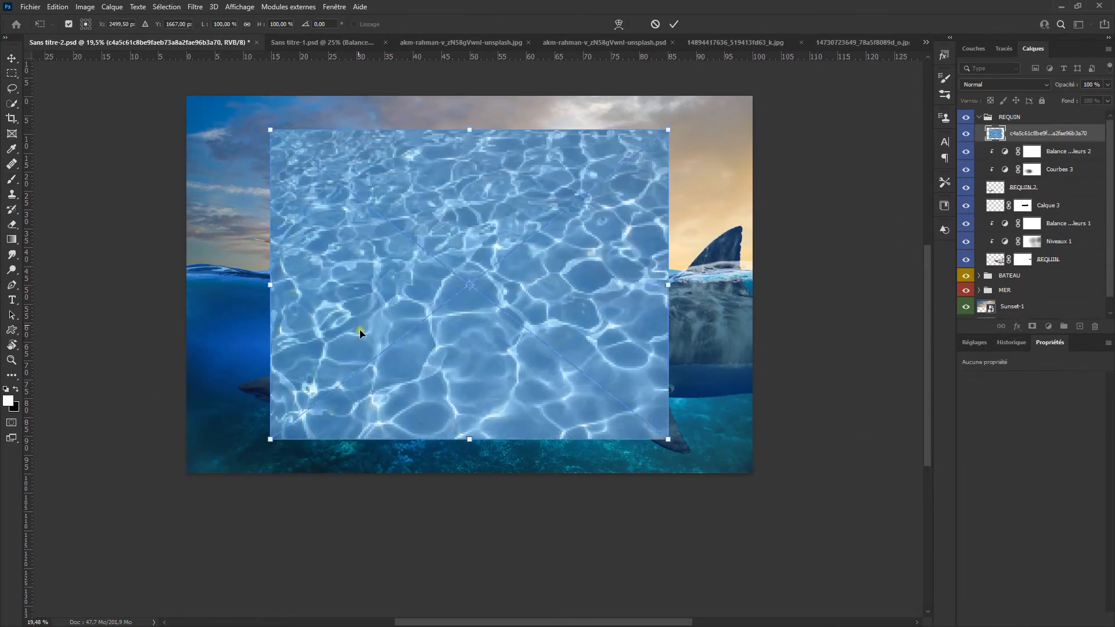
left_click_drag(667, 439, 566, 360)
left_click_drag(546, 301, 444, 383)
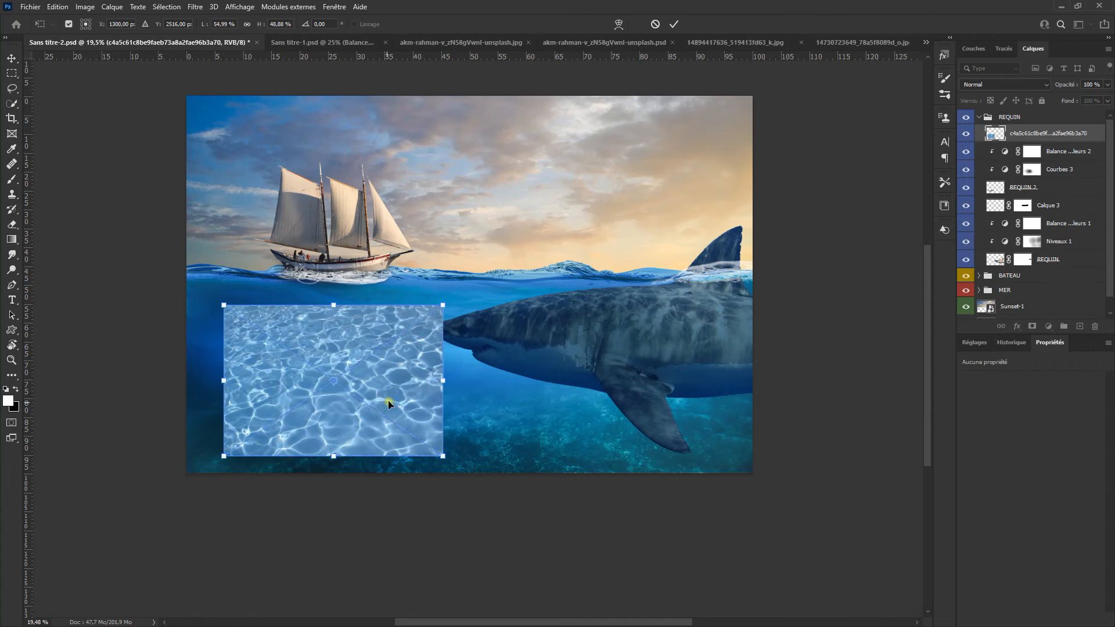
left_click(674, 25)
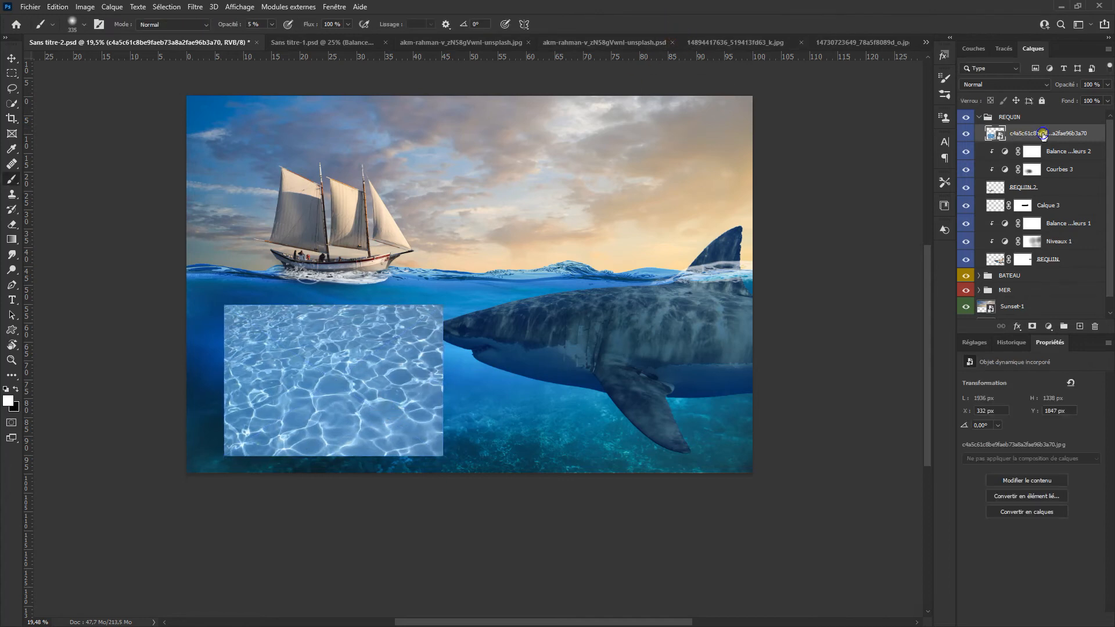
Step: Clip the water-caustics layer to the small shark and set its blend mode to Lumière tamisée
right_click(1043, 134)
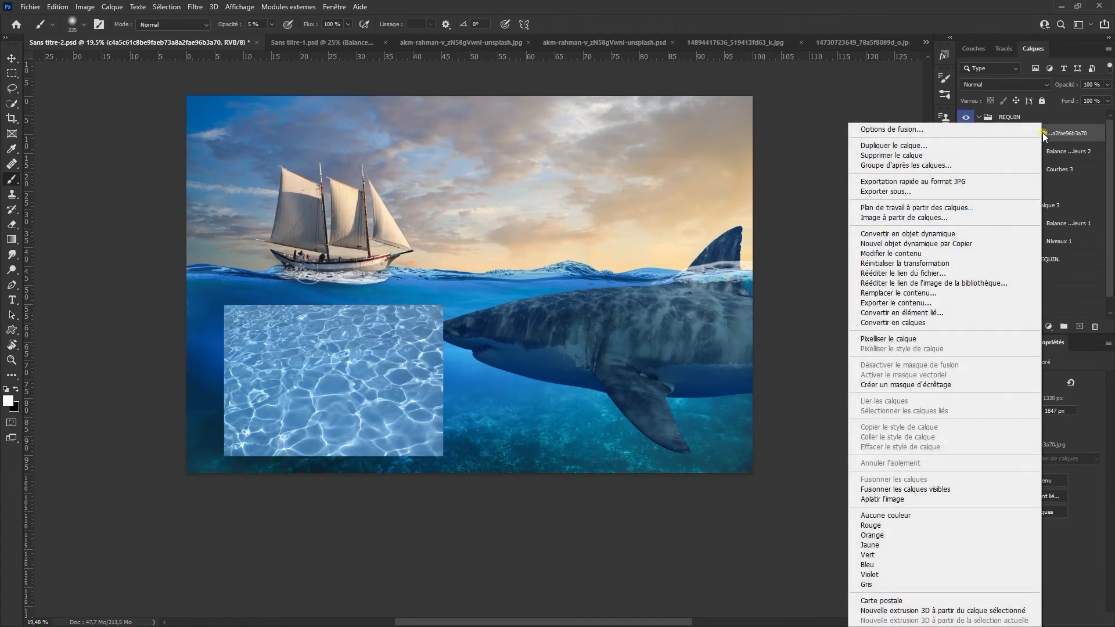
left_click(1012, 384)
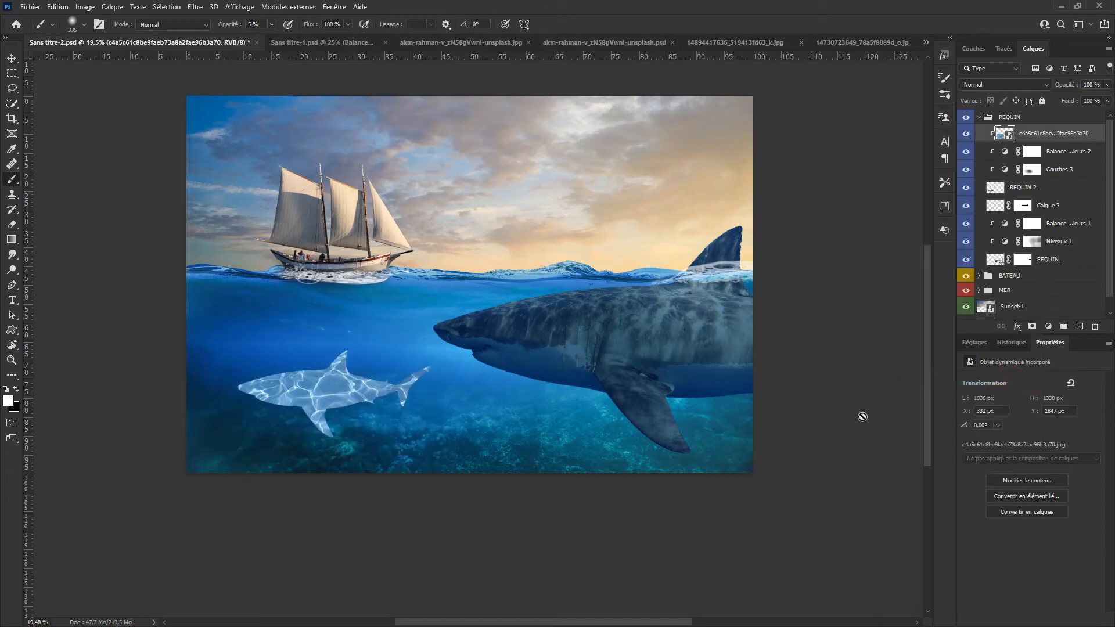
left_click(1017, 87)
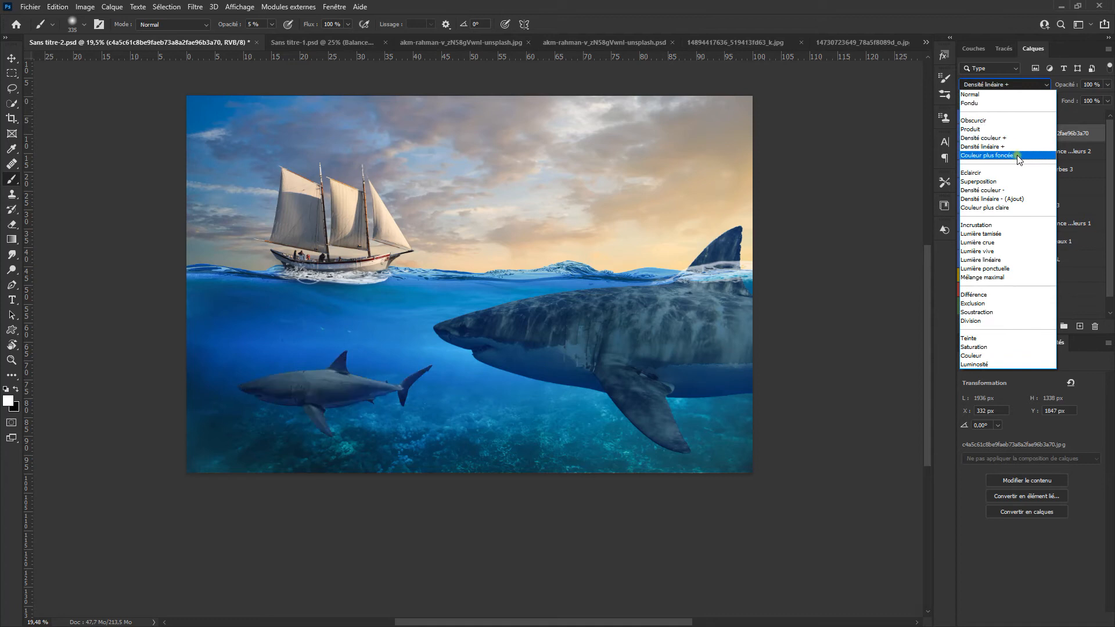
left_click(1031, 234)
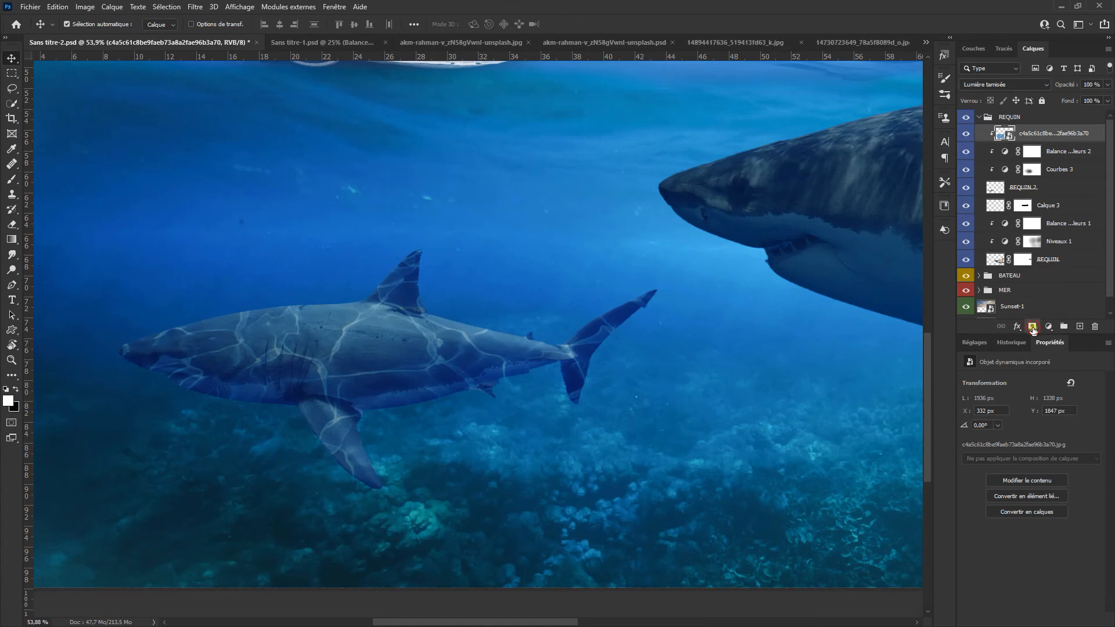
Step: Add a mask to the water-caustics layer and paint black at 100 % opacity to hide the light pattern along the shark's underside
left_click(1033, 328)
left_click(13, 180)
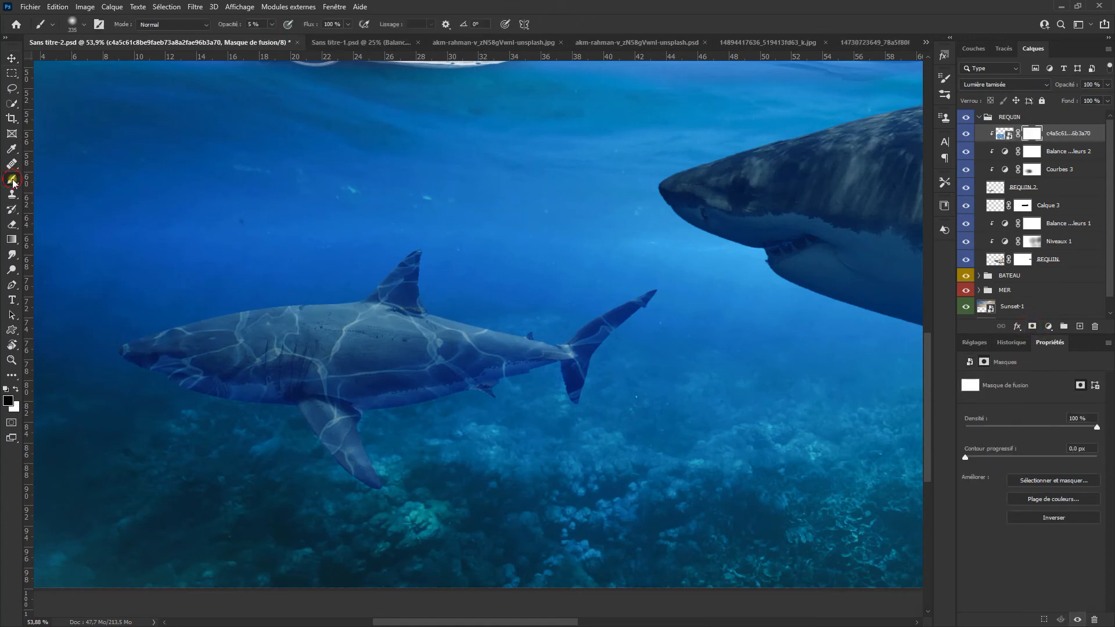
left_click_drag(231, 27, 375, 38)
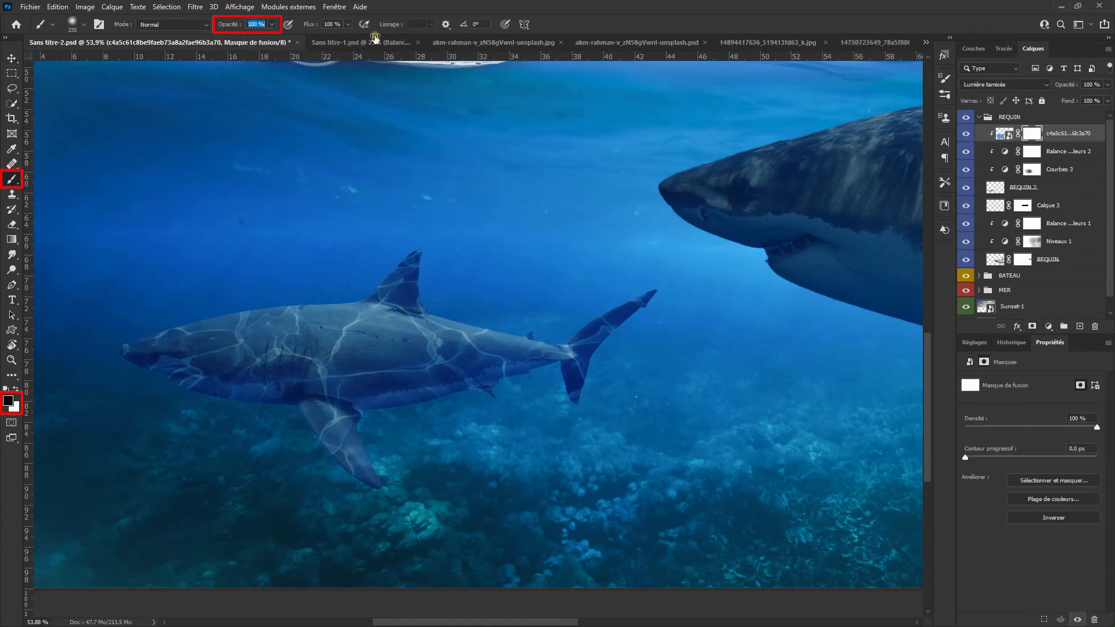
scroll(200, 453, "up", 3)
left_click_drag(242, 441, 197, 443)
scroll(197, 443, "up", 4)
mouse_move(123, 332)
left_mouse_down()
mouse_move(329, 372)
mouse_move(284, 397)
left_mouse_up()
left_click_drag(178, 314, 210, 278)
left_click_drag(342, 386, 450, 402)
mouse_move(693, 411)
left_mouse_down()
mouse_move(525, 223)
mouse_move(516, 379)
mouse_move(604, 356)
mouse_move(589, 373)
mouse_move(502, 390)
left_mouse_up()
Step: Refine the water-caustics mask with softer strokes at 30 % and 10 % opacity, fading the pattern and restoring part of it in white
left_click(253, 25)
type("3")
key("Return")
key("3")
left_click(681, 359)
left_click_drag(831, 353, 659, 443)
scroll(773, 372, "down", 1)
left_click_drag(496, 441, 577, 419)
left_click_drag(576, 420, 636, 418)
key("1")
key("x")
mouse_move(407, 377)
left_mouse_down()
mouse_move(568, 386)
mouse_move(468, 351)
left_mouse_up()
key("x")
left_click(333, 371)
Step: Lower the water-caustics layer's opacity to about 48 %
scroll(567, 393, "down", 2)
left_click_drag(1072, 85, 974, 117)
scroll(513, 361, "down", 8)
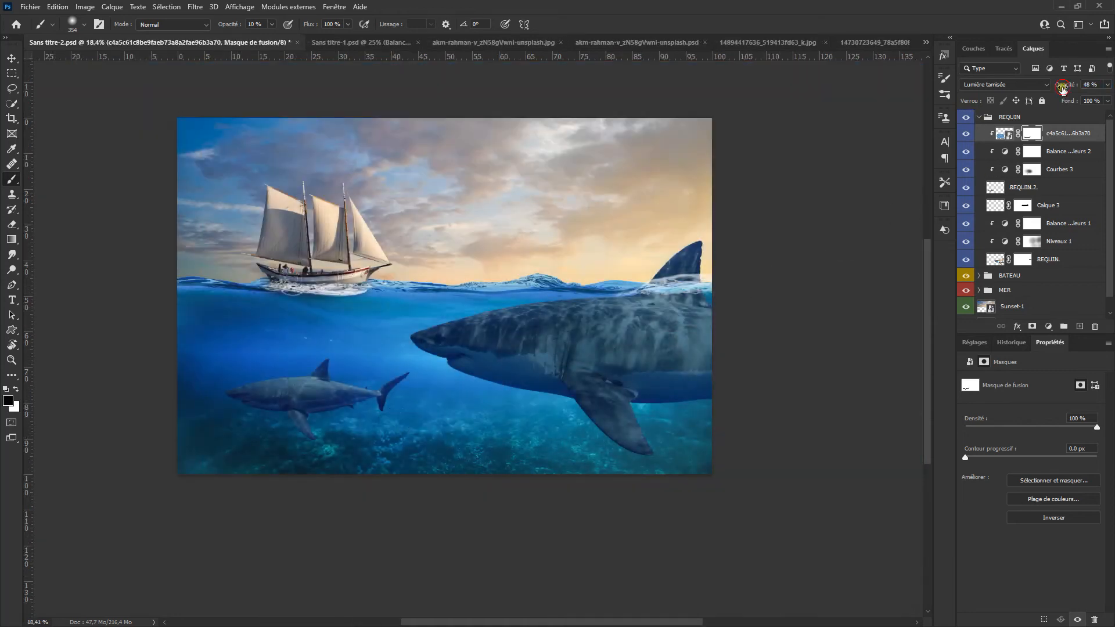
left_click_drag(1067, 88, 1063, 91)
Step: Create a new layer between Calque 3 and REQUIN 2 and name it OMBRE REQUIN 2
left_click(1029, 189)
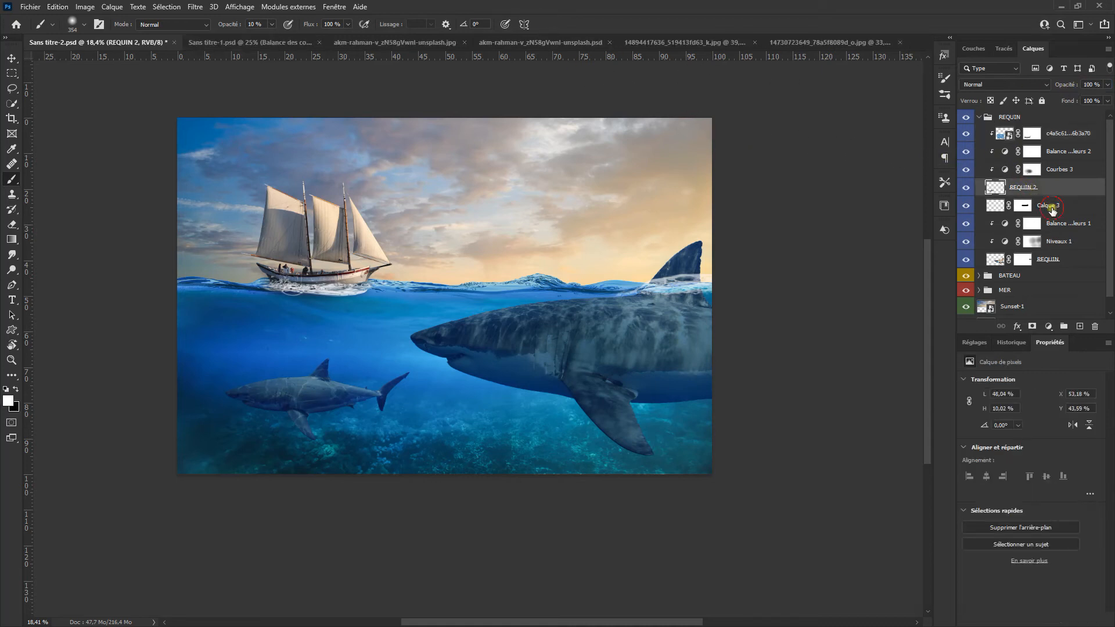
left_click(1048, 208)
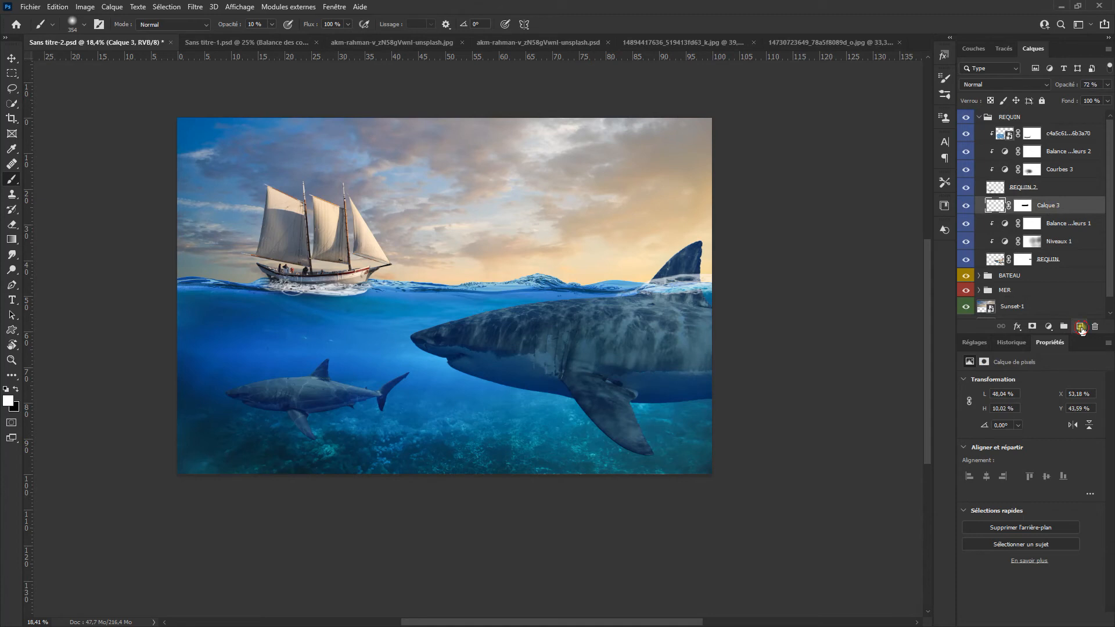
left_click(1081, 328)
double_click(1018, 205)
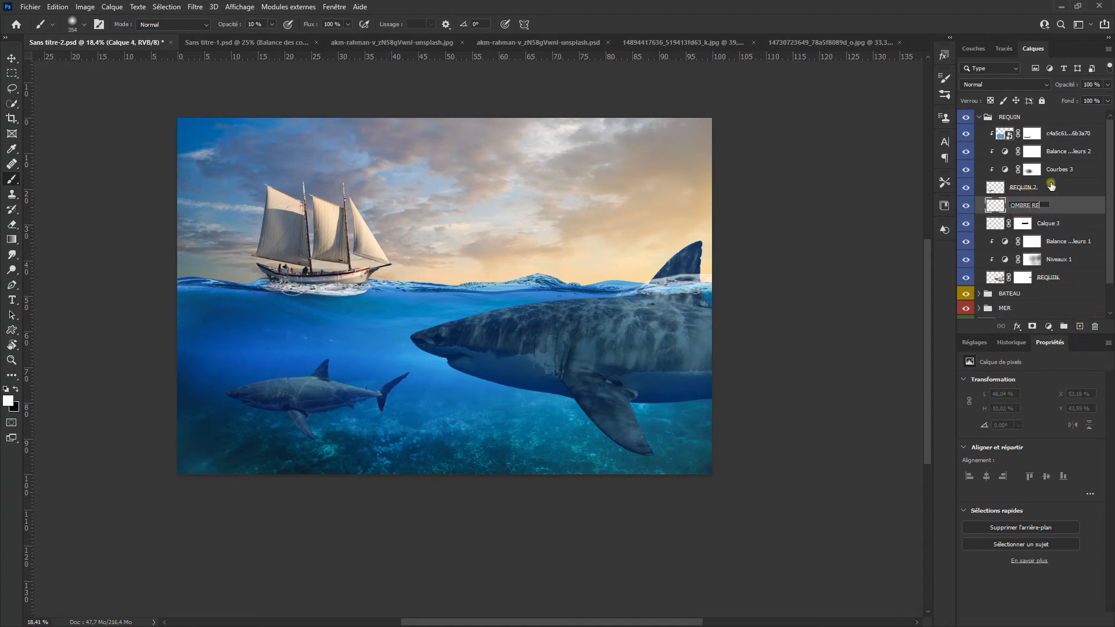
key("Return")
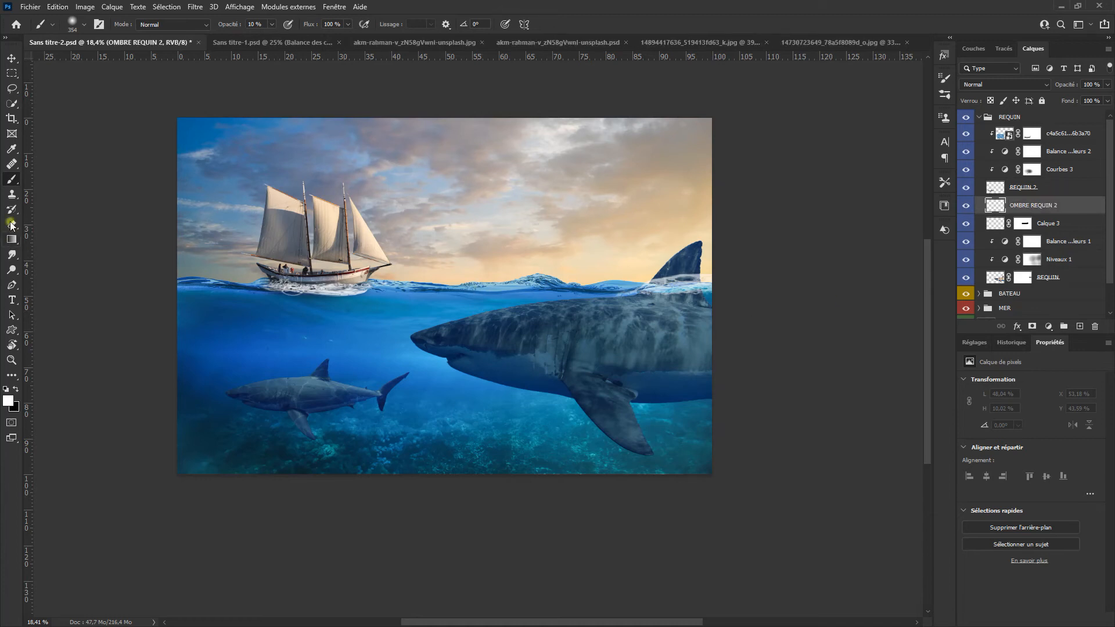
Step: Paint a single soft black spot at 100 % opacity on the seabed below the small shark
left_click(15, 389)
right_click(427, 323)
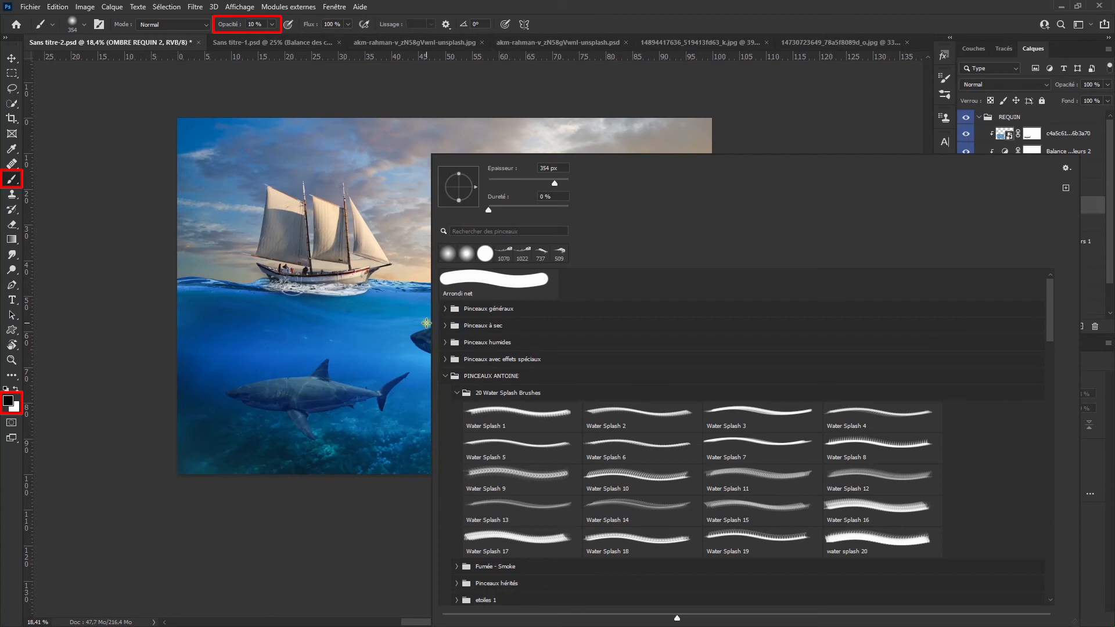
left_click(425, 329)
left_click_drag(424, 332, 434, 332)
left_click_drag(227, 24, 367, 35)
scroll(297, 459, "up", 2)
left_click_drag(298, 447, 290, 448)
left_click(294, 440)
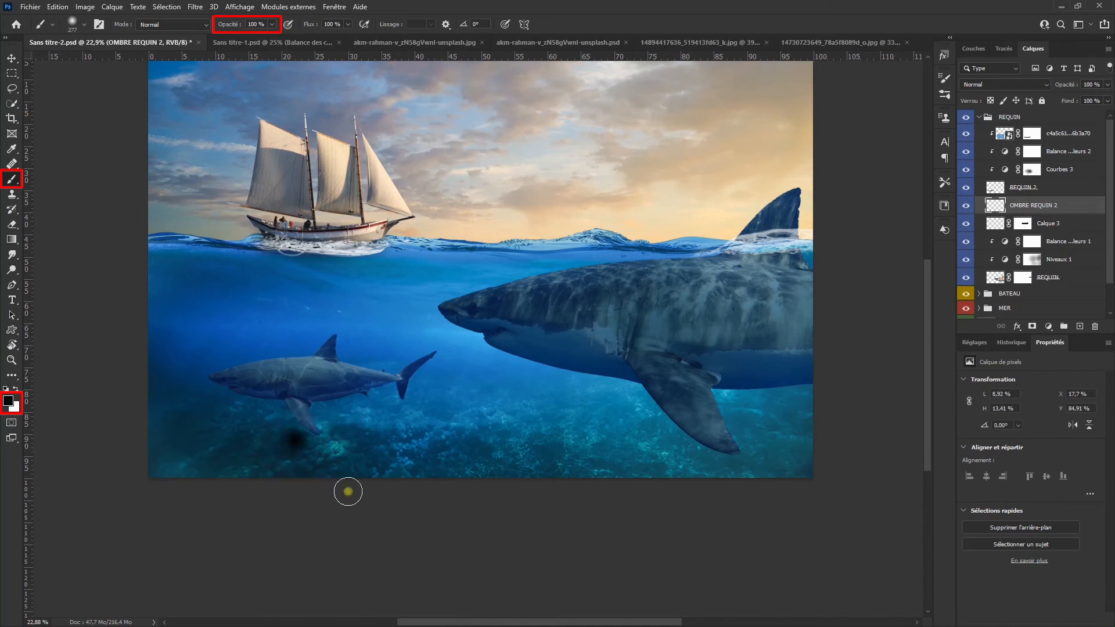
Step: Stretch the black spot to 624.22 % wide under the small shark as a flat shadow and set its layer opacity to 63 %
key("ctrl+t")
left_click_drag(328, 443, 480, 441)
left_click_drag(367, 435, 379, 426)
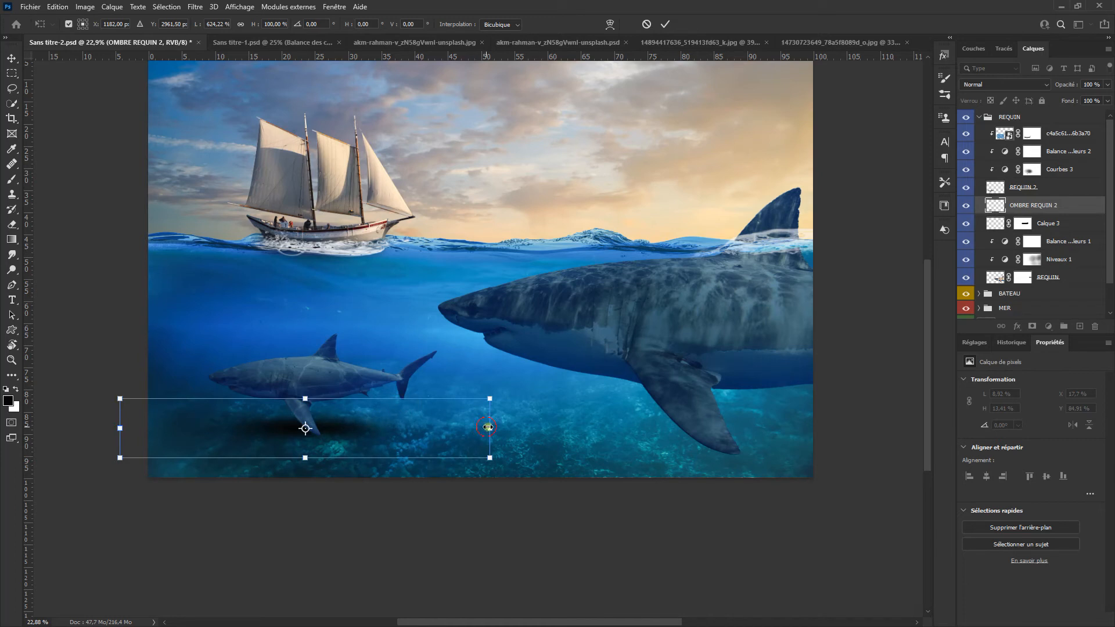
left_click(665, 24)
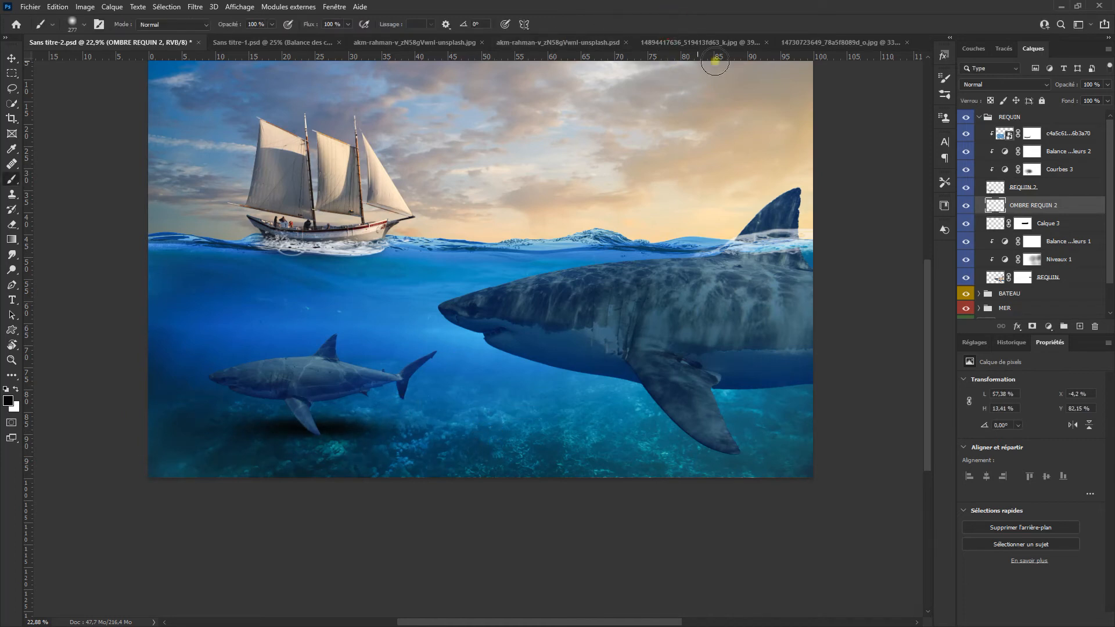
left_click_drag(1068, 85, 1015, 97)
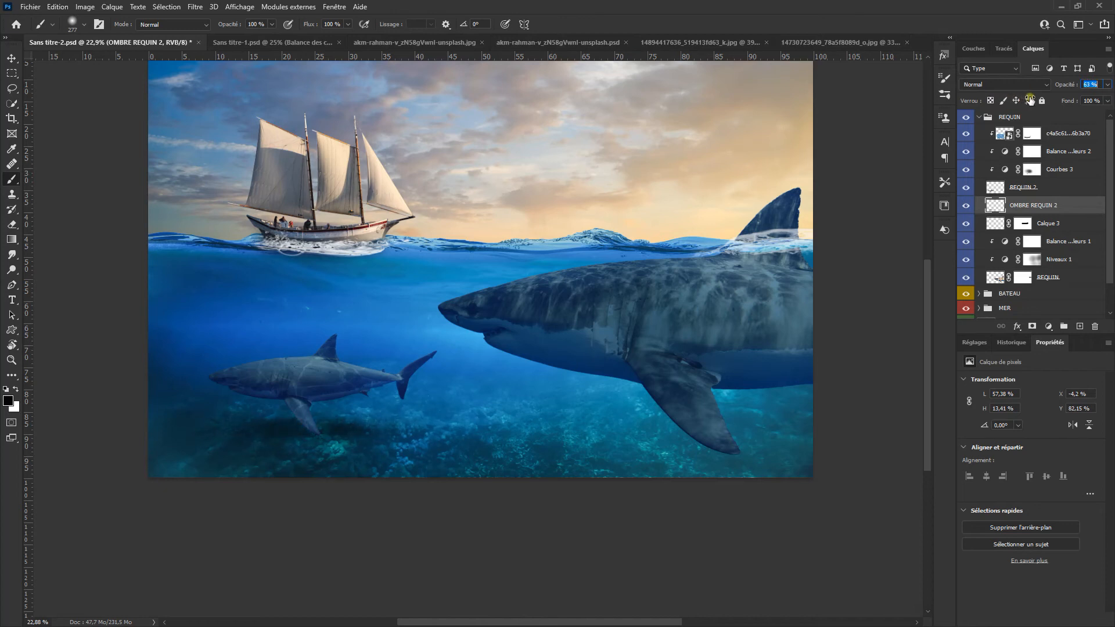
Step: Duplicate the shadow layer, rename the copy OMBRE REQUIN 1, and place it beneath the REQUIN layer
scroll(652, 351, "down", 1)
left_click_drag(652, 351, 414, 353)
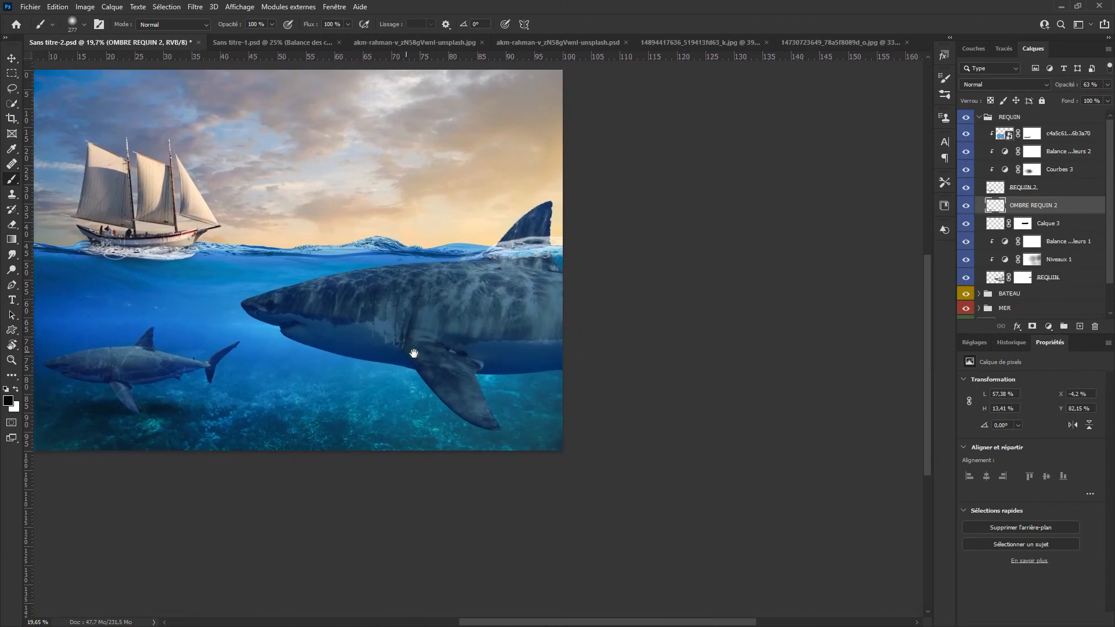
left_click_drag(1064, 206, 1081, 326)
double_click(1047, 206)
left_click(1074, 205)
key("BackSpace")
key("BackSpace")
key("Return")
left_click_drag(1079, 207, 1072, 296)
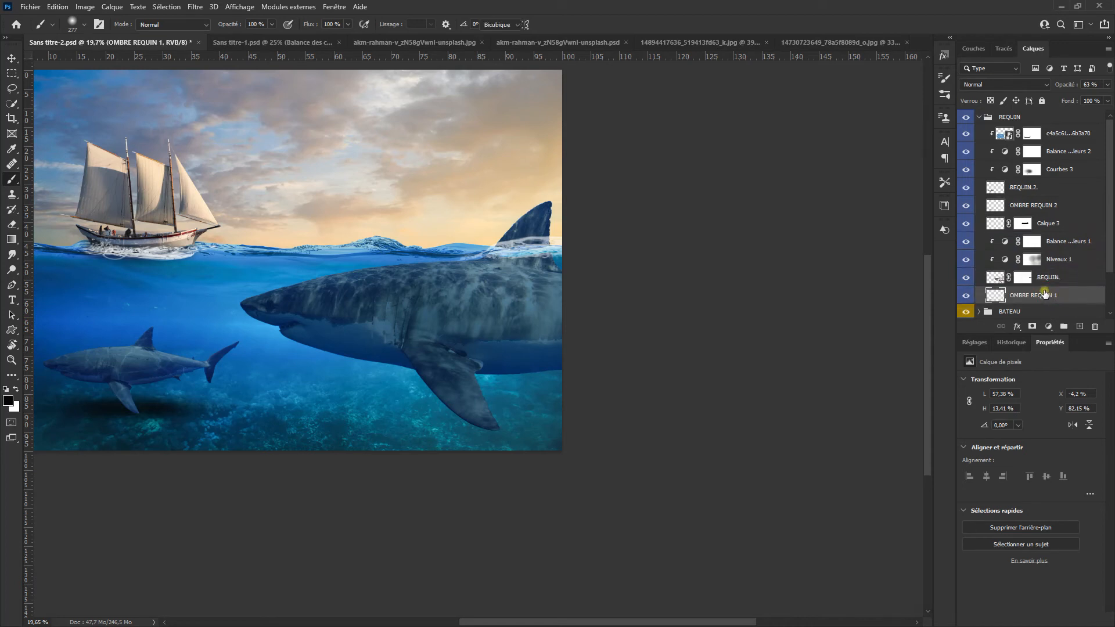
Step: Move the OMBRE REQUIN 1 shadow beneath the large shark and stretch it to 134.64 % wide by 33.36 % high
key("ctrl+t")
left_click_drag(209, 407, 482, 415)
left_click_drag(482, 416, 459, 391)
left_click_drag(566, 392, 673, 392)
left_click_drag(473, 415, 473, 481)
left_click_drag(317, 427, 91, 403)
left_click_drag(665, 402, 780, 403)
mouse_move(537, 401)
left_mouse_down()
mouse_move(518, 406)
mouse_move(553, 406)
left_mouse_up()
left_click(668, 25)
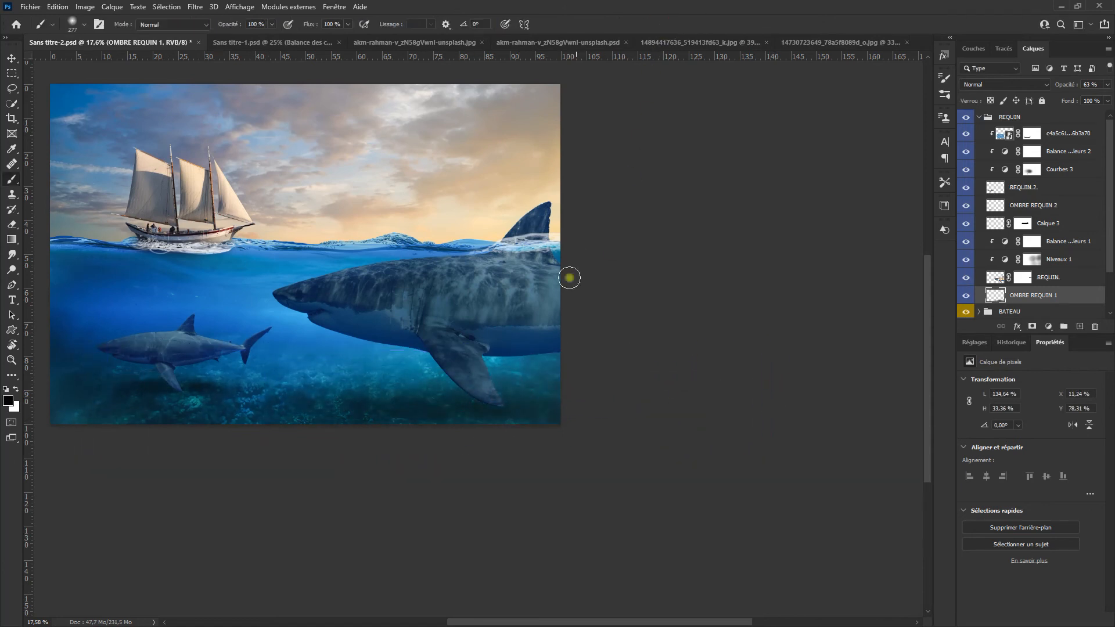
Step: Undock the Layers panel and create a new empty layer above the collapsed REQUIN group
key("ctrl+0")
left_click_drag(1033, 49, 775, 74)
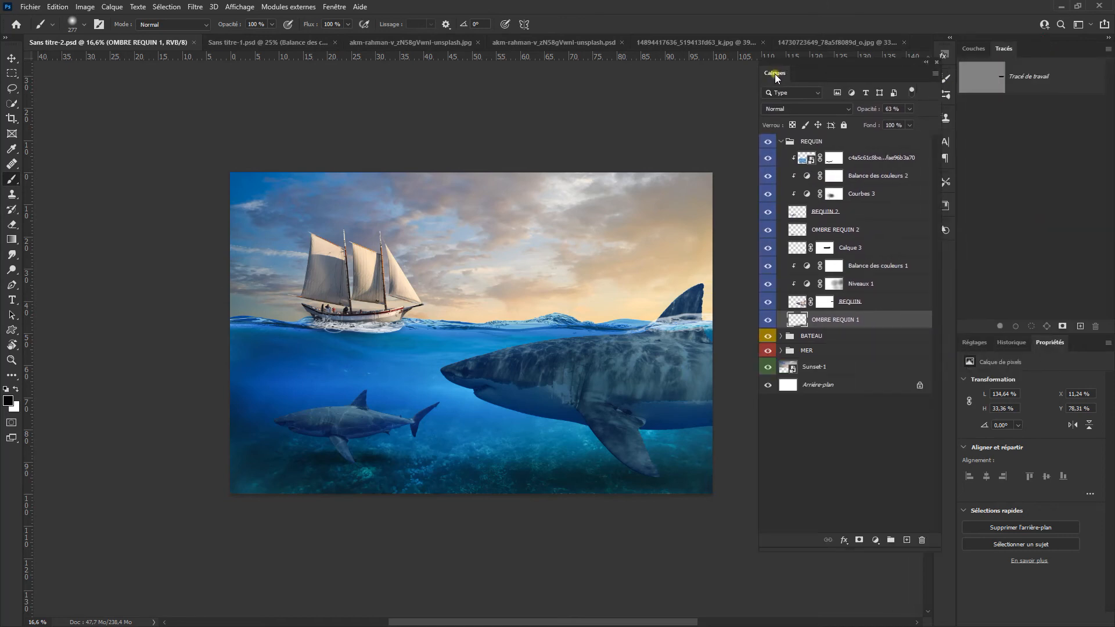
scroll(796, 193, "up", 3)
scroll(795, 193, "down", 2)
left_click(790, 142)
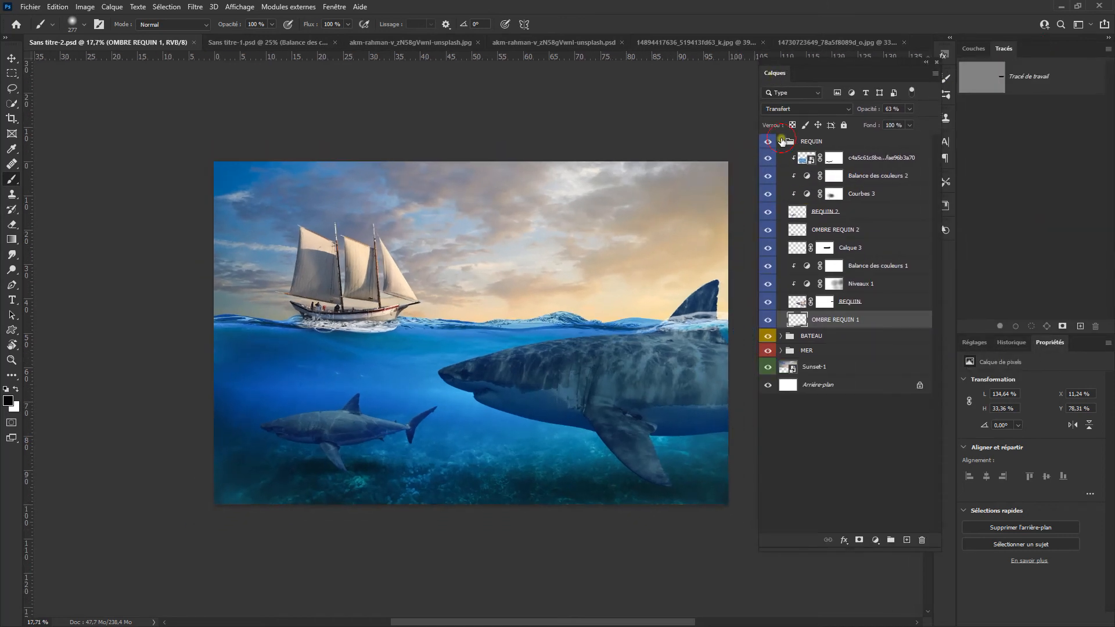
left_click(909, 541)
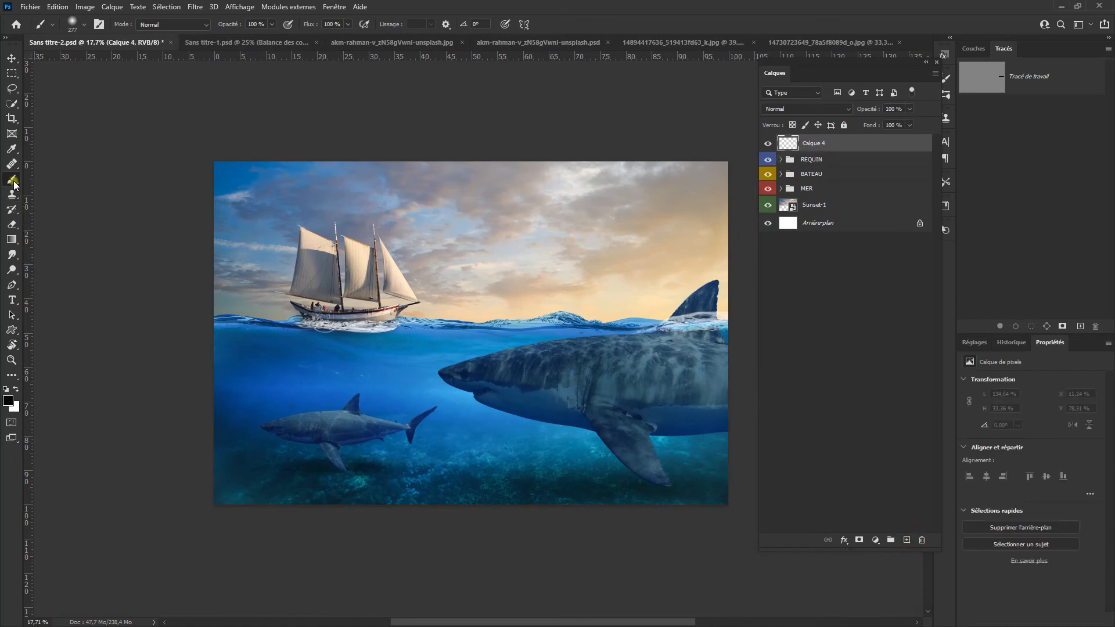
Step: Set the foreground colour to orange ea9700 and paint one large soft spot in the sky near the large shark's dorsal fin
mouse_move(496, 253)
left_mouse_down("alt")
mouse_move(551, 272)
mouse_move(613, 273)
mouse_move(701, 254)
mouse_move(705, 241)
mouse_move(673, 278)
left_mouse_up("alt")
left_click(8, 400)
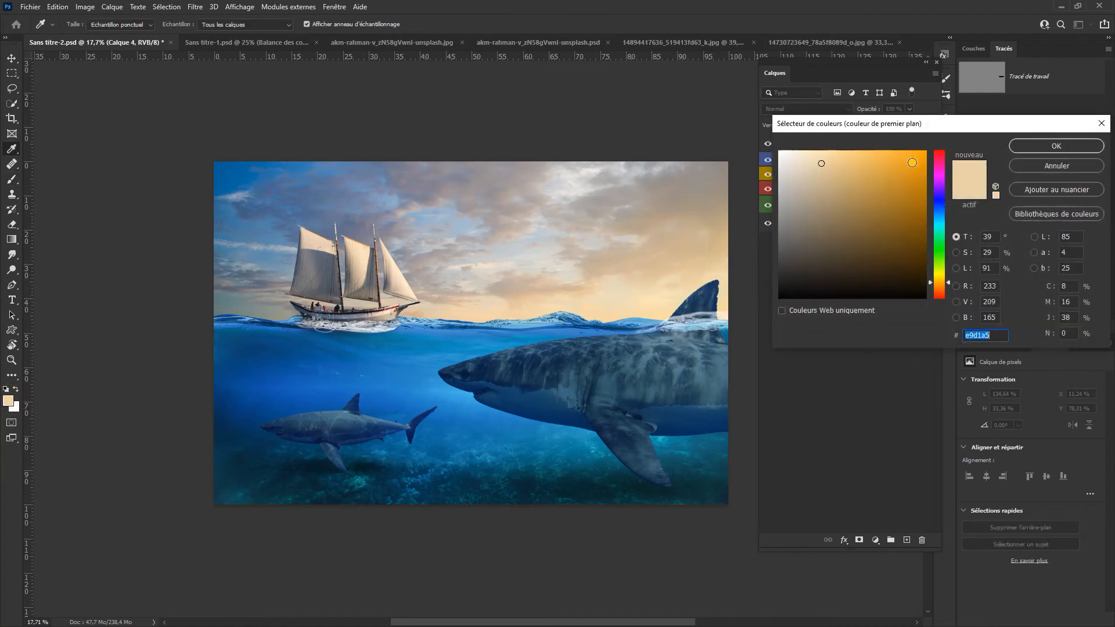
left_click(914, 166)
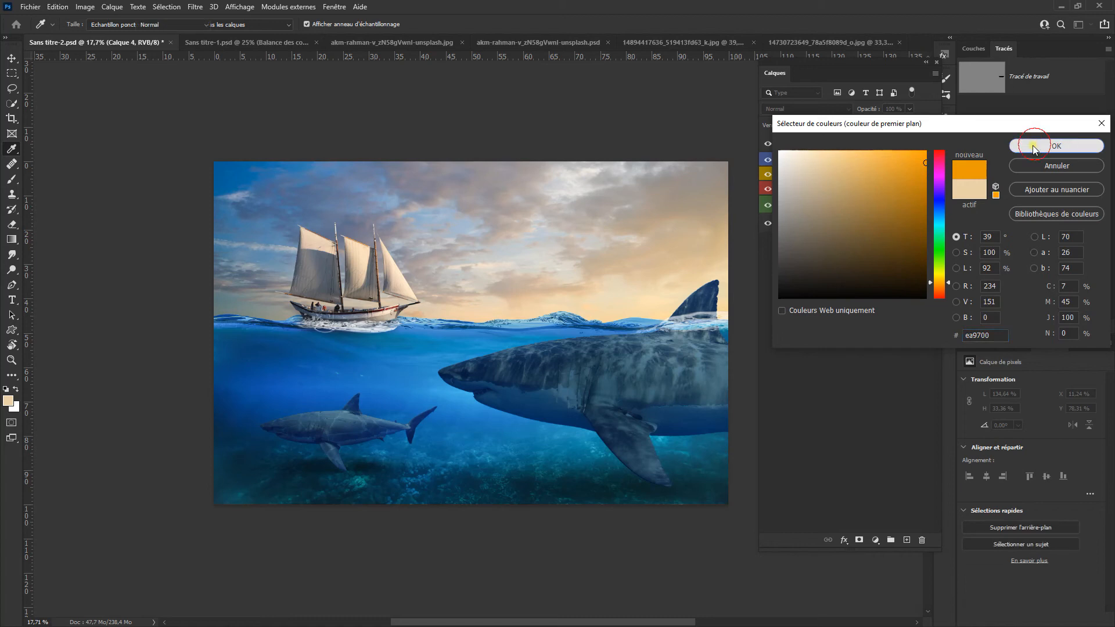
left_click(1057, 146)
mouse_move(665, 227)
left_mouse_down()
mouse_move(718, 233)
mouse_move(707, 135)
left_mouse_up()
left_click(651, 241)
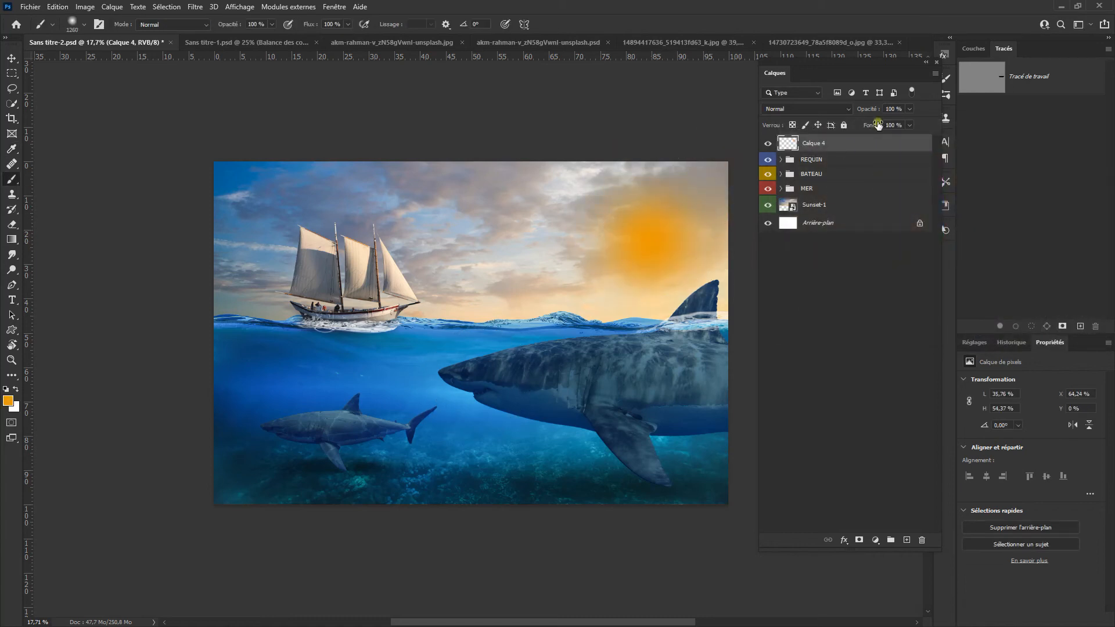
Step: Stretch and skew the orange spot across the sky, about 191.22 % wide by 103.42 % high relative to the canvas
key("ctrl+t")
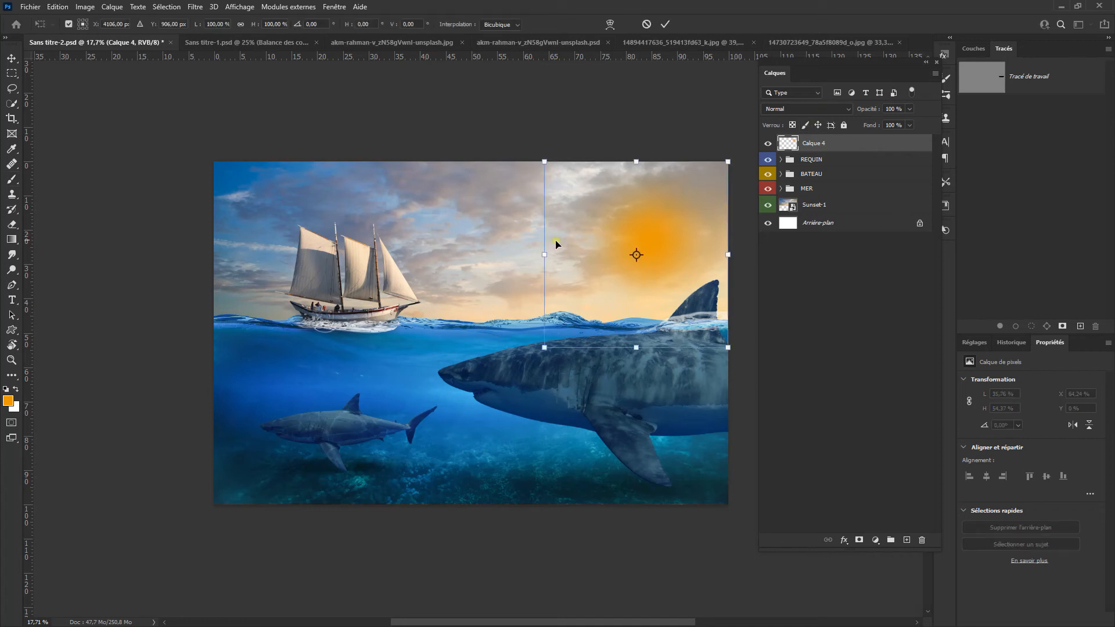
left_click_drag(545, 255, 301, 255)
left_click_drag(728, 255, 780, 257)
left_click_drag(537, 162, 538, 112)
left_click_drag(539, 347, 540, 383)
left_click_drag(302, 383, 82, 498)
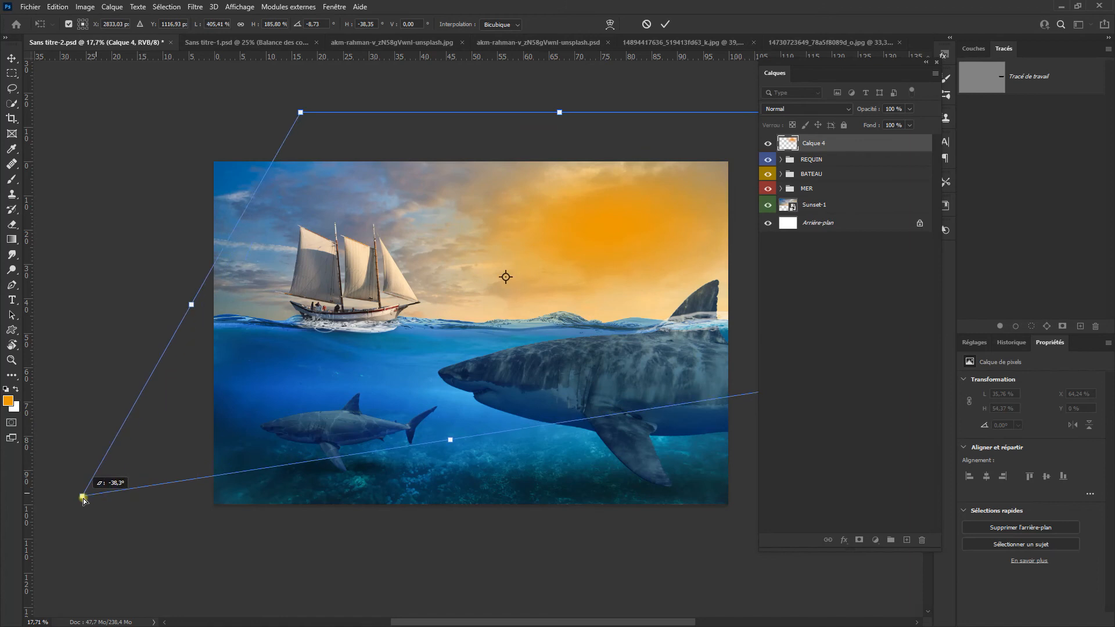
scroll(155, 467, "down", 4)
left_click_drag(297, 403, 529, 287)
left_click_drag(263, 293, 173, 306)
left_click_drag(620, 246, 404, 292)
left_click_drag(556, 270, 599, 266)
left_click(666, 26)
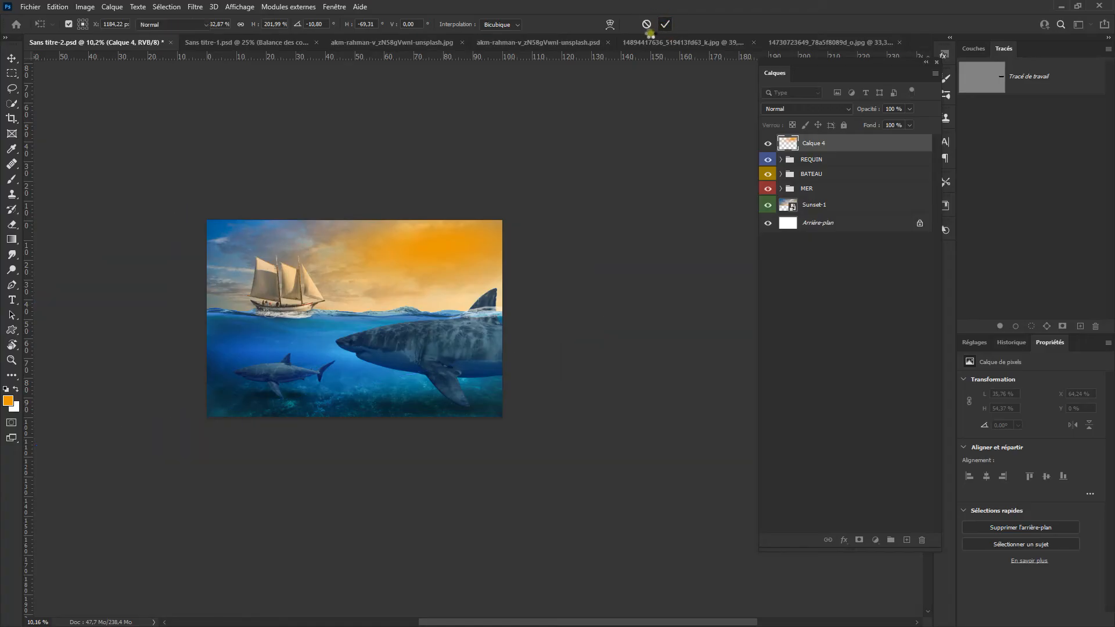
Step: Set the orange spot layer's blending mode to Lumière tamisée
key("ctrl+0")
left_click(807, 108)
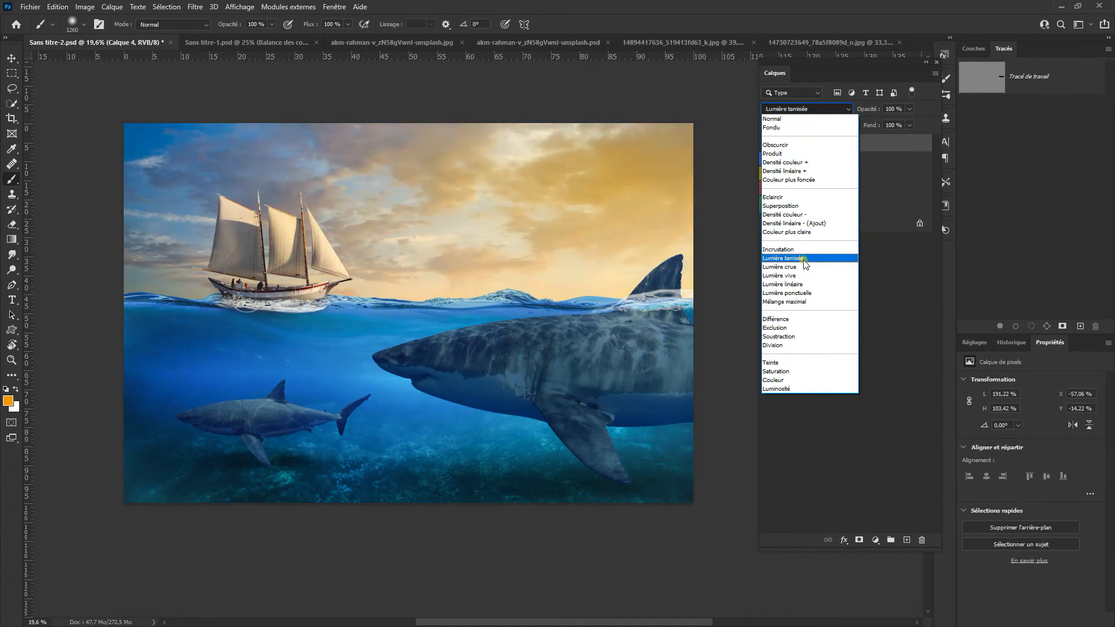
left_click(805, 258)
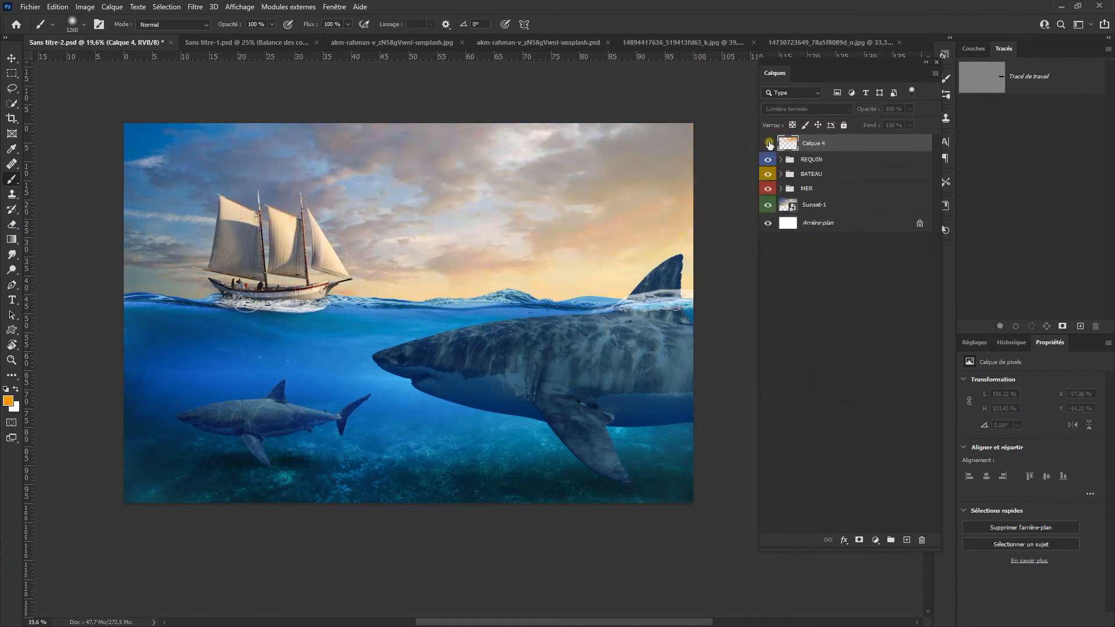
Step: Duplicate the orange spot layer and set the copy's blending mode to Superposition
left_click_drag(843, 145, 907, 539)
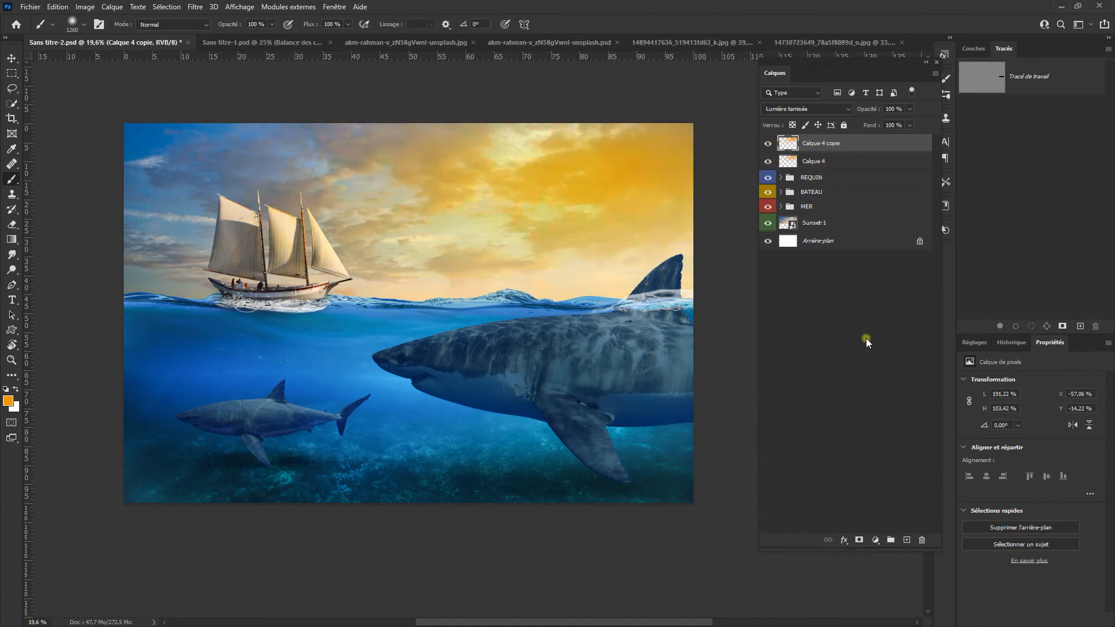
left_click(810, 109)
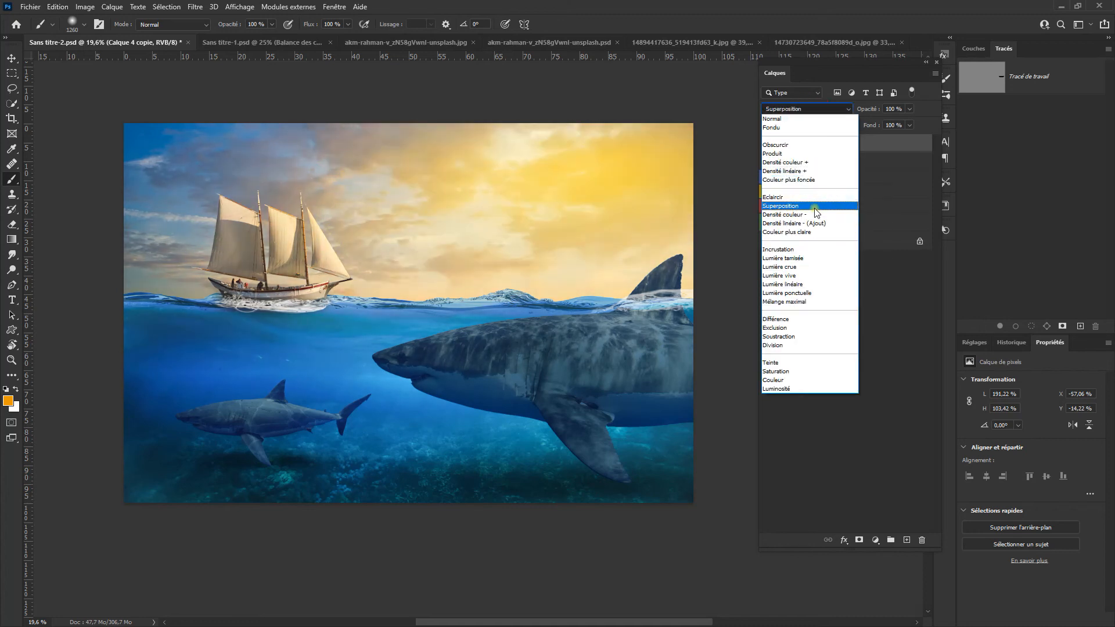
left_click(814, 207)
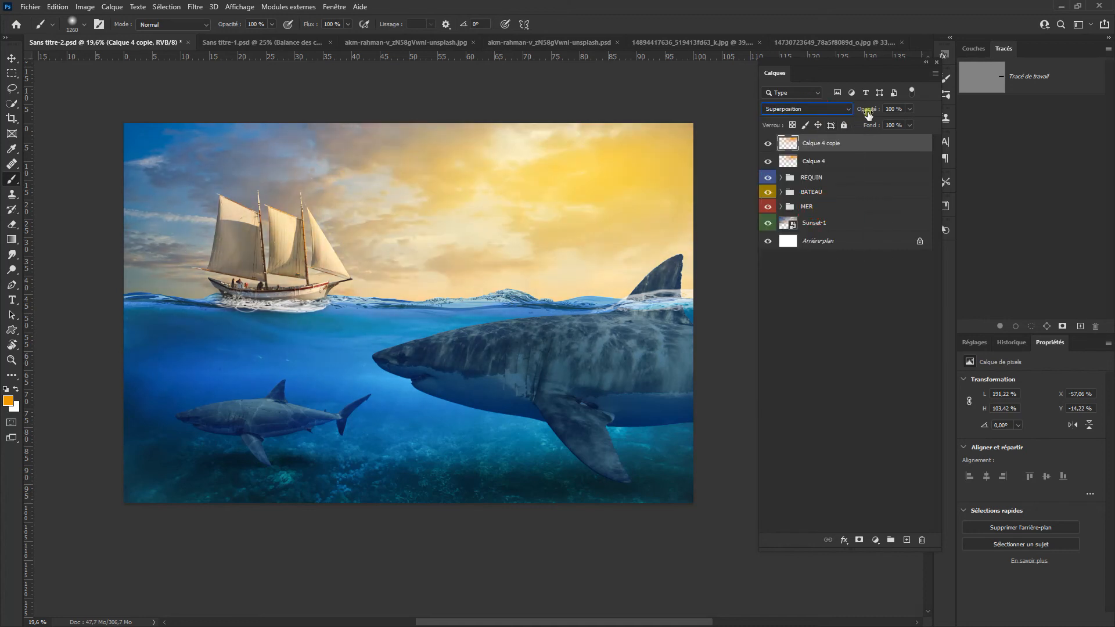
Step: Lower the duplicate orange layer's opacity to 49 % and compare the image with and without the two orange layers
left_click(769, 144)
left_click(770, 144)
left_click(769, 144)
left_click(769, 144)
left_click_drag(872, 113, 817, 127)
left_click(770, 145)
left_click(773, 163)
left_click(769, 163)
left_click(768, 145)
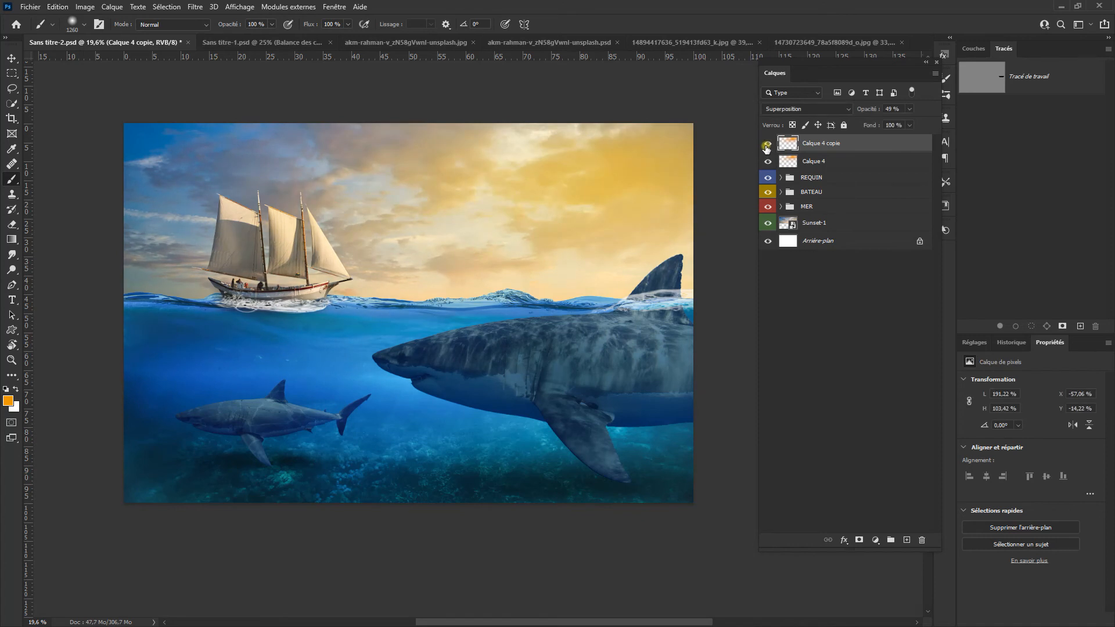
Step: Group the two orange layers, name the group SOLEIL and give it a red colour label
scroll(589, 219, "down", 3)
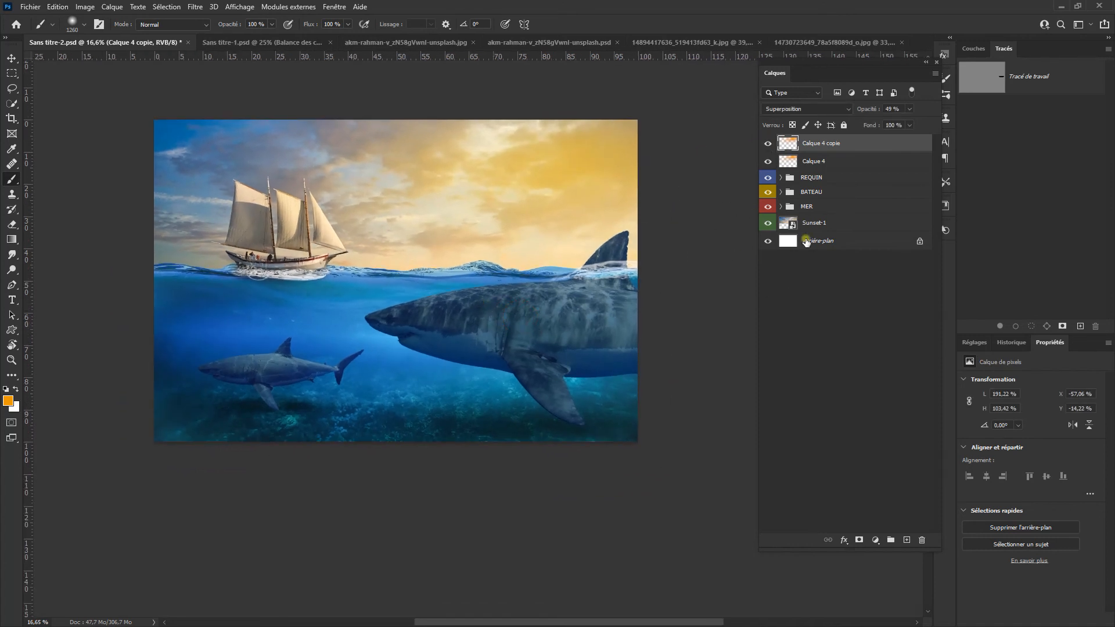
left_click(859, 167, "shift")
left_click_drag(871, 148, 901, 498)
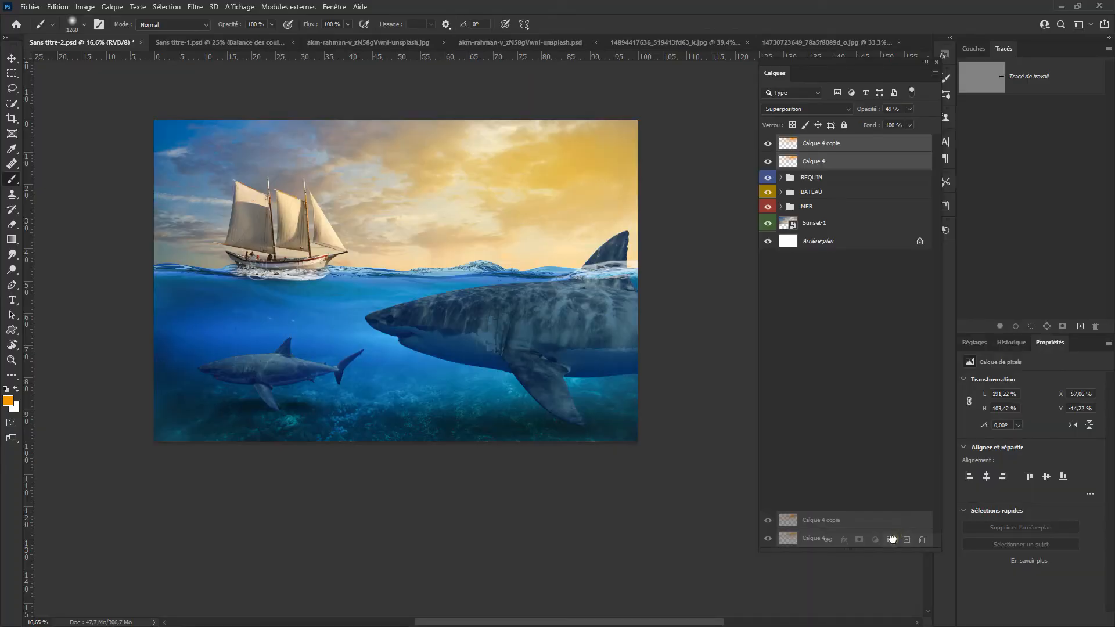
left_click_drag(896, 537, 891, 540)
double_click(815, 141)
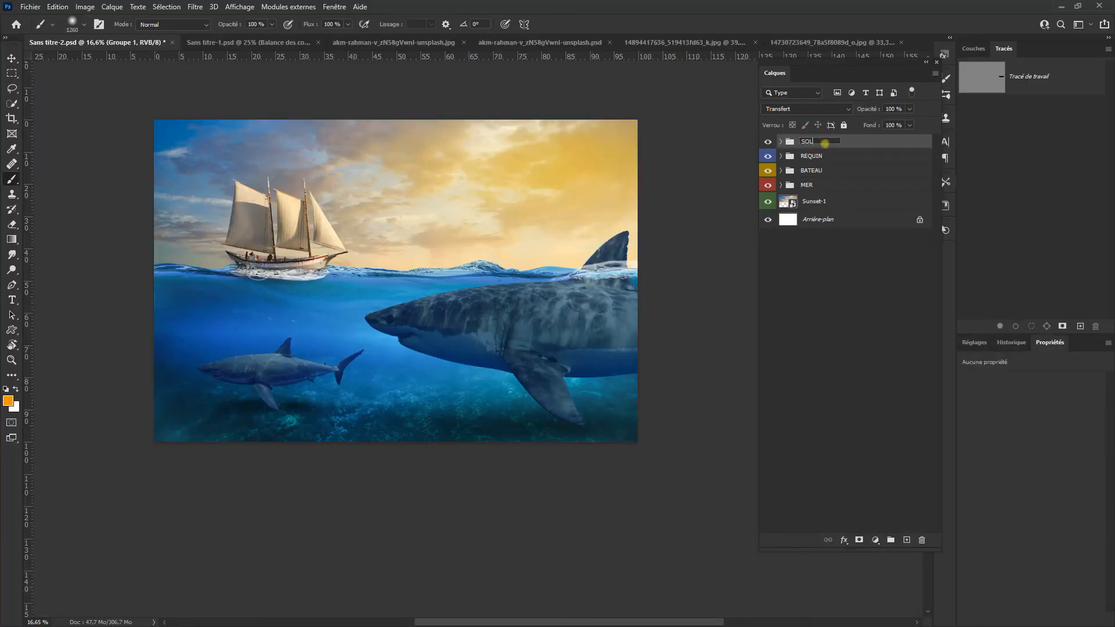
key("Return")
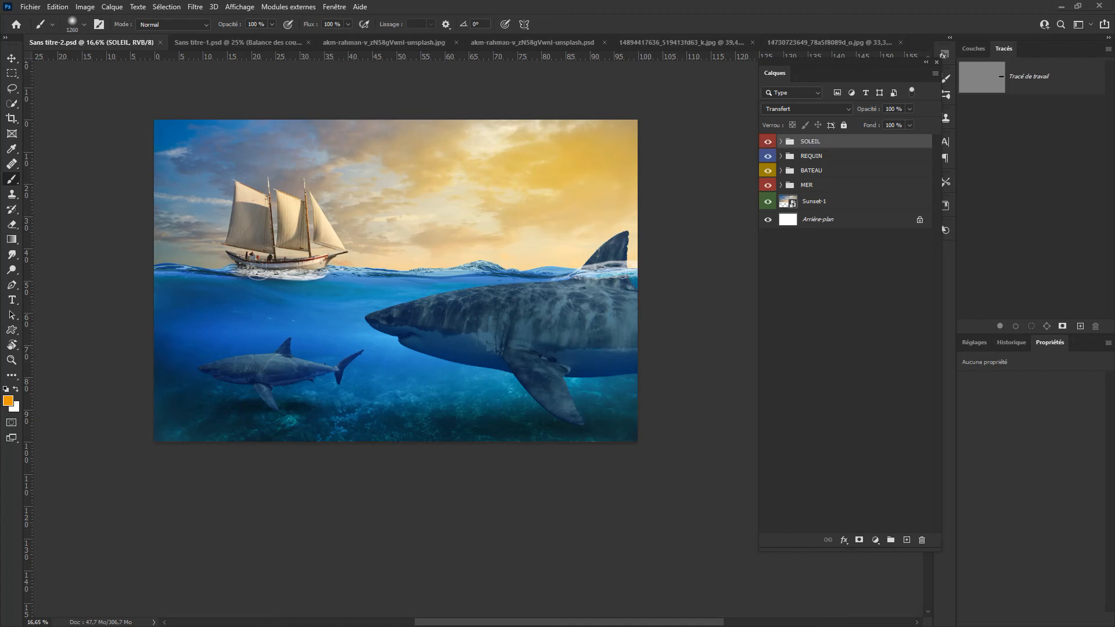
Step: Place the flock of birds image in the sky beside the ship, scaled down to about 743 by 764 px
left_click_drag(258, 273, 423, 258)
left_click_drag(552, 440, 450, 335)
left_click_drag(429, 297, 450, 222)
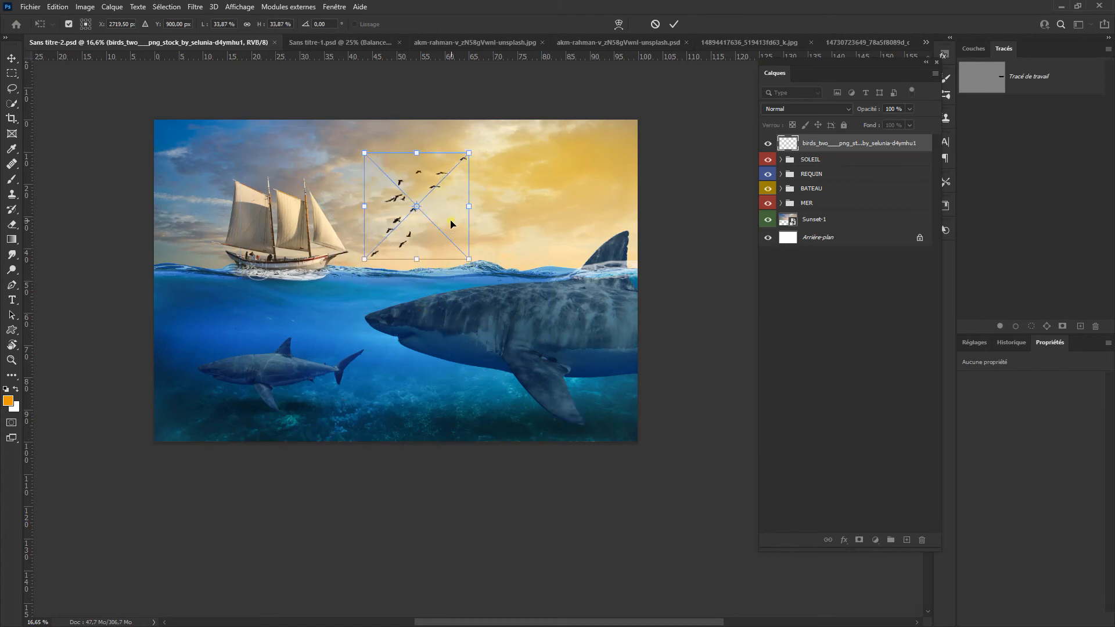
left_click_drag(471, 261, 435, 201)
key("Return")
key("b")
Step: Apply a Gaussian blur with a 2.2 pixel radius to the birds layer
scroll(380, 201, "up", 3)
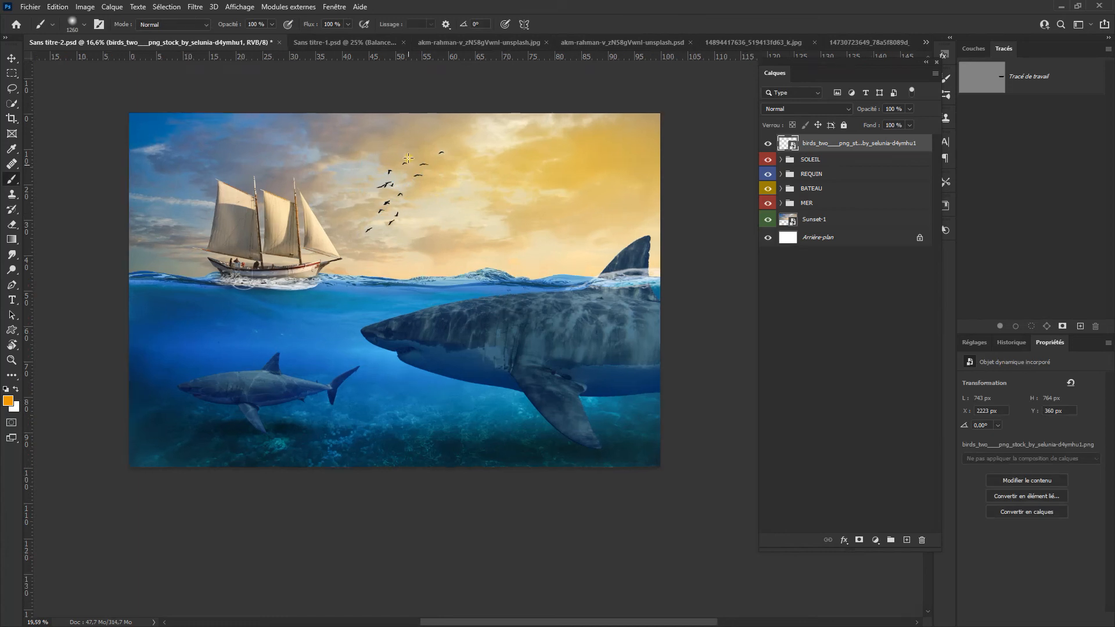
scroll(380, 201, "up", 5)
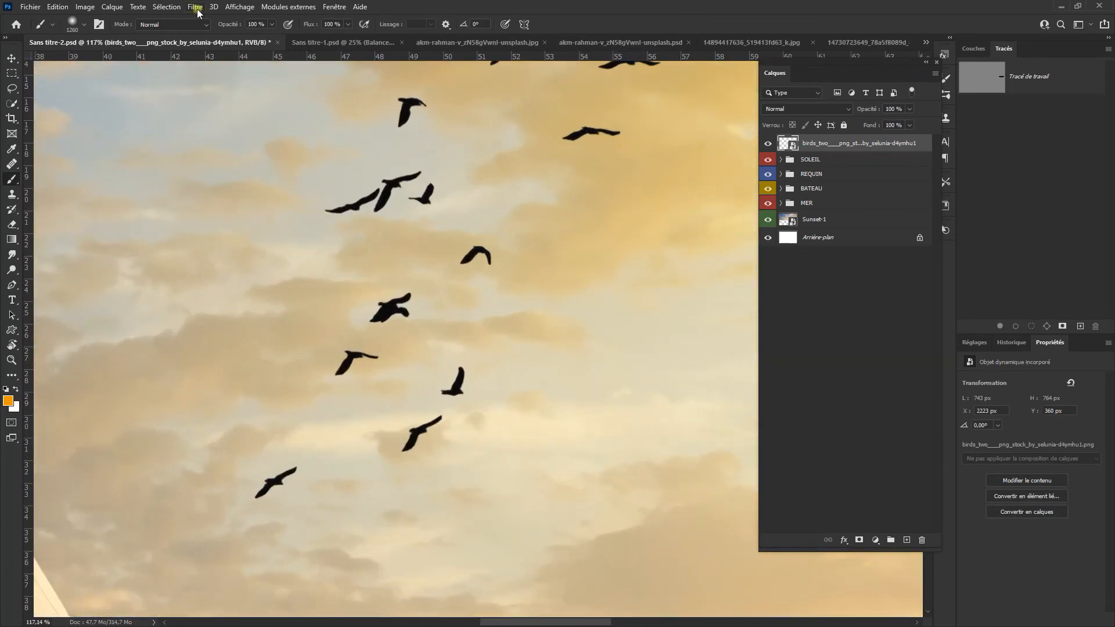
left_click(196, 7)
mouse_move(252, 189)
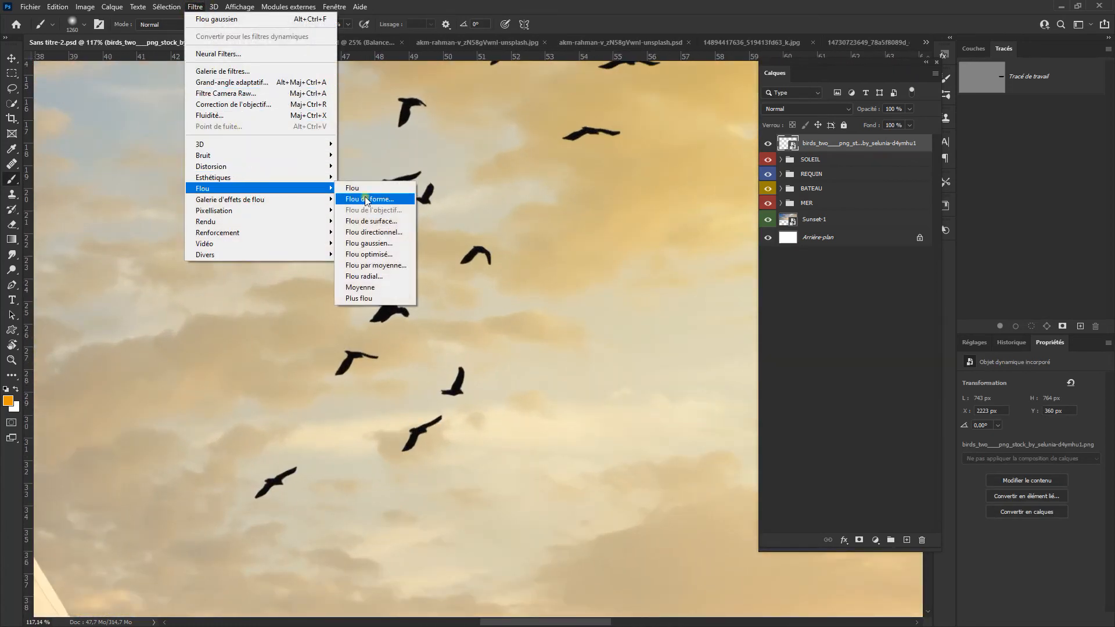
left_click(402, 246)
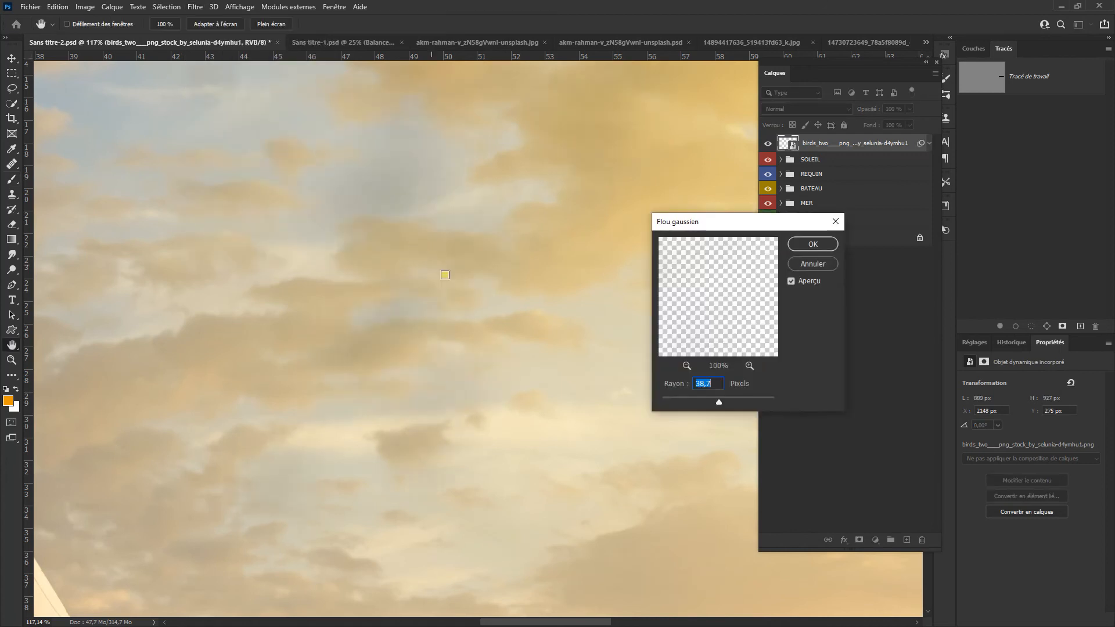
left_click_drag(723, 405, 675, 403)
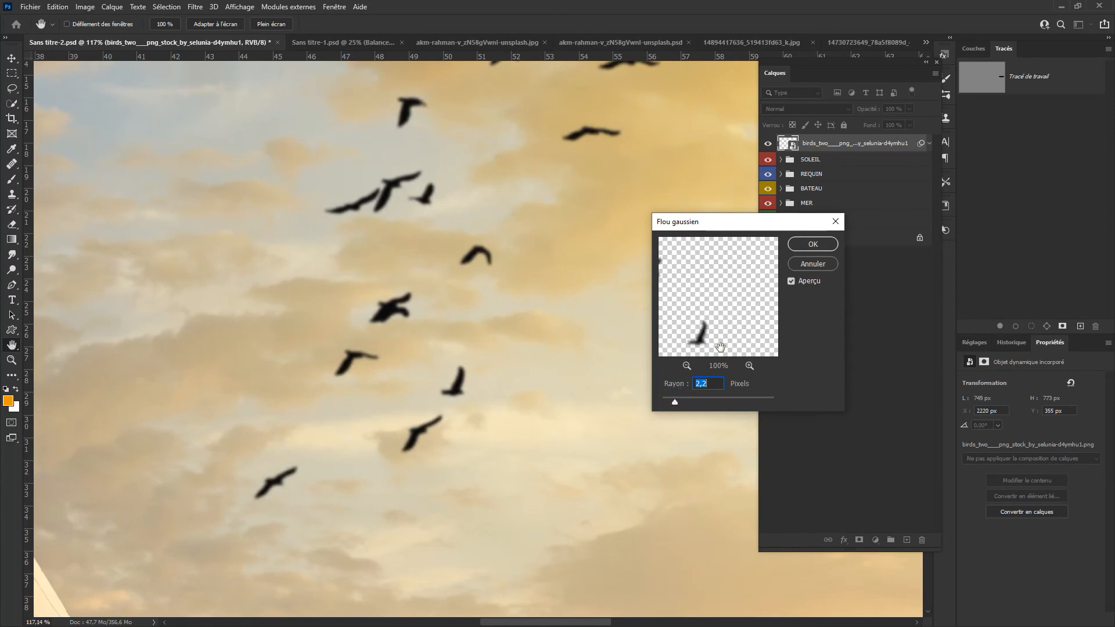
left_click(813, 244)
key("b")
Step: Reduce the birds layer's opacity to 71 % and check the sky with and without the birds
scroll(483, 318, "down", 10)
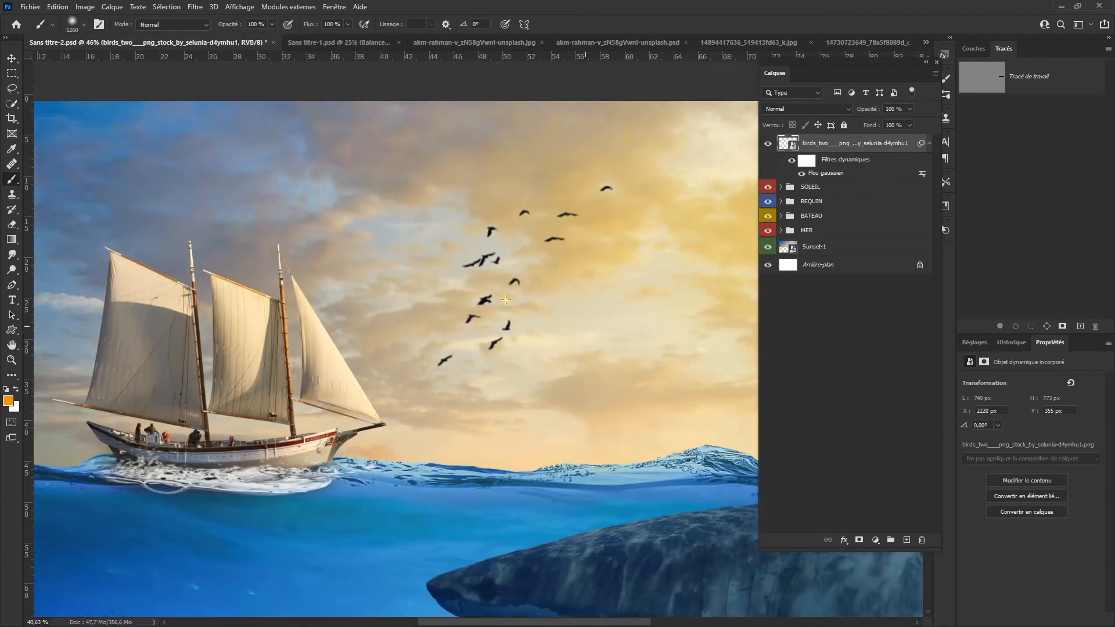
left_click_drag(483, 319, 468, 301)
left_click_drag(868, 110, 827, 139)
left_click(771, 145)
left_click(771, 146)
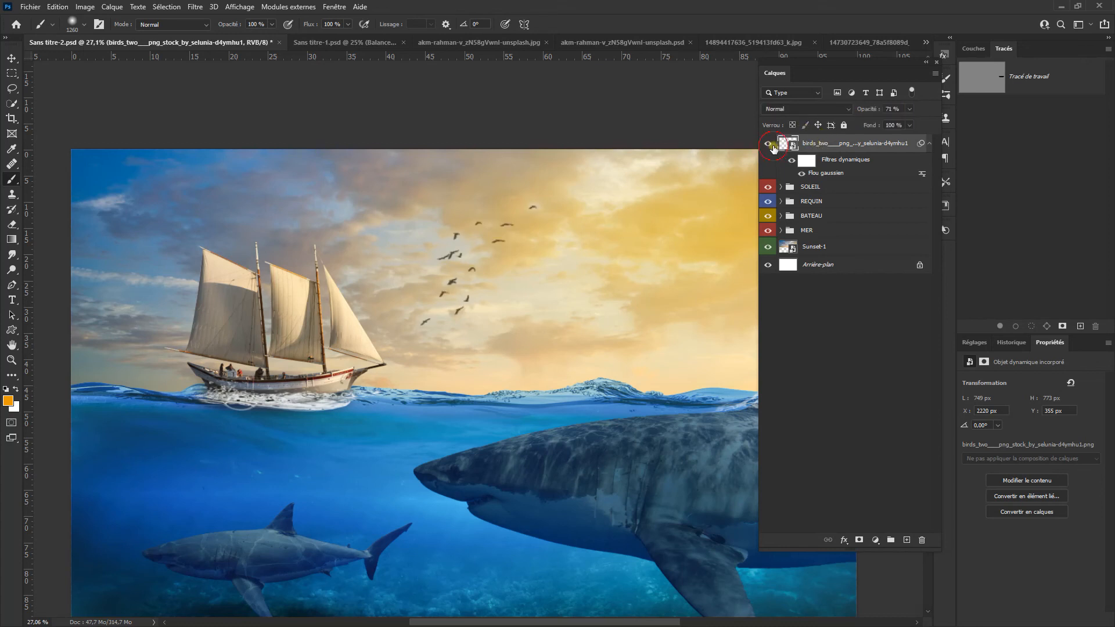
Step: Rename the birds layer OISEAUX, collapse its smart filters and give it an orange colour label
scroll(775, 145, "down", 3)
double_click(819, 143)
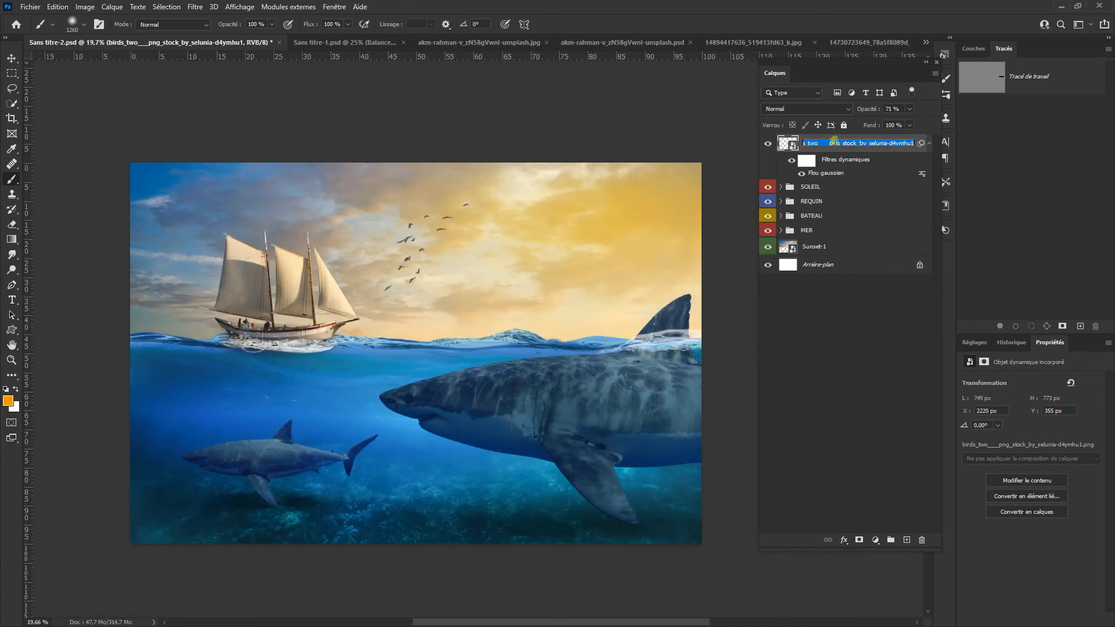
type("OISEAUX")
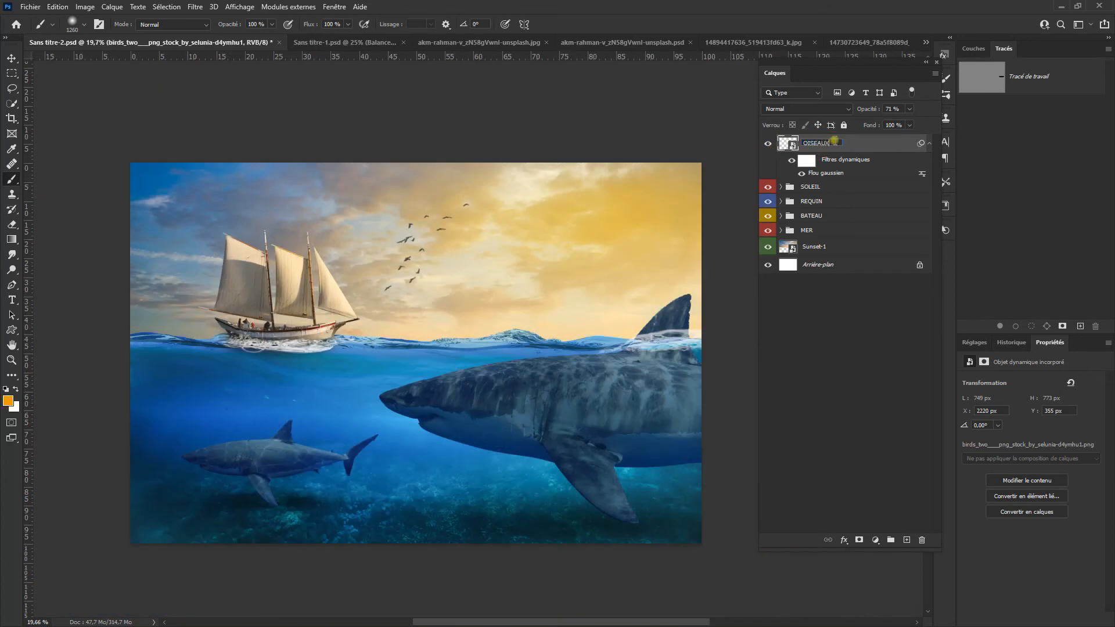
key("Return")
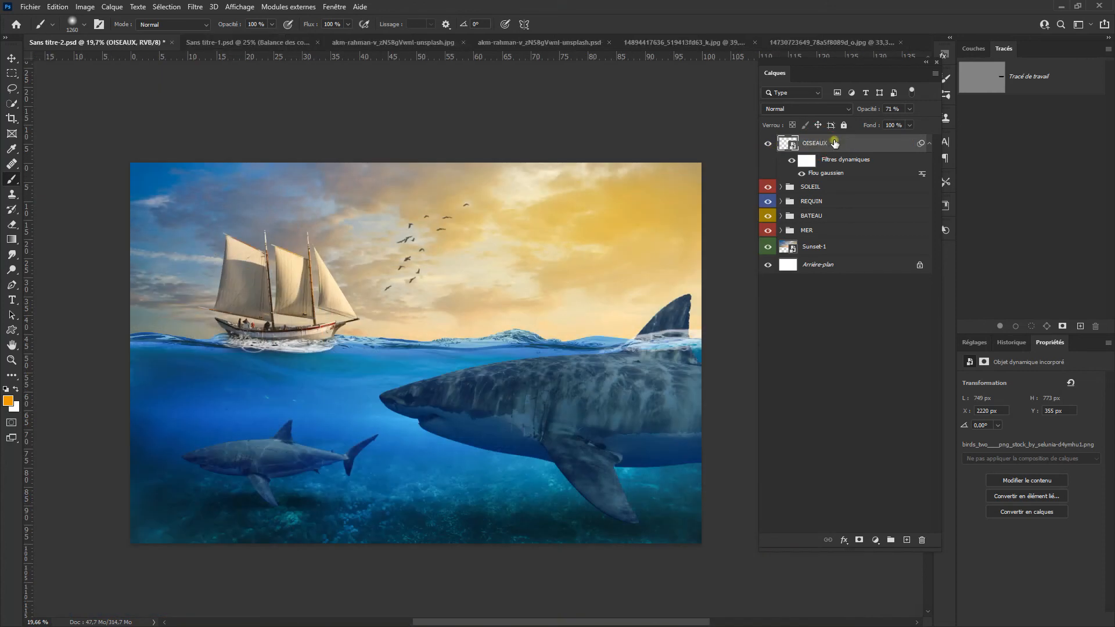
left_click(929, 143)
right_click(869, 144)
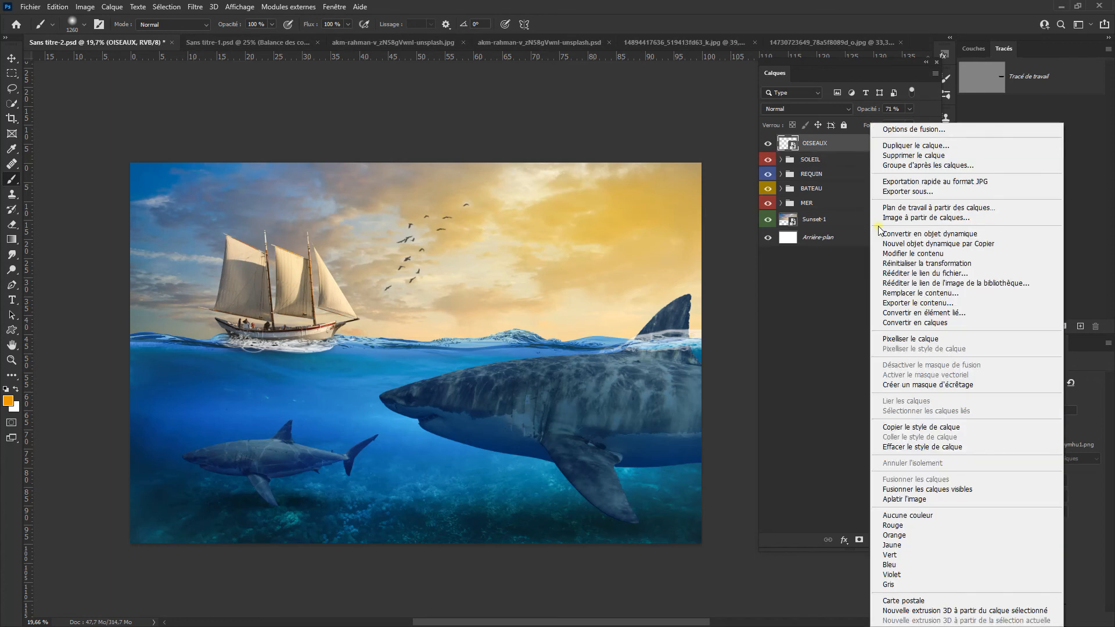
left_click(941, 533)
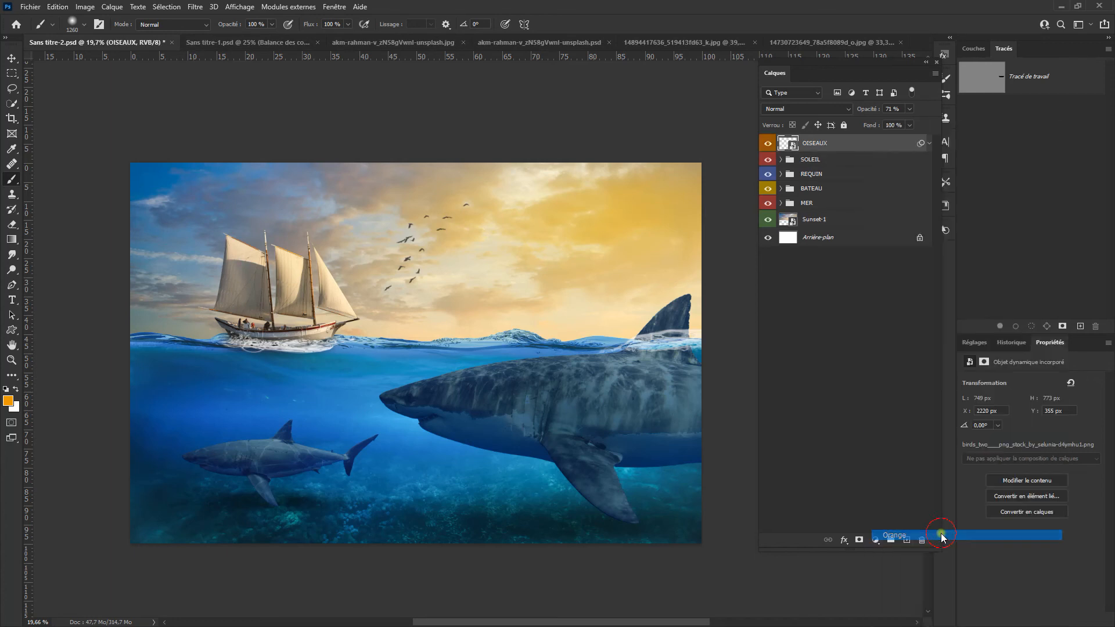
Step: Place the Project_Images18 underwater bubbles image over the canvas and mask out everything above a freehand line just below its water surface
left_click_drag(864, 465, 412, 356)
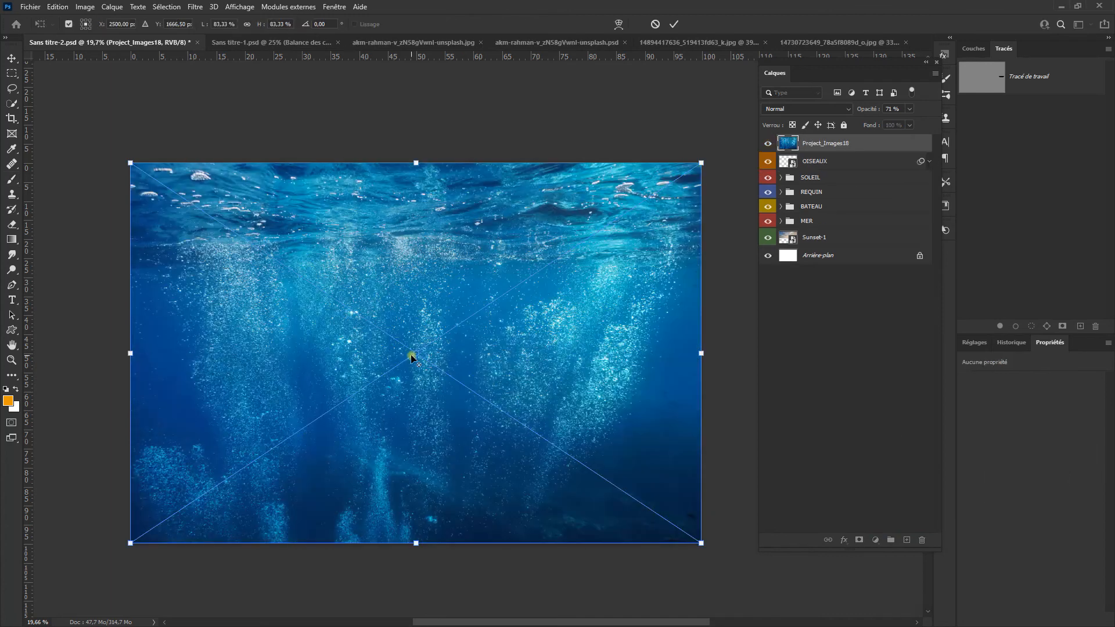
left_click(674, 24)
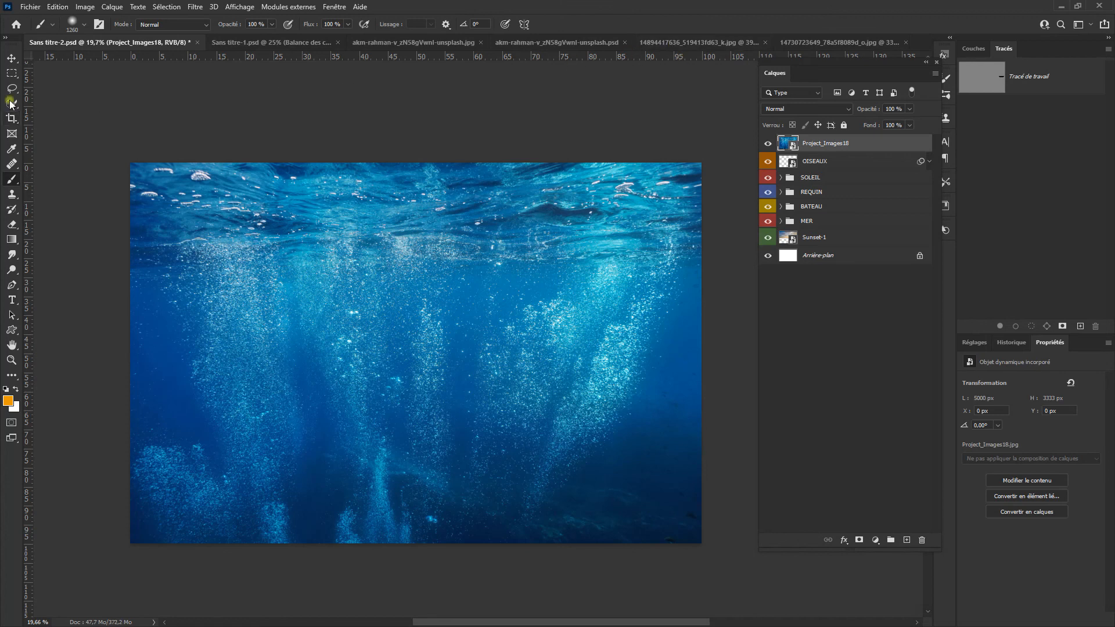
left_click(11, 88)
mouse_move(122, 285)
left_mouse_down()
mouse_move(198, 287)
mouse_move(709, 422)
mouse_move(72, 288)
left_mouse_up()
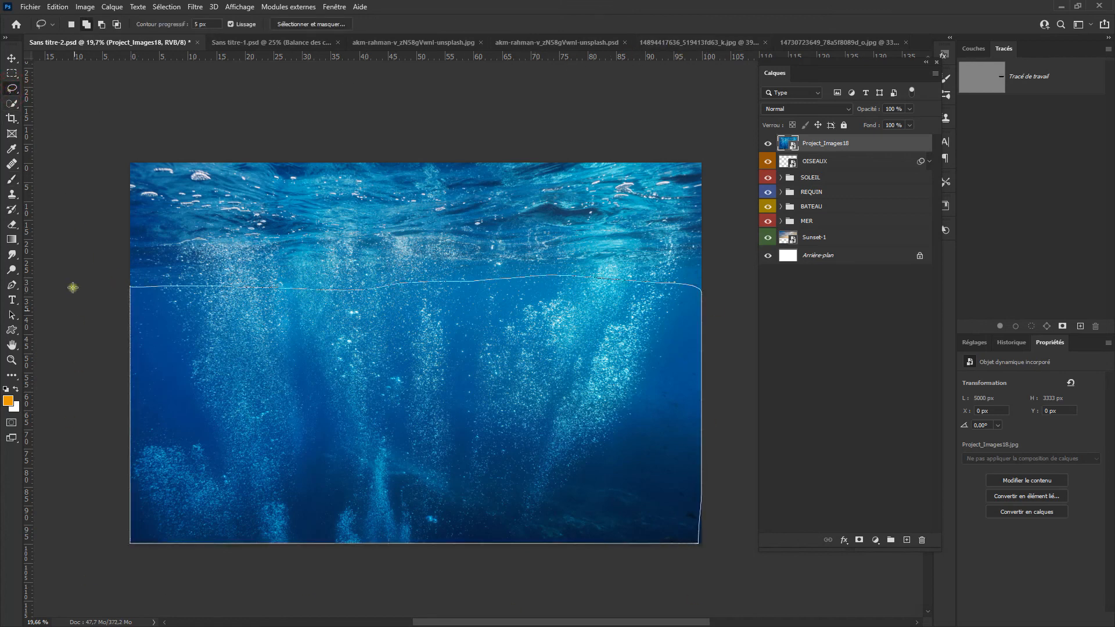
left_click(858, 540)
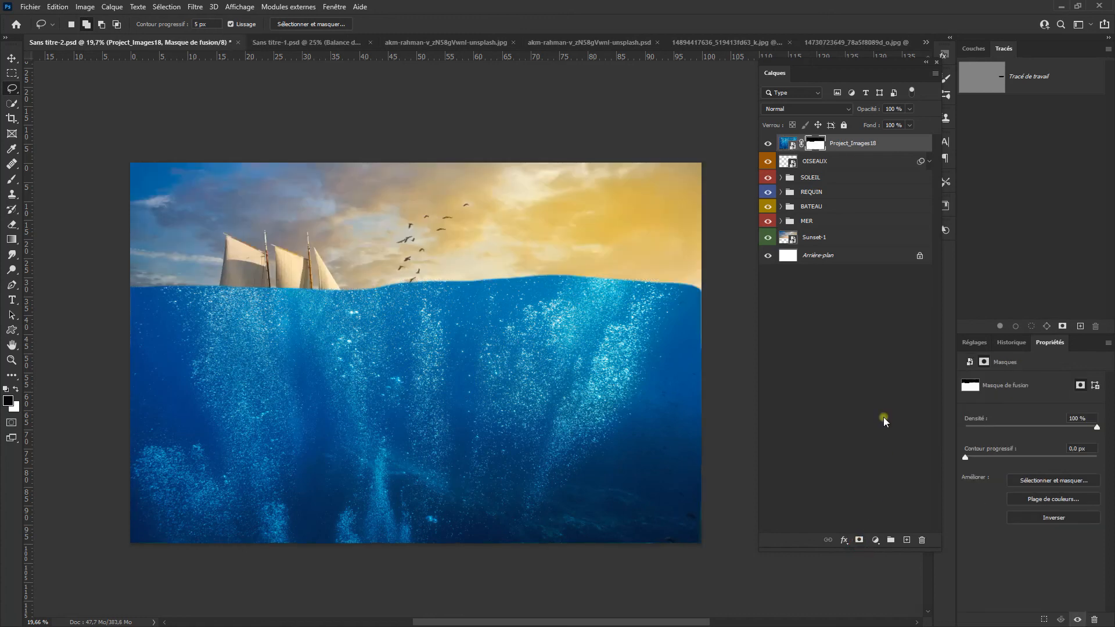
Step: Rasterize the Project_Images18 layer and apply its layer mask permanently
right_click(862, 147)
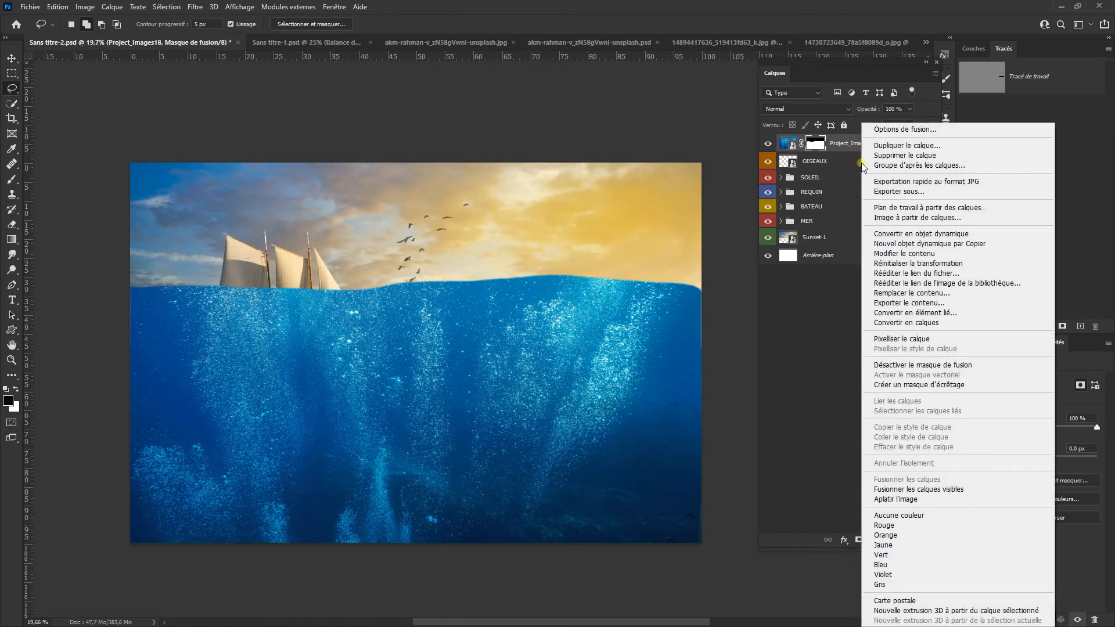
left_click(947, 339)
left_click(816, 144)
right_click(817, 145)
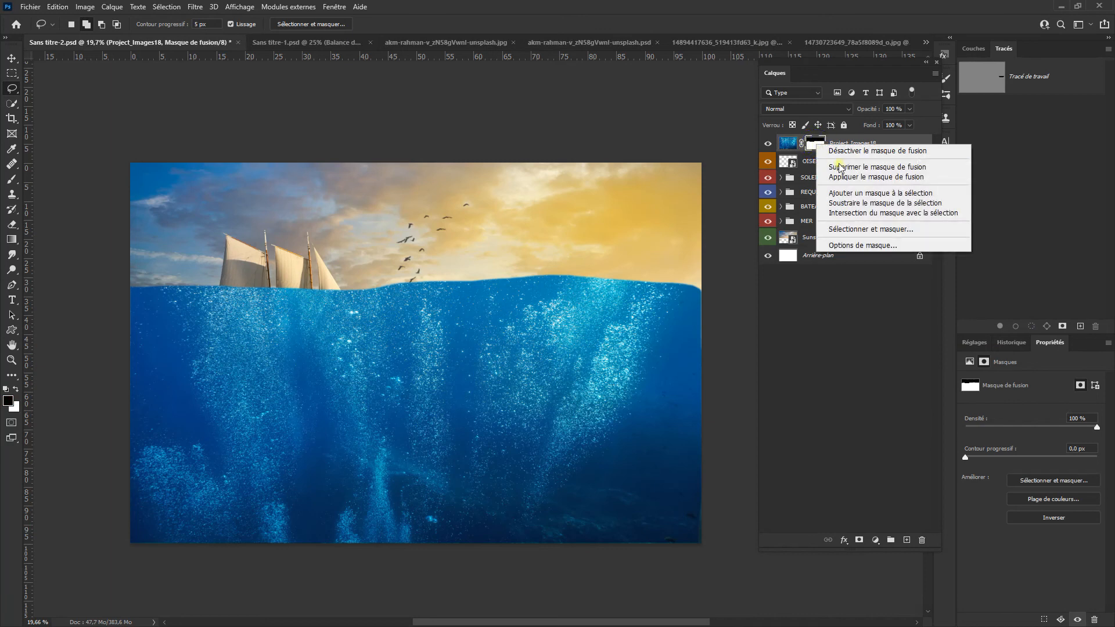
left_click(935, 175)
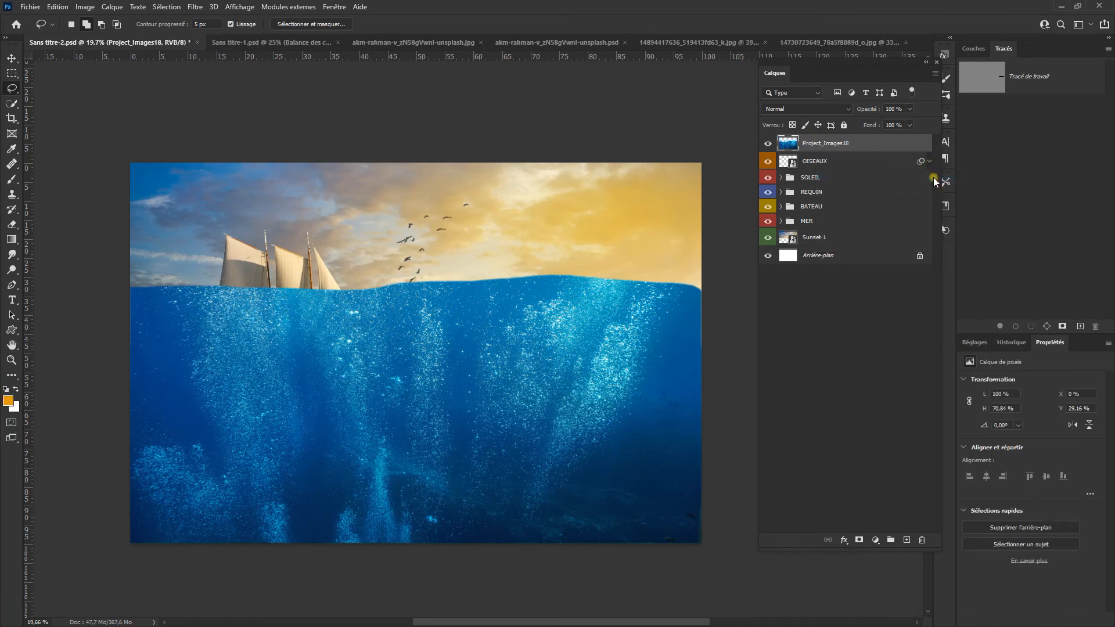
Step: Add a Teinte/Saturation adjustment clipped to the Project_Images18 bubbles layer and set its saturation to -100
left_click(966, 345)
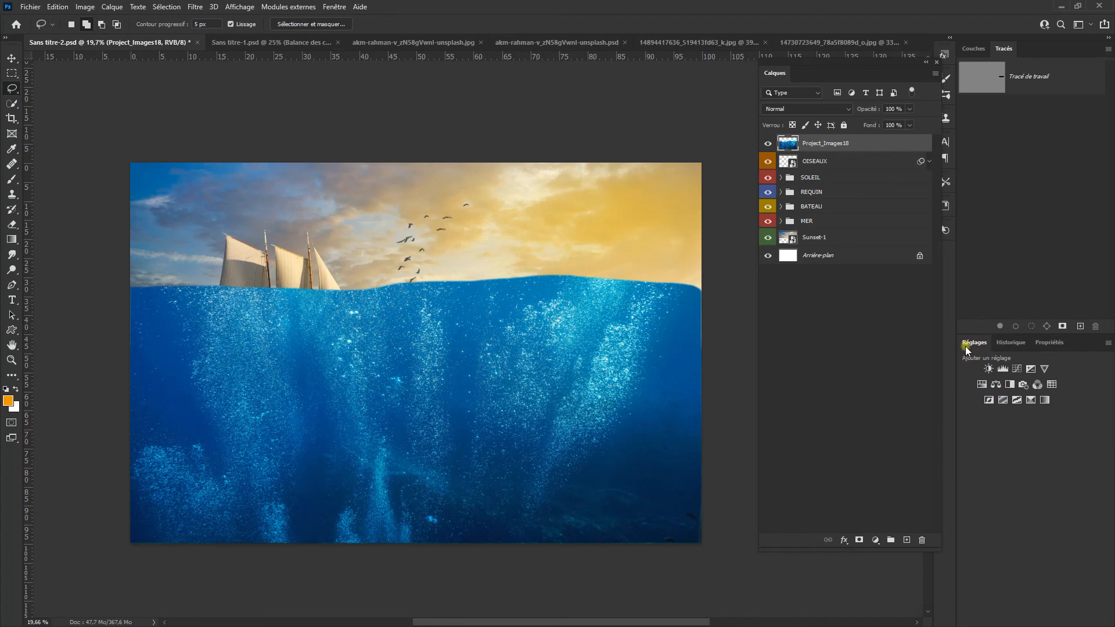
left_click(980, 383)
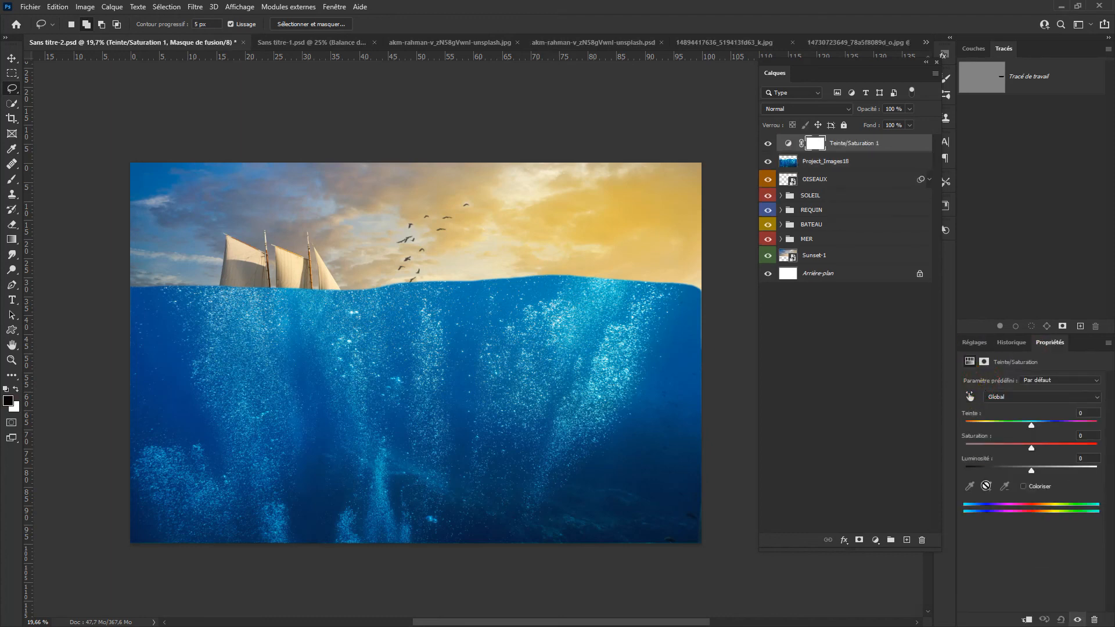
left_click(900, 148)
right_click(899, 149)
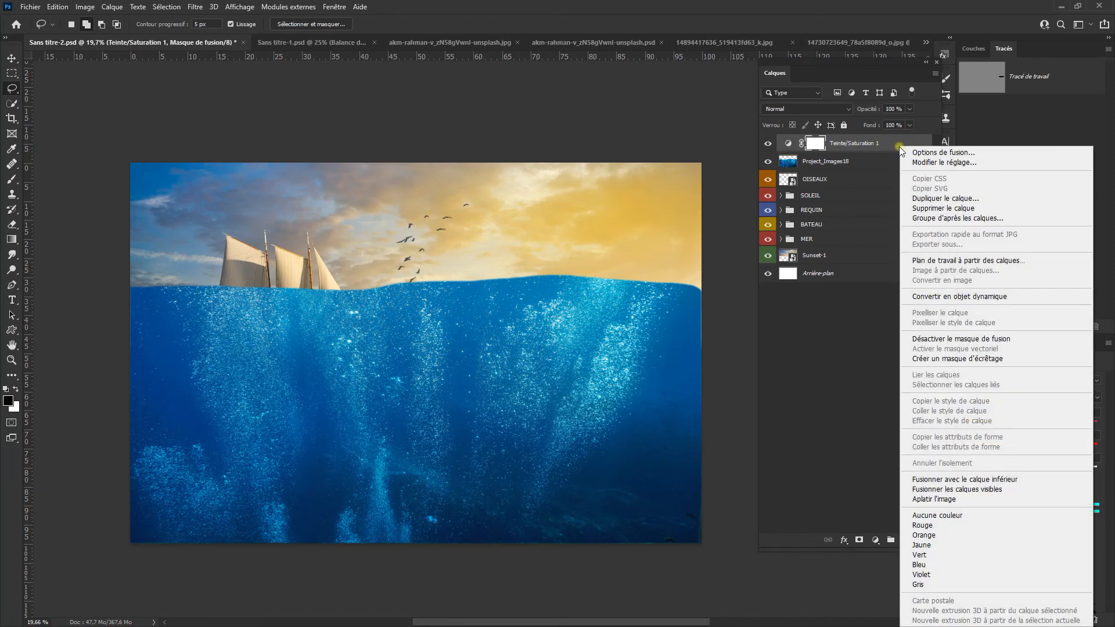
left_click(1003, 360)
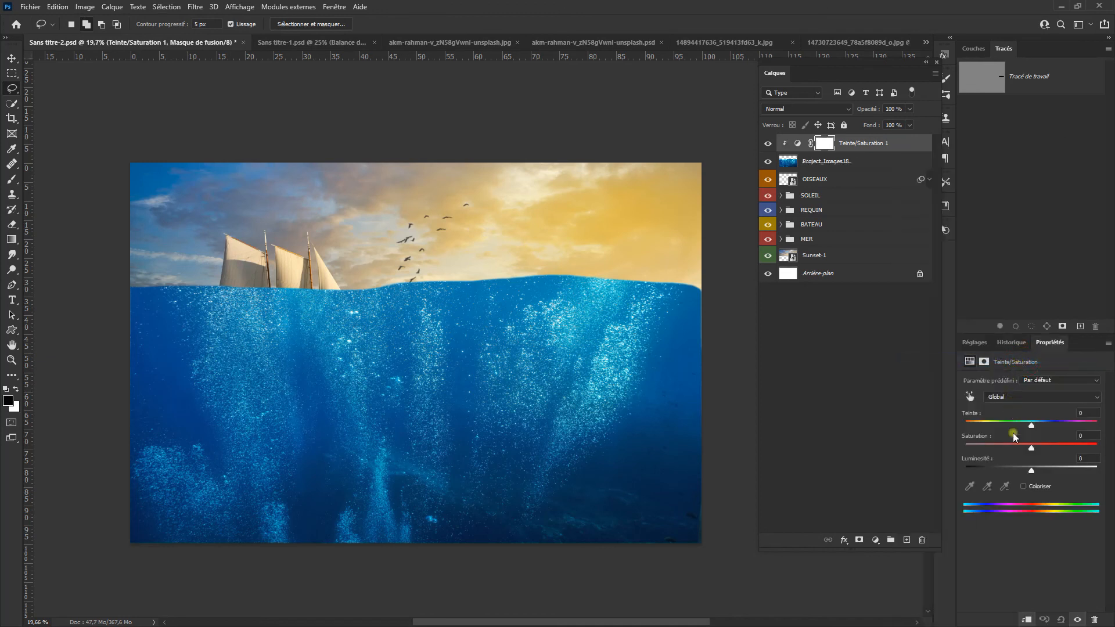
left_click_drag(1032, 447, 953, 439)
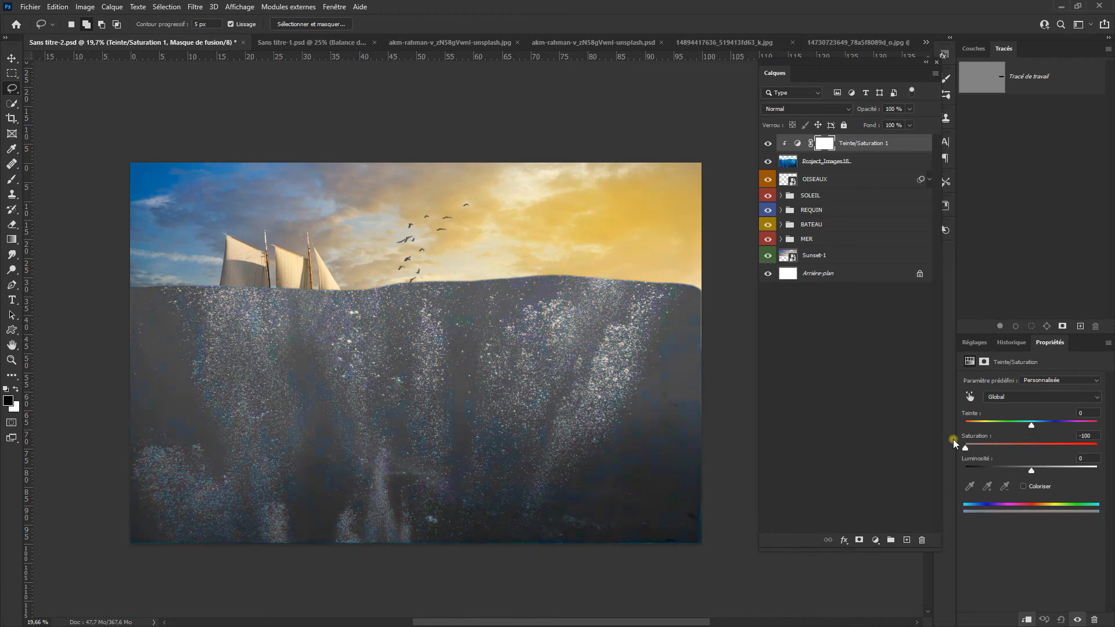
Step: Add a Niveaux adjustment clipped to the bubbles layer with input levels 92, 0,72 and 206 so only the bubbles stay bright
left_click(974, 343)
left_click(1003, 369)
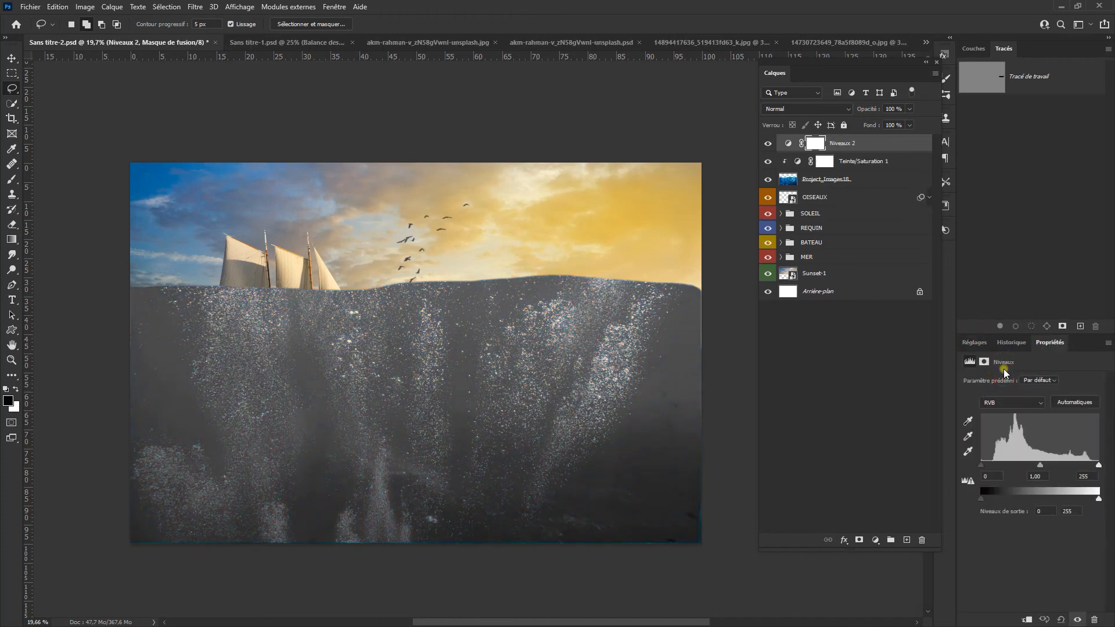
right_click(890, 145)
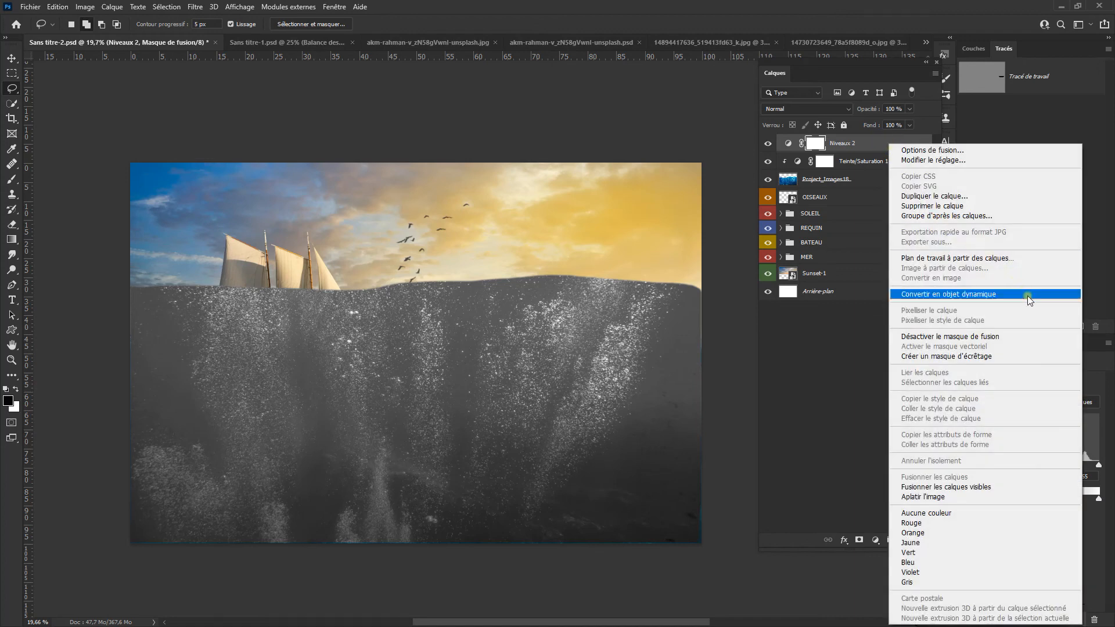
left_click(1042, 353)
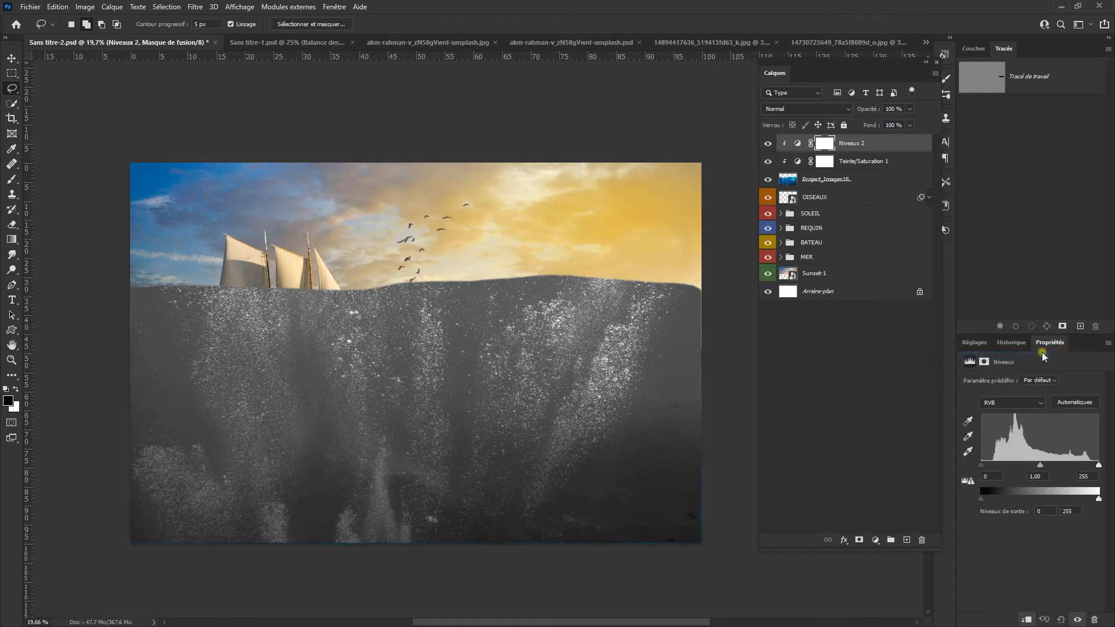
left_click_drag(982, 466, 1077, 466)
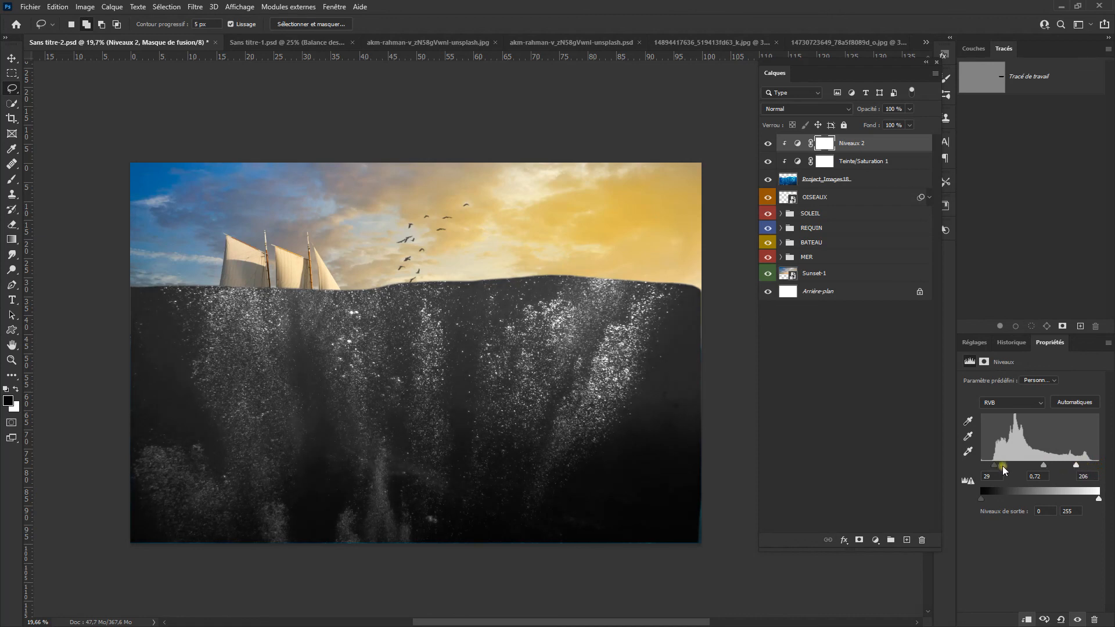
left_click_drag(994, 466, 1024, 467)
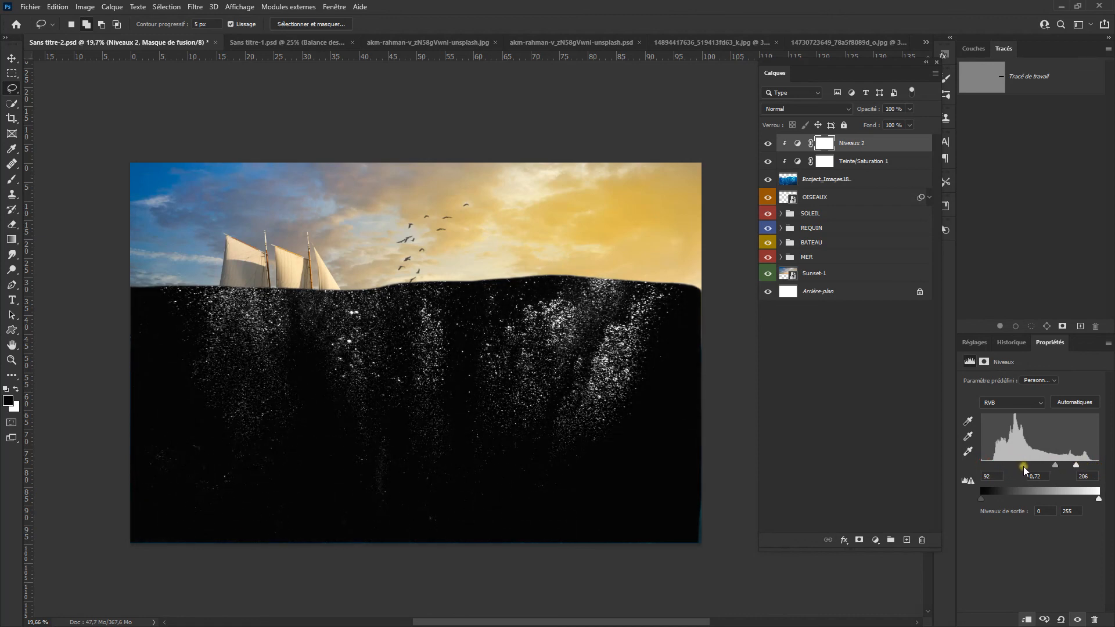
Step: Convert the bubbles layer and its two clipped adjustments into one smart object and set its blend mode to Superposition
left_click(877, 150)
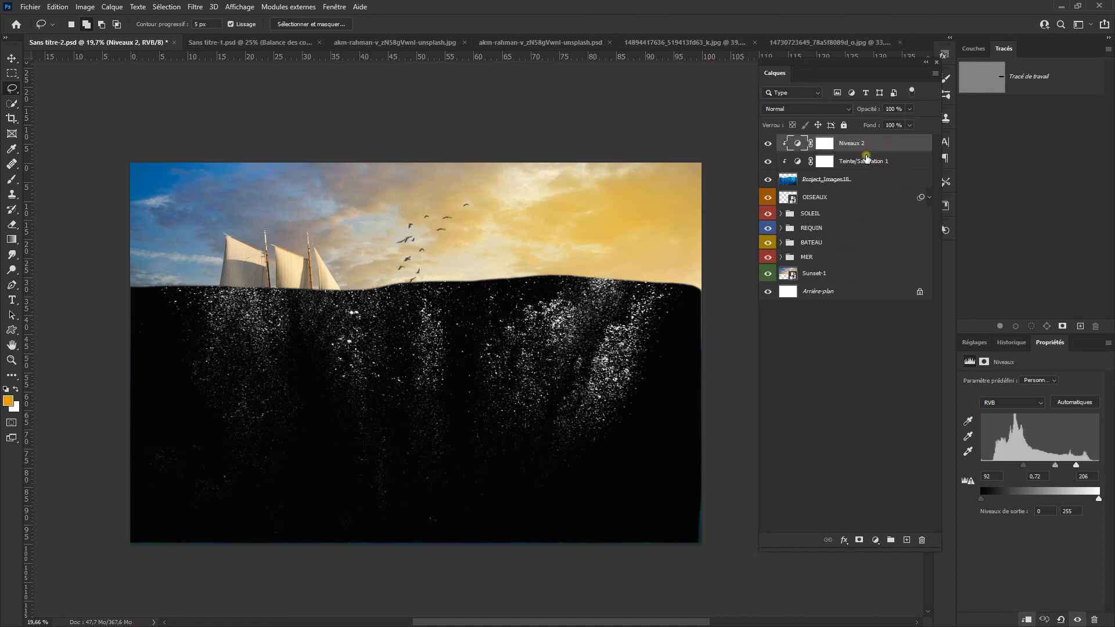
left_click(870, 179, "shift")
right_click(901, 144)
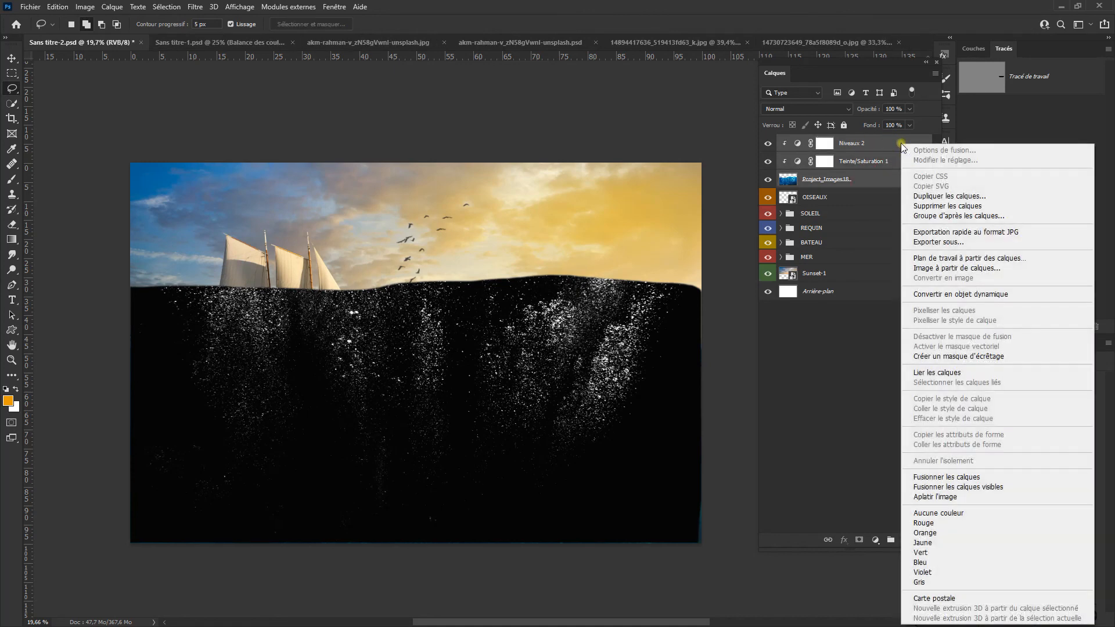
left_click(1029, 295)
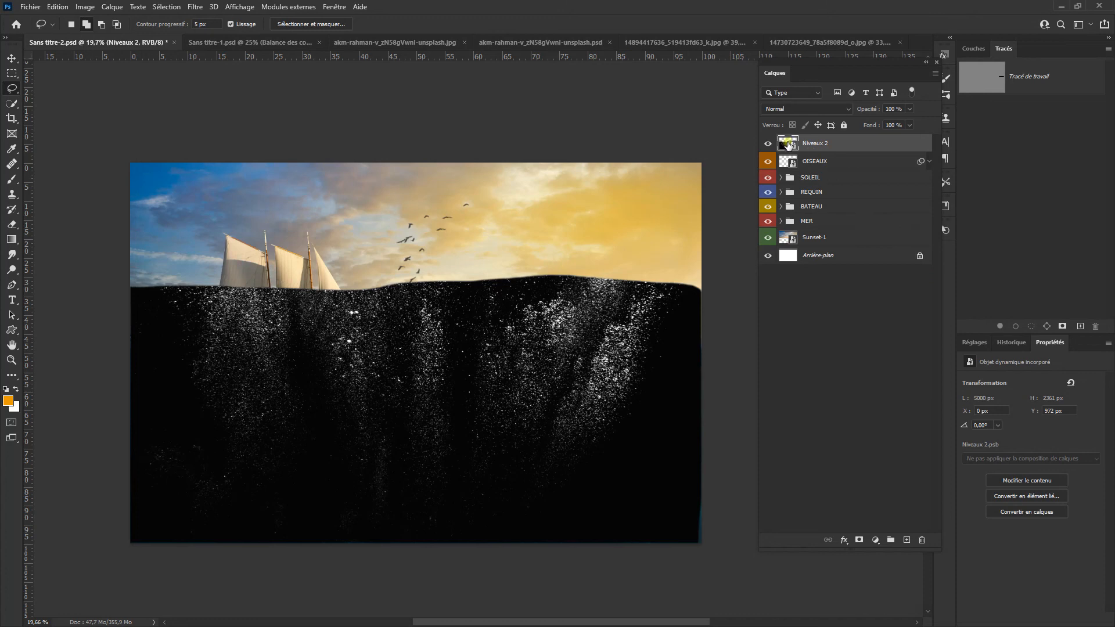
left_click(816, 110)
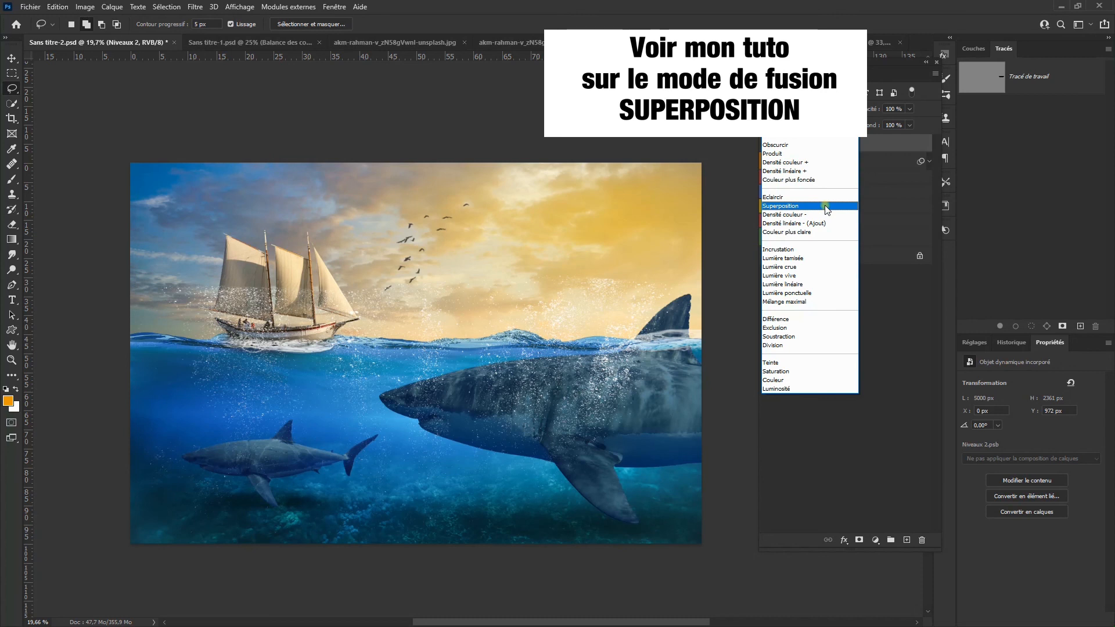
left_click(826, 207)
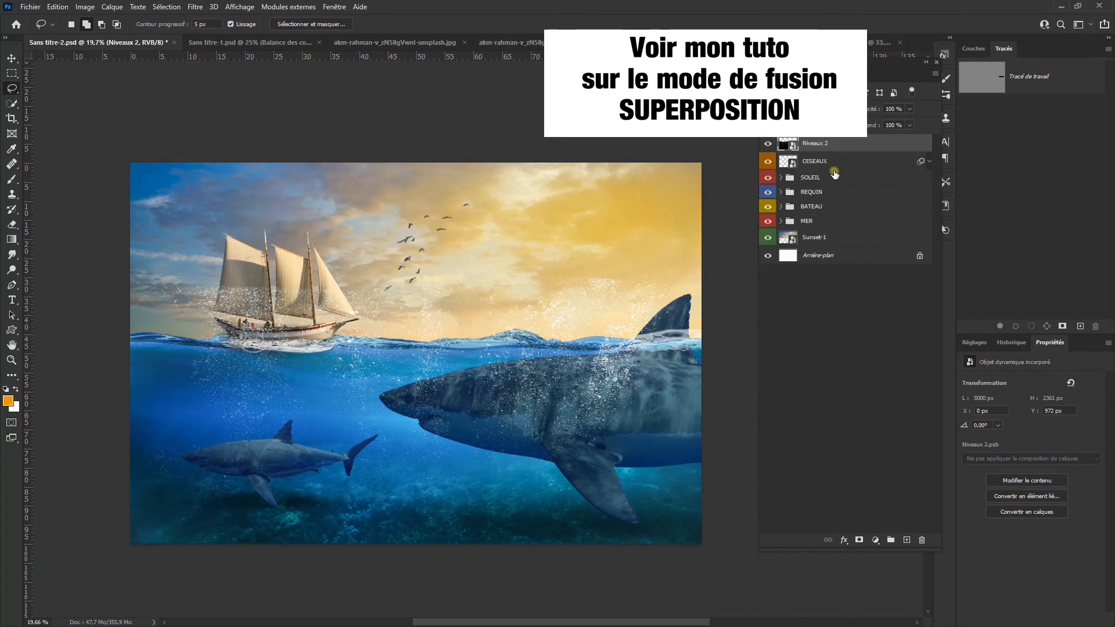
Step: Move the bubbles below the water surface and stretch them to about 132 % width so they span the whole sea
key("ctrl+t")
left_click_drag(618, 367, 619, 443)
scroll(604, 427, "up", 2)
left_click_drag(726, 459, 789, 456)
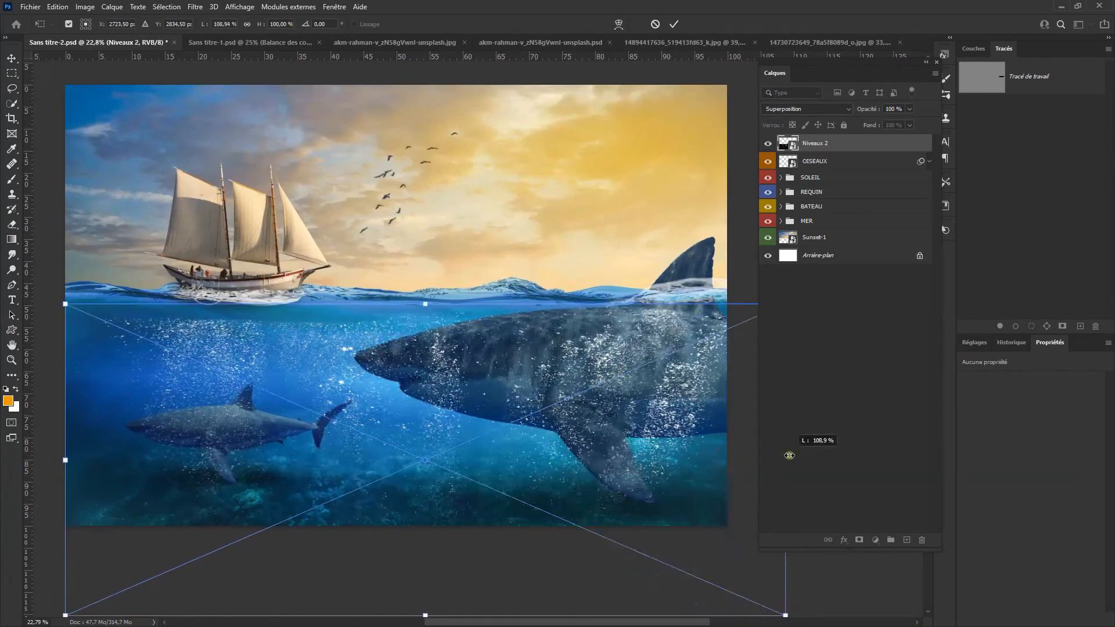
left_click_drag(65, 460, 41, 468)
scroll(406, 378, "down", 2)
left_click_drag(405, 379, 406, 391)
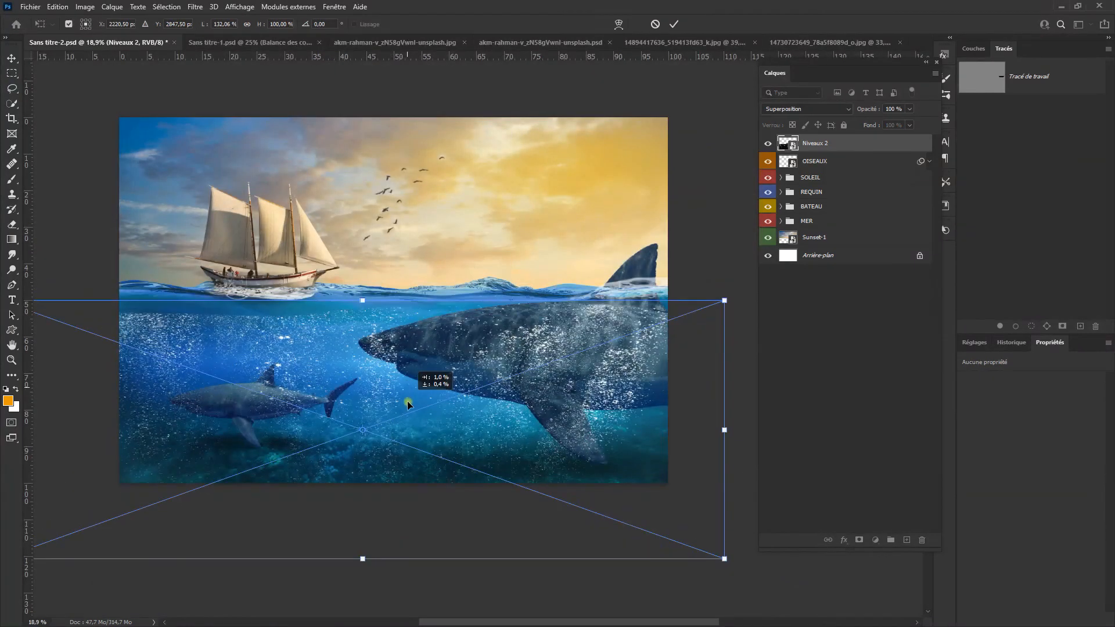
left_click(673, 24)
Step: Add a layer mask to the bubbles and fade them over the large shark with a soft black brush at 10 % opacity
left_click(860, 540)
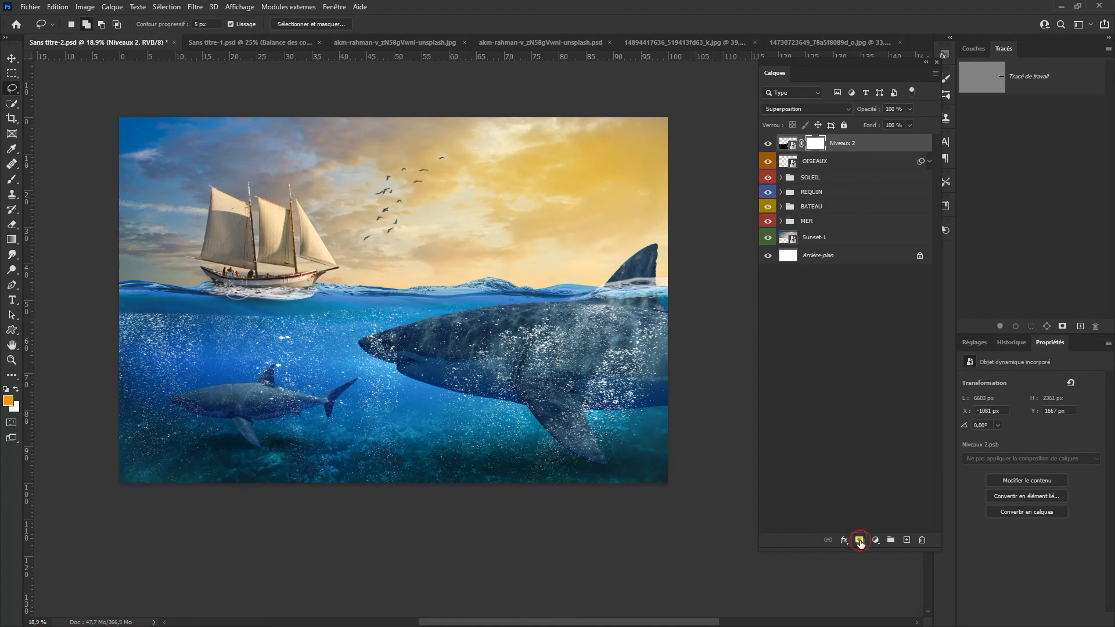
left_click(12, 180)
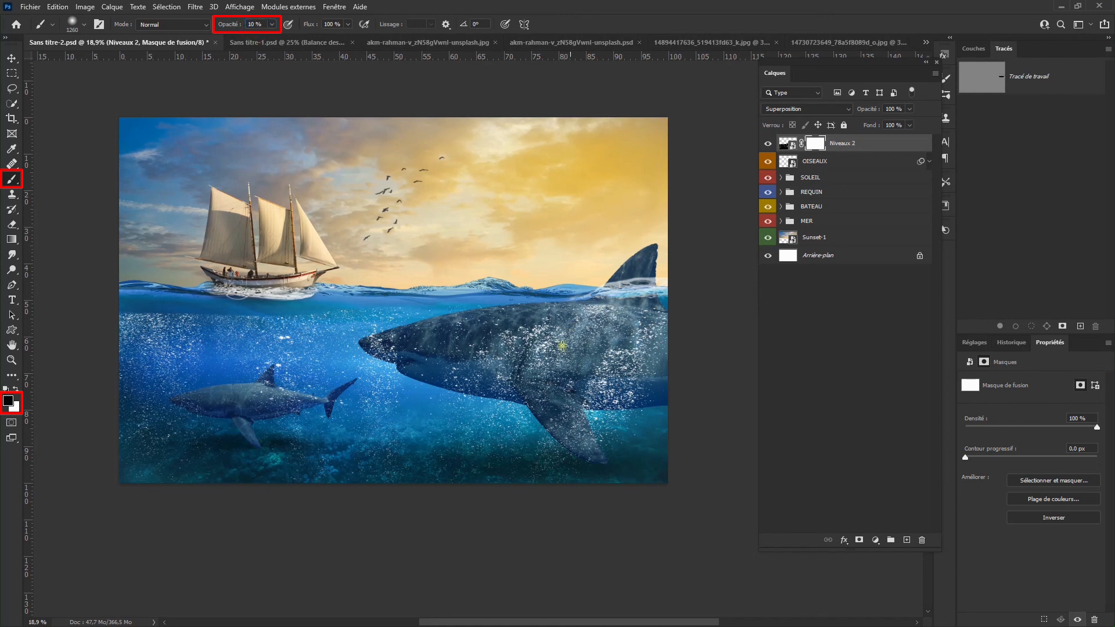
left_click_drag(519, 375, 529, 388)
mouse_move(631, 354)
left_mouse_down()
mouse_move(512, 344)
mouse_move(605, 360)
mouse_move(662, 346)
left_mouse_up()
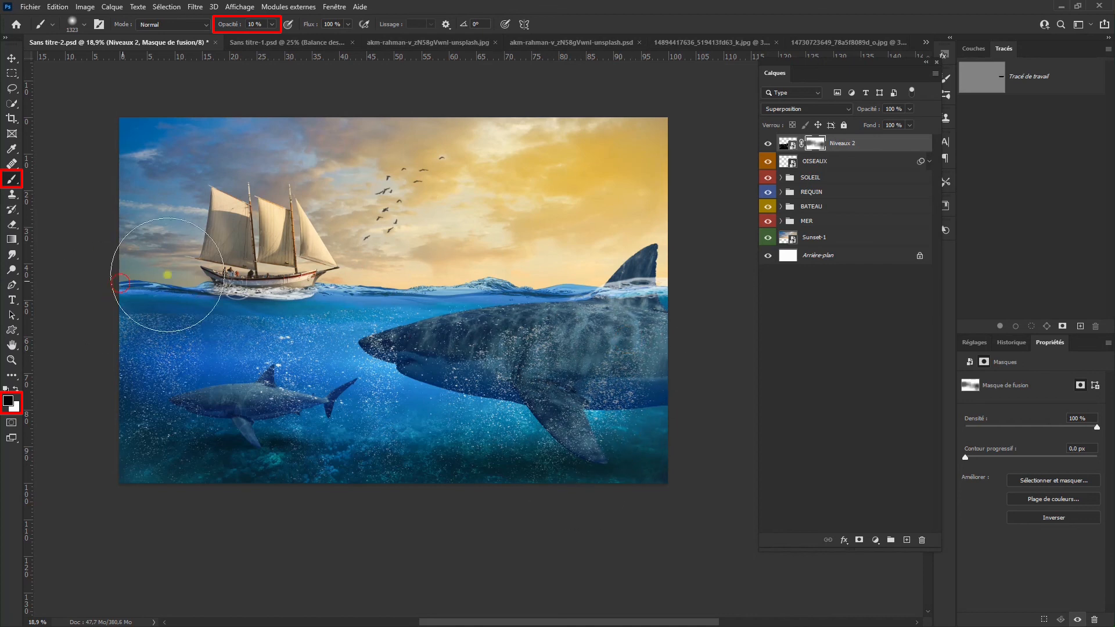
Step: Stretch the bubbles image slightly upward so it reaches closer to the water surface
left_click(787, 143)
key("ctrl+t")
left_click_drag(363, 300, 362, 289)
left_click(665, 25)
Step: Fade more bubbles around the sharks on the layer mask with a black brush at 30 % opacity, and save the document
scroll(167, 323, "up", 5)
mouse_move(167, 323)
left_mouse_down()
mouse_move(323, 333)
mouse_move(196, 341)
left_mouse_up()
left_click(816, 143)
left_click_drag(428, 341, 388, 366)
scroll(376, 448, "down", 6)
key("ctrl+s")
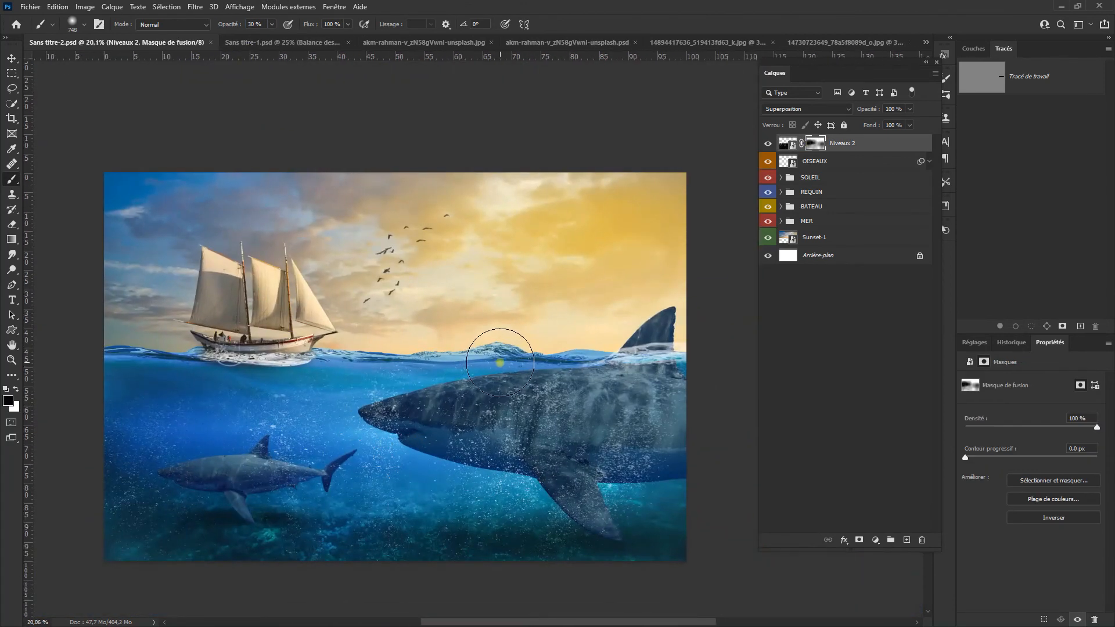
Step: Rename the bubbles layer BULLES and give it a blue colour label
double_click(838, 143)
type("BULLES")
key("Return")
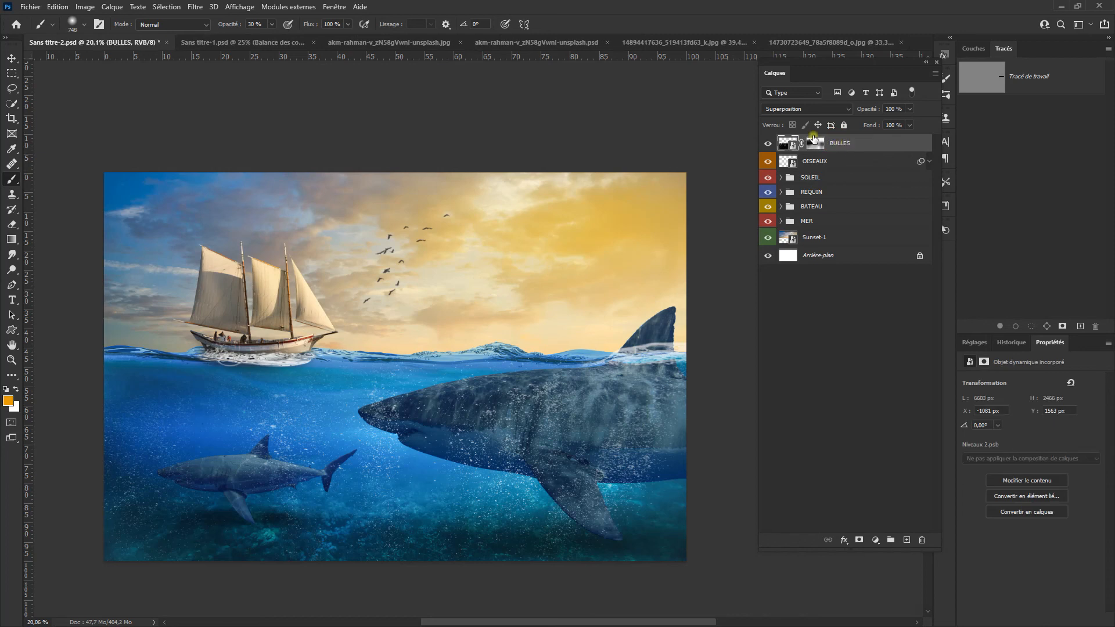
right_click(859, 144)
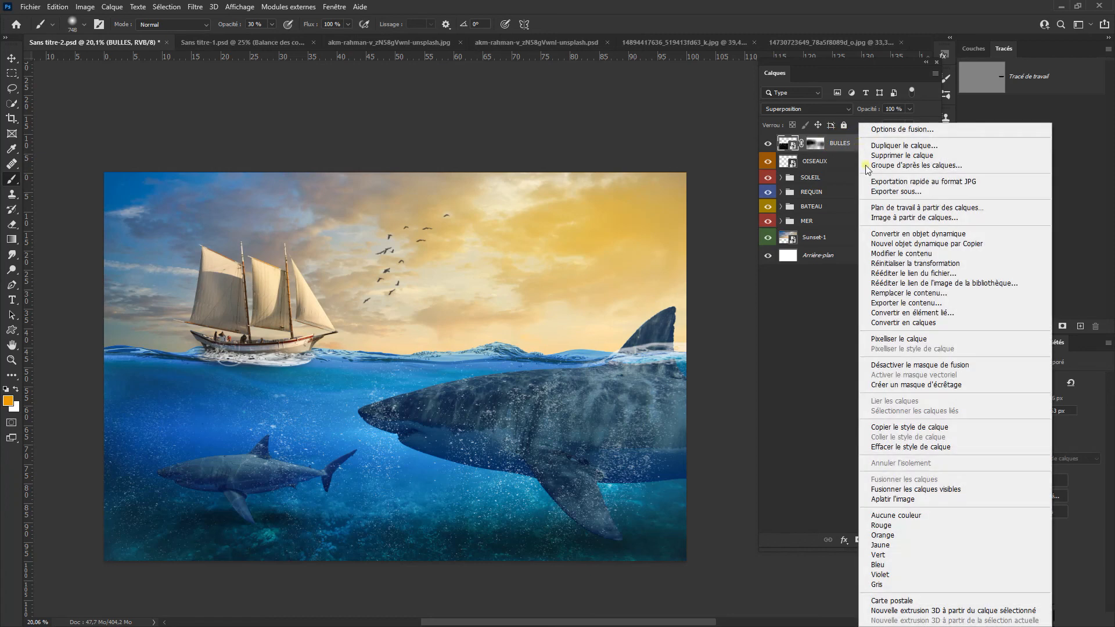
left_click(936, 563)
Step: Add a Balance des couleurs adjustment above all layers with midtones at cyan -11 and green +13, and shadows at magenta -2 and blue +1
left_click(973, 343)
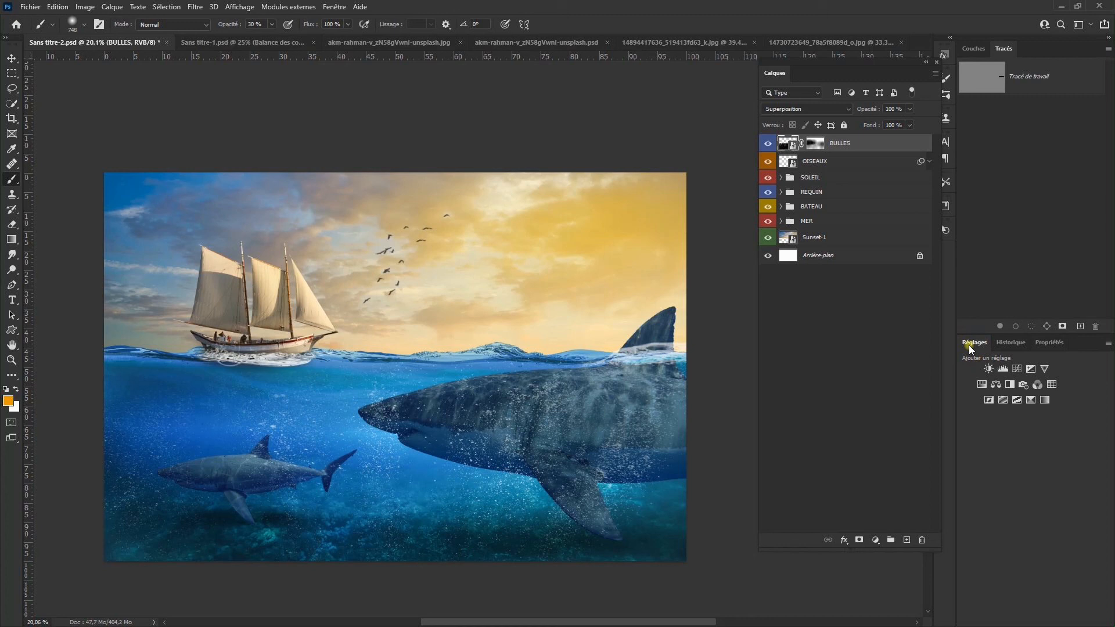
left_click(995, 384)
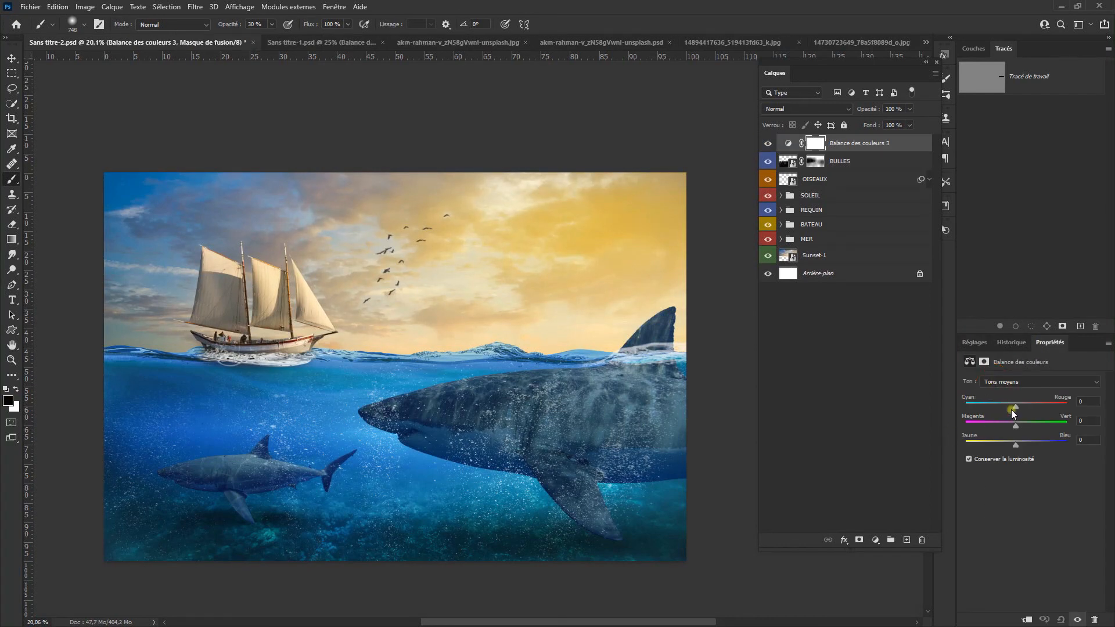
left_click_drag(1015, 406, 1000, 410)
left_click(1007, 382)
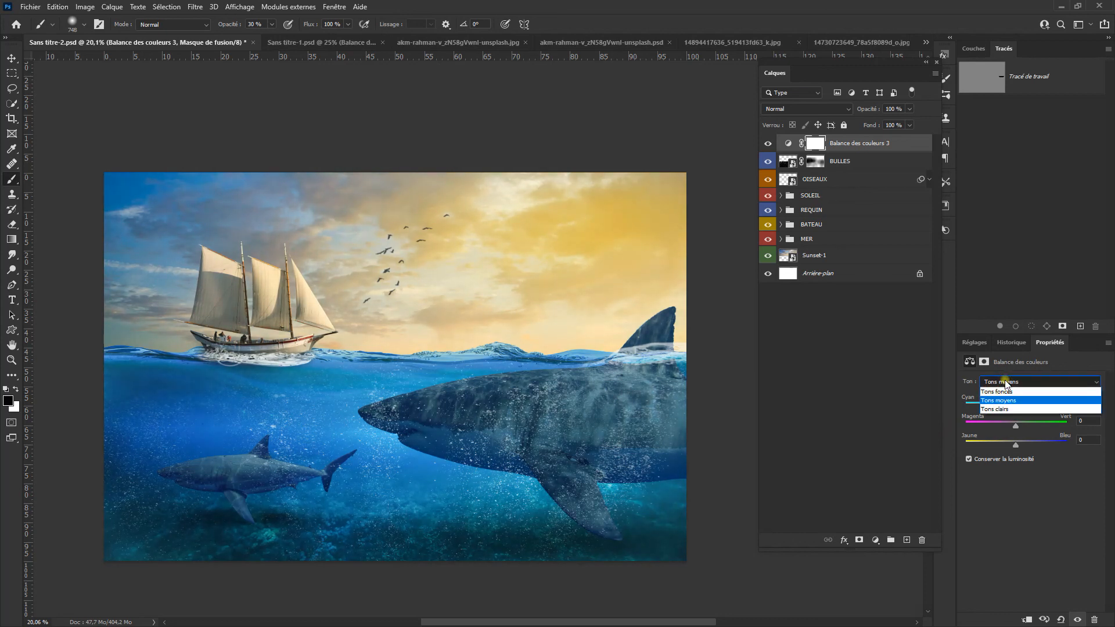
left_click(1016, 409)
mouse_move(1016, 427)
left_mouse_down()
mouse_move(1004, 428)
mouse_move(1014, 426)
left_mouse_up()
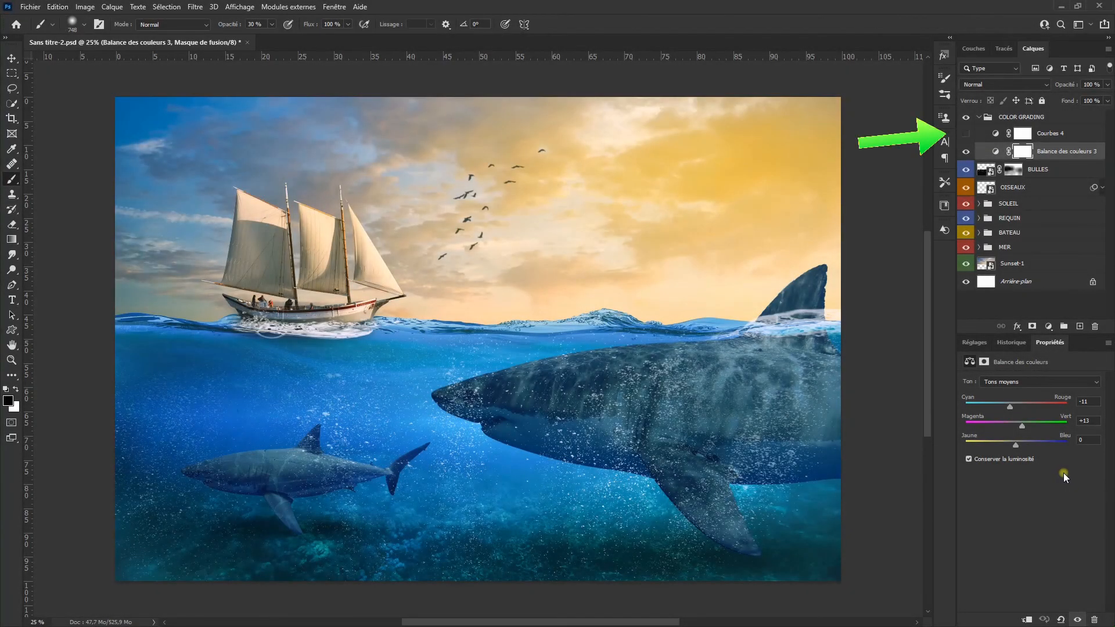
left_click(1041, 385)
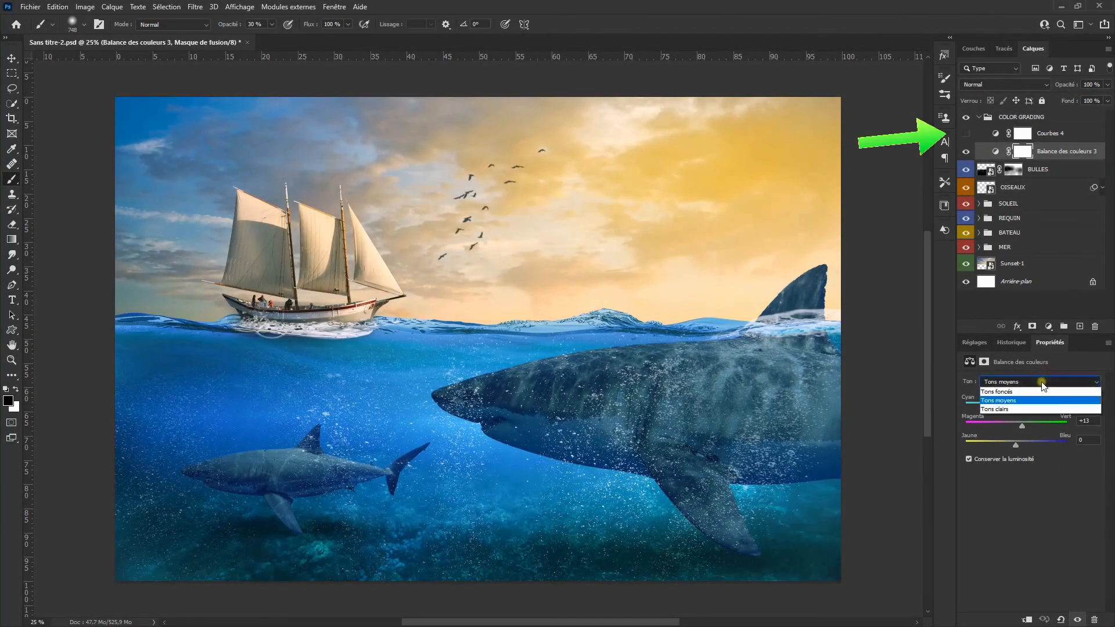
left_click(1042, 393)
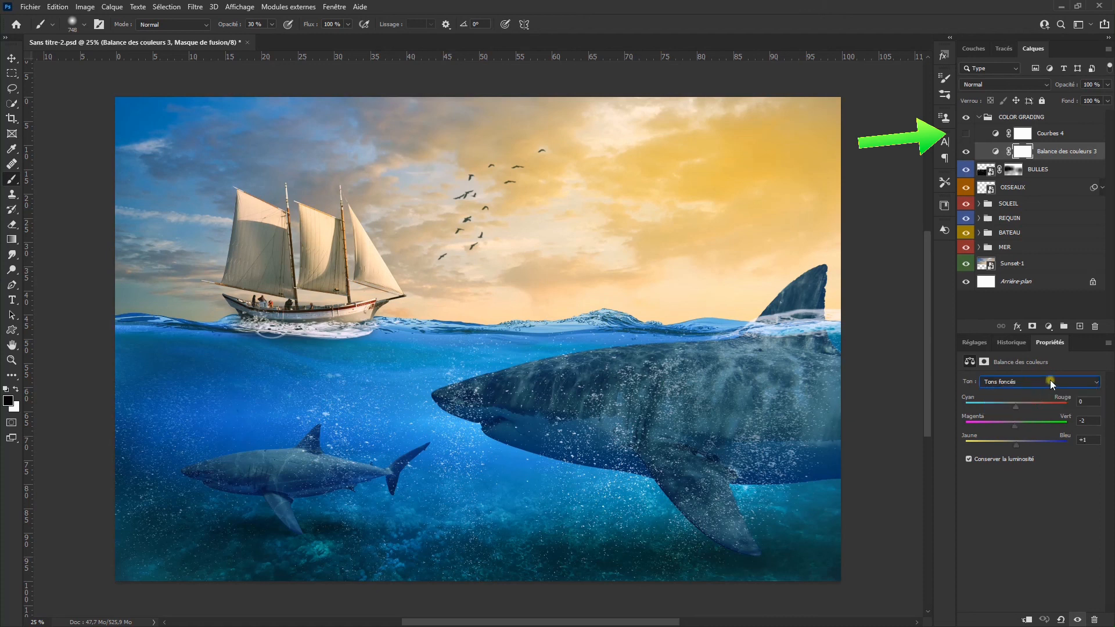
Step: Make the Courbes 4 adjustment in the COLOR GRADING group visible and review its red, green and blue channel curves
left_click(992, 137)
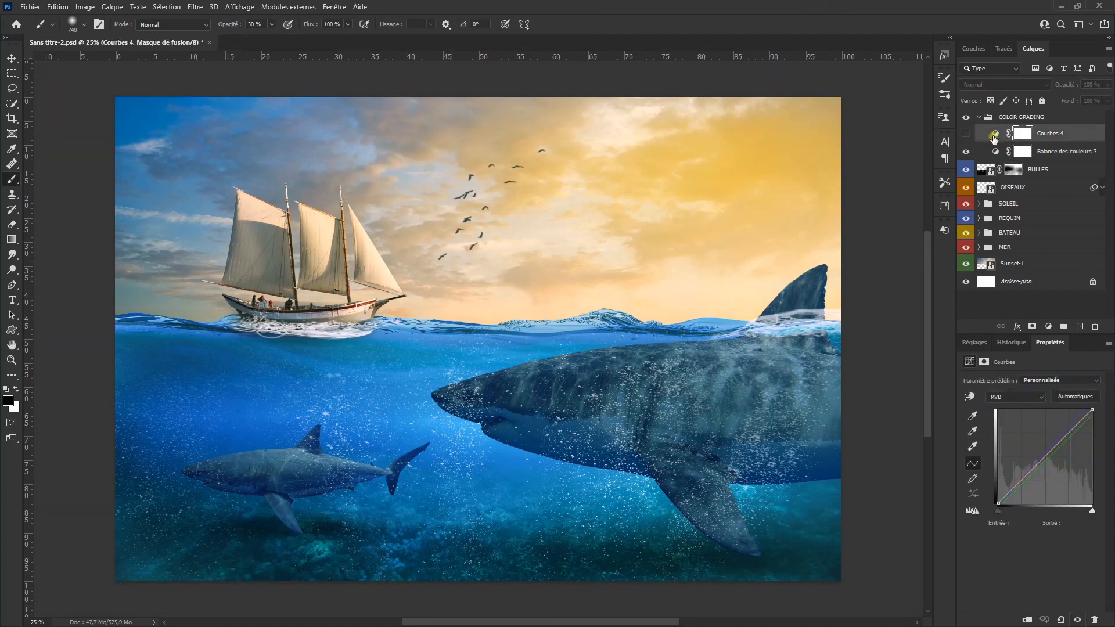
left_click(967, 135)
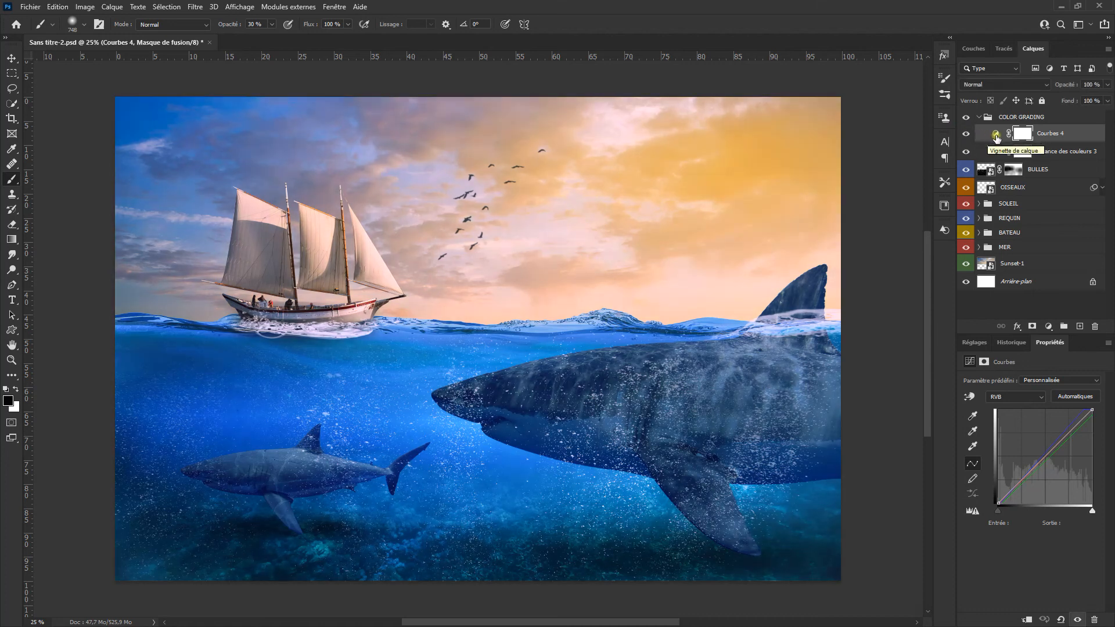
left_click(1015, 396)
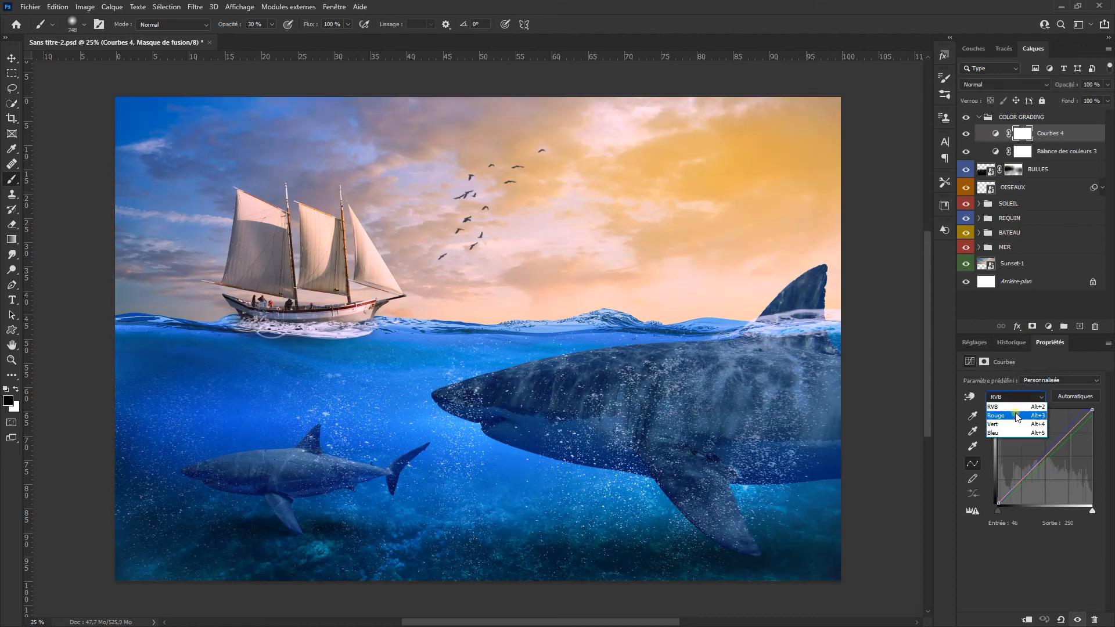
left_click(1016, 409)
left_click(1016, 396)
left_click(1014, 420)
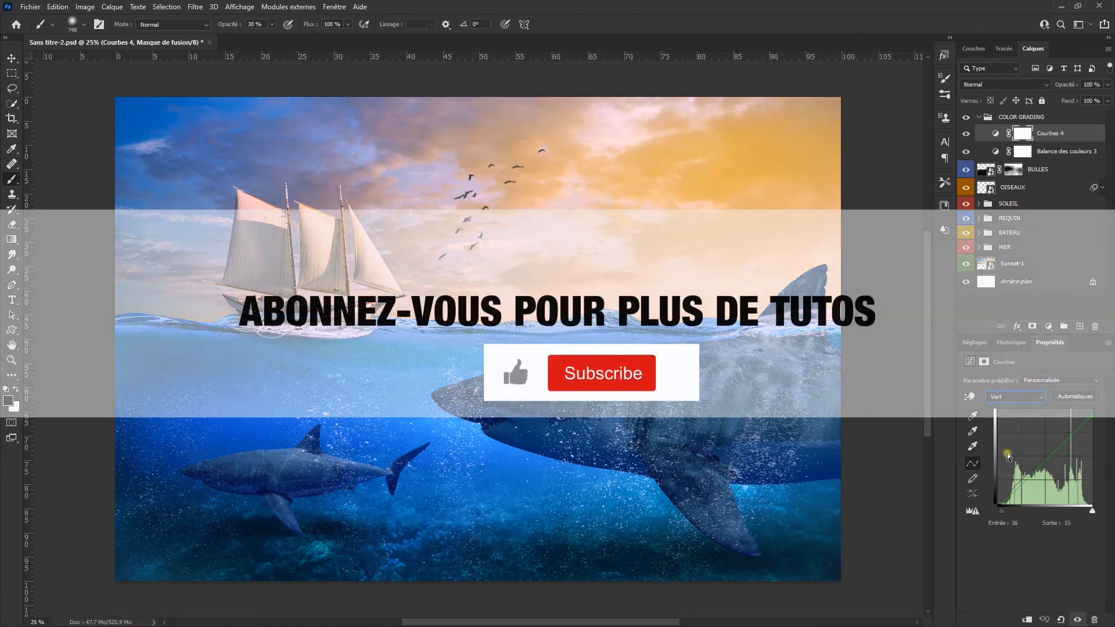
left_click(1009, 398)
left_click(1014, 416)
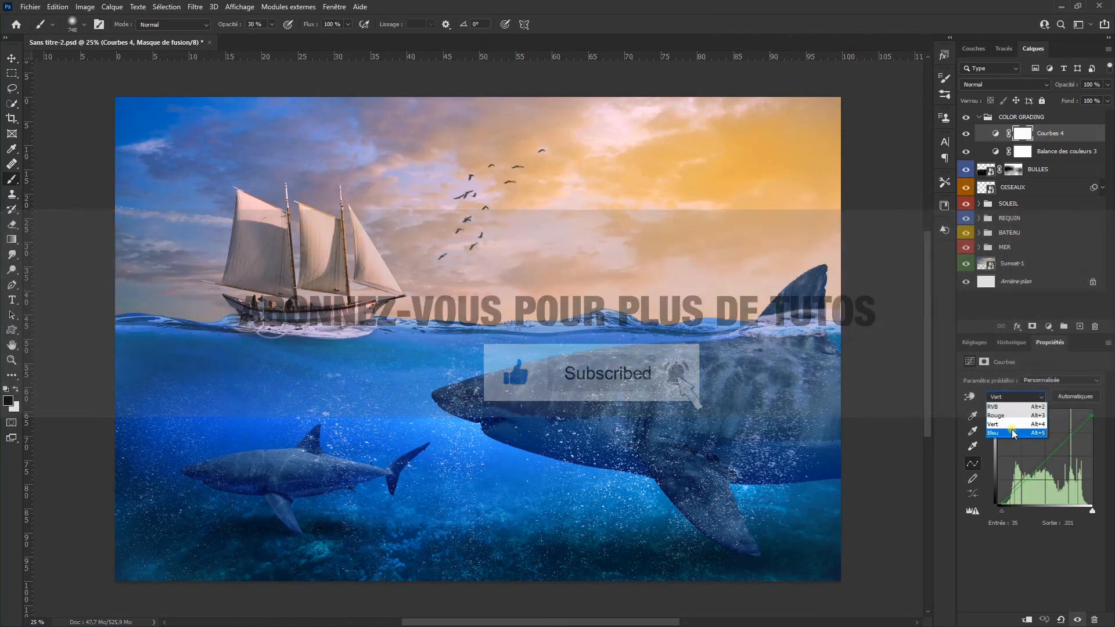